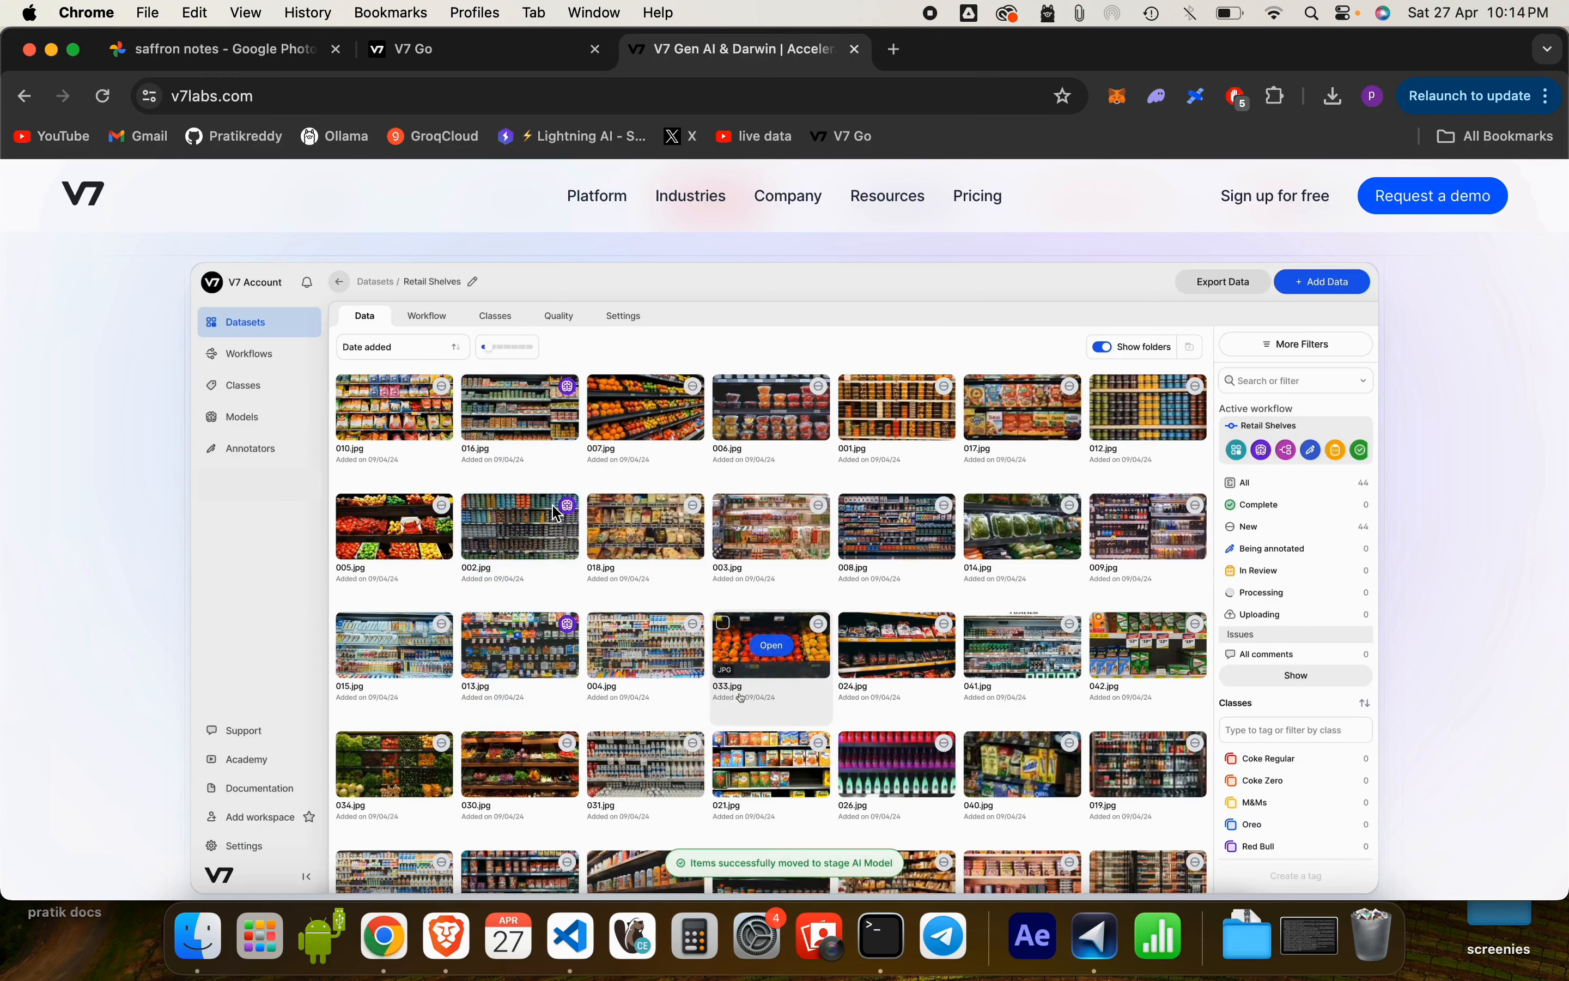
- Examine the V7 Darwin section on labeling images and video on the V7 homepage
scroll(557, 512, down, 10)
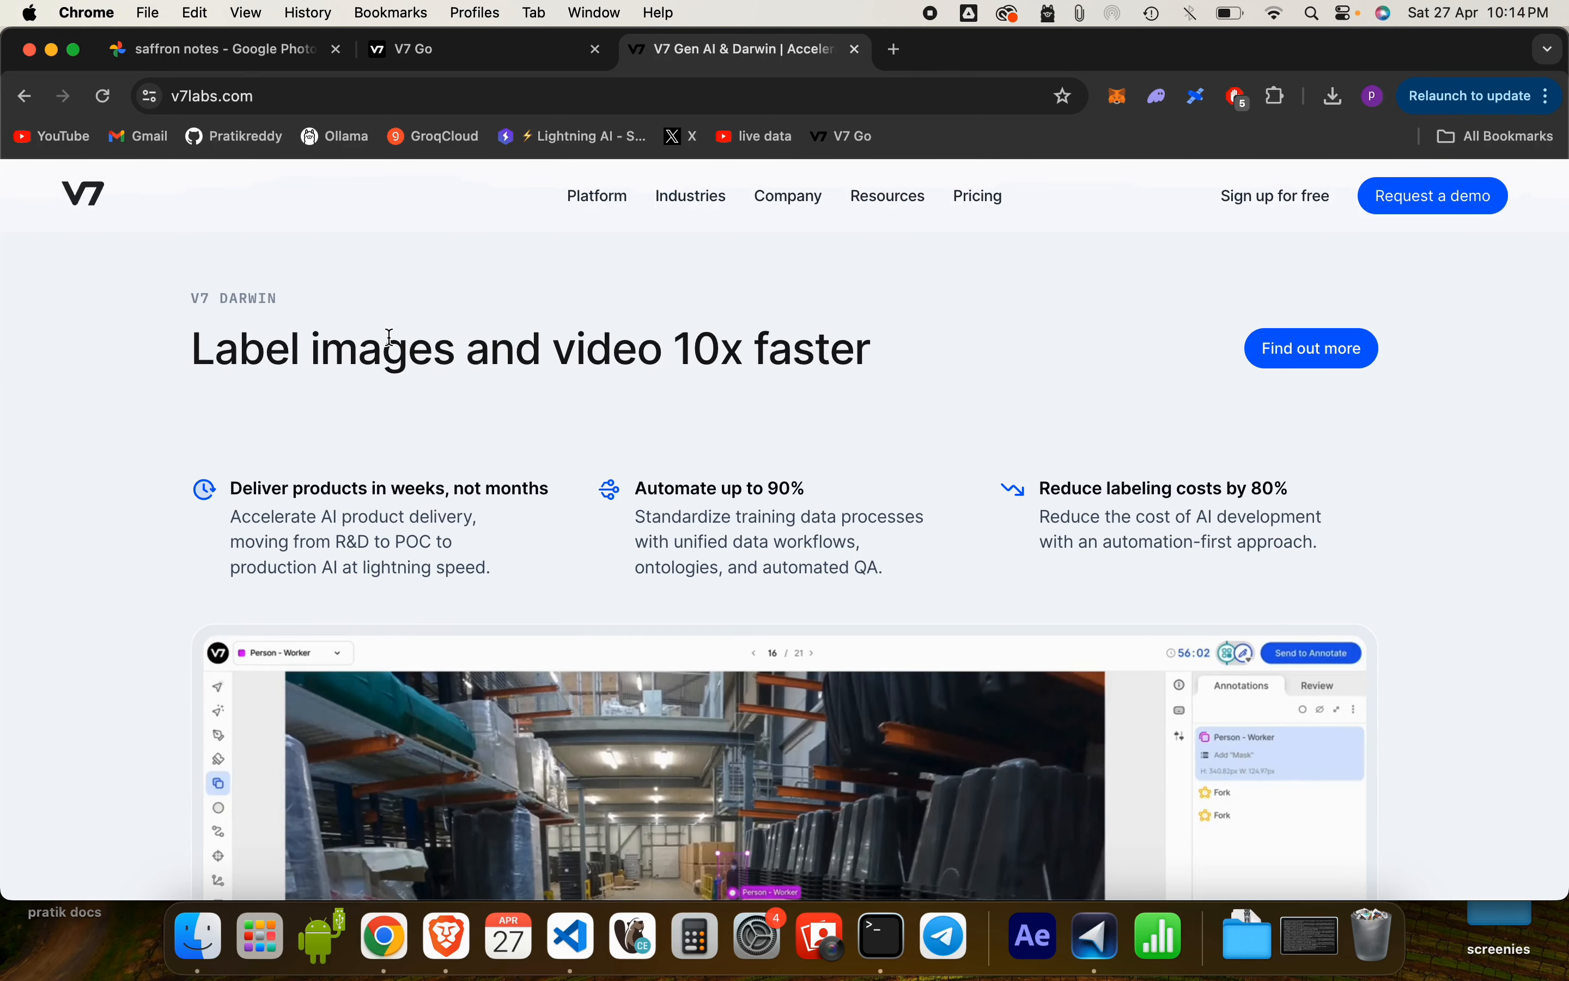
scroll(389, 336, down, 3)
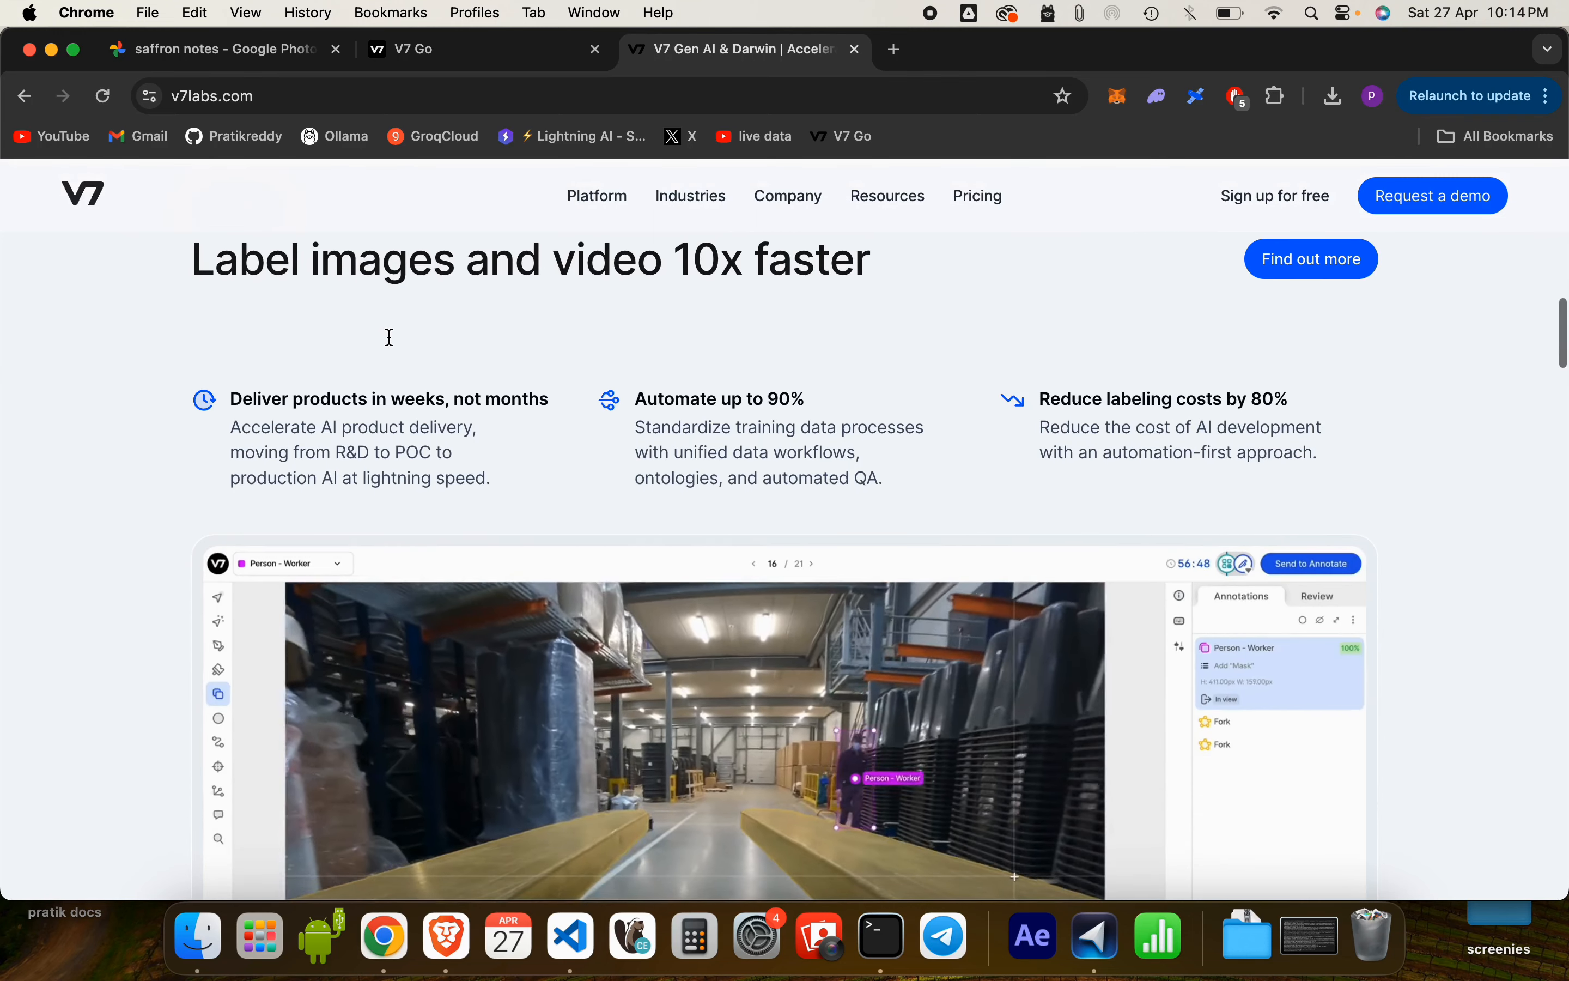
scroll(389, 336, down, 1)
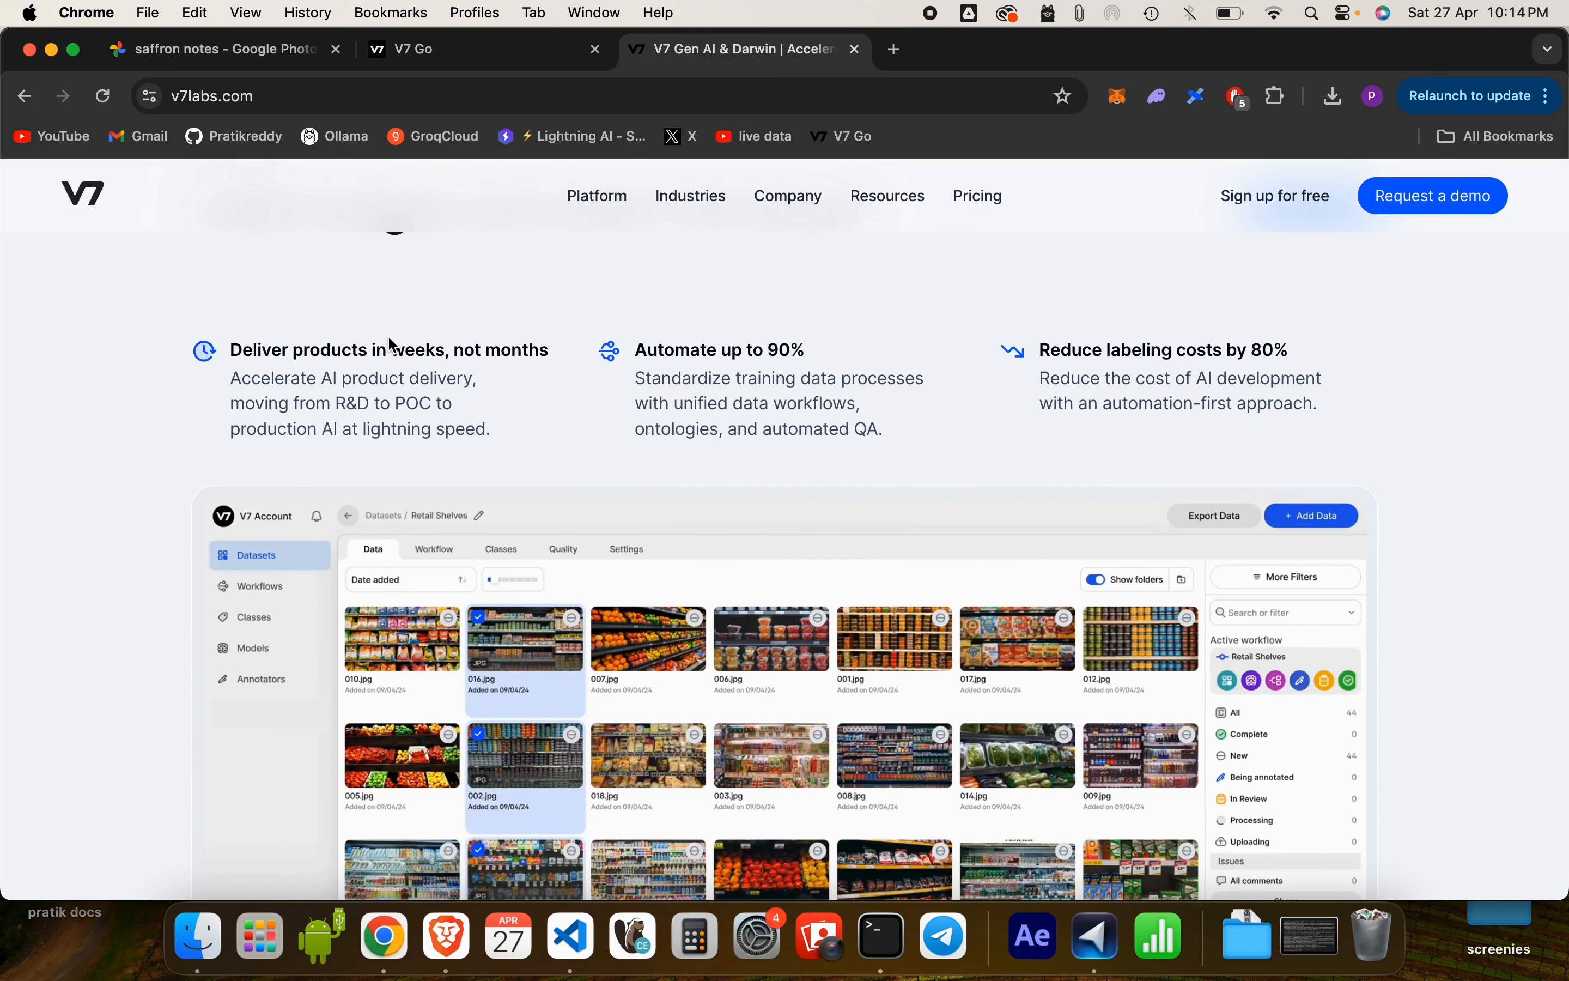
scroll(392, 344, down, 12)
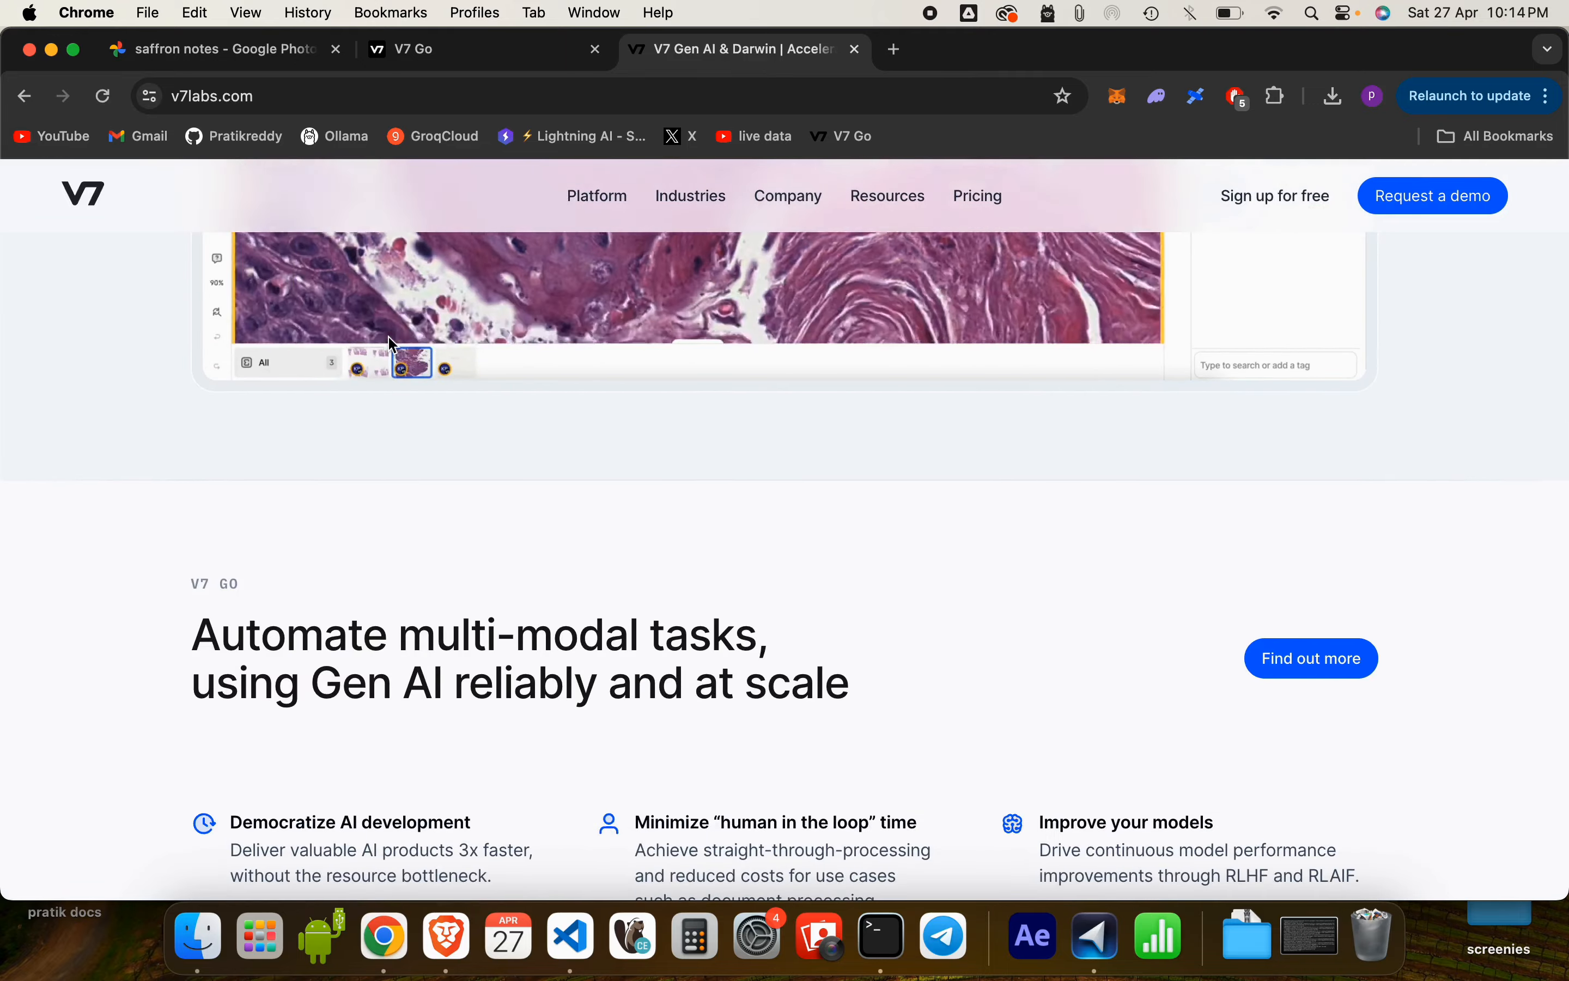
scroll(393, 343, up, 6)
scroll(392, 344, up, 3)
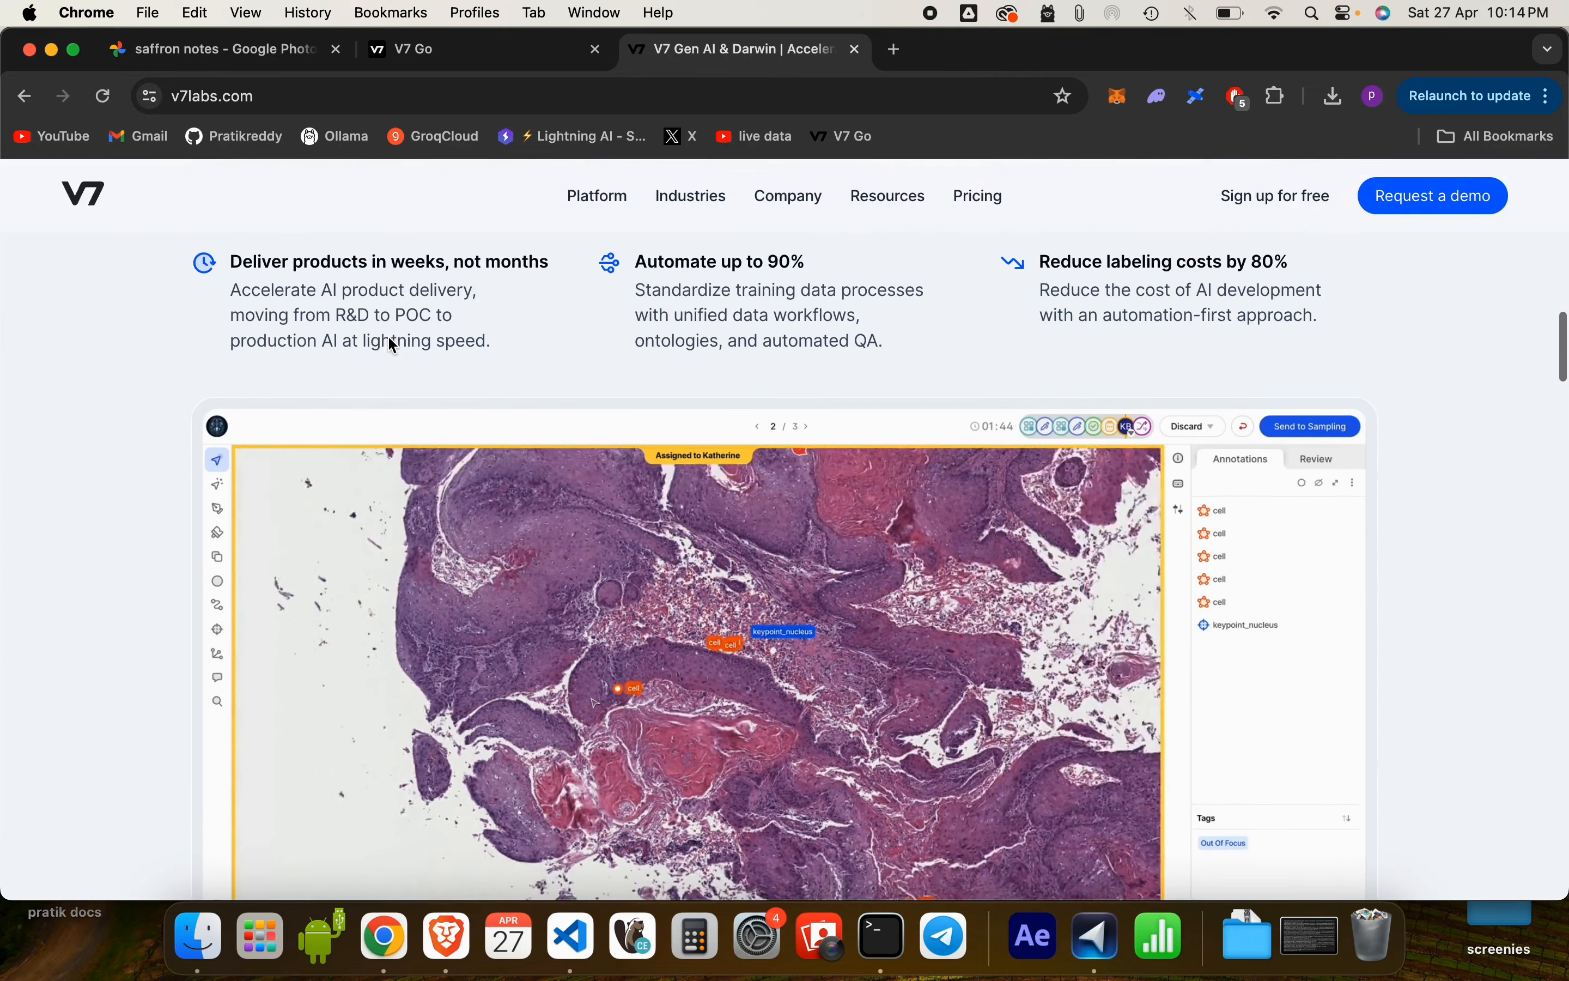
click(426, 65)
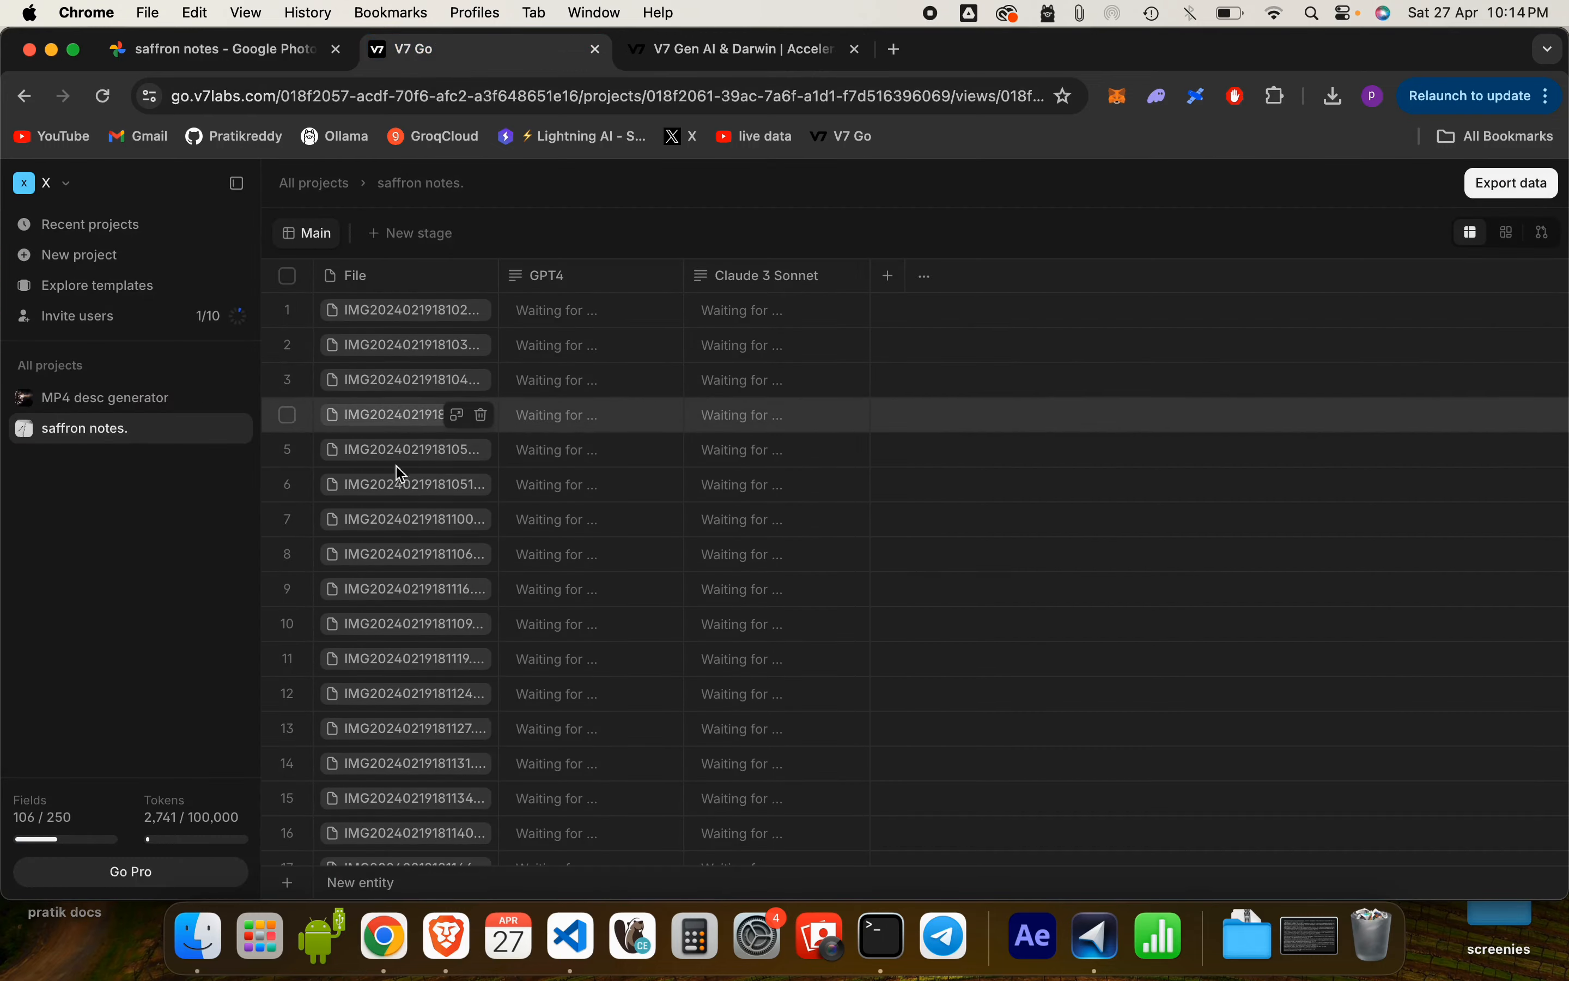
click(671, 52)
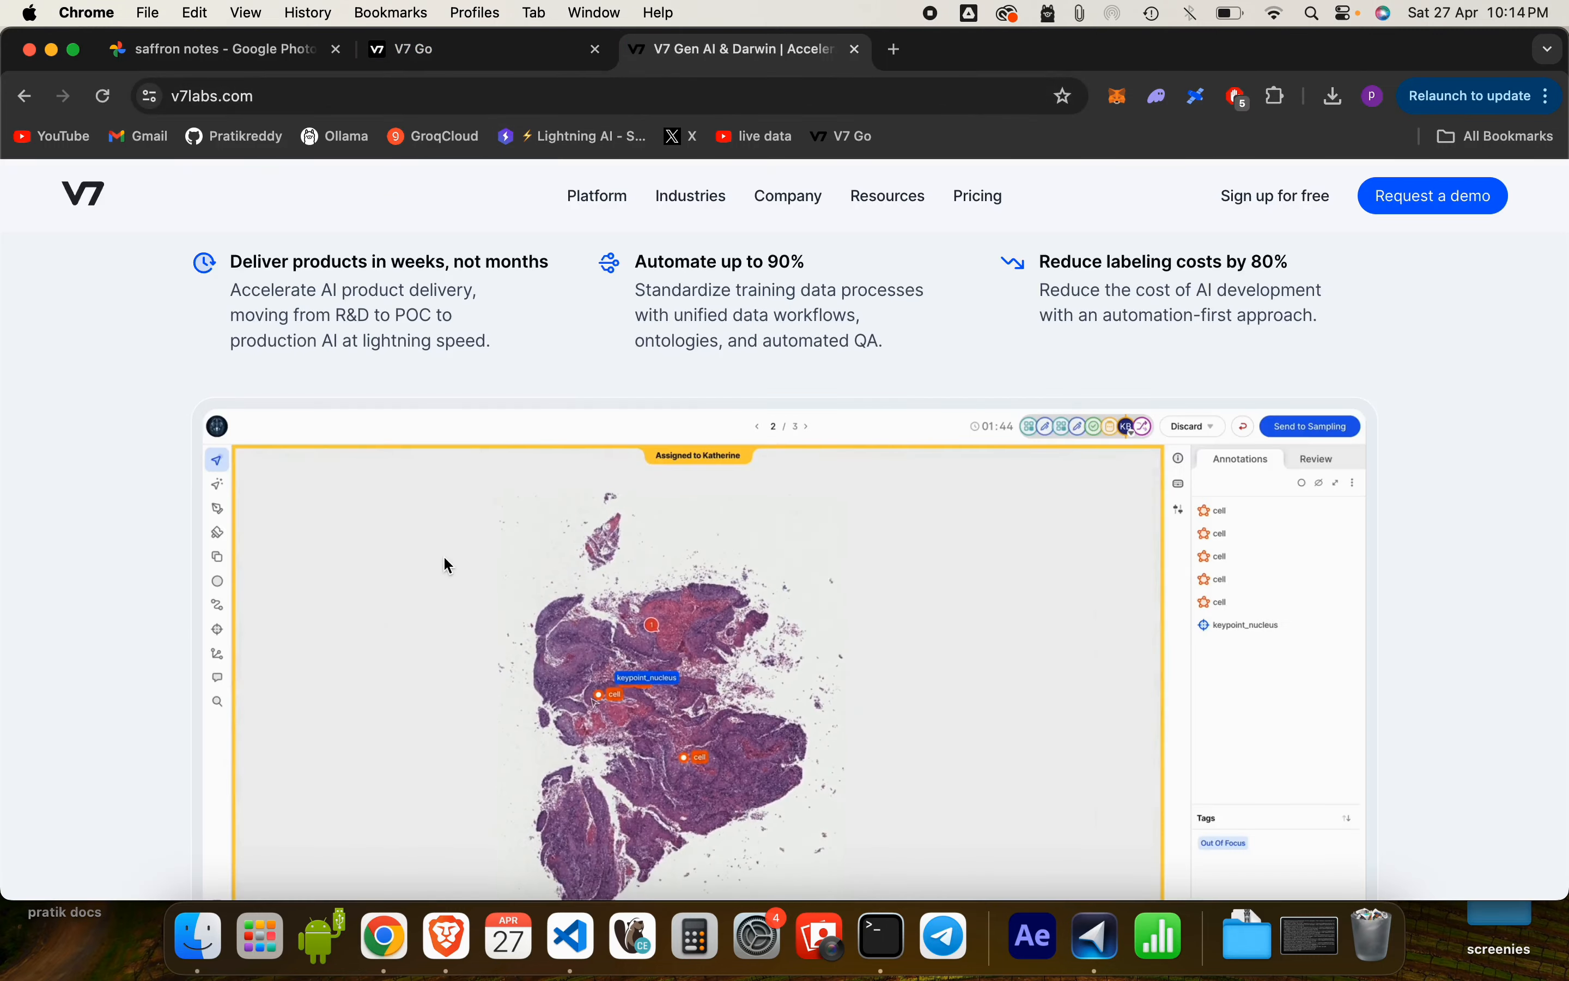
- Read the V7 Go section about automating multi-modal tasks with Gen AI and view its product demo
scroll(443, 554, down, 3)
scroll(444, 555, down, 5)
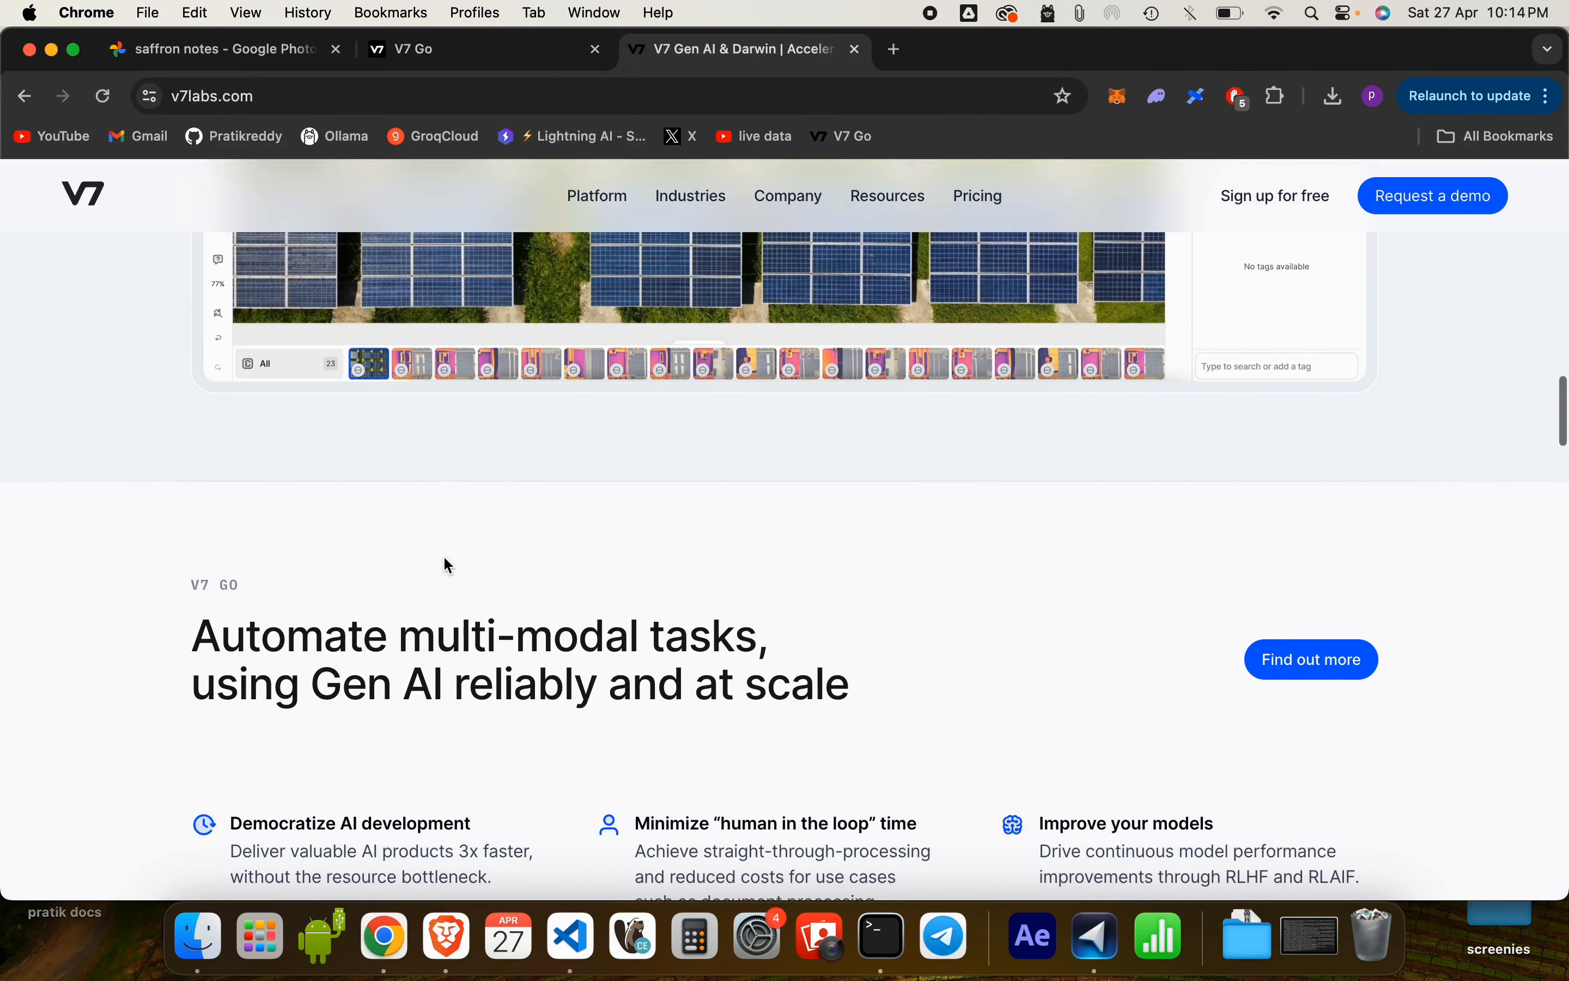
scroll(443, 554, down, 2)
scroll(445, 559, down, 1)
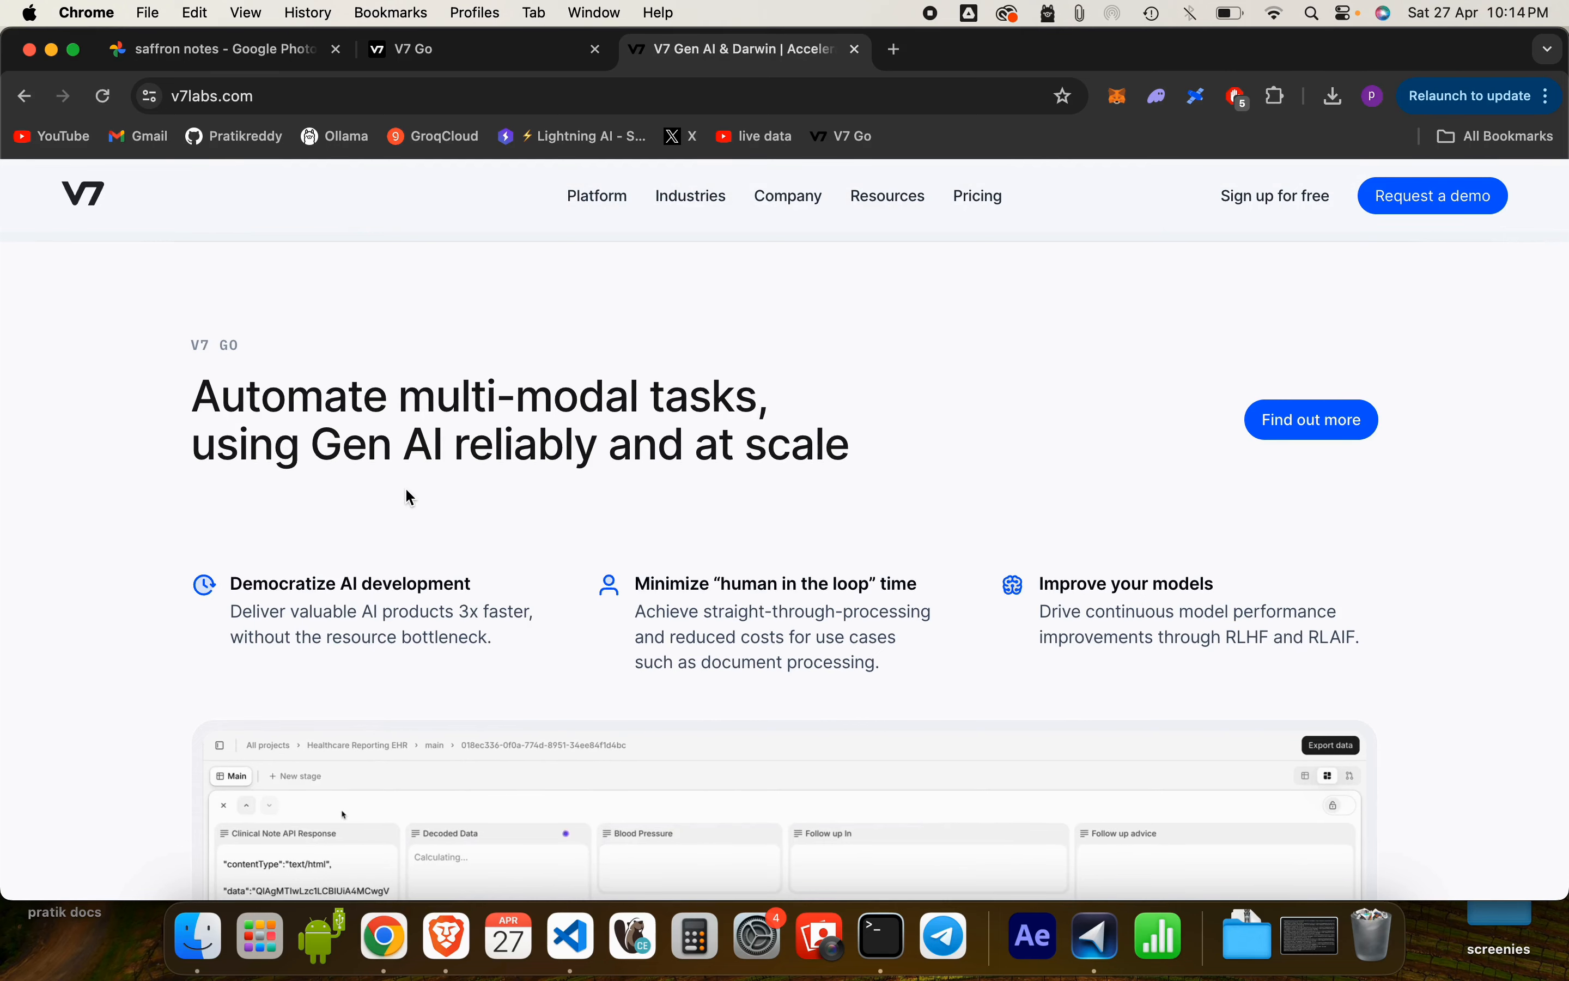
scroll(409, 497, down, 8)
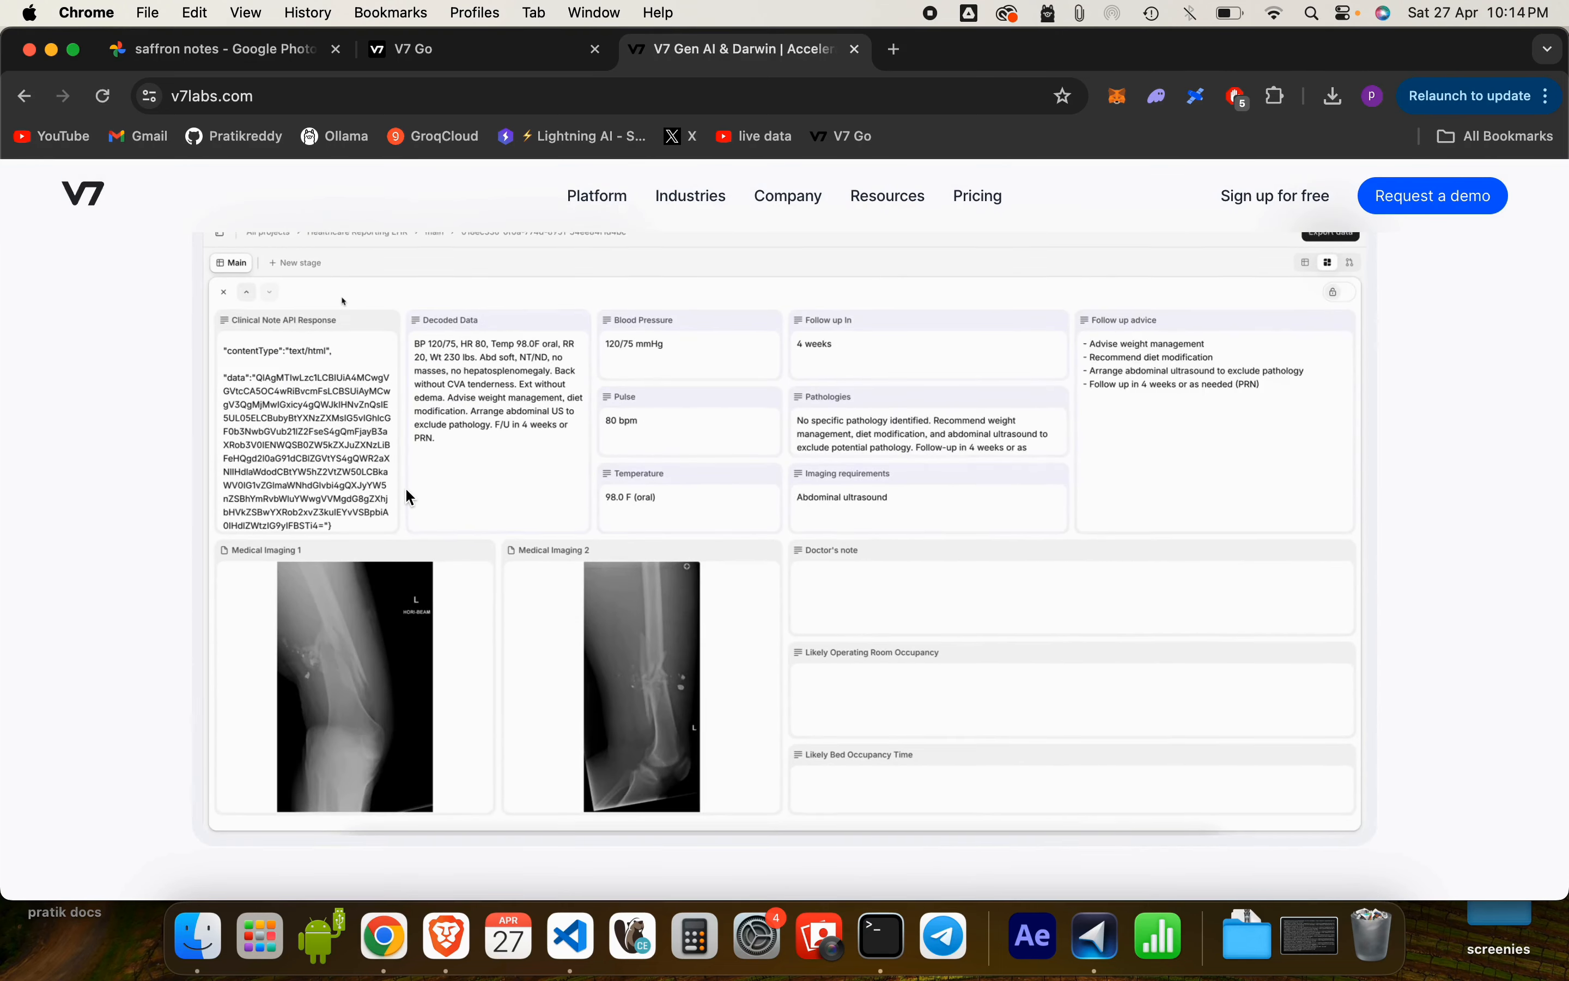
scroll(410, 494, up, 4)
scroll(405, 488, up, 4)
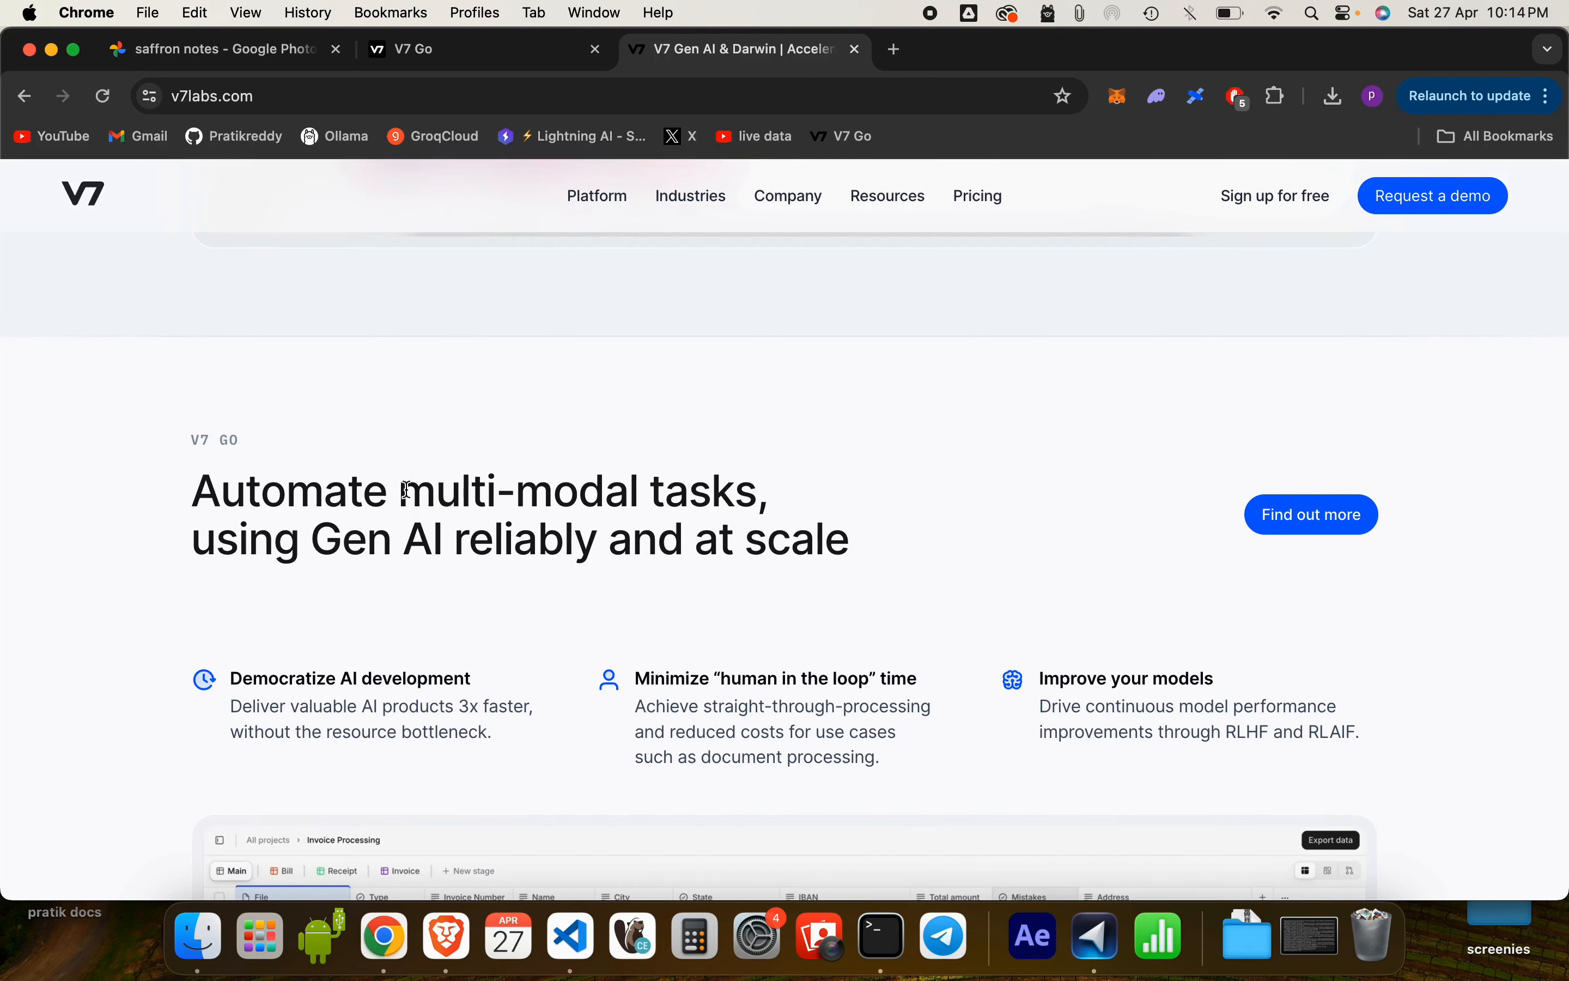
scroll(407, 490, down, 1)
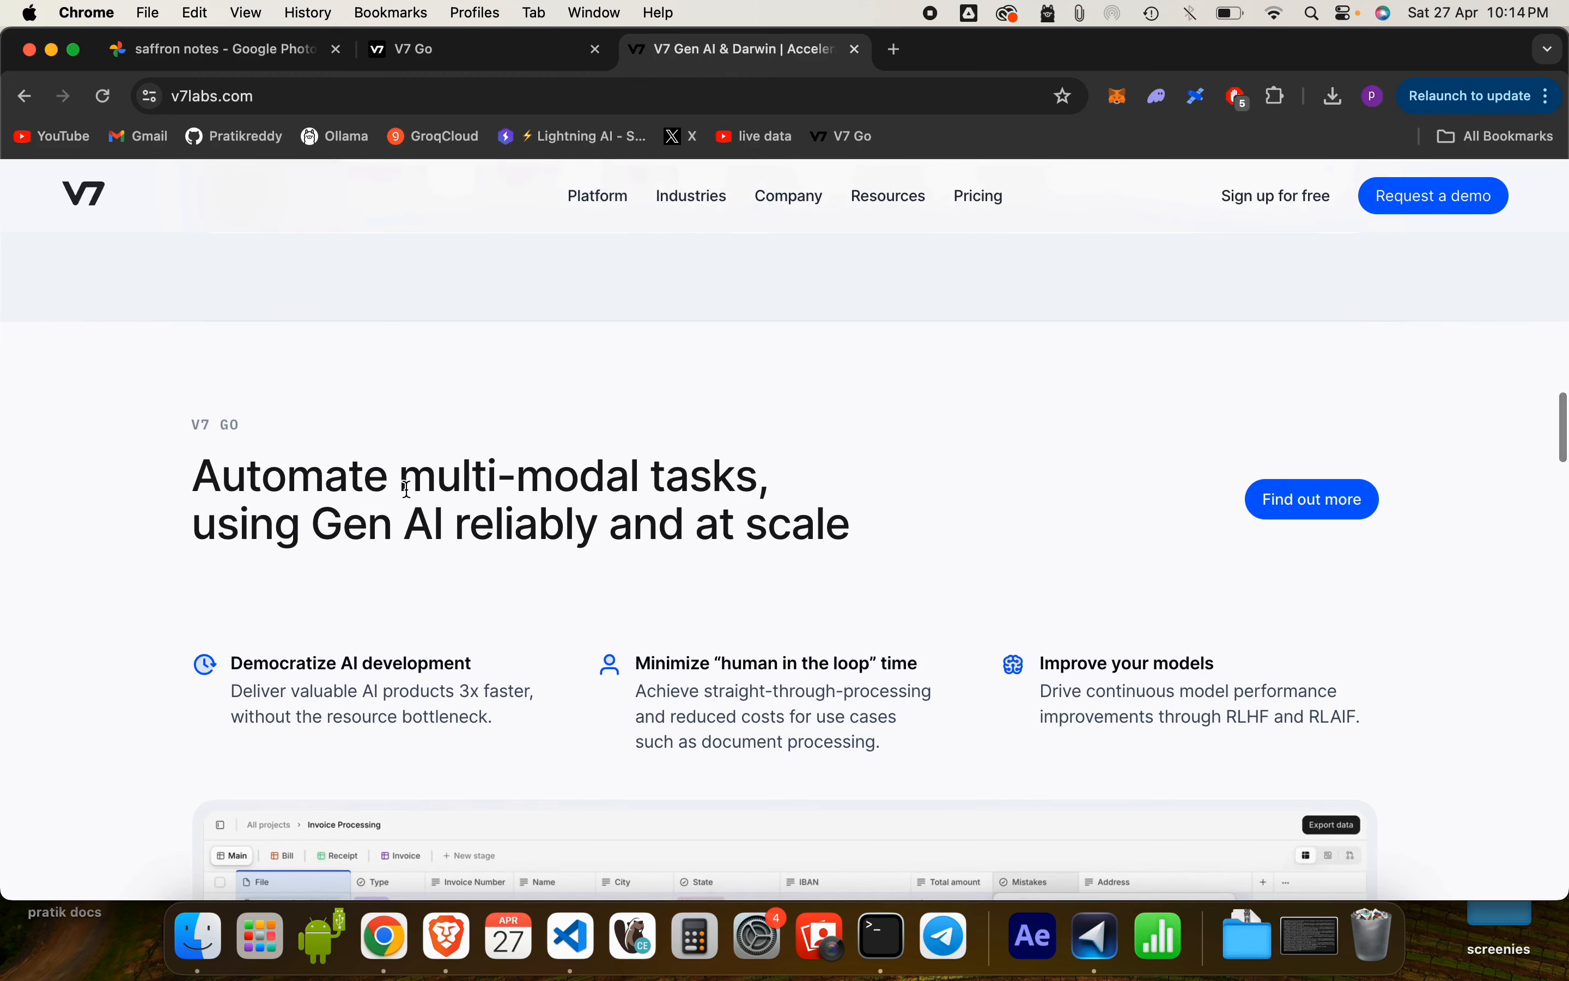
- Look through the rest of the V7 homepage, covering testimonials, integrations, industry use cases and the closing demo offer
scroll(428, 295, down, 12)
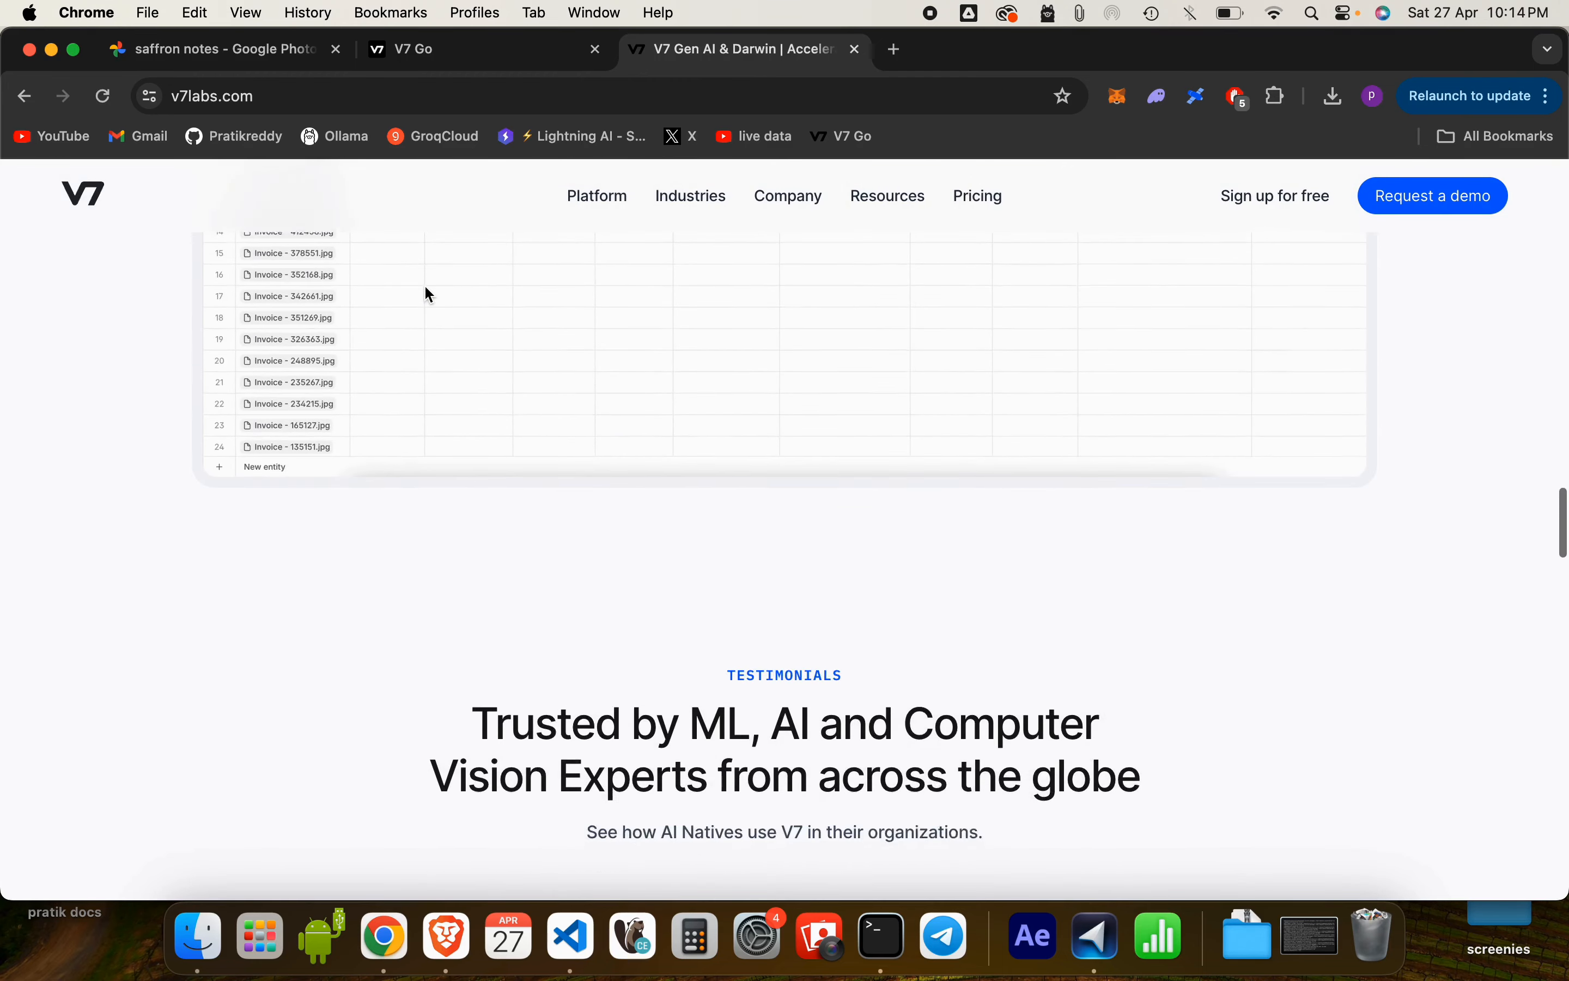
scroll(428, 295, down, 15)
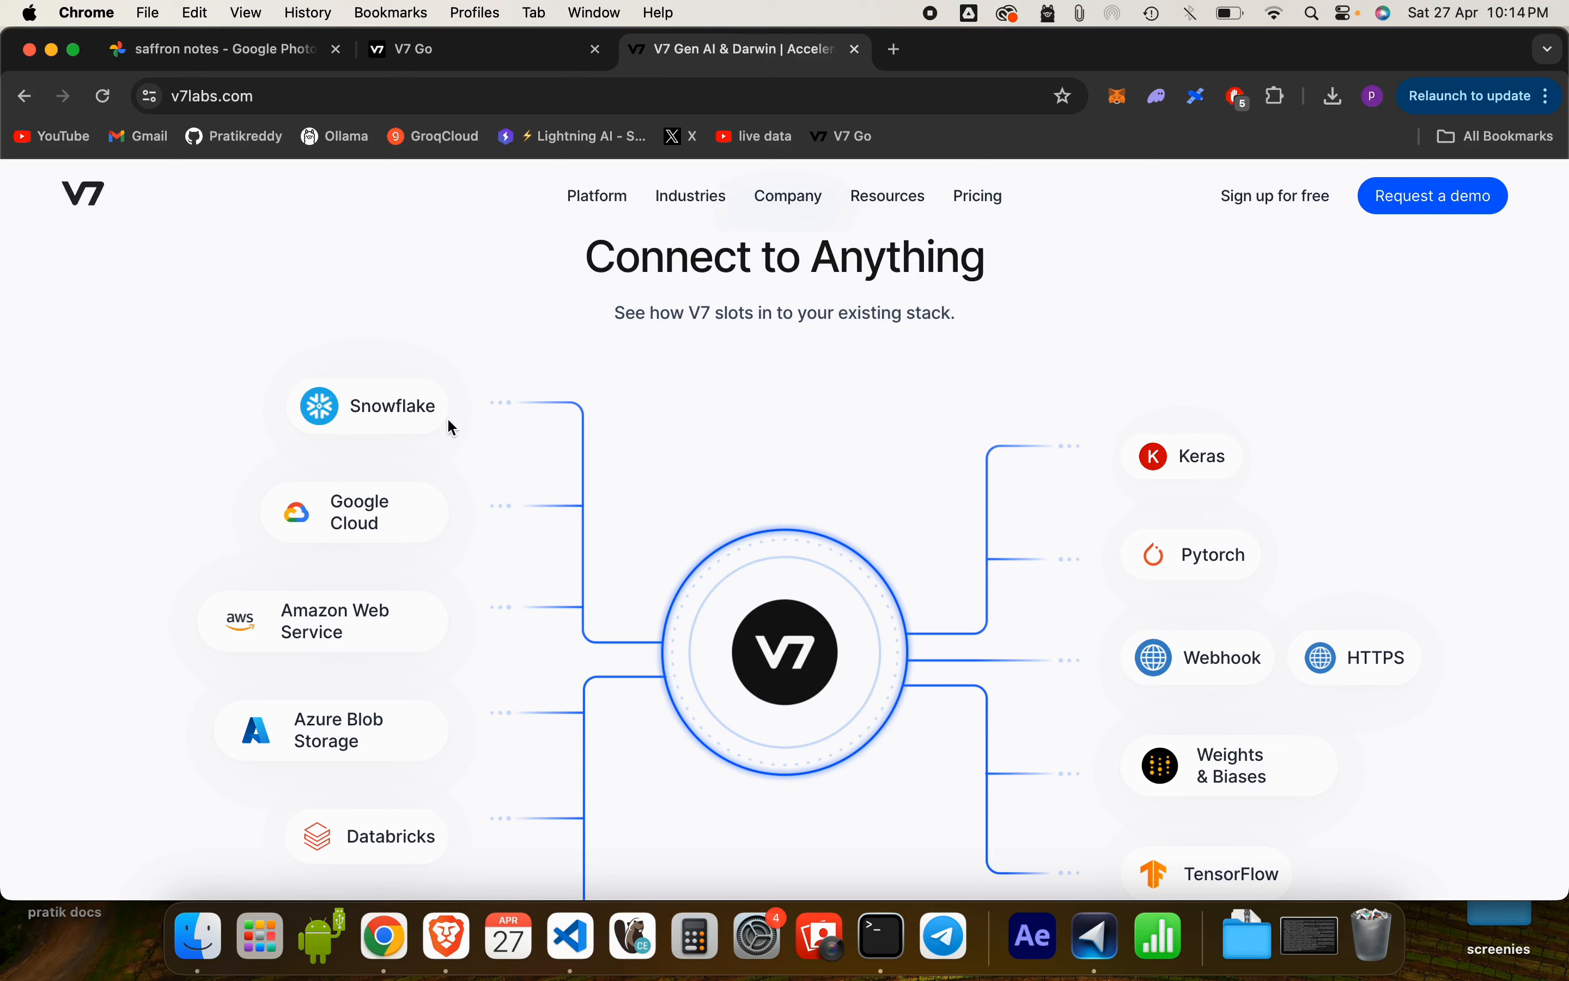
scroll(448, 421, down, 10)
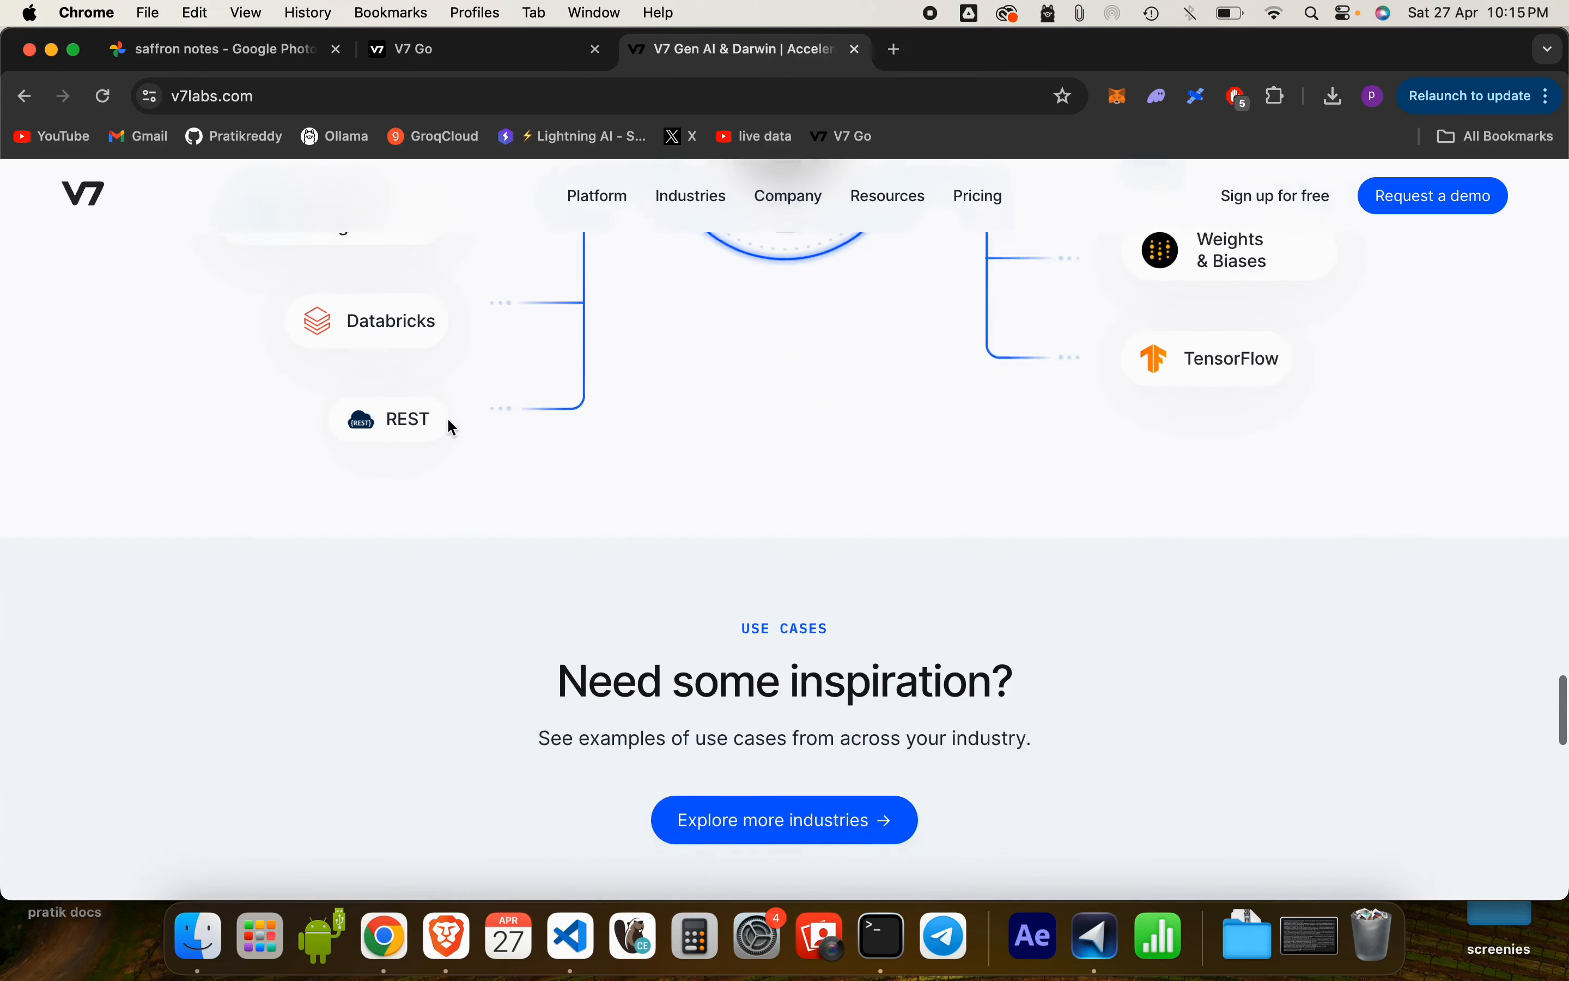
scroll(452, 428, down, 5)
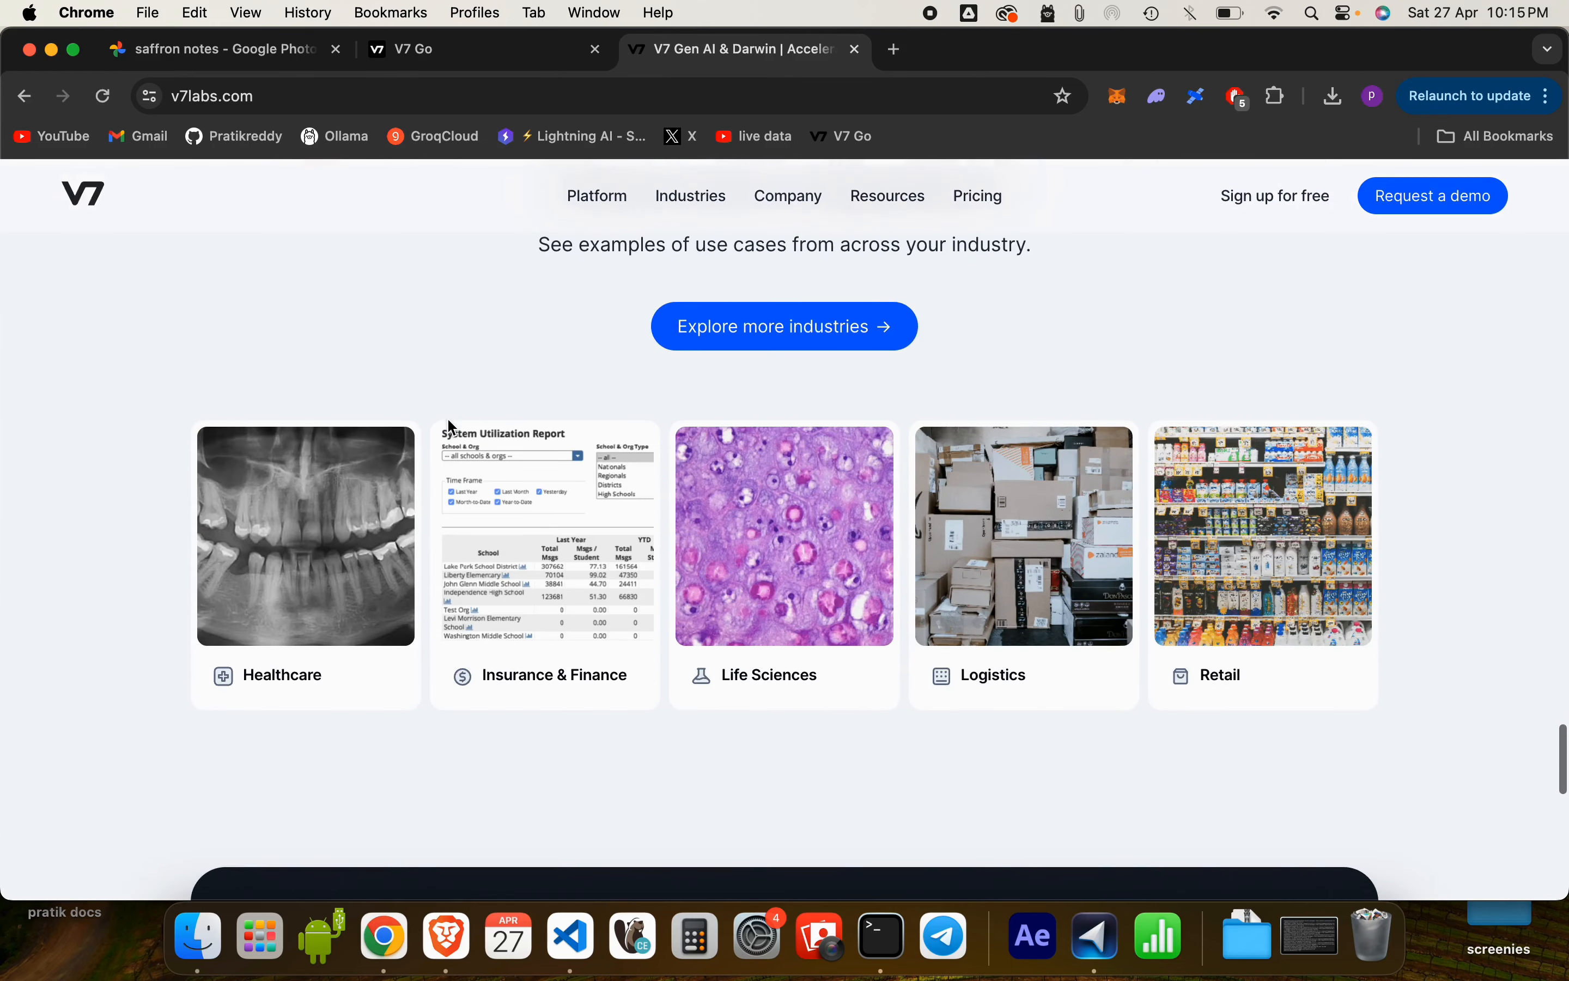
scroll(453, 428, down, 6)
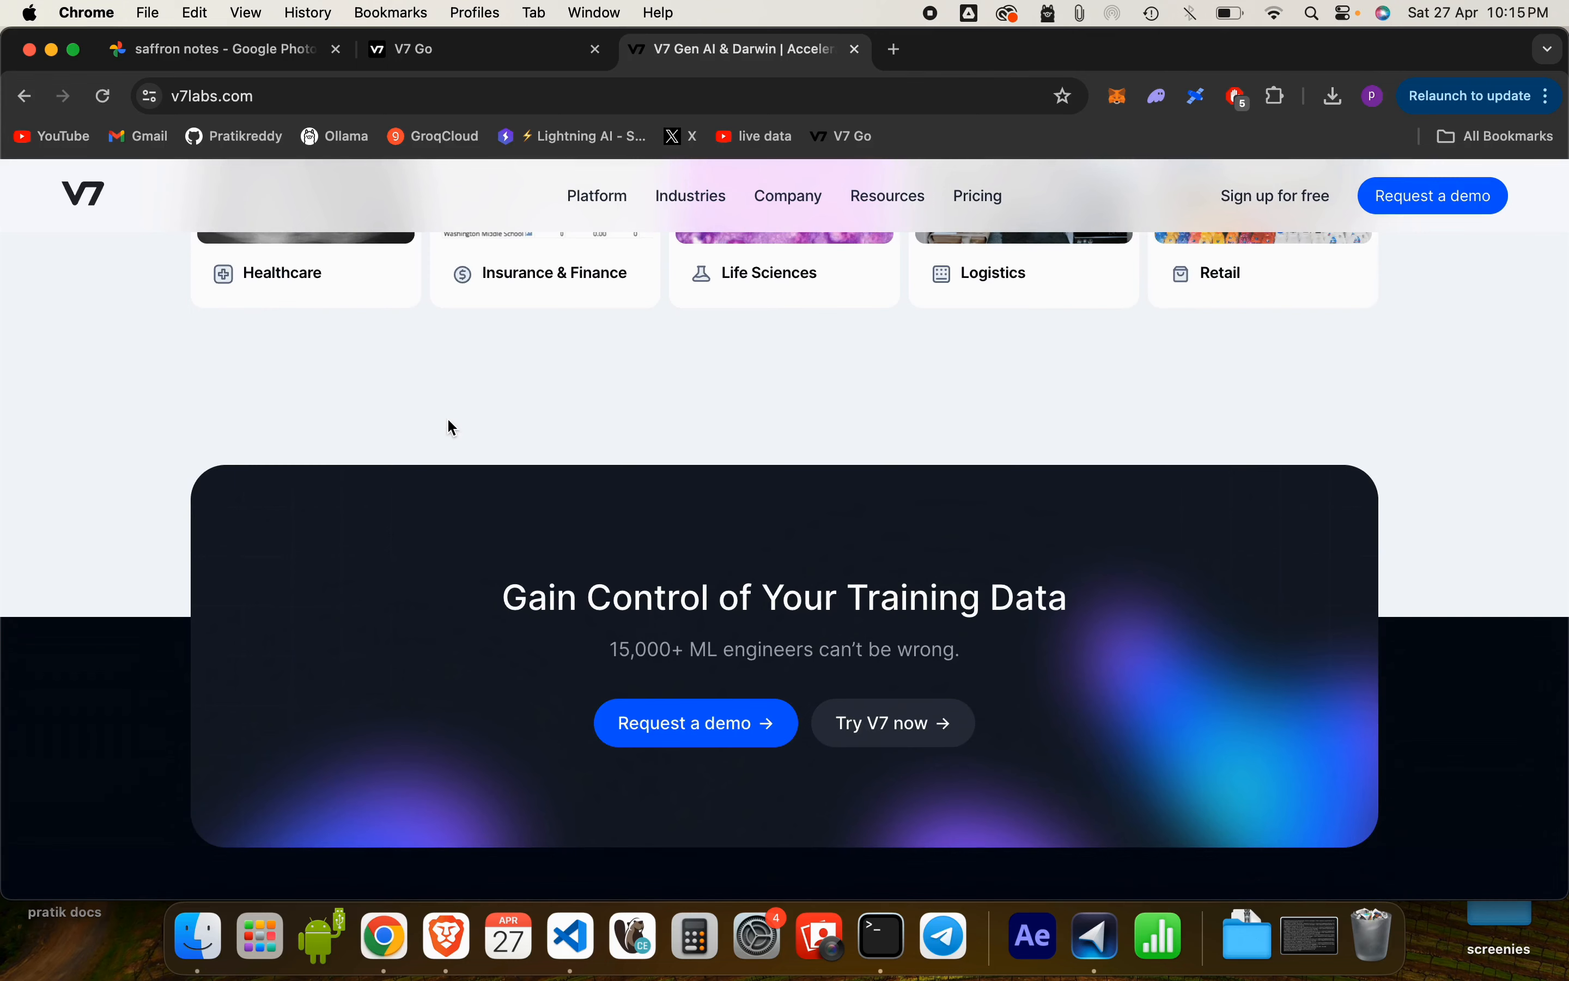
scroll(453, 428, down, 2)
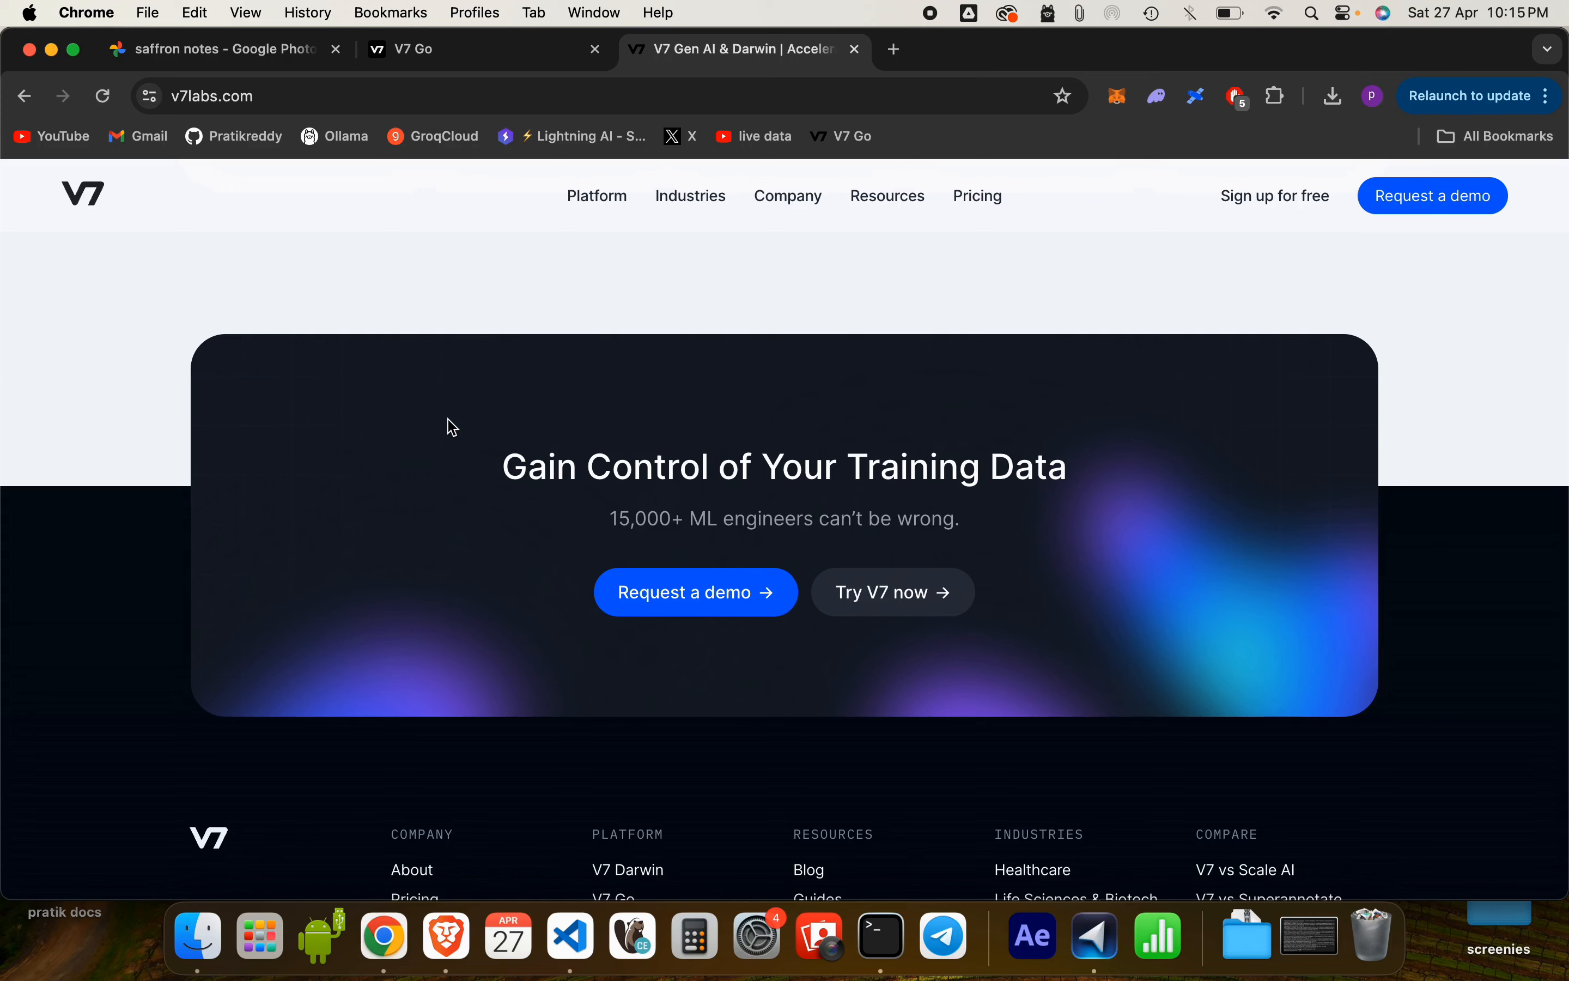
- Switch to the saffron notes album in Google Photos and look through the handwritten note photos
click(461, 62)
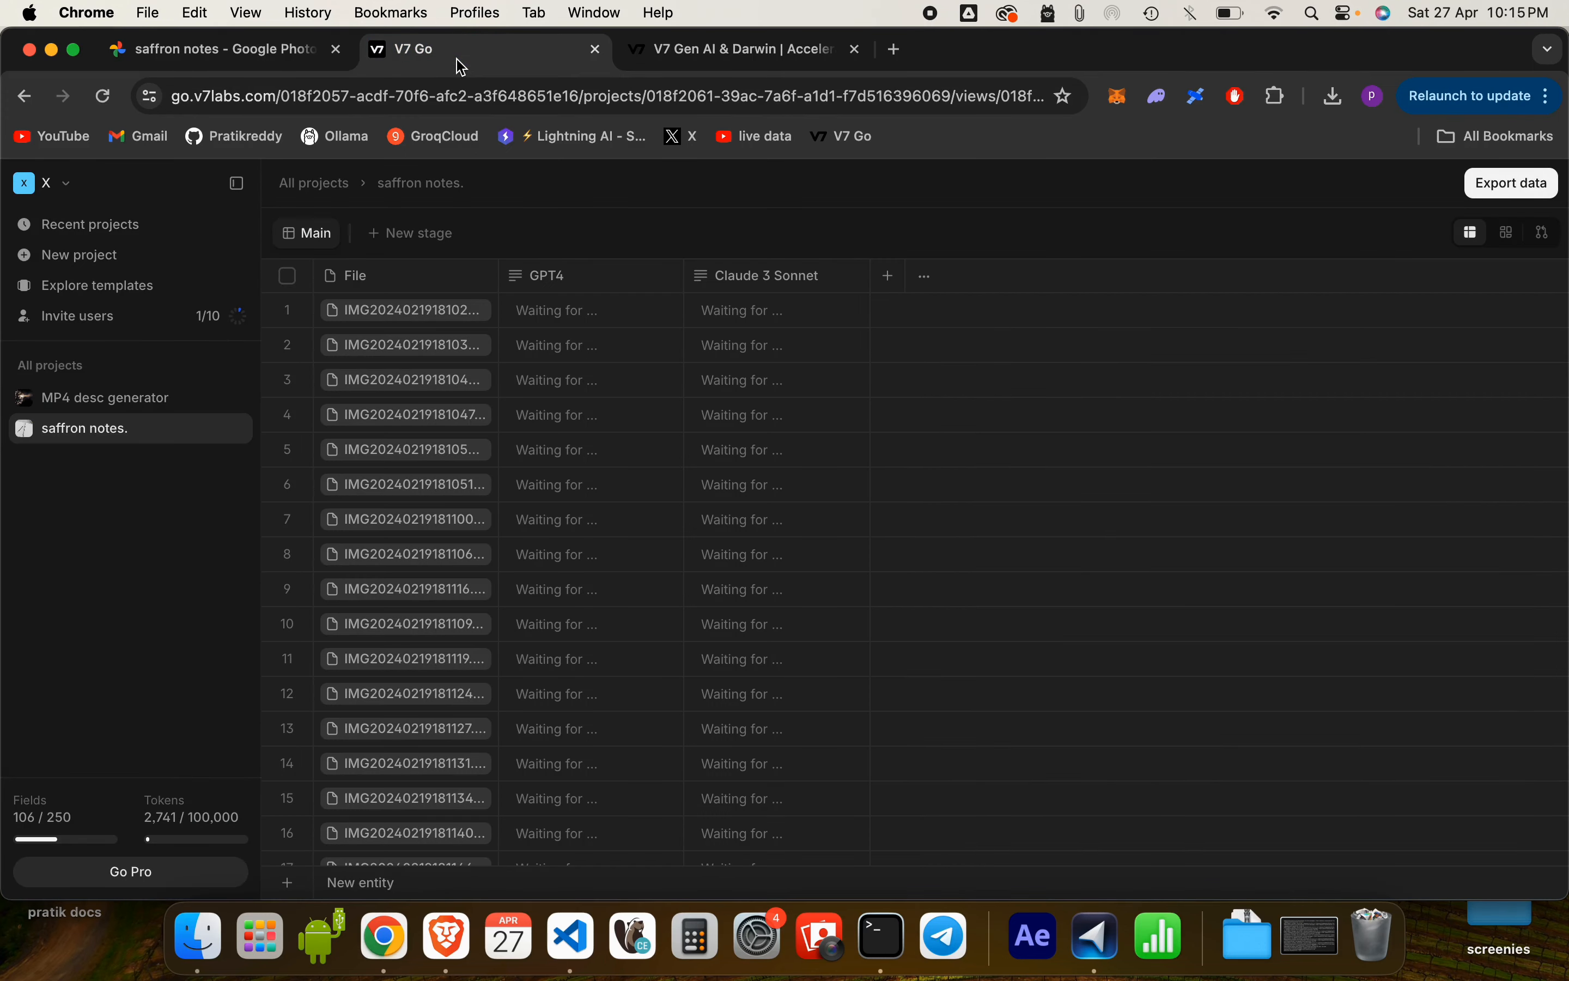
click(223, 50)
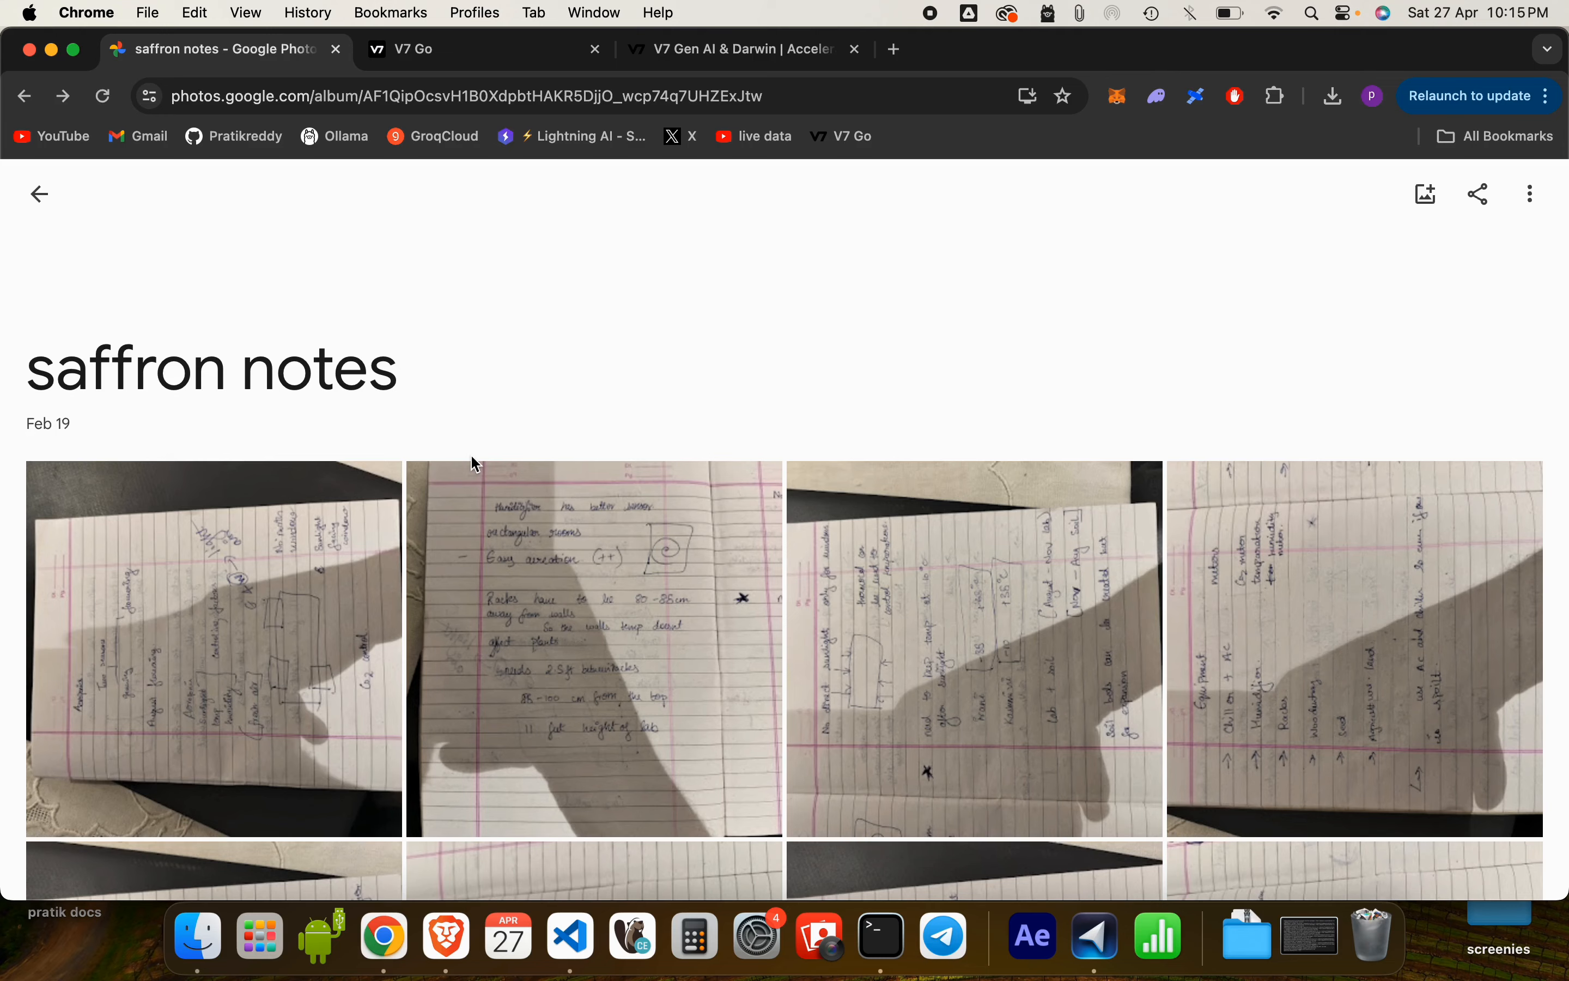
scroll(471, 457, down, 10)
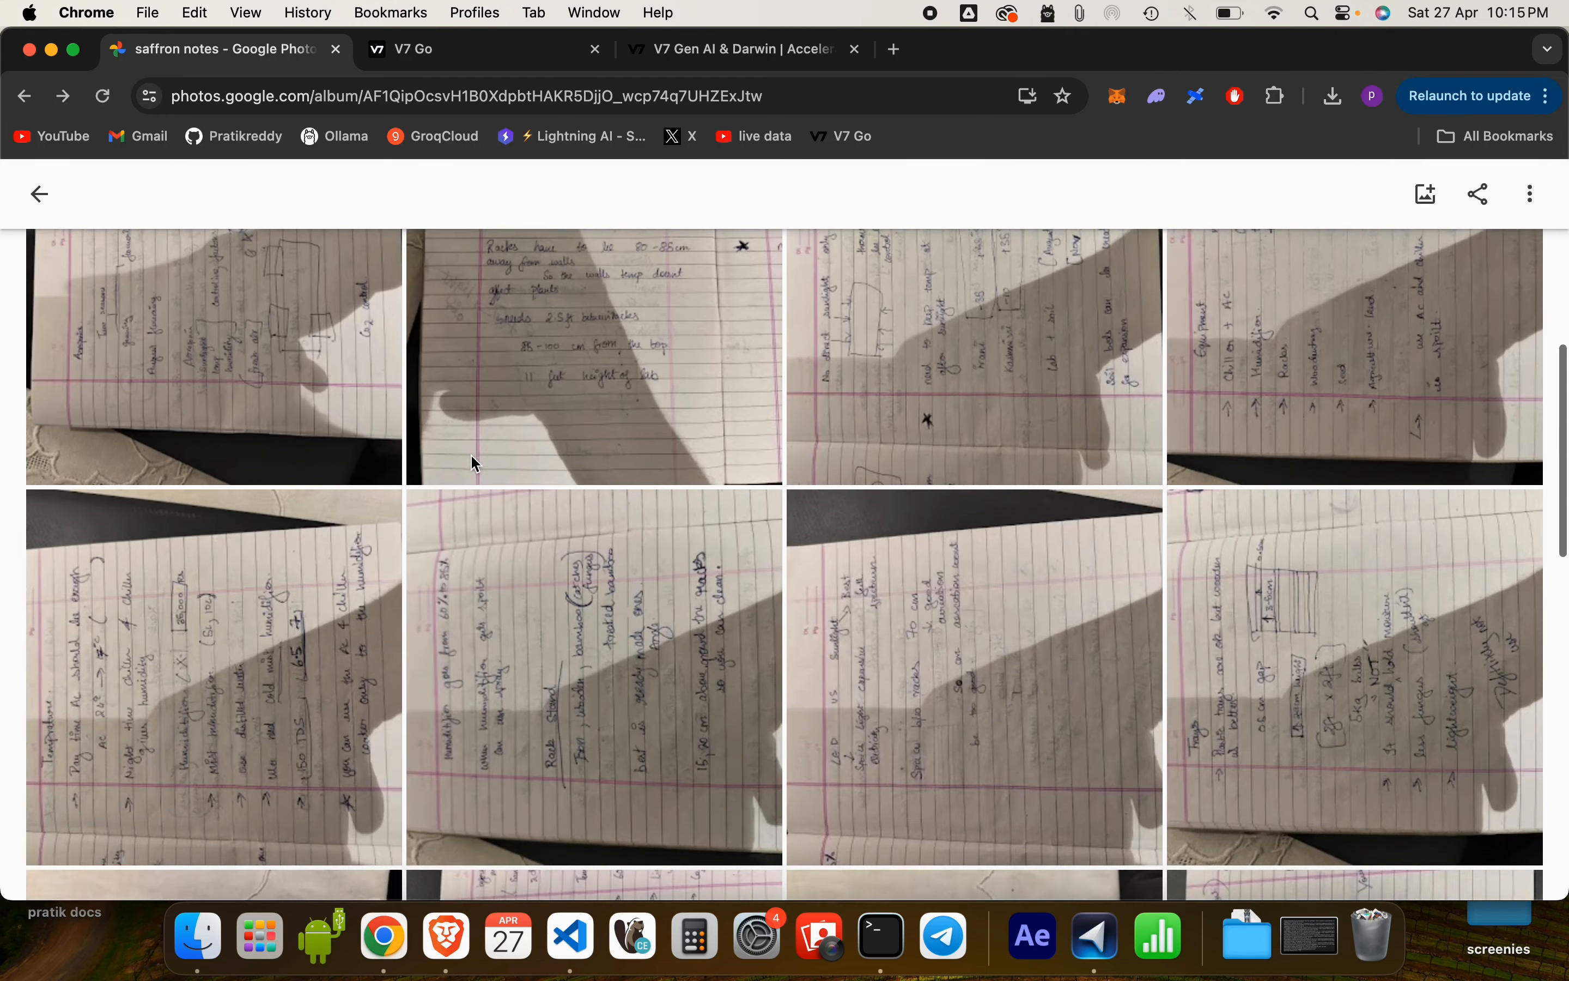
scroll(474, 464, up, 10)
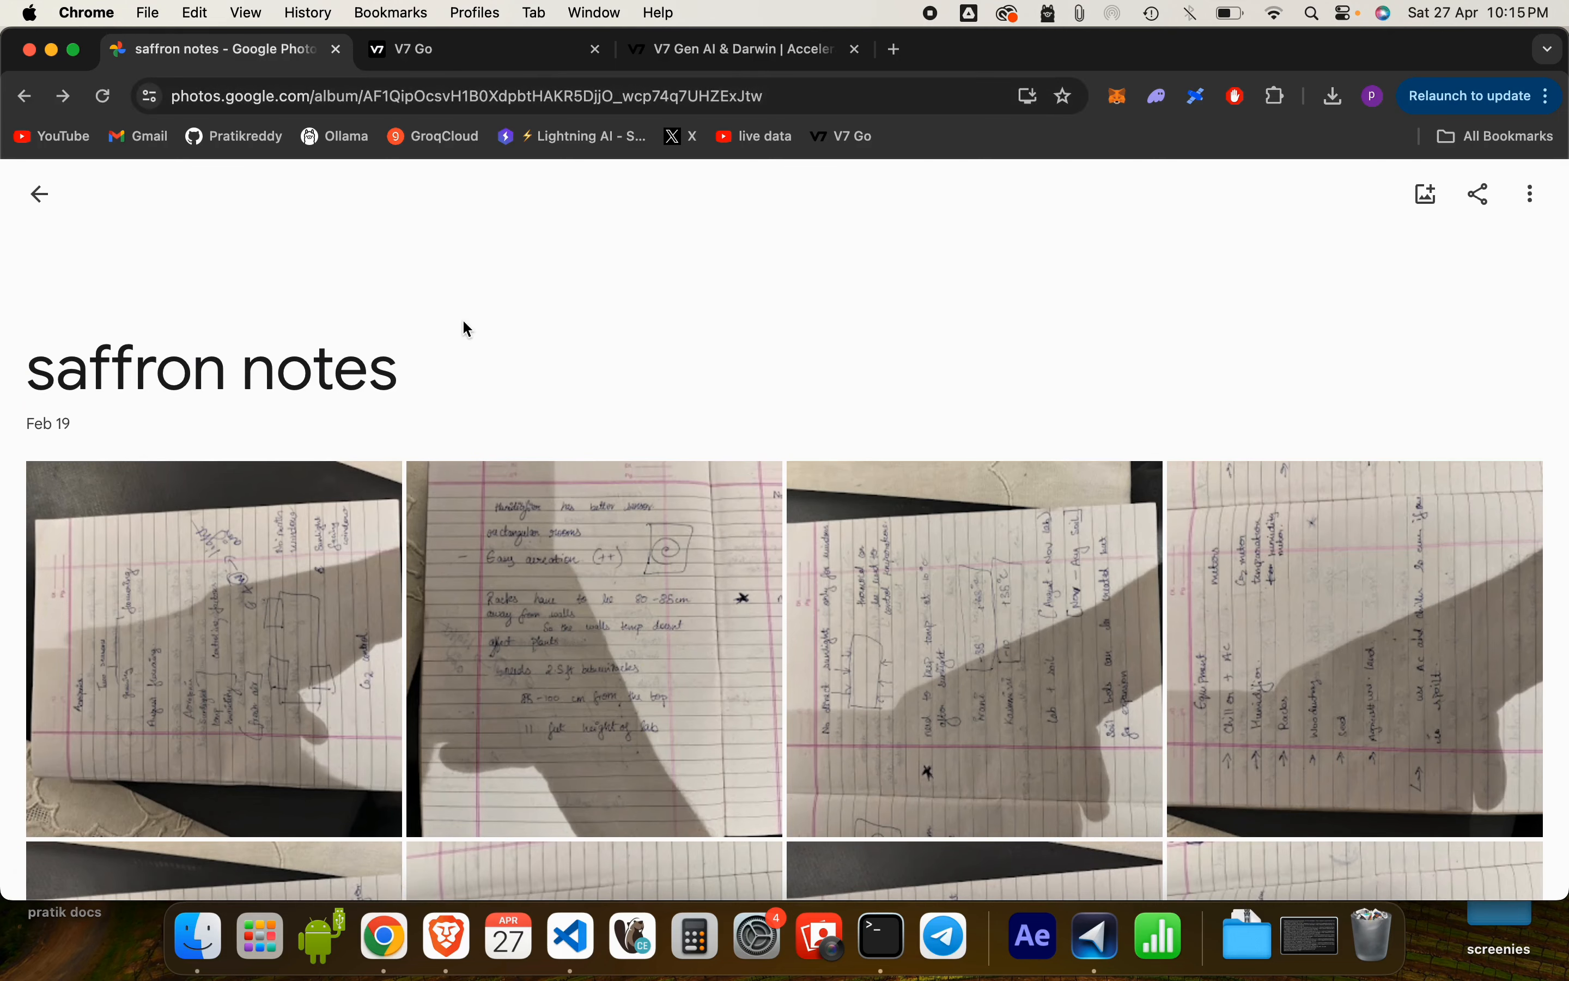
scroll(464, 327, down, 5)
scroll(467, 330, up, 5)
scroll(466, 330, down, 5)
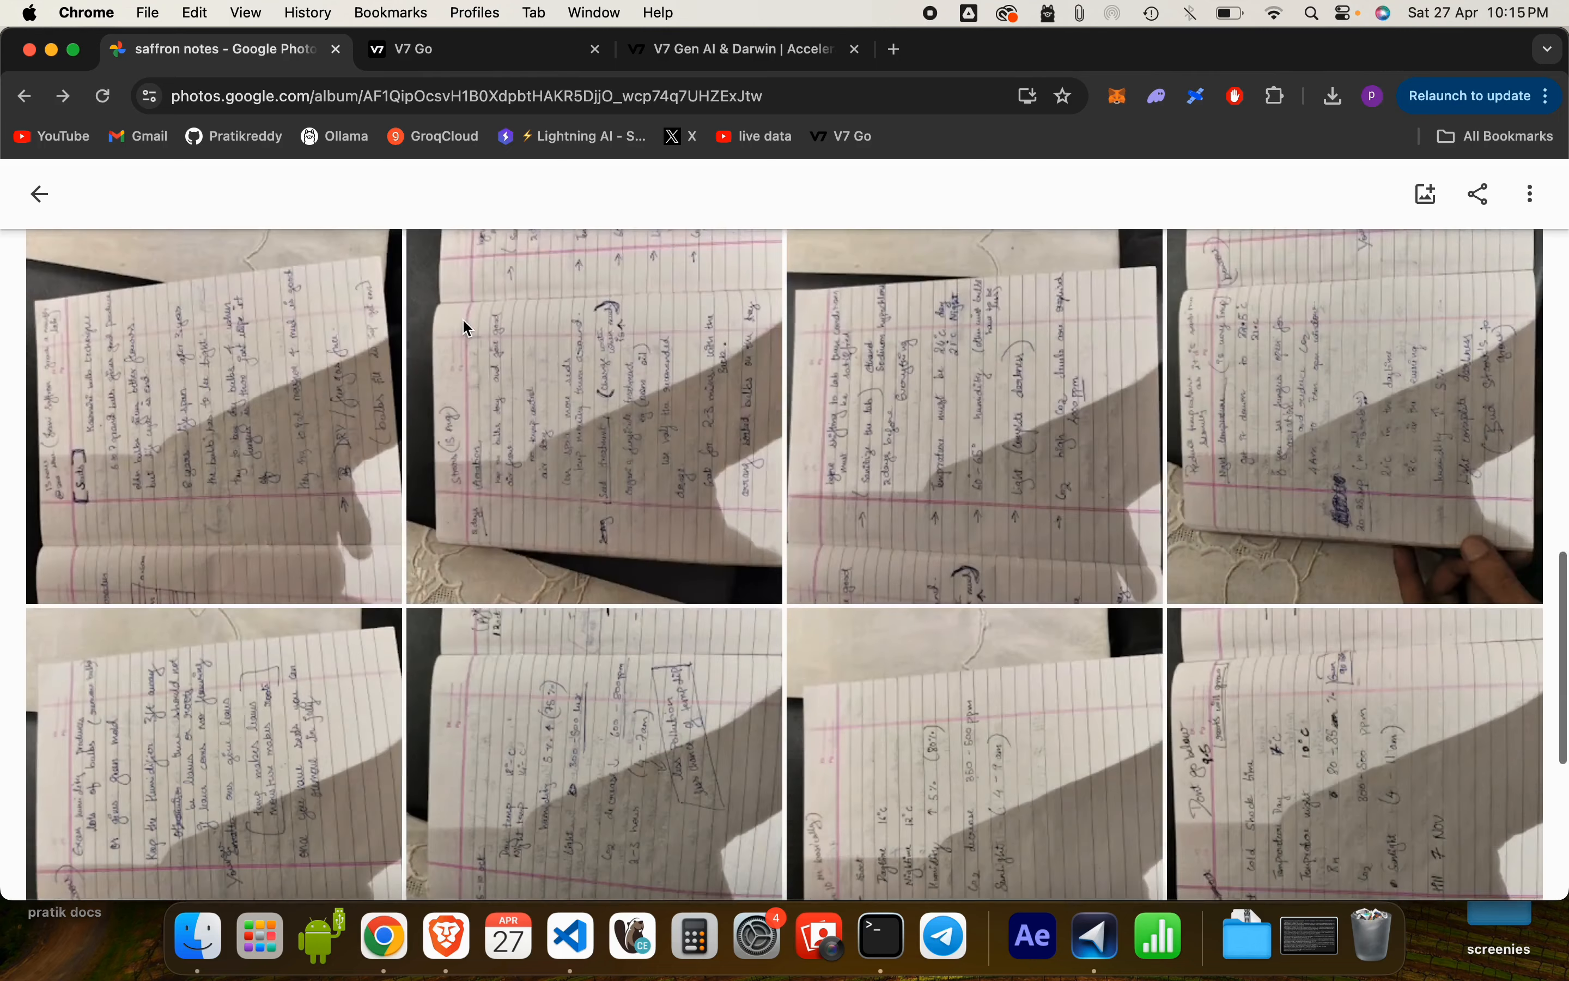
scroll(467, 329, up, 5)
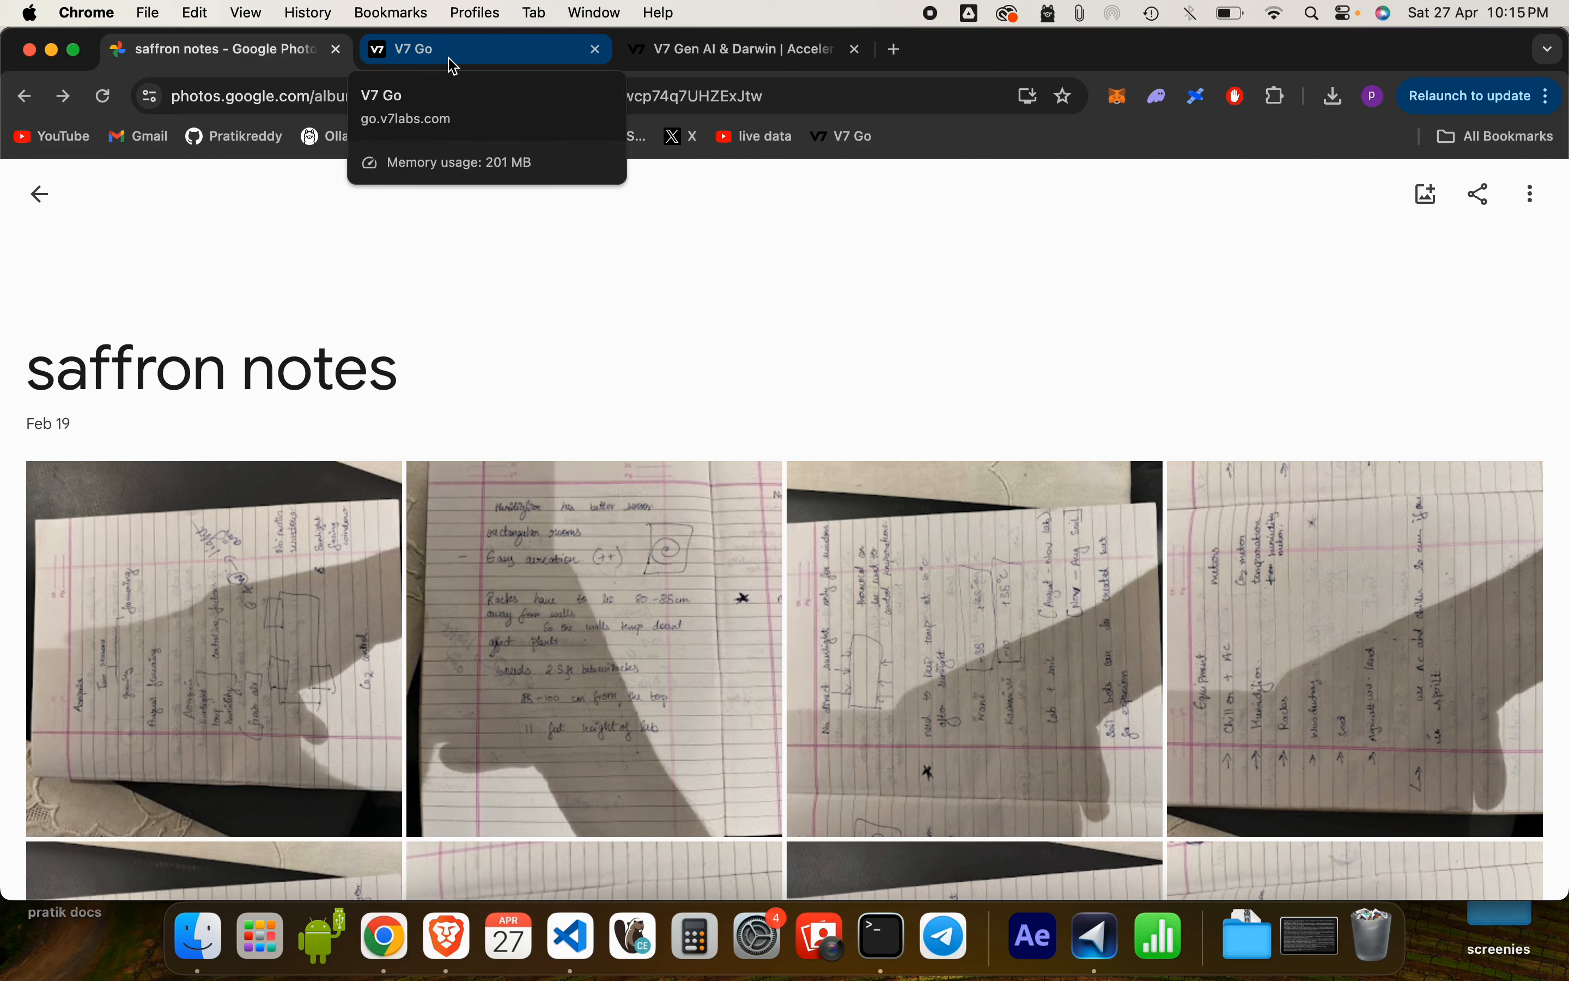
- Switch to V7 Go and view the Claude 3 Sonnet property settings in the saffron notes project
click(697, 49)
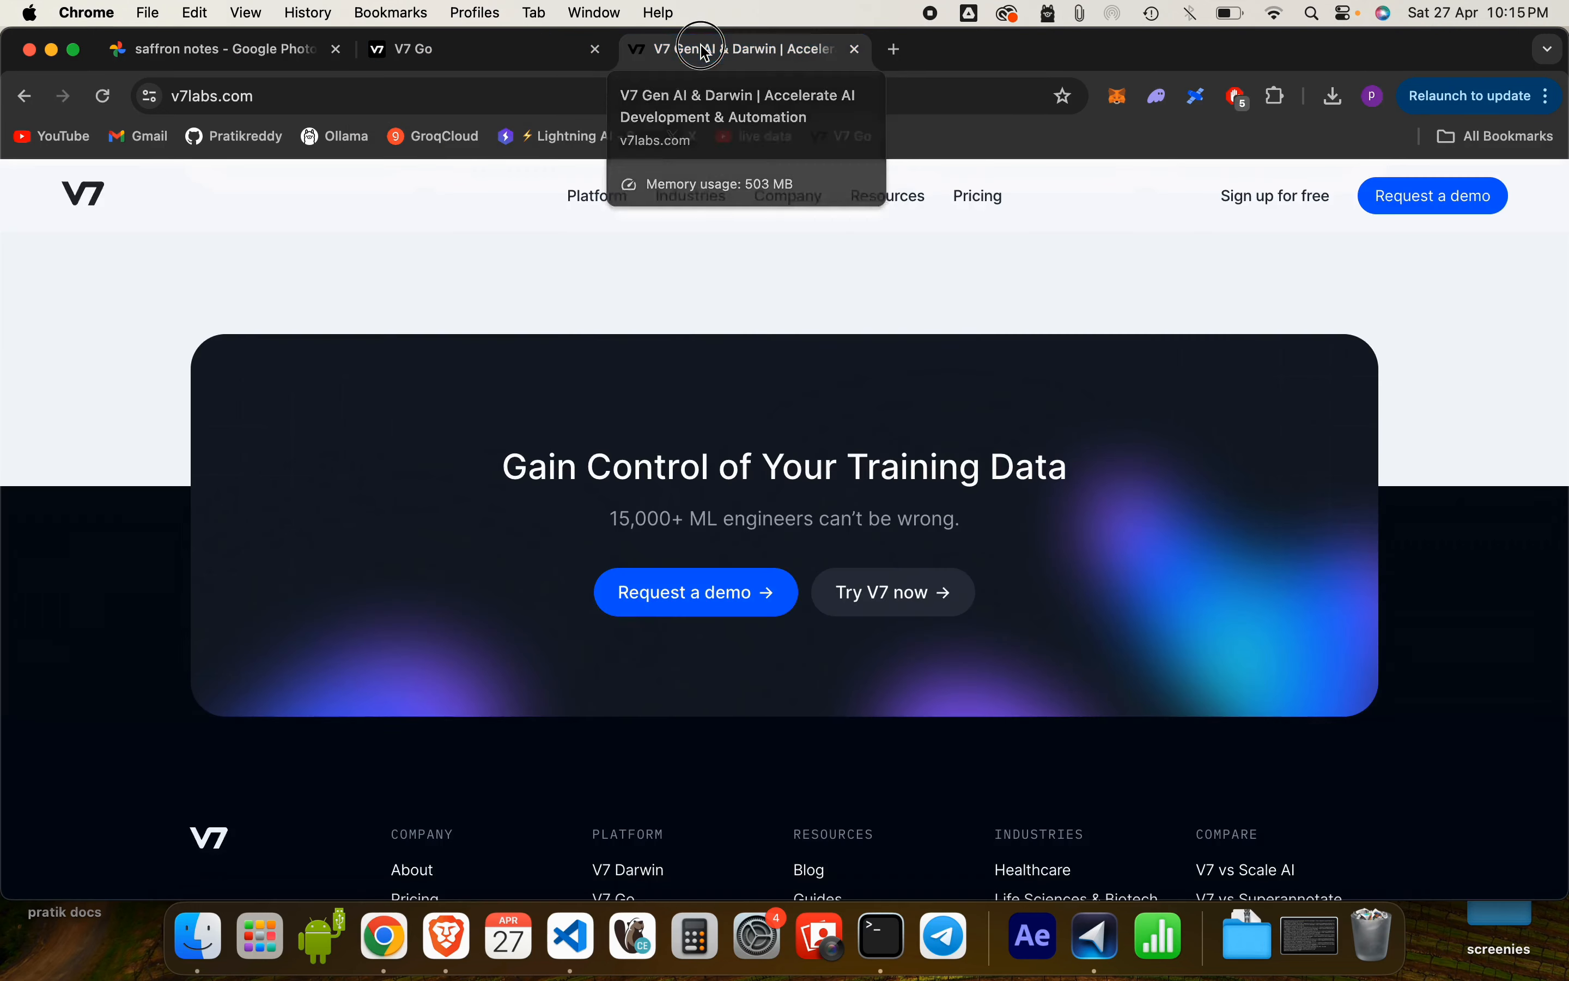
click(484, 64)
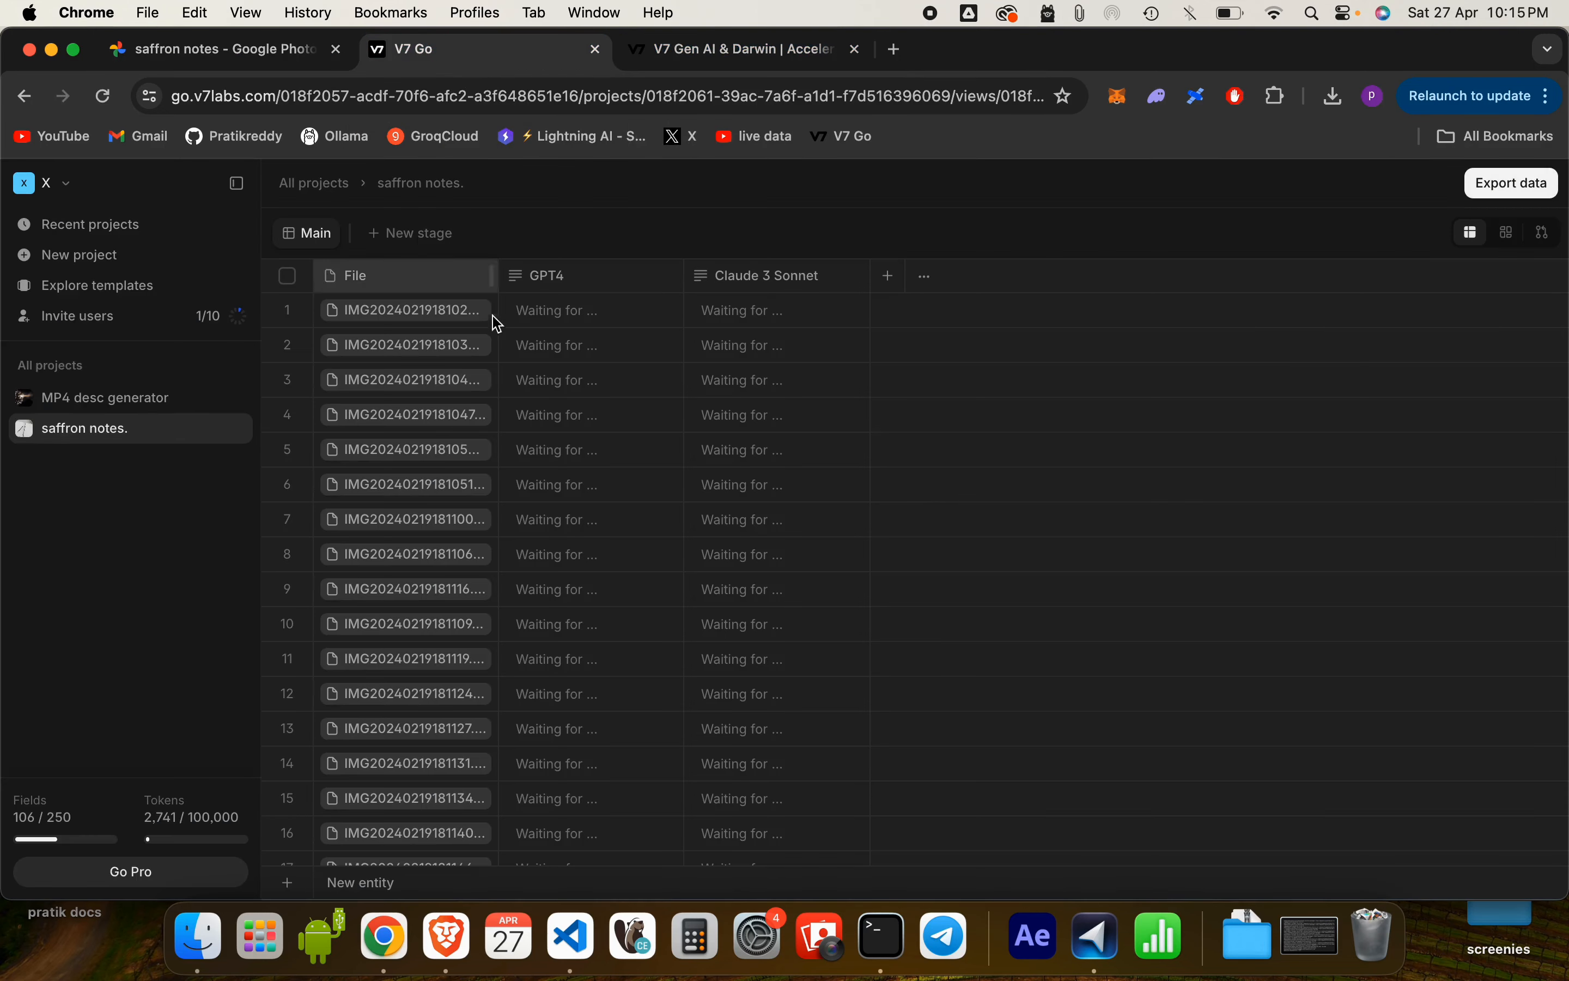
click(768, 286)
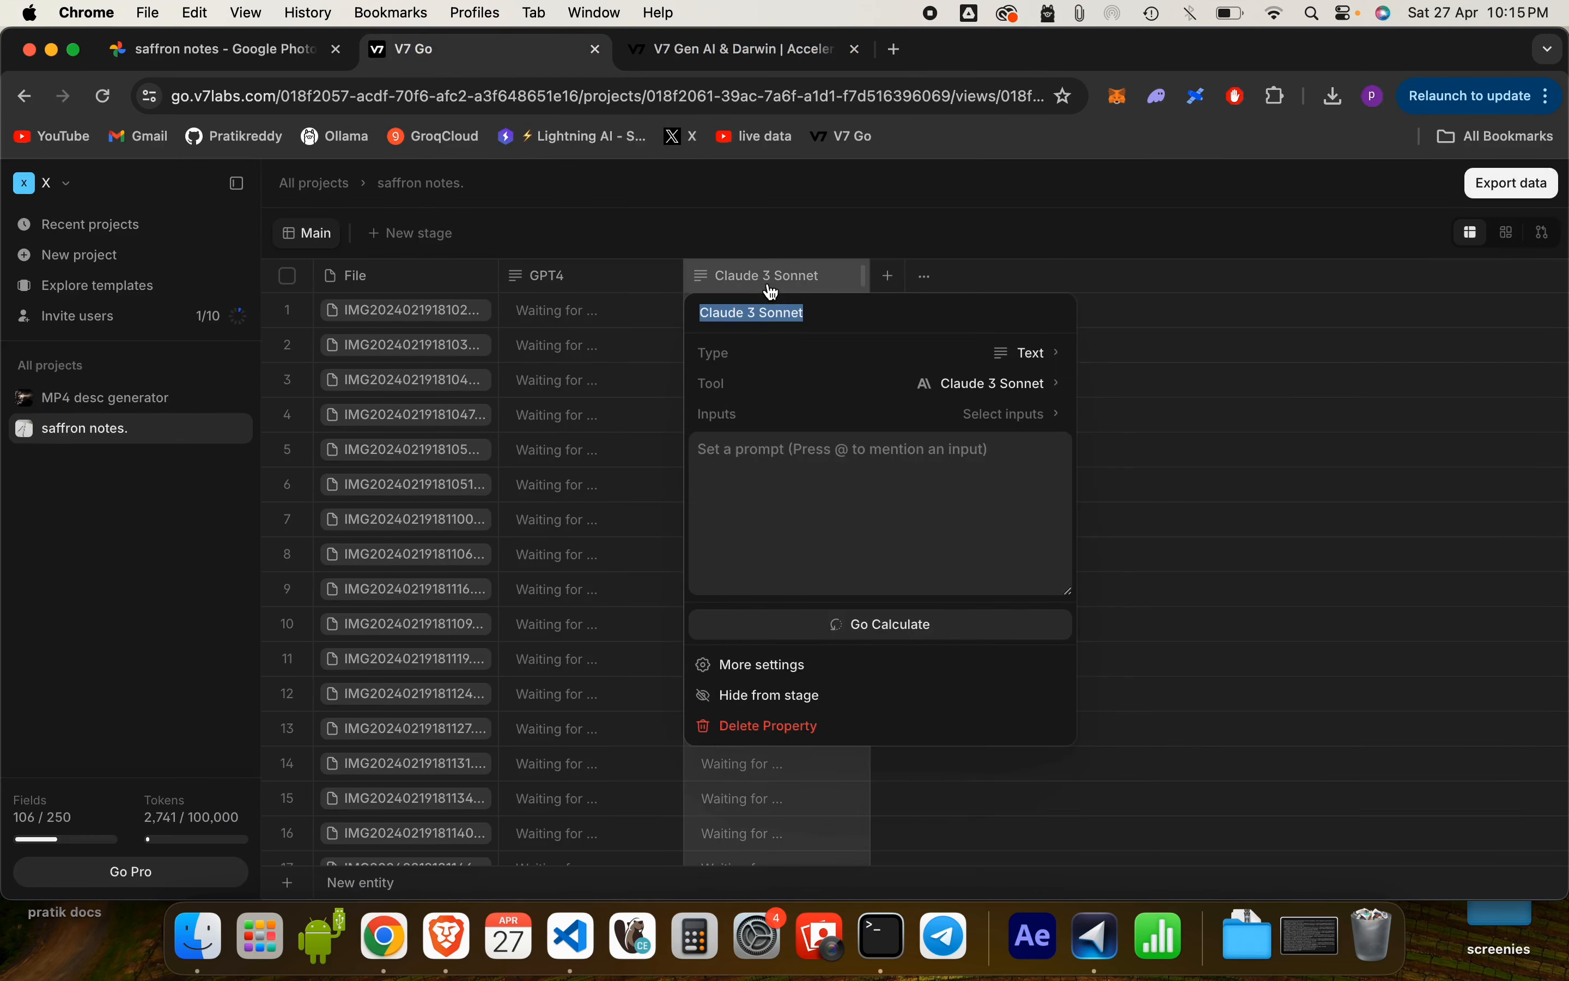
- Create a new project from the projects overview and rename it "saffron data"
click(295, 184)
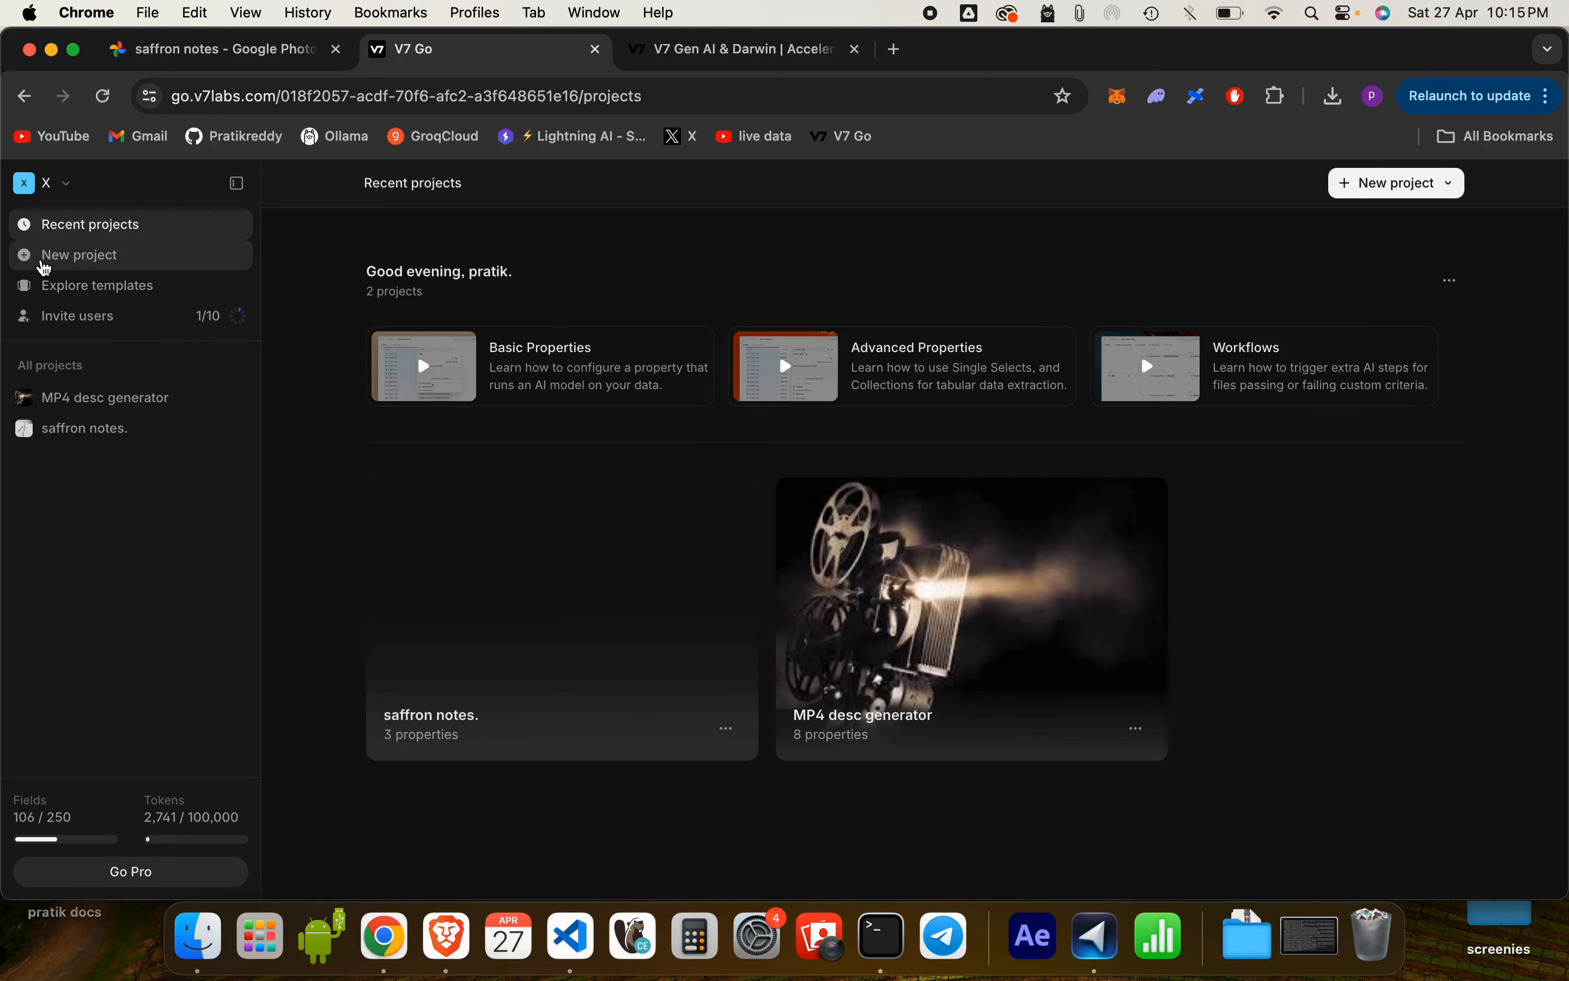
click(44, 259)
click(450, 192)
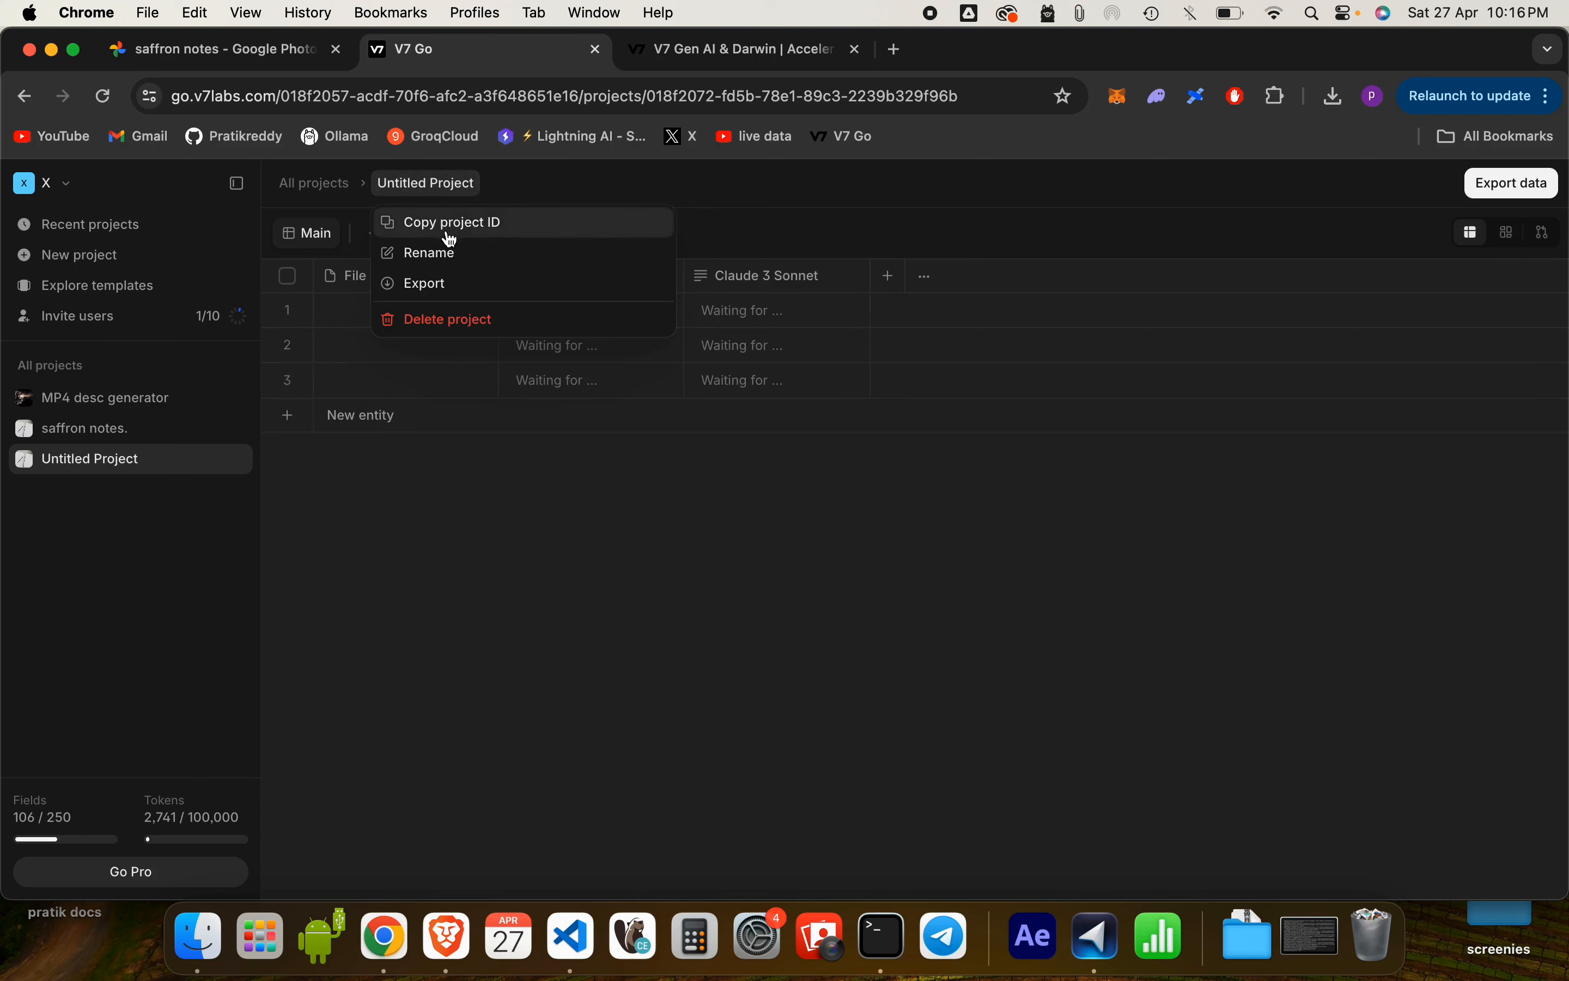
click(443, 254)
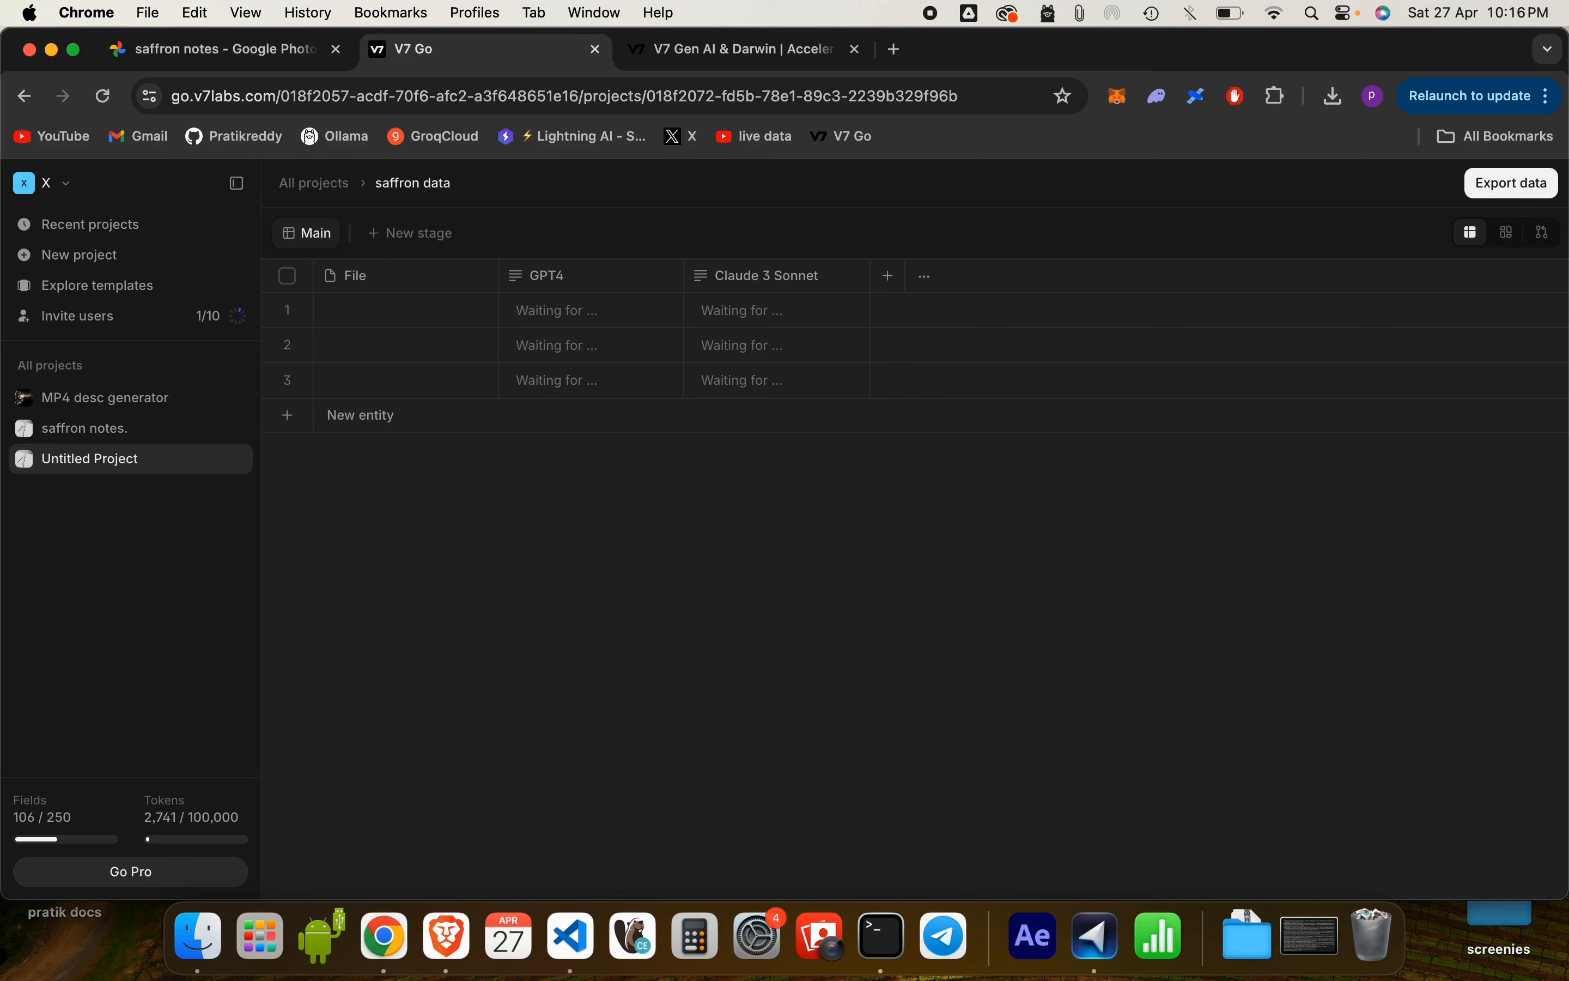
text(saffron data)
key(Return)
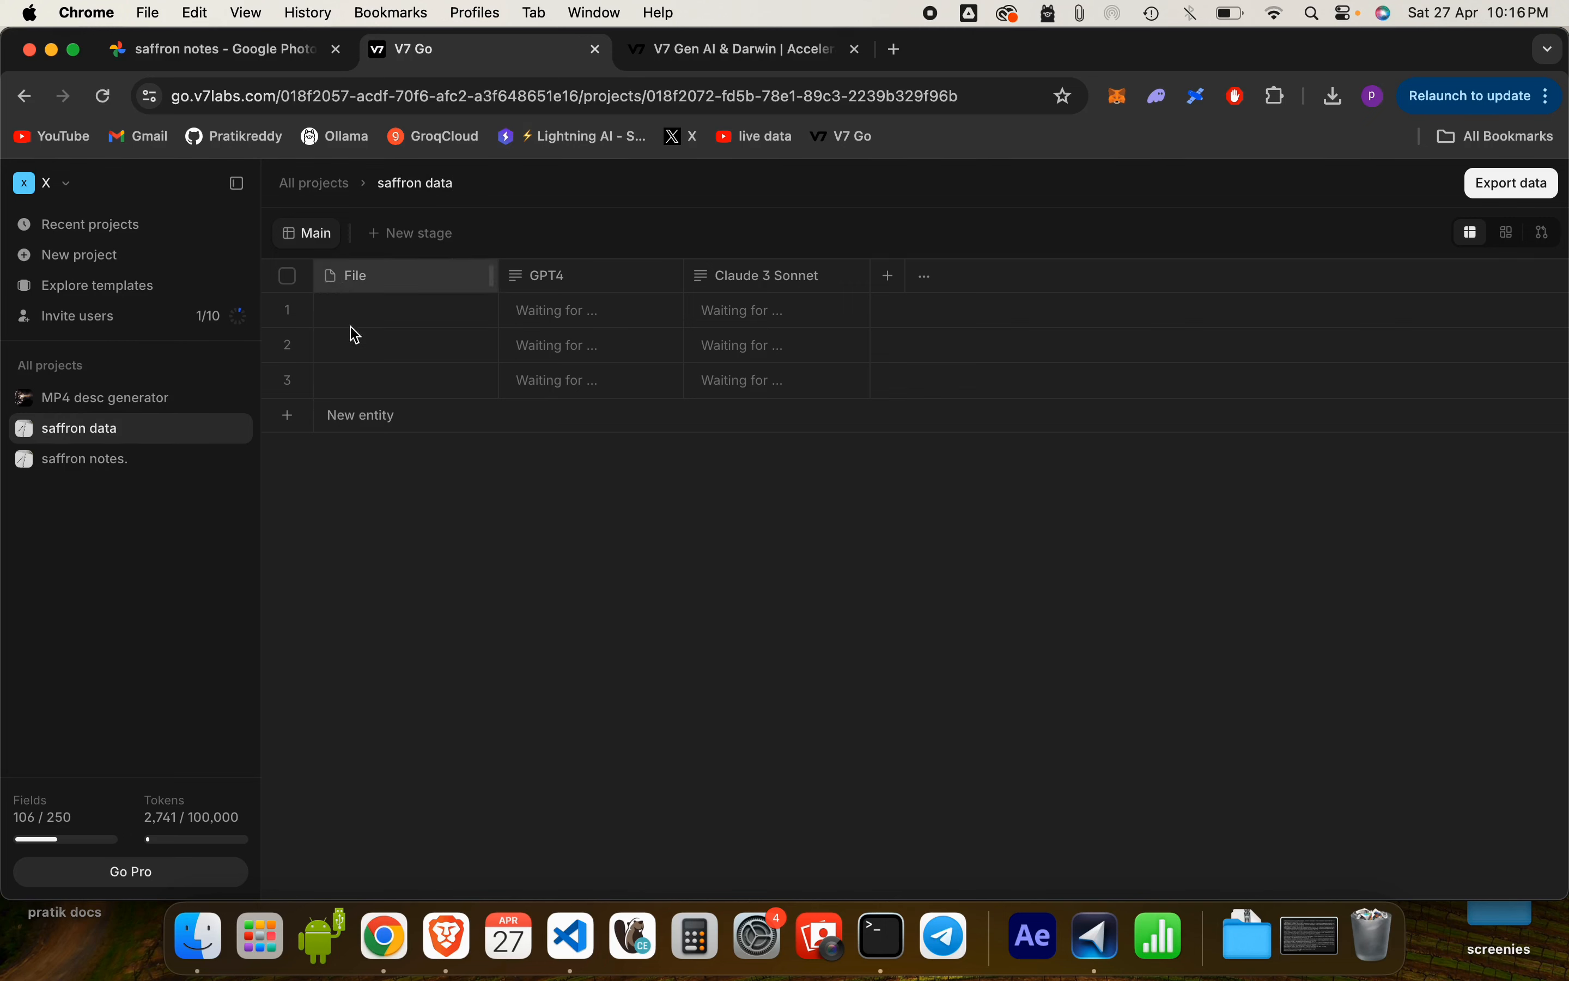
- Upload all the selected JPG images from Finder's saffron notes folder into the File column of the saffron data project
right_click(1259, 950)
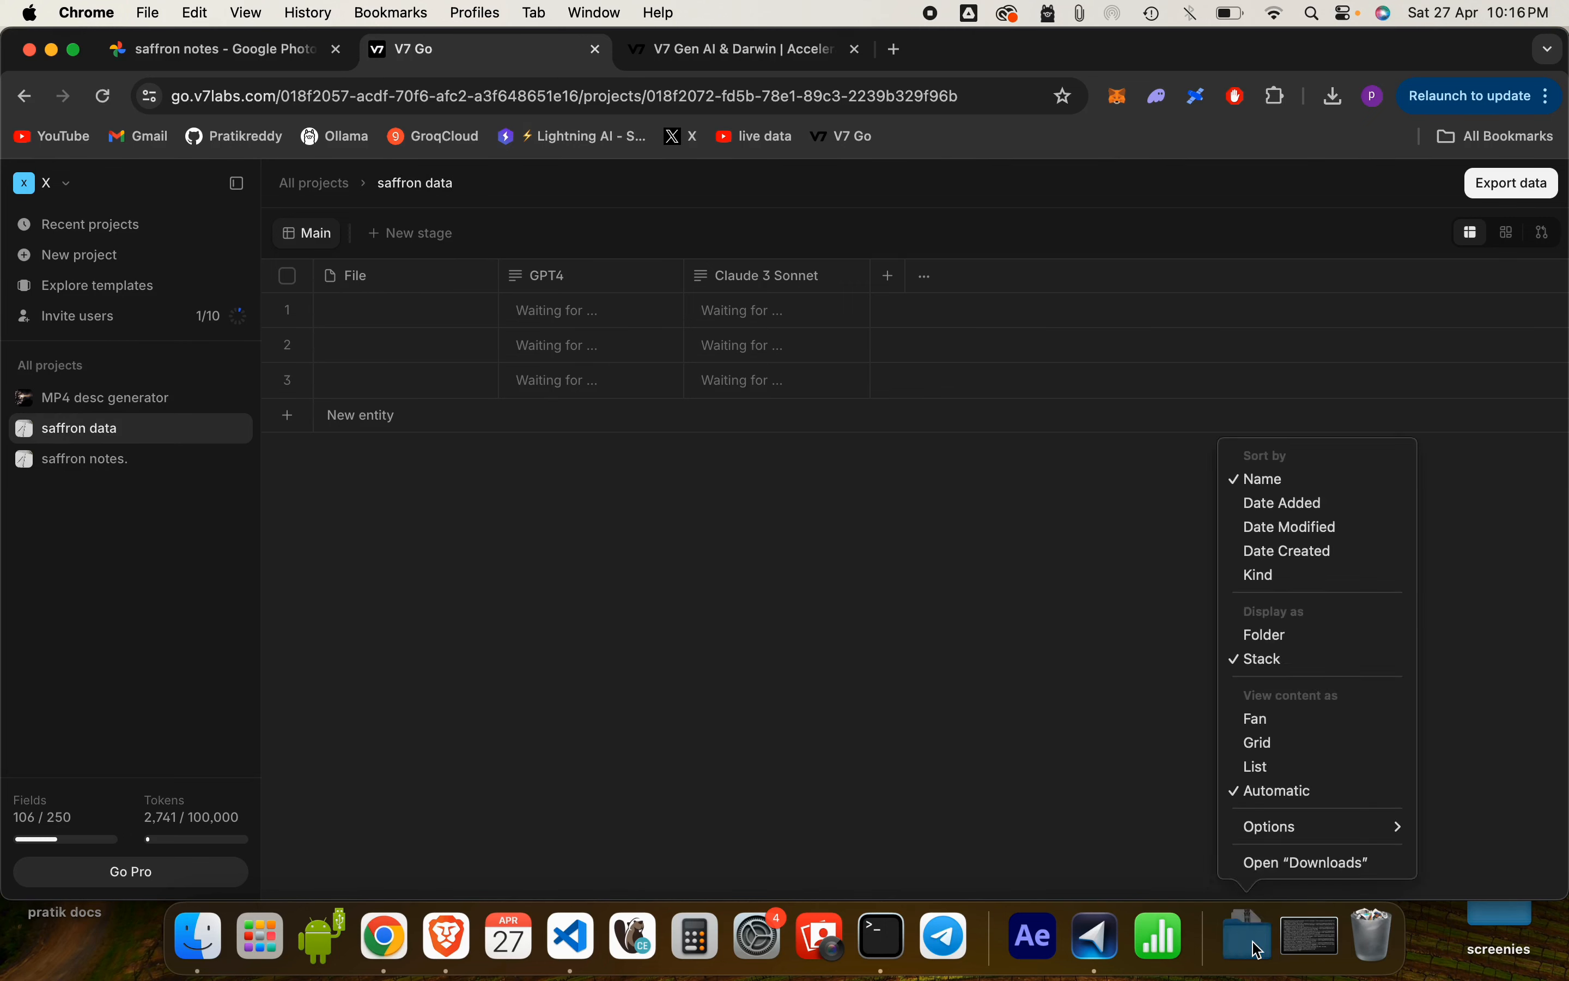
click(1271, 861)
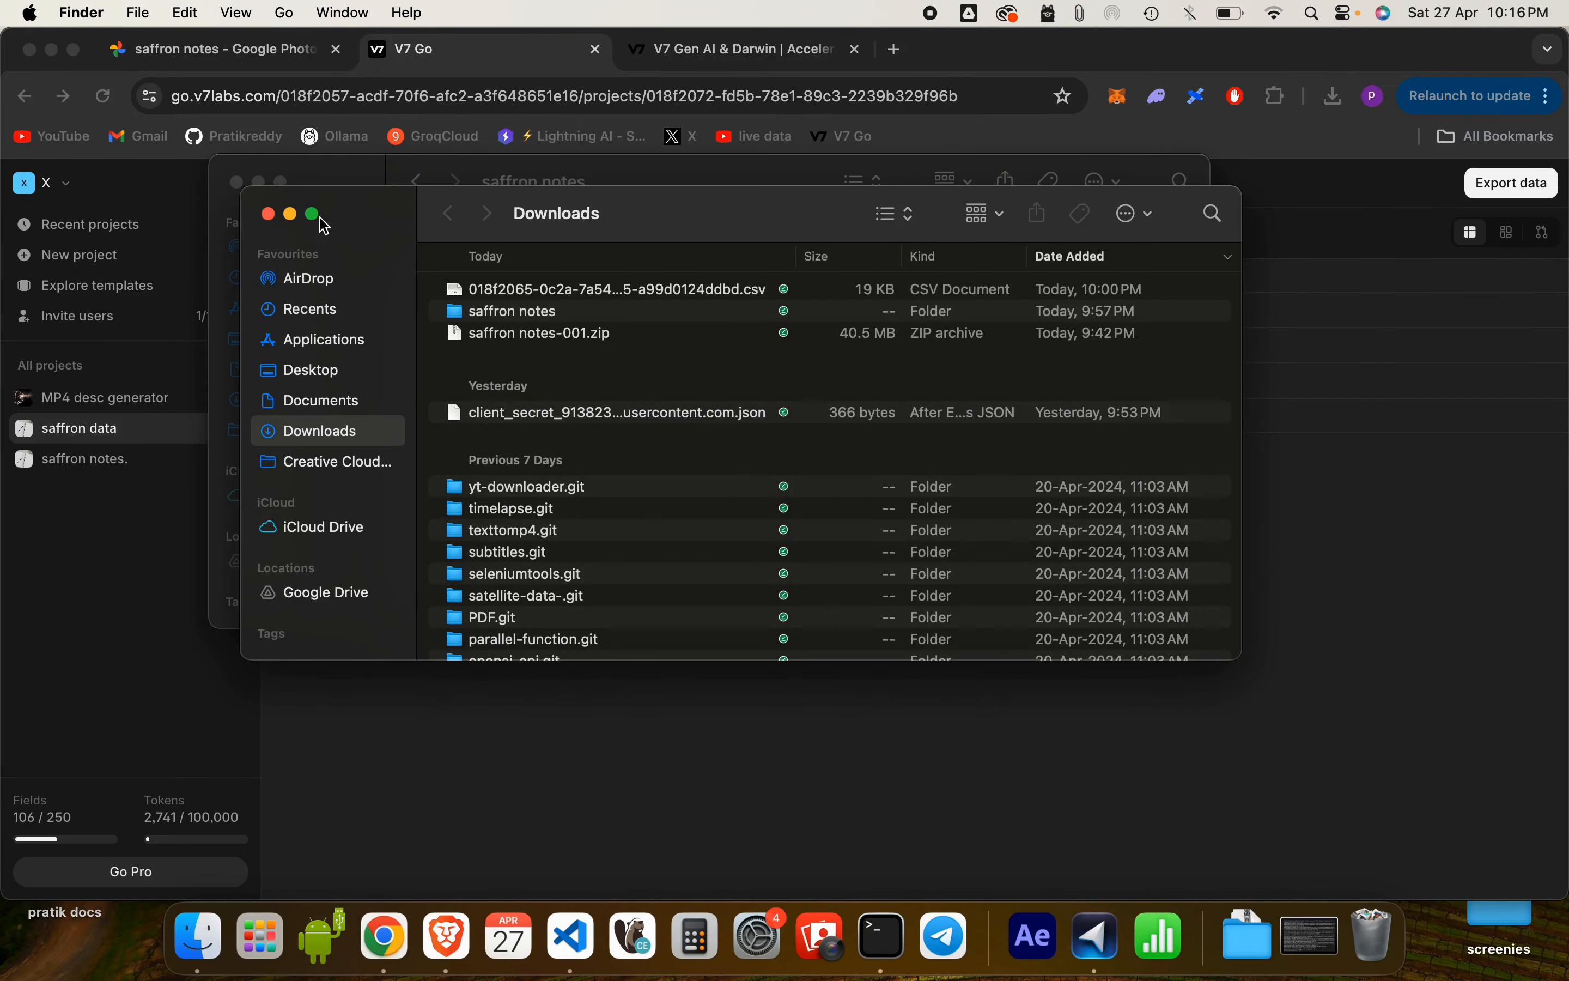
click(268, 214)
drag(625, 187, 1185, 259)
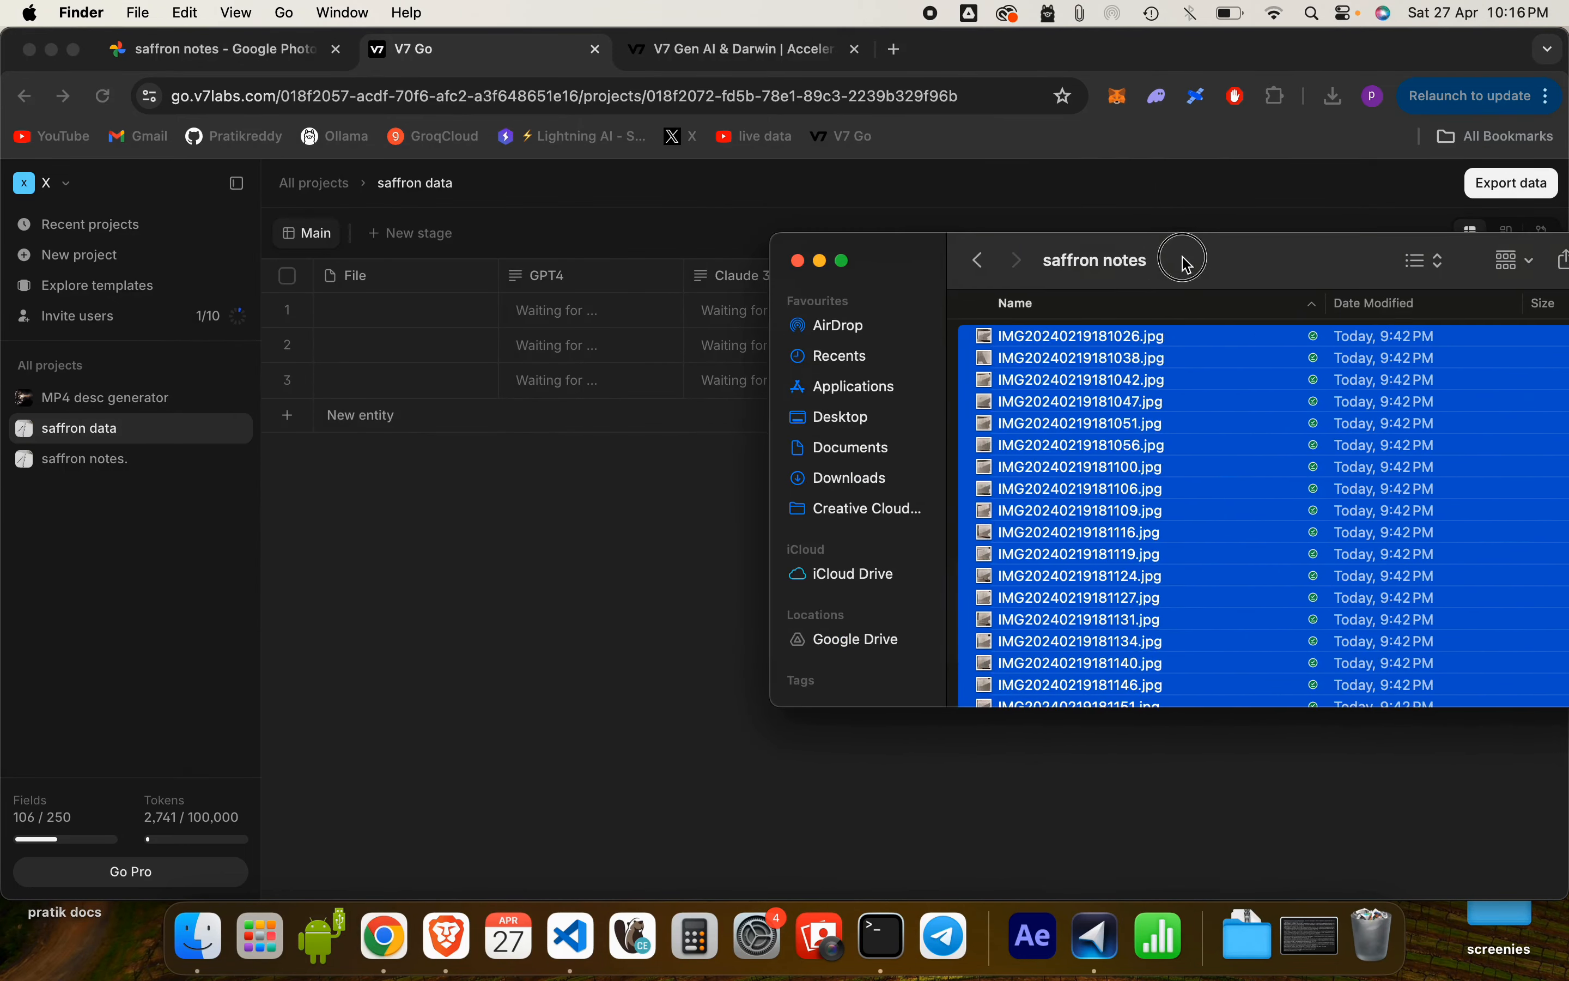
drag(1030, 415, 354, 299)
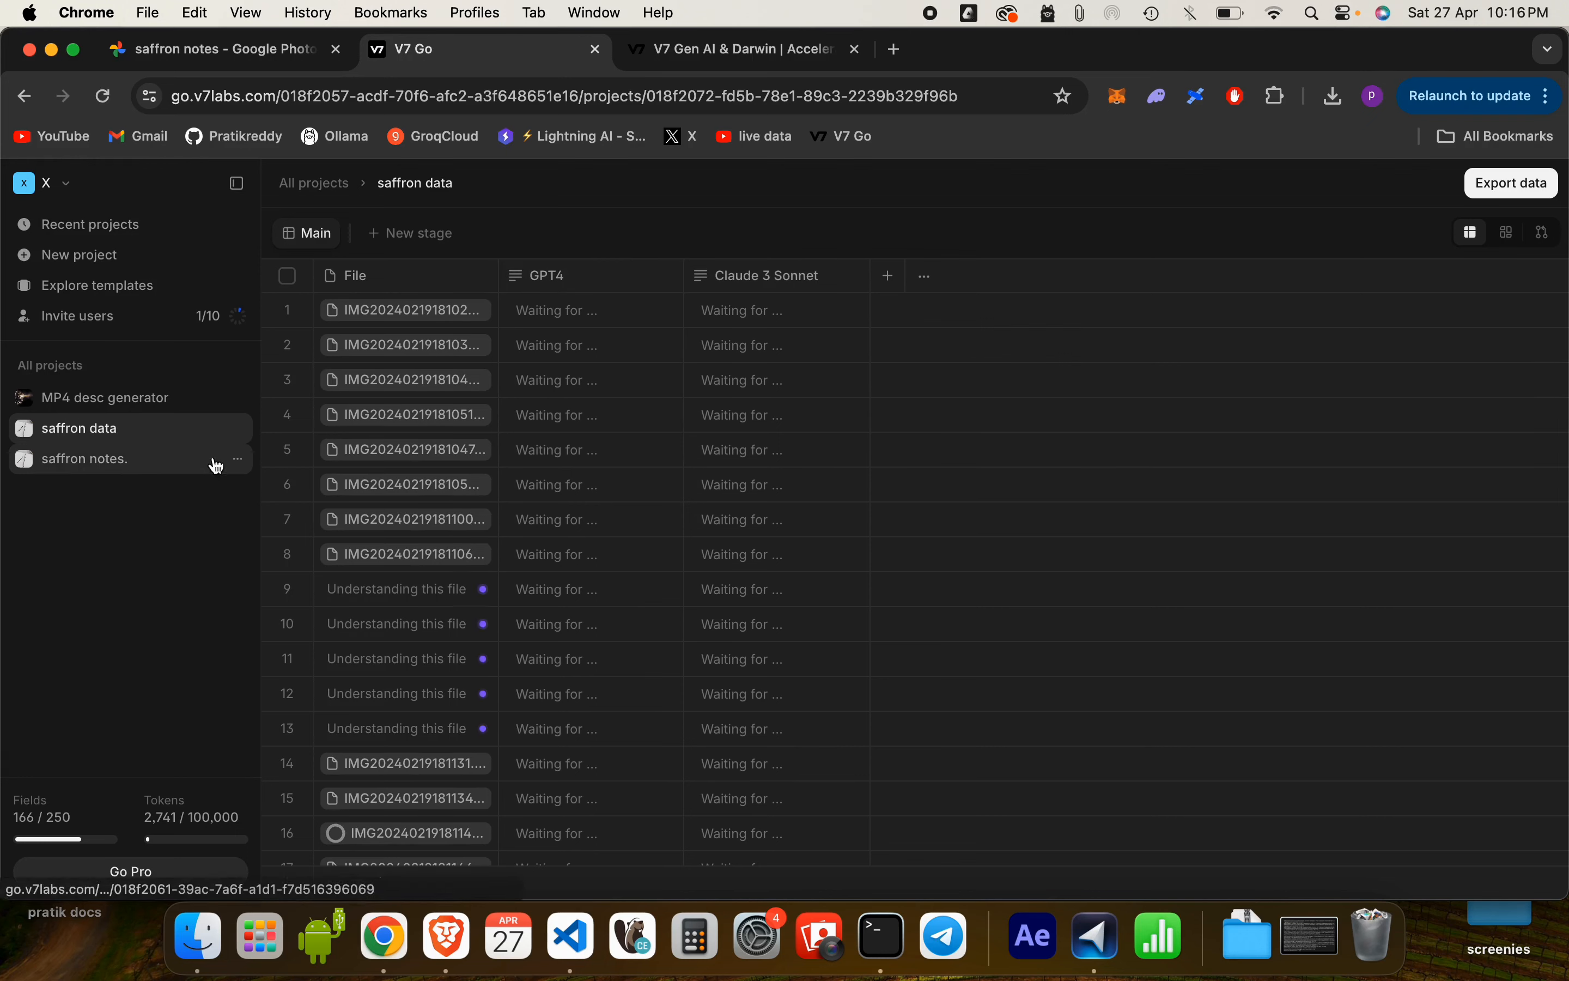
- Open the GPT4 property settings and review its available types, tools and inputs
click(239, 460)
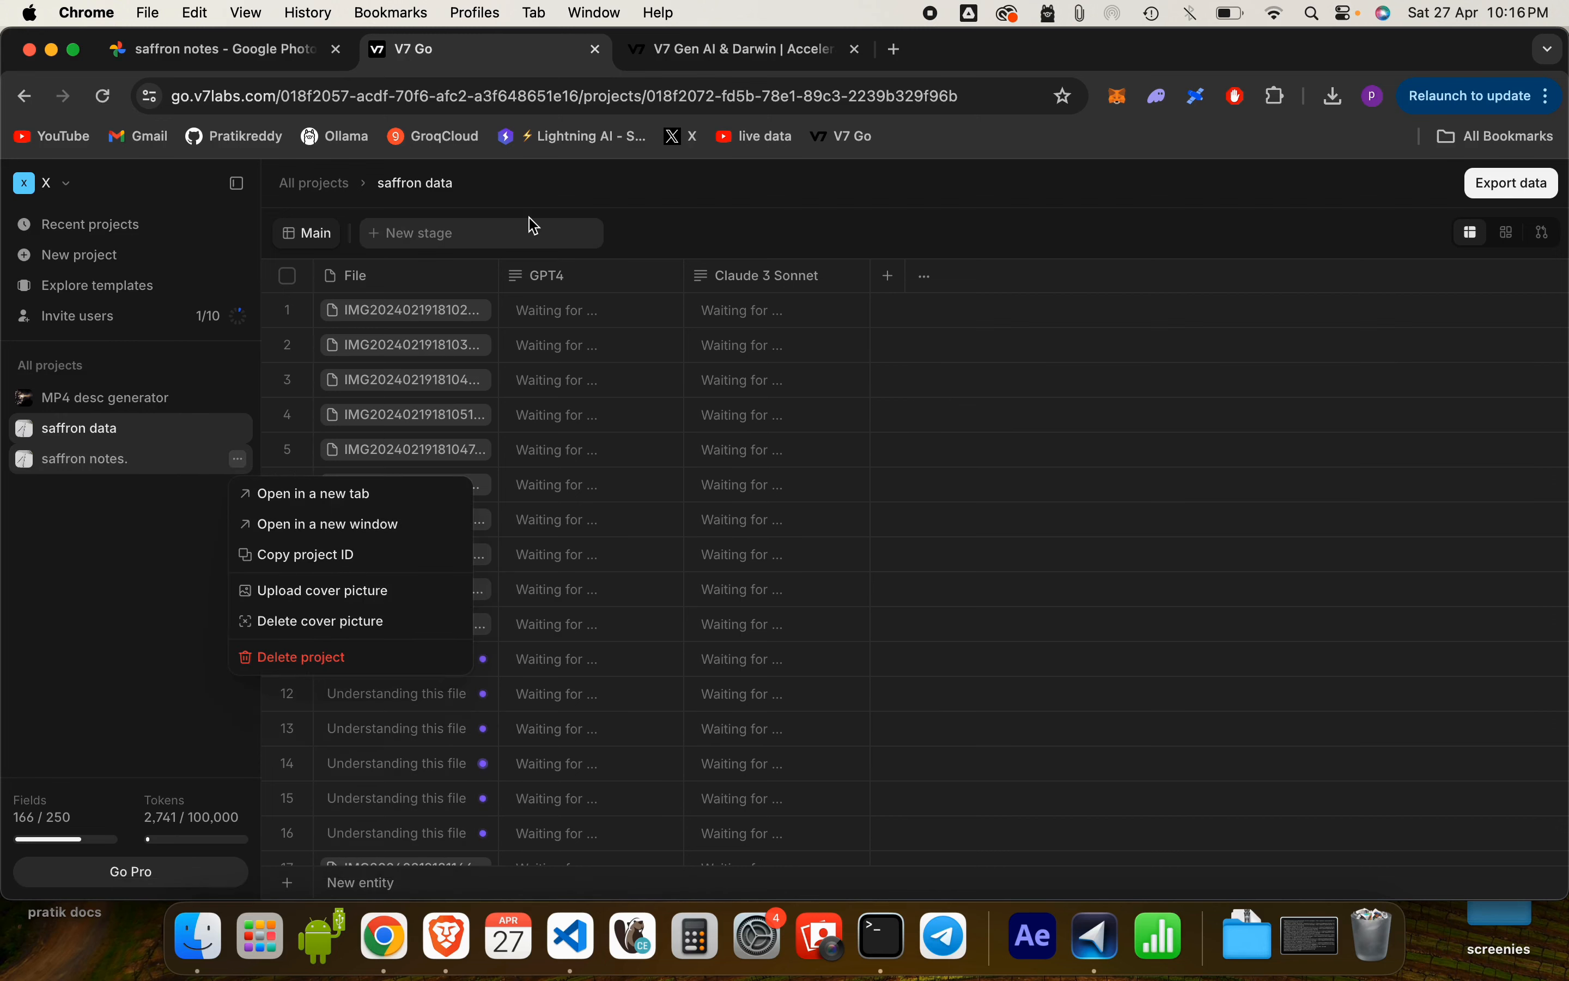
click(595, 279)
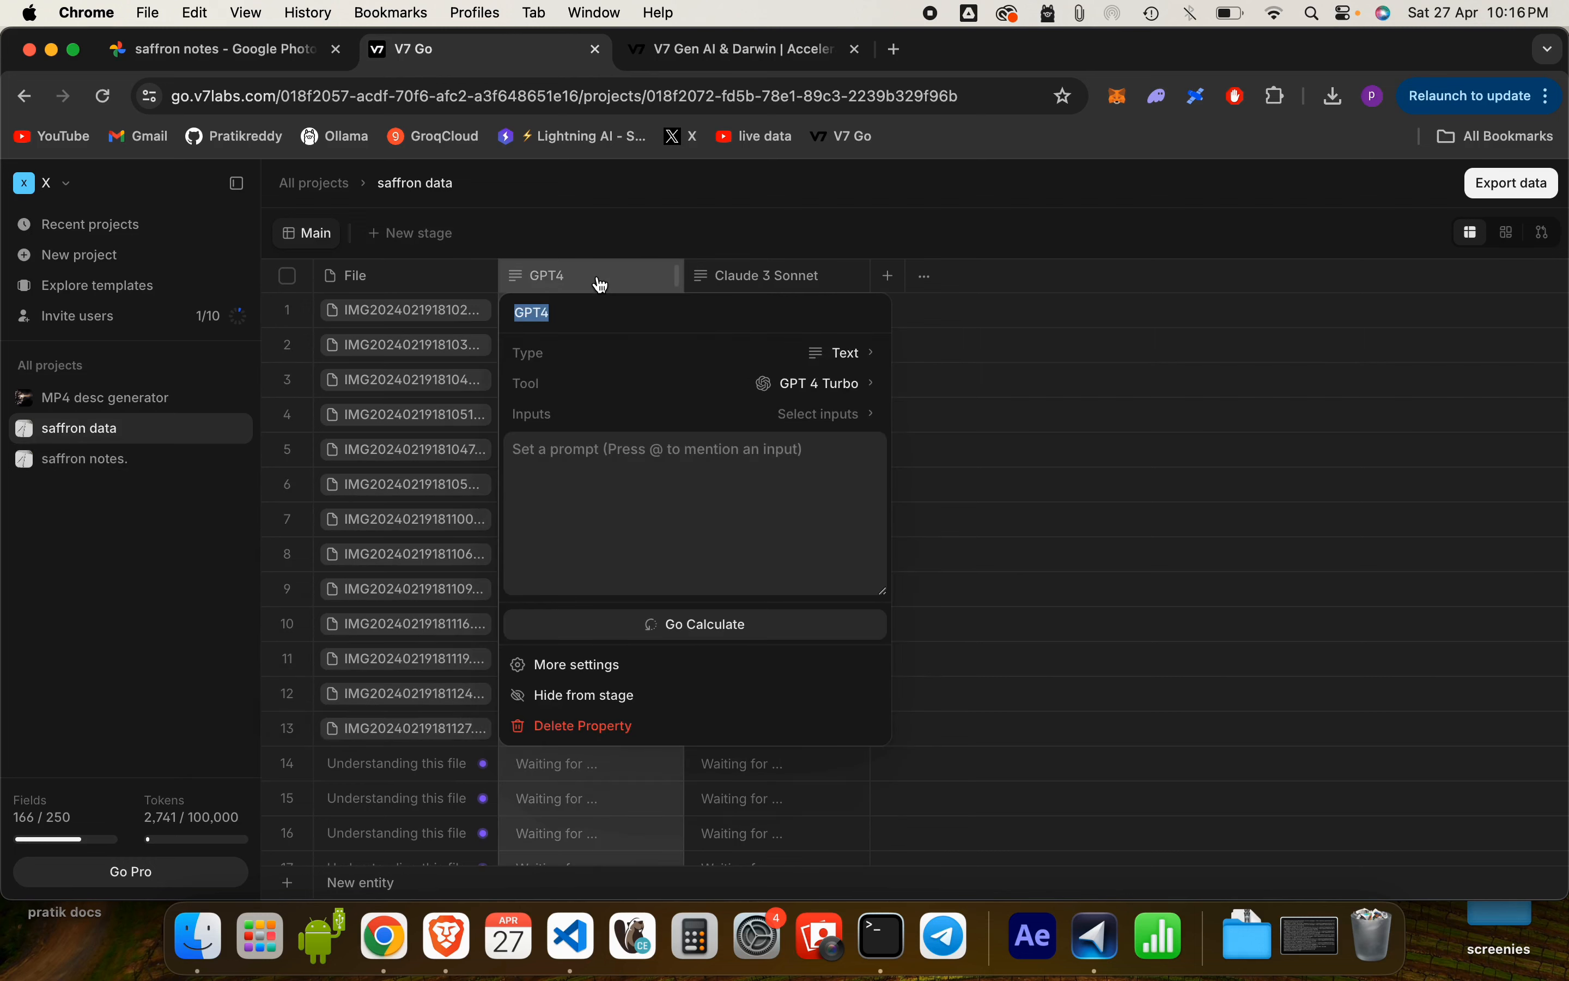
click(850, 354)
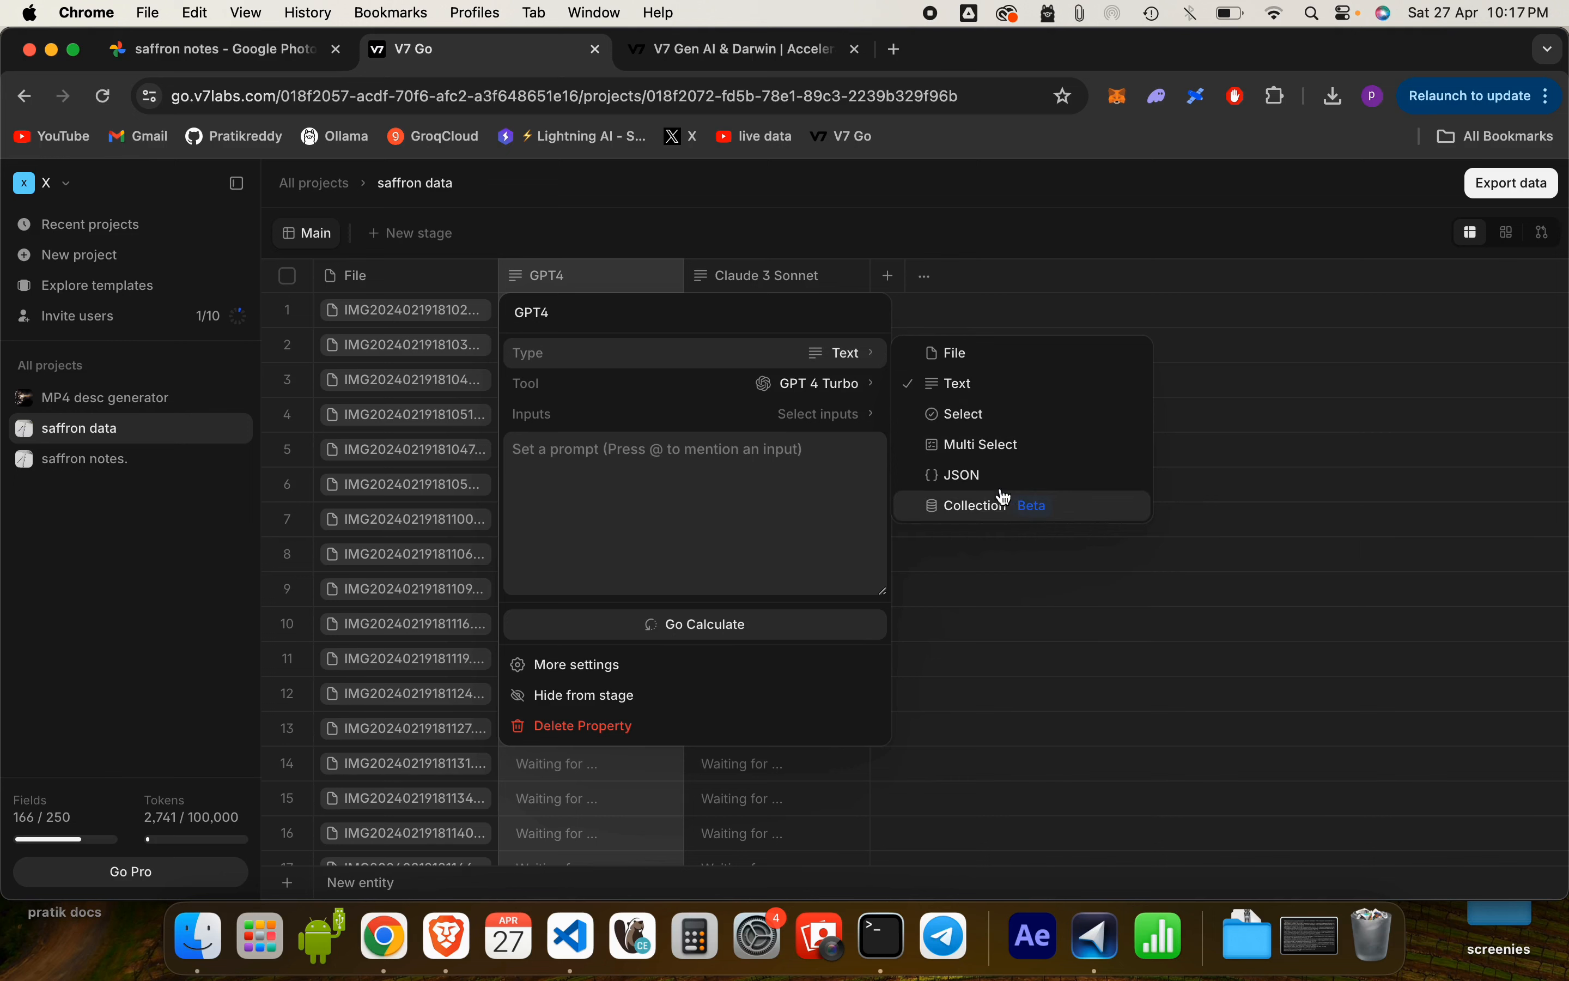
click(827, 413)
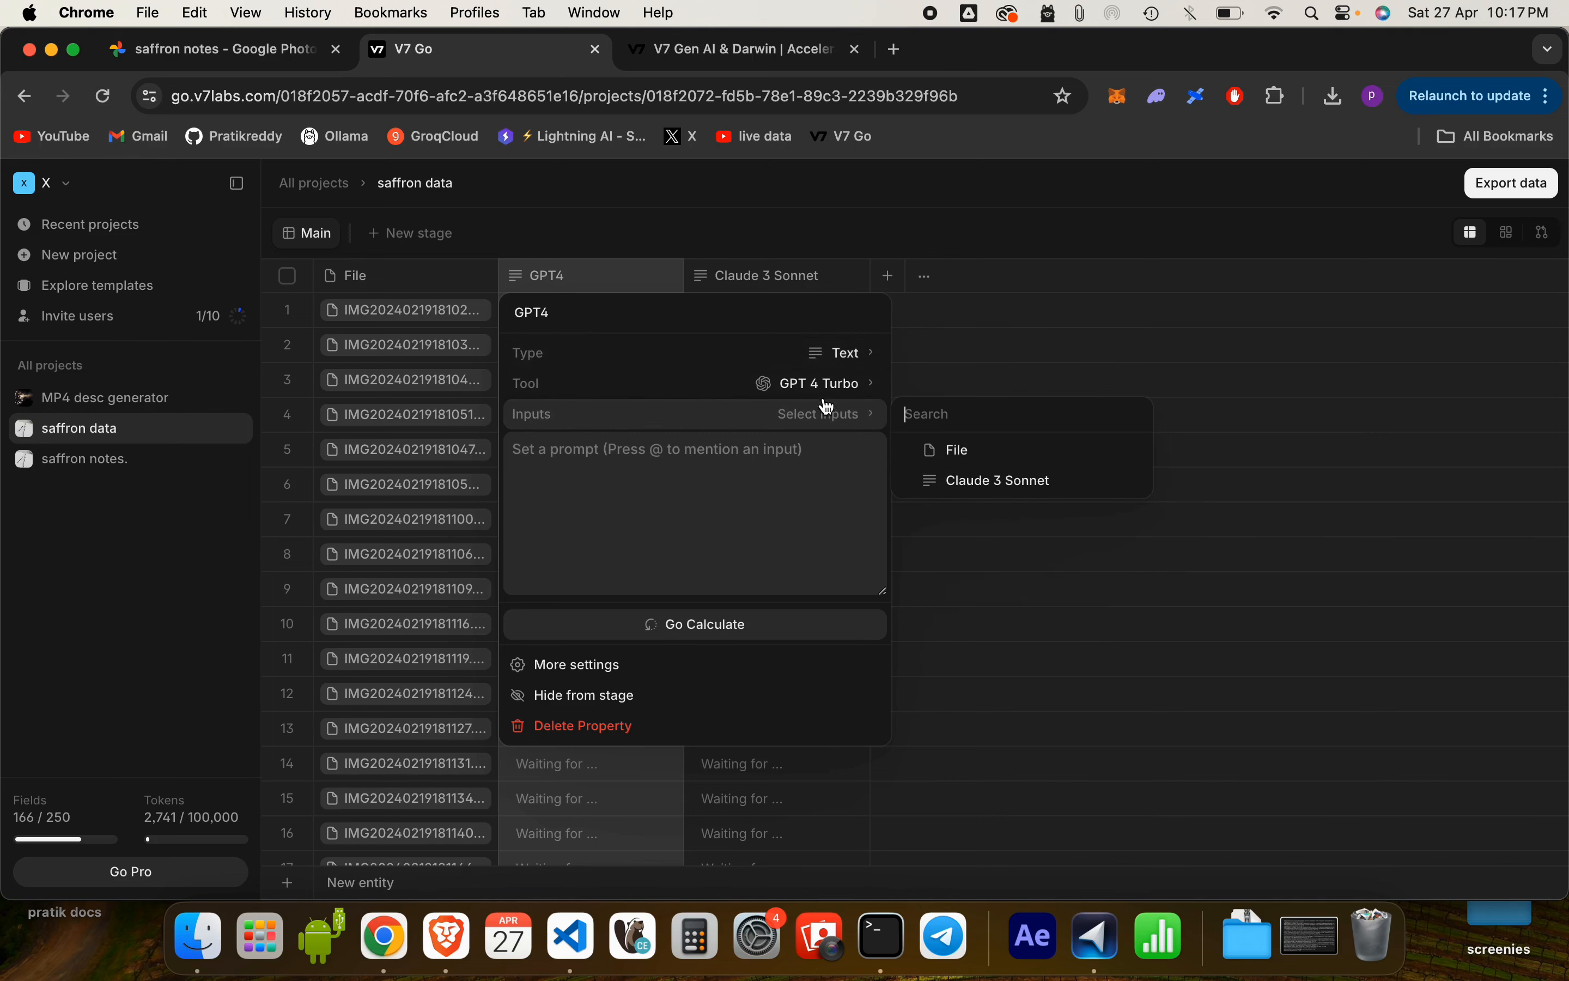
click(847, 363)
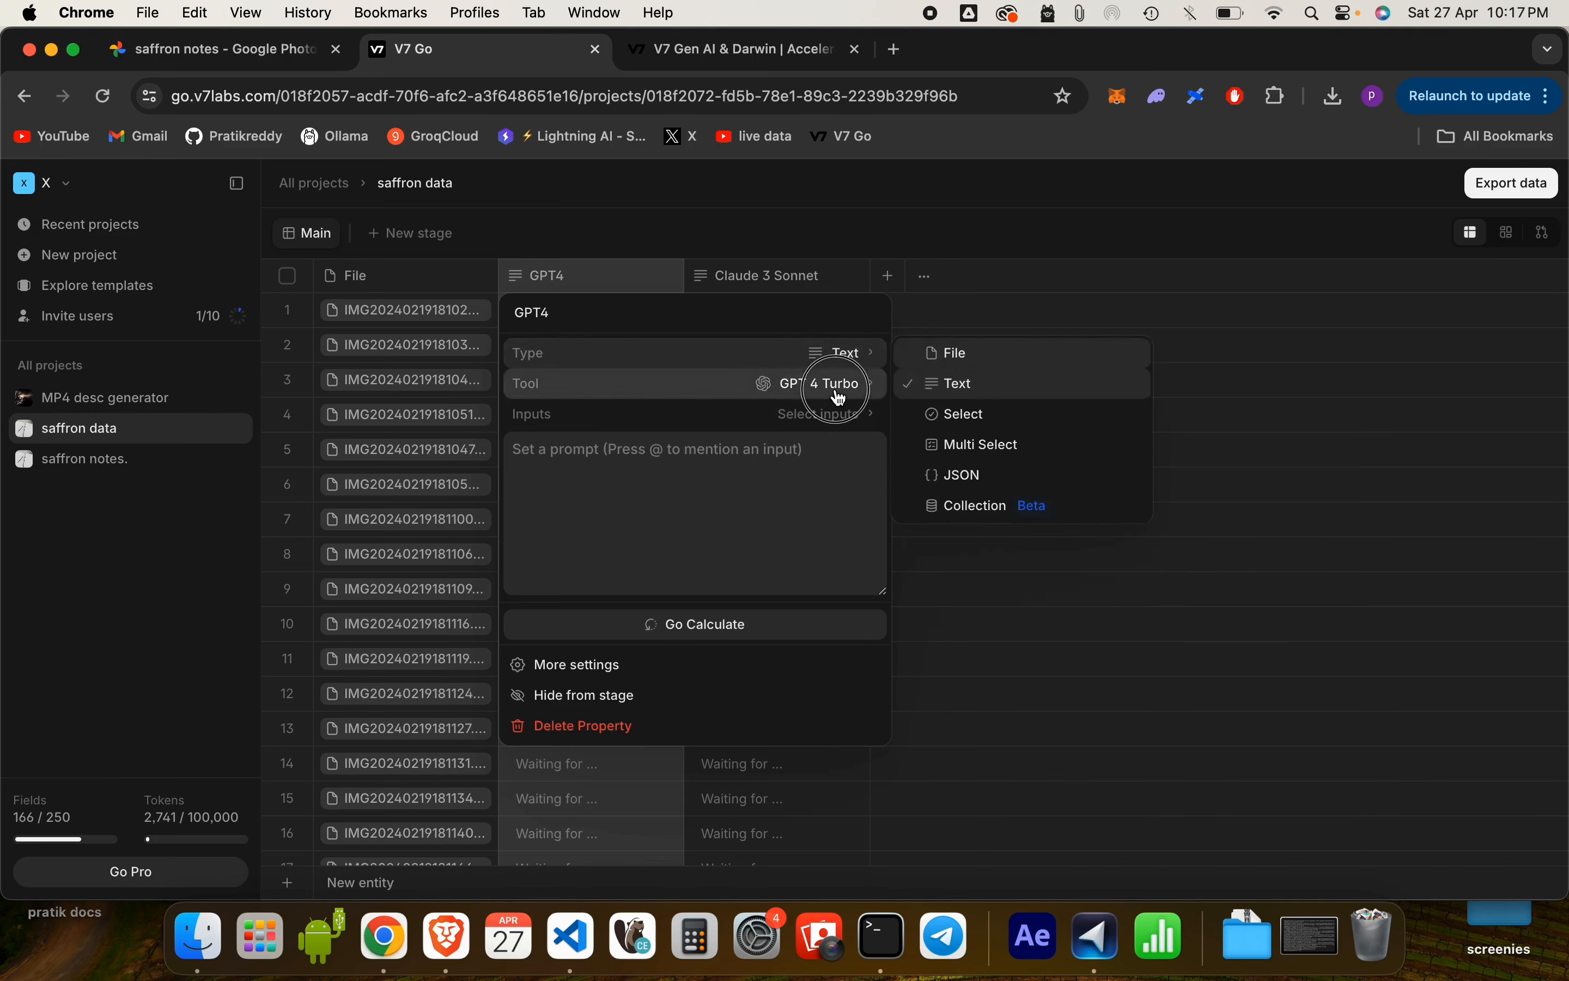
click(836, 389)
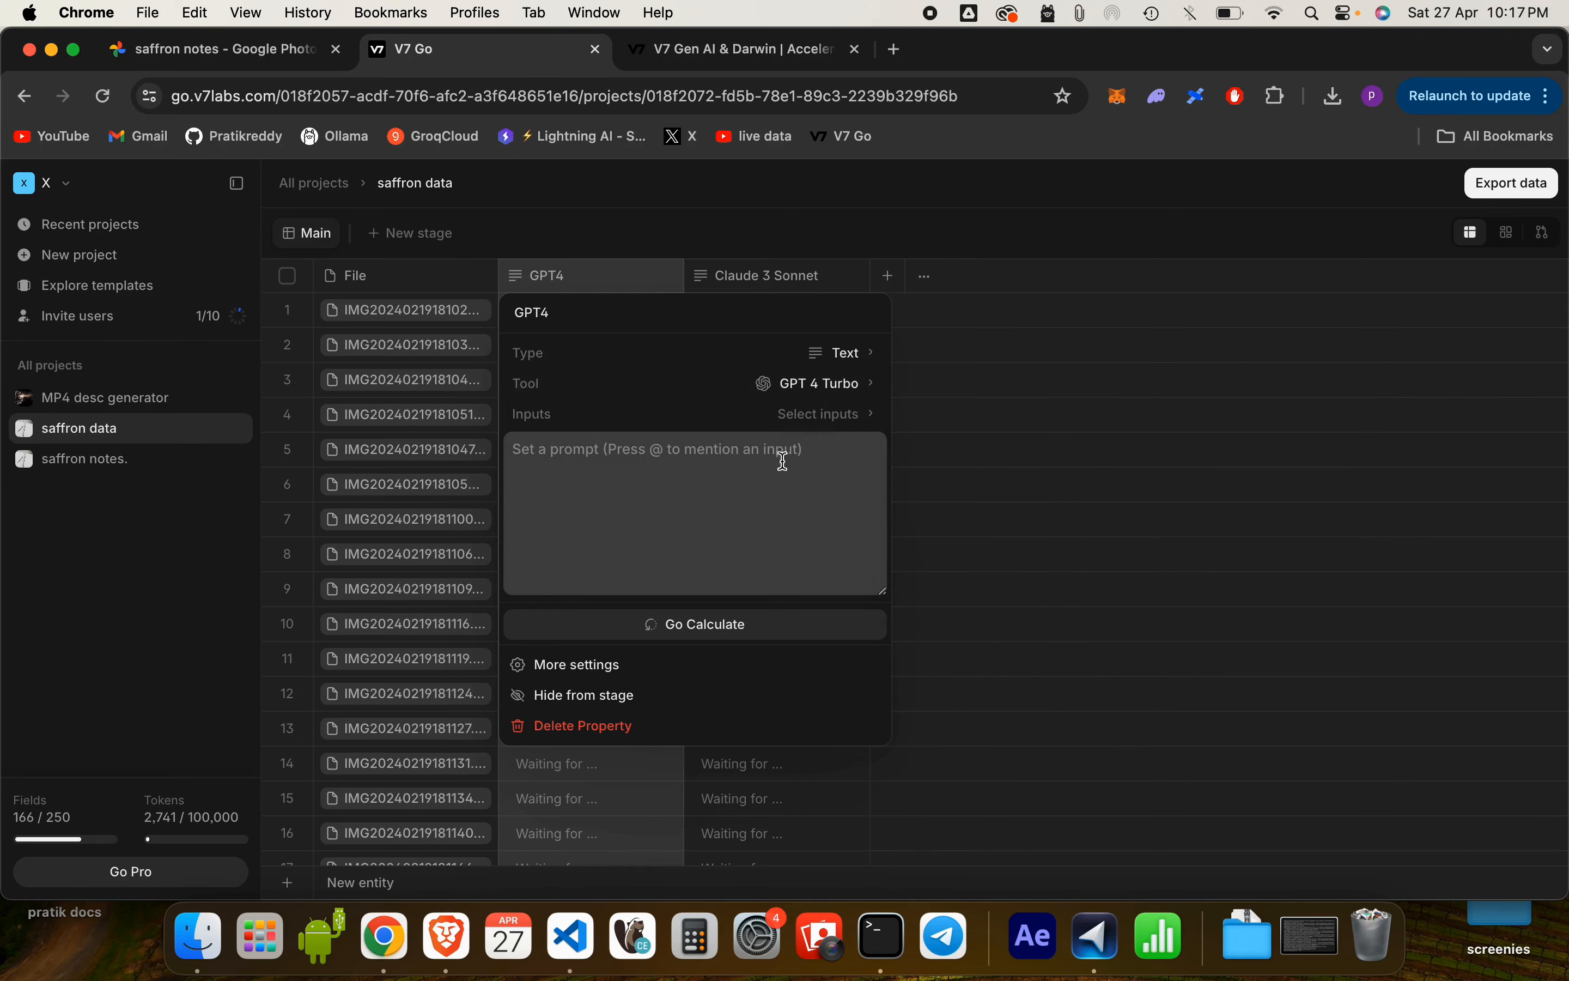
- Delete the Claude 3 Sonnet property from the saffron data project
right_click(842, 293)
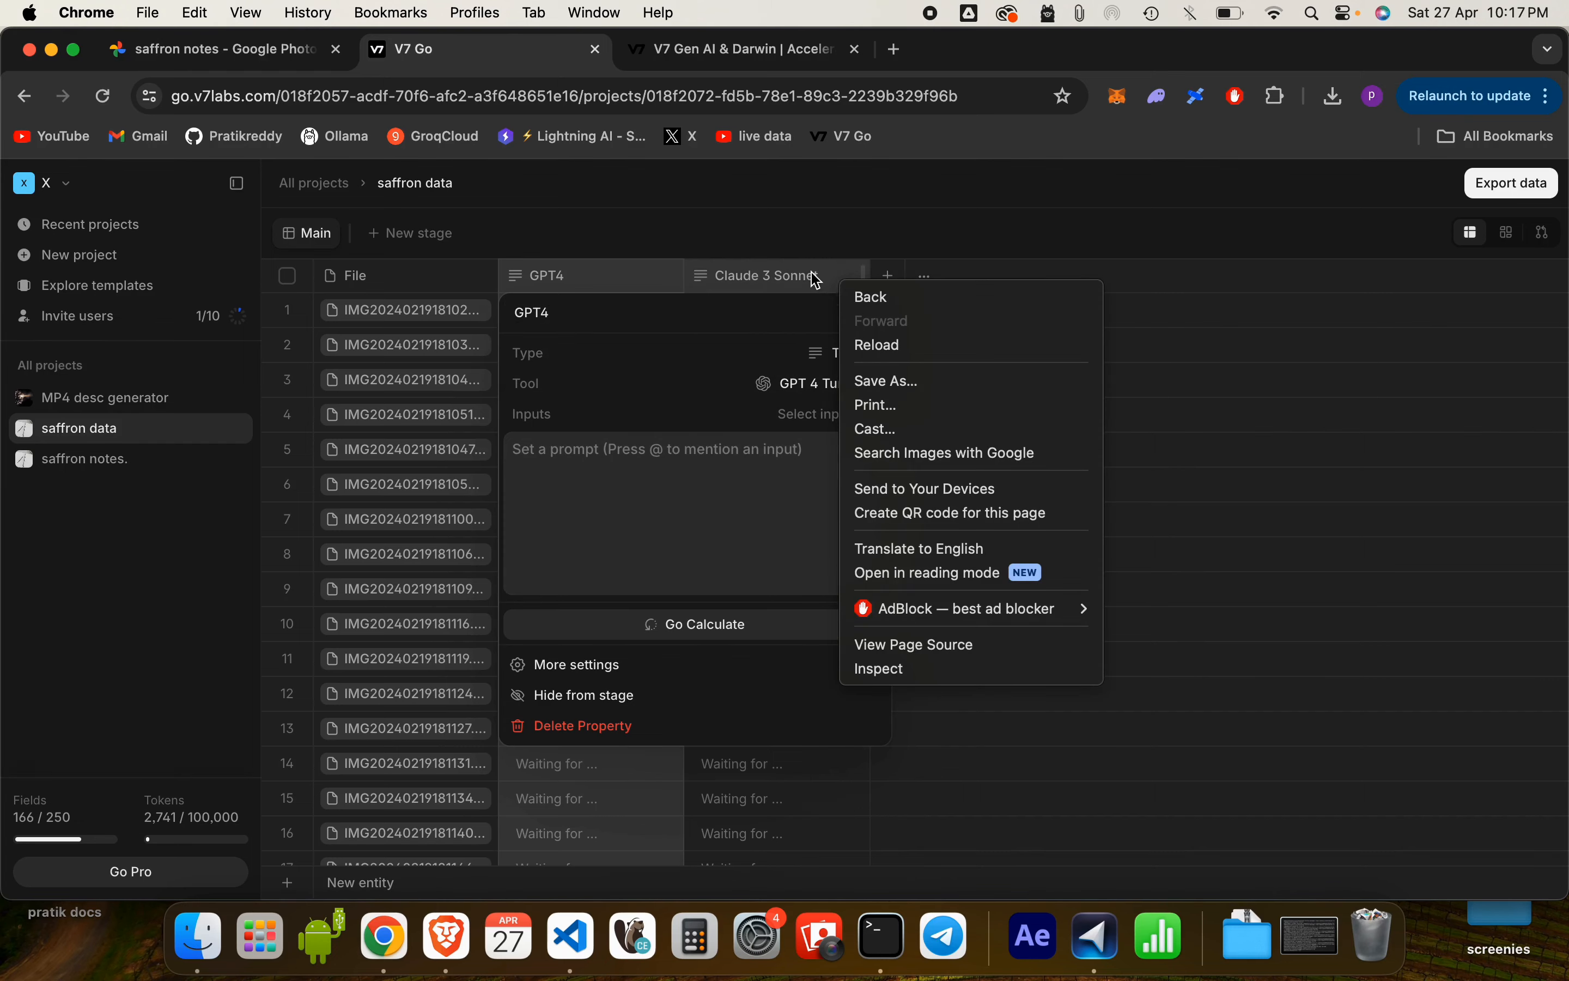
click(818, 280)
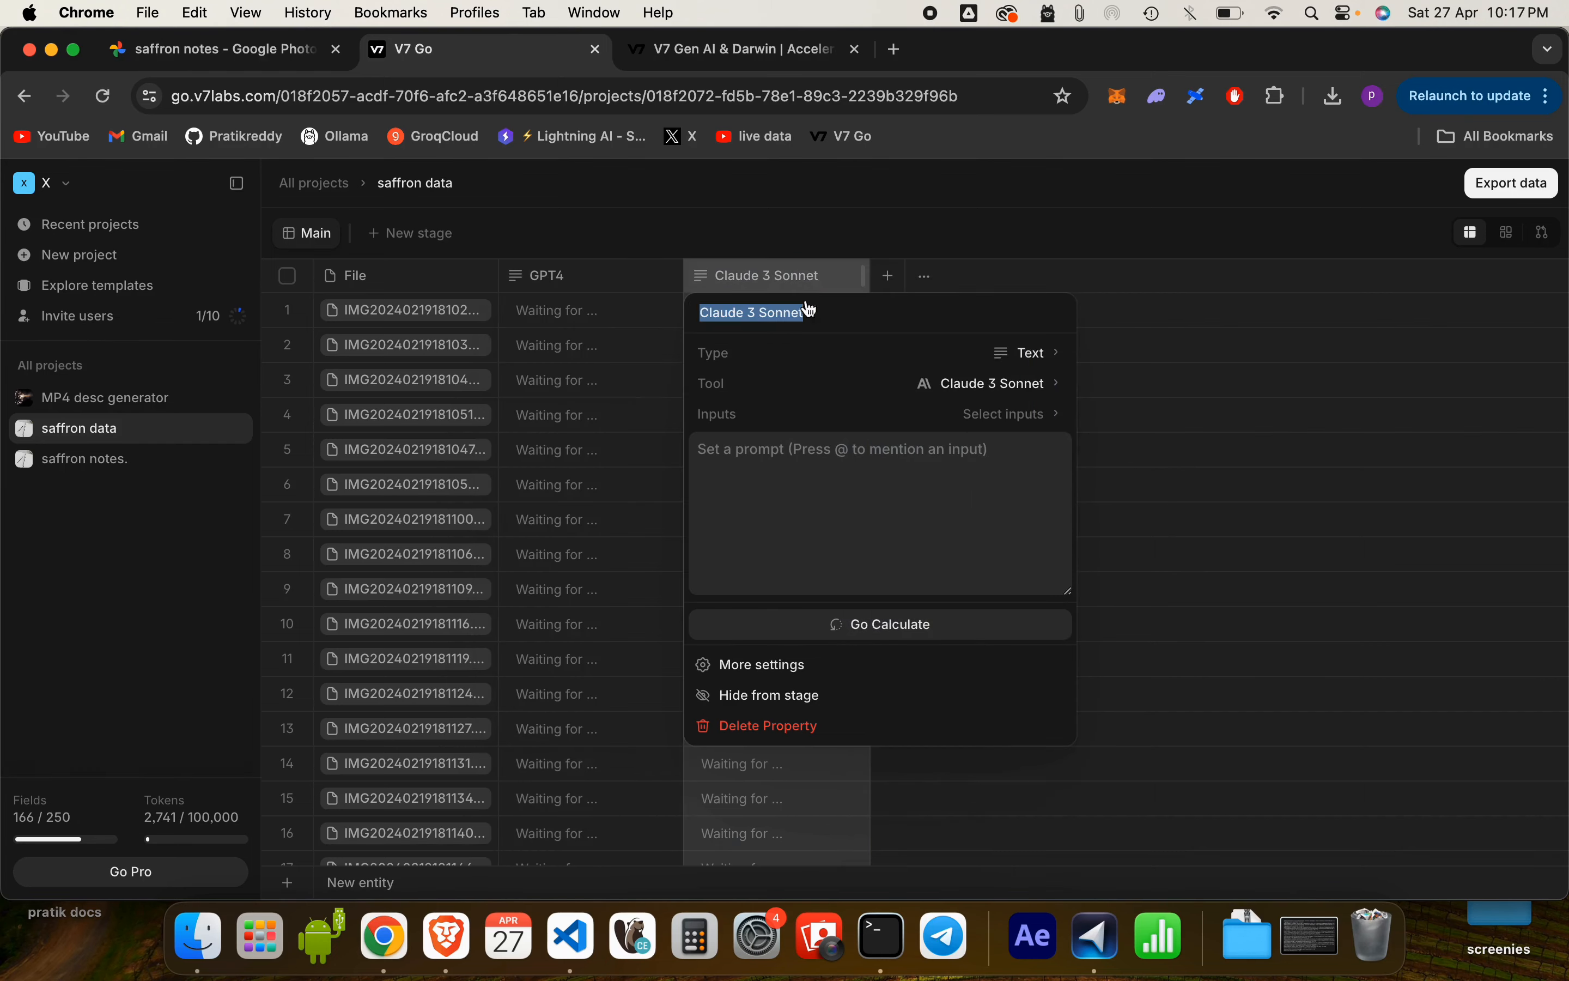
click(764, 728)
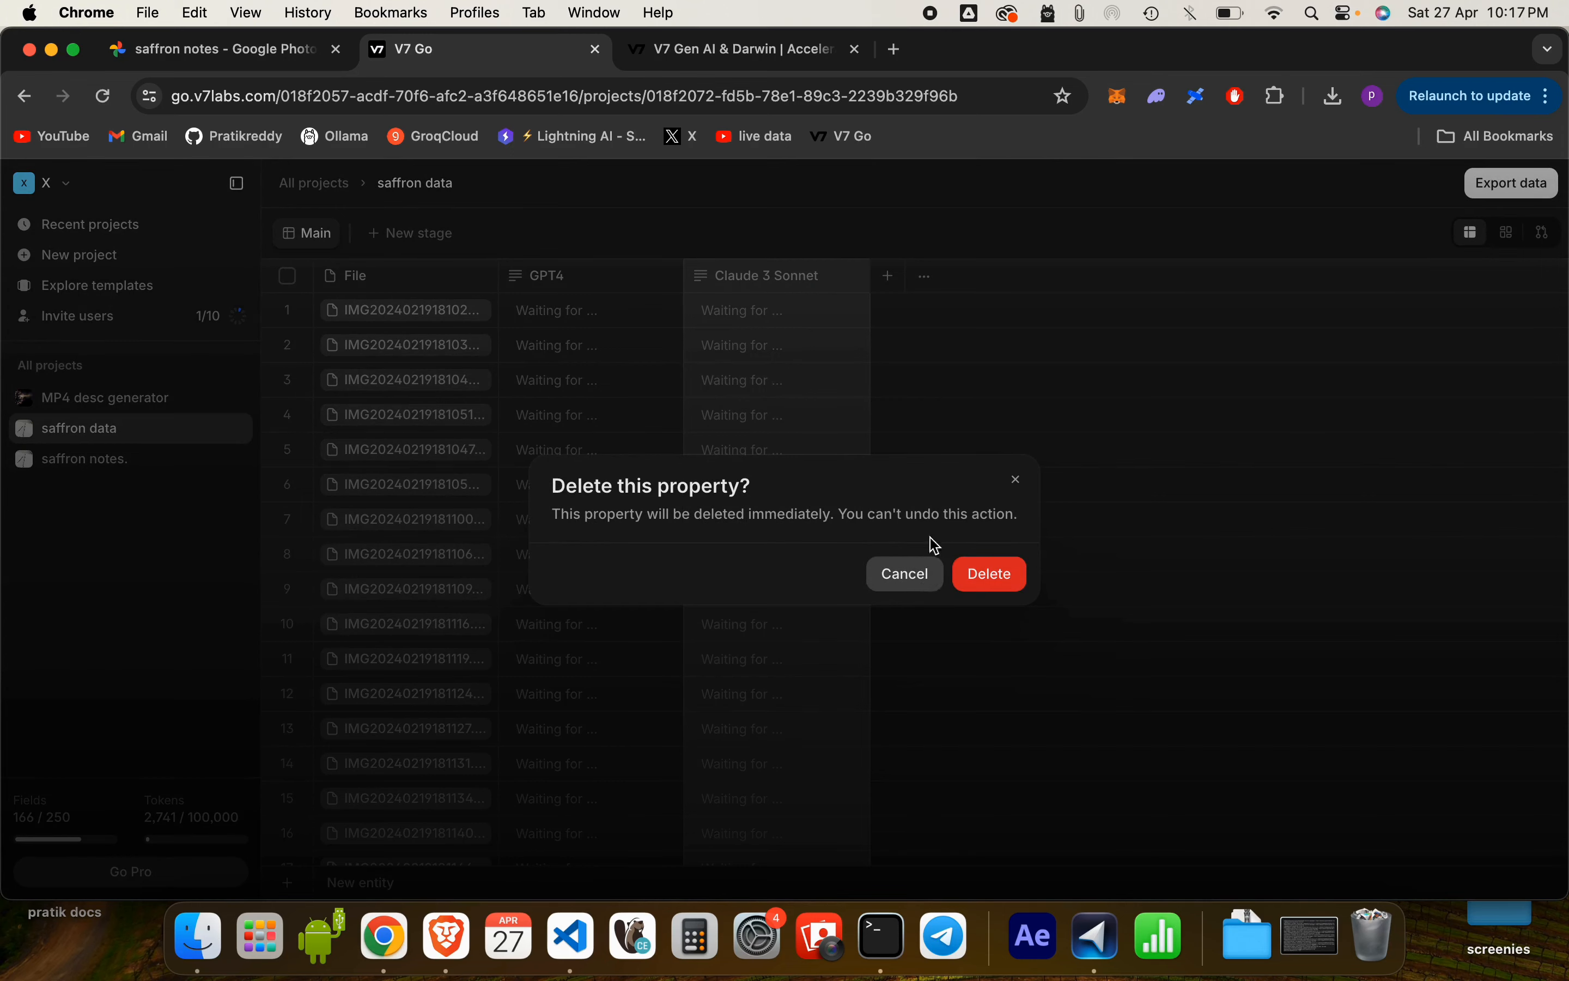
click(915, 585)
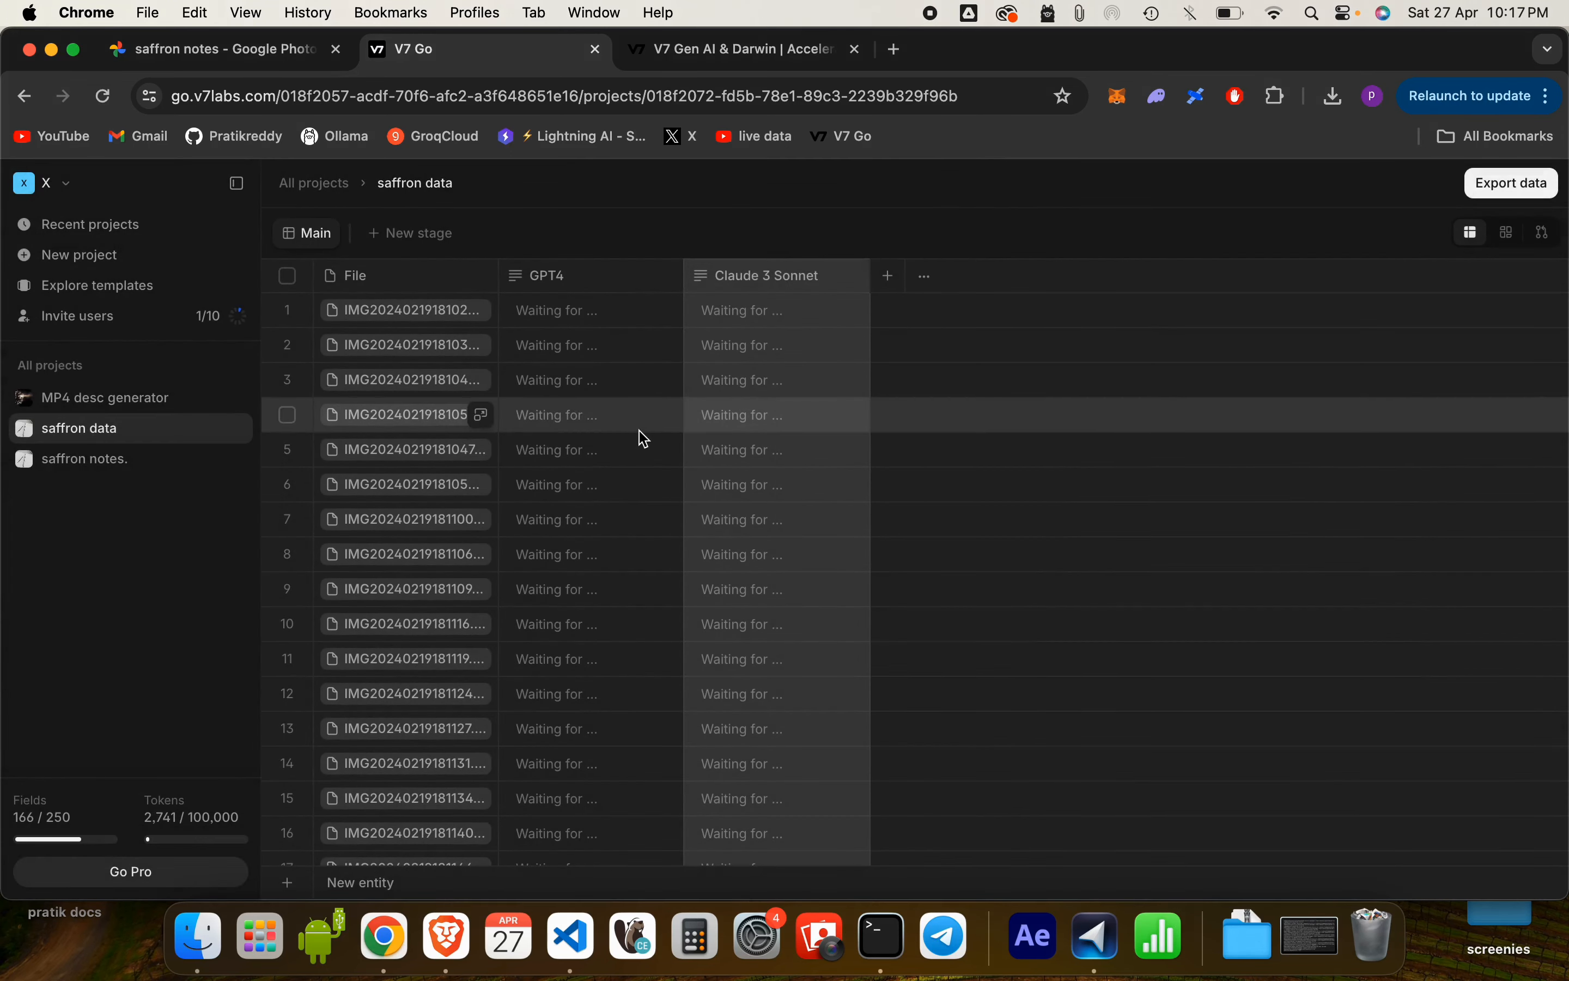
click(690, 281)
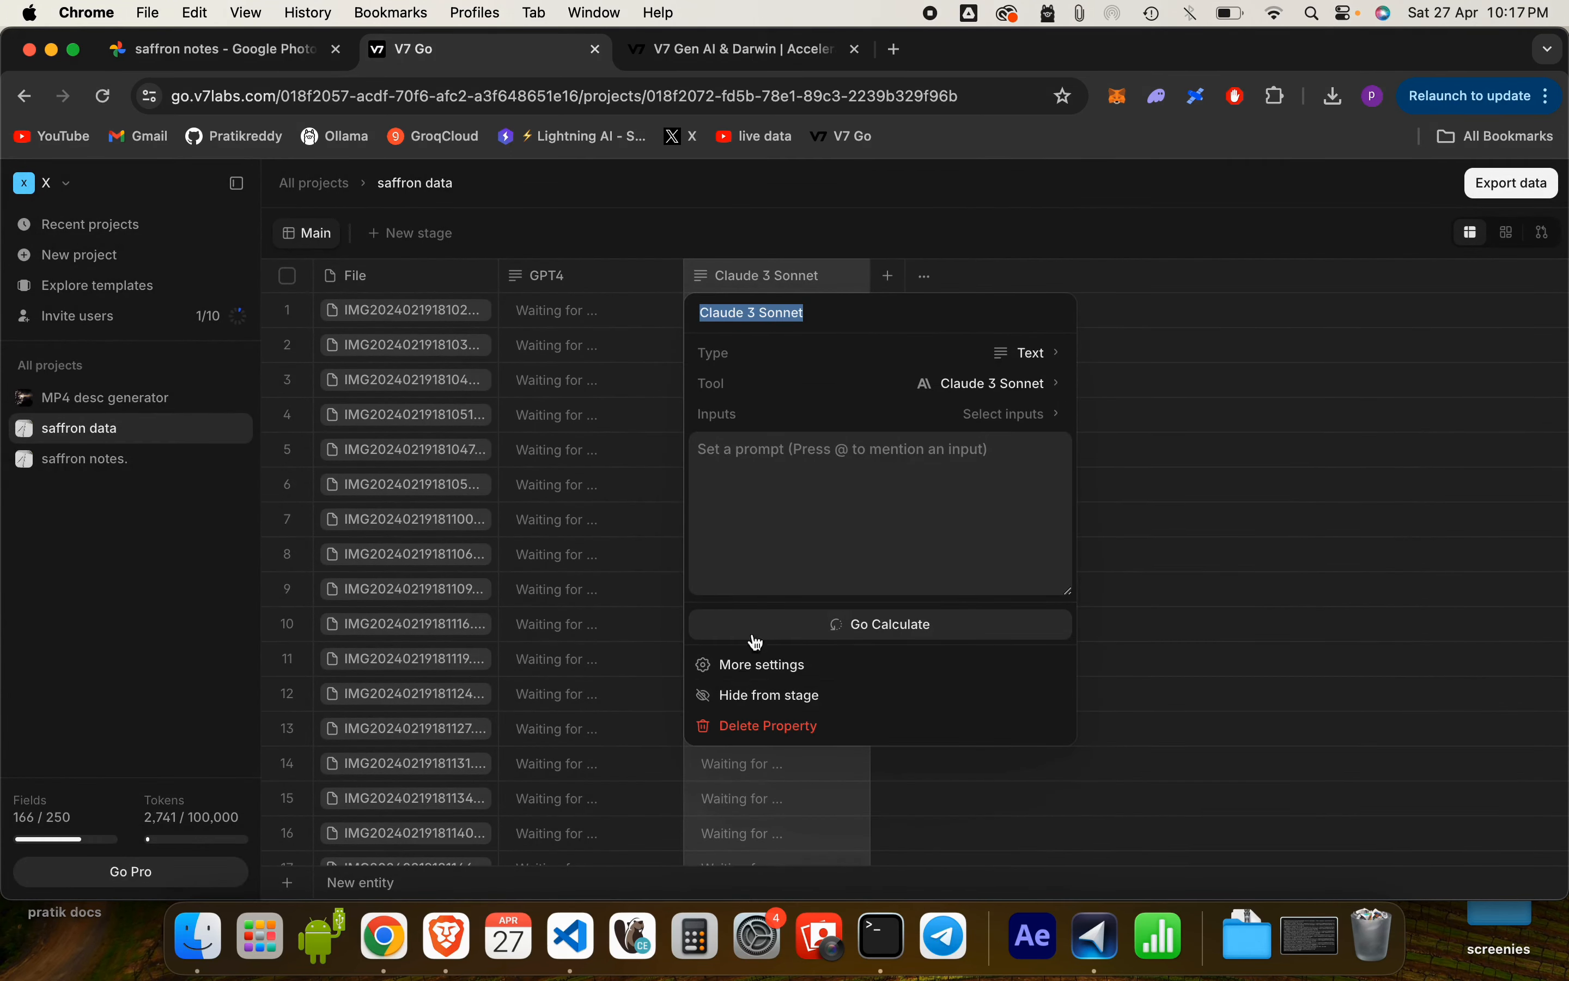
click(740, 728)
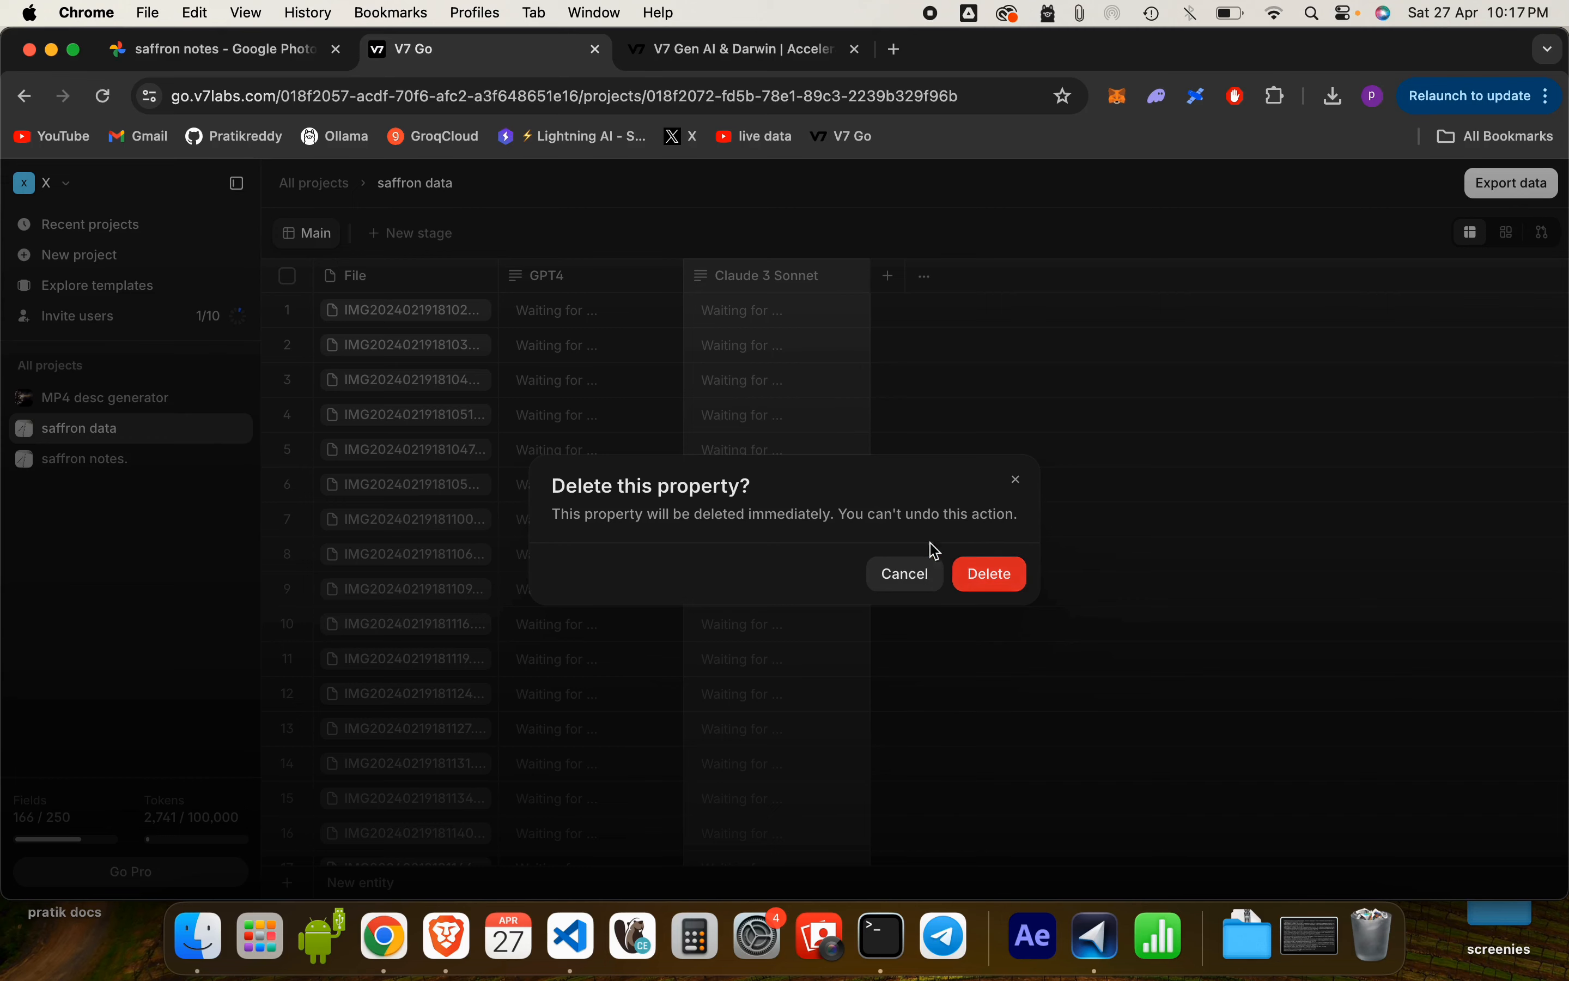
click(990, 580)
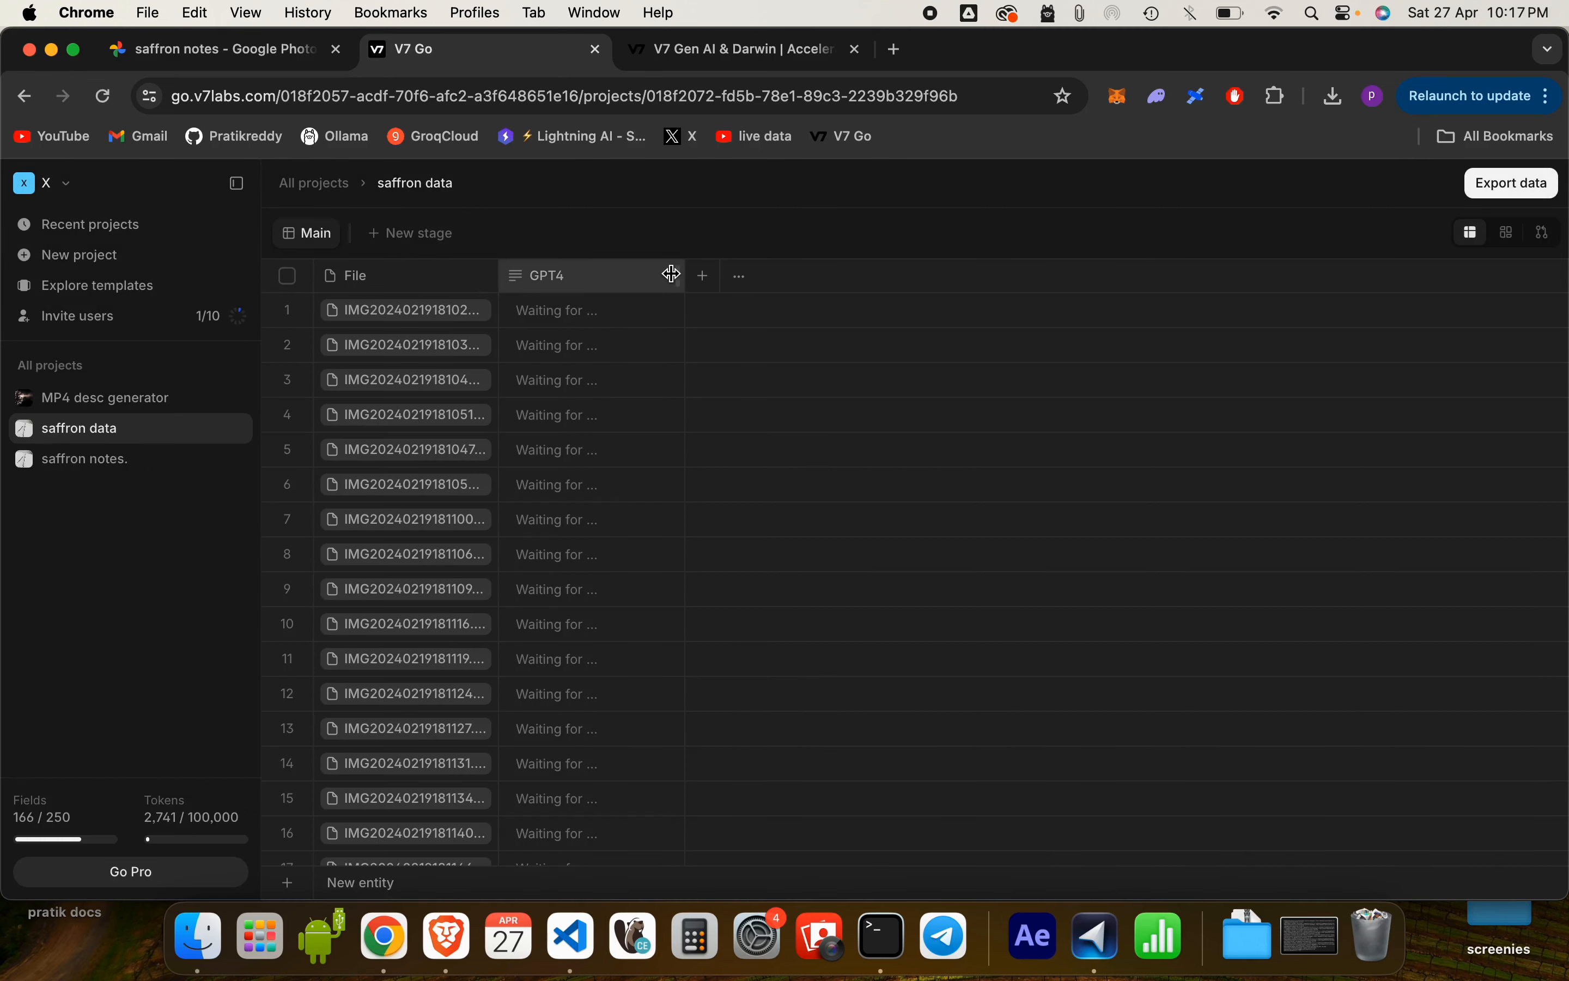
- Add a new Text property that uses the OCR tool with File as its input
click(706, 279)
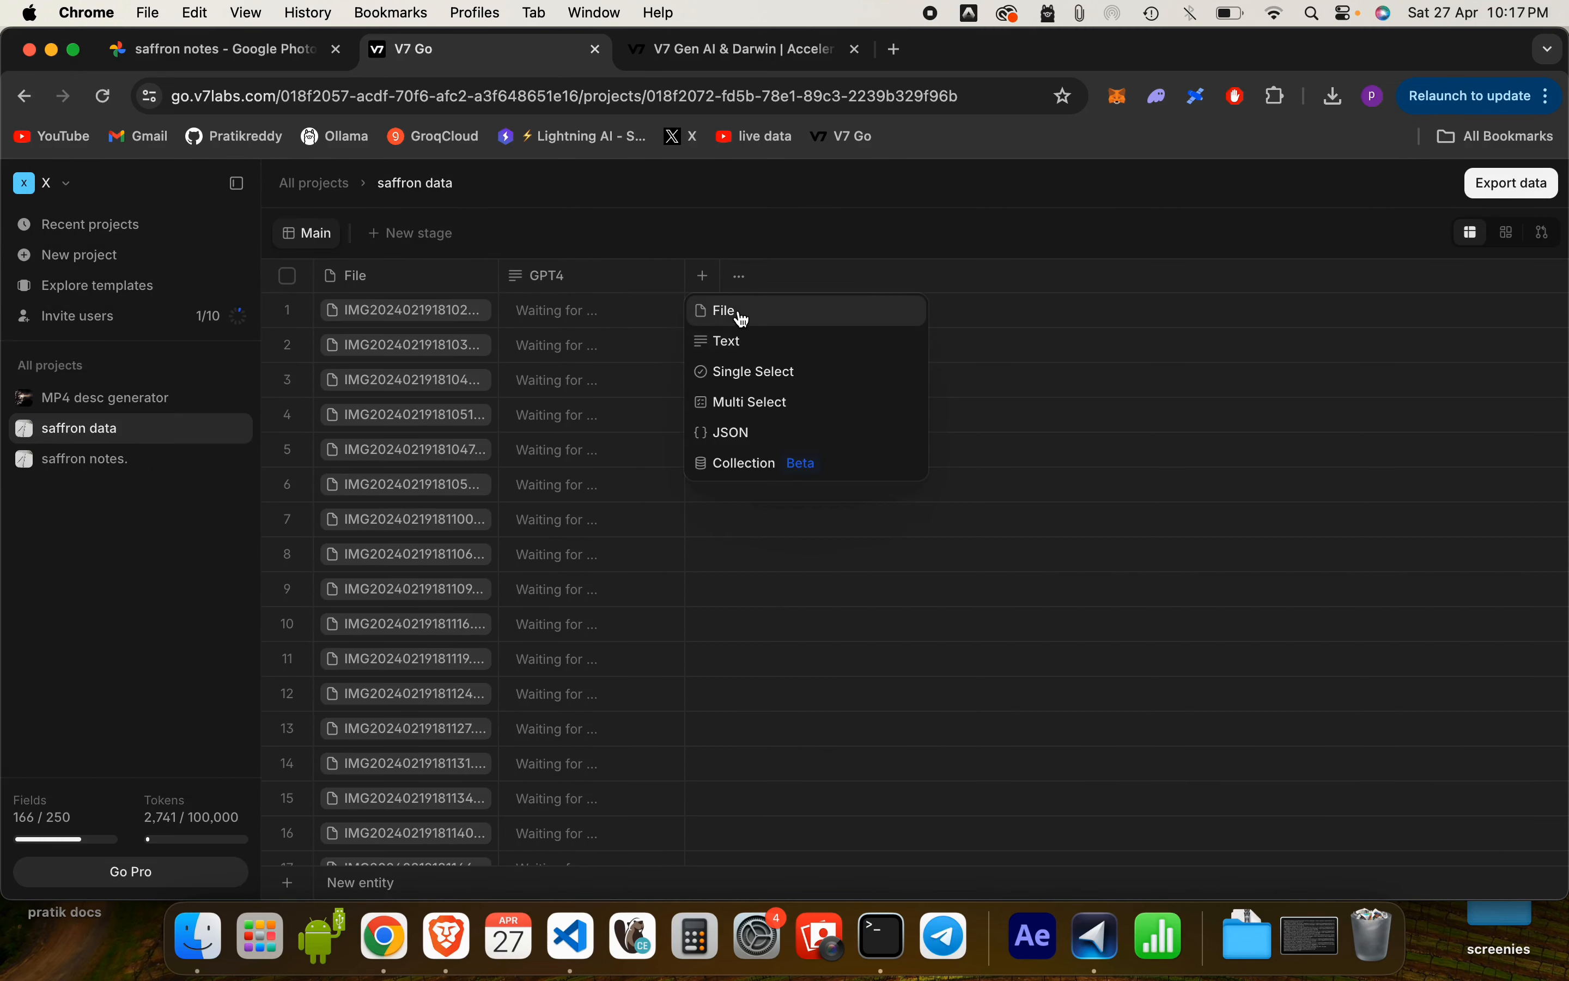
click(741, 341)
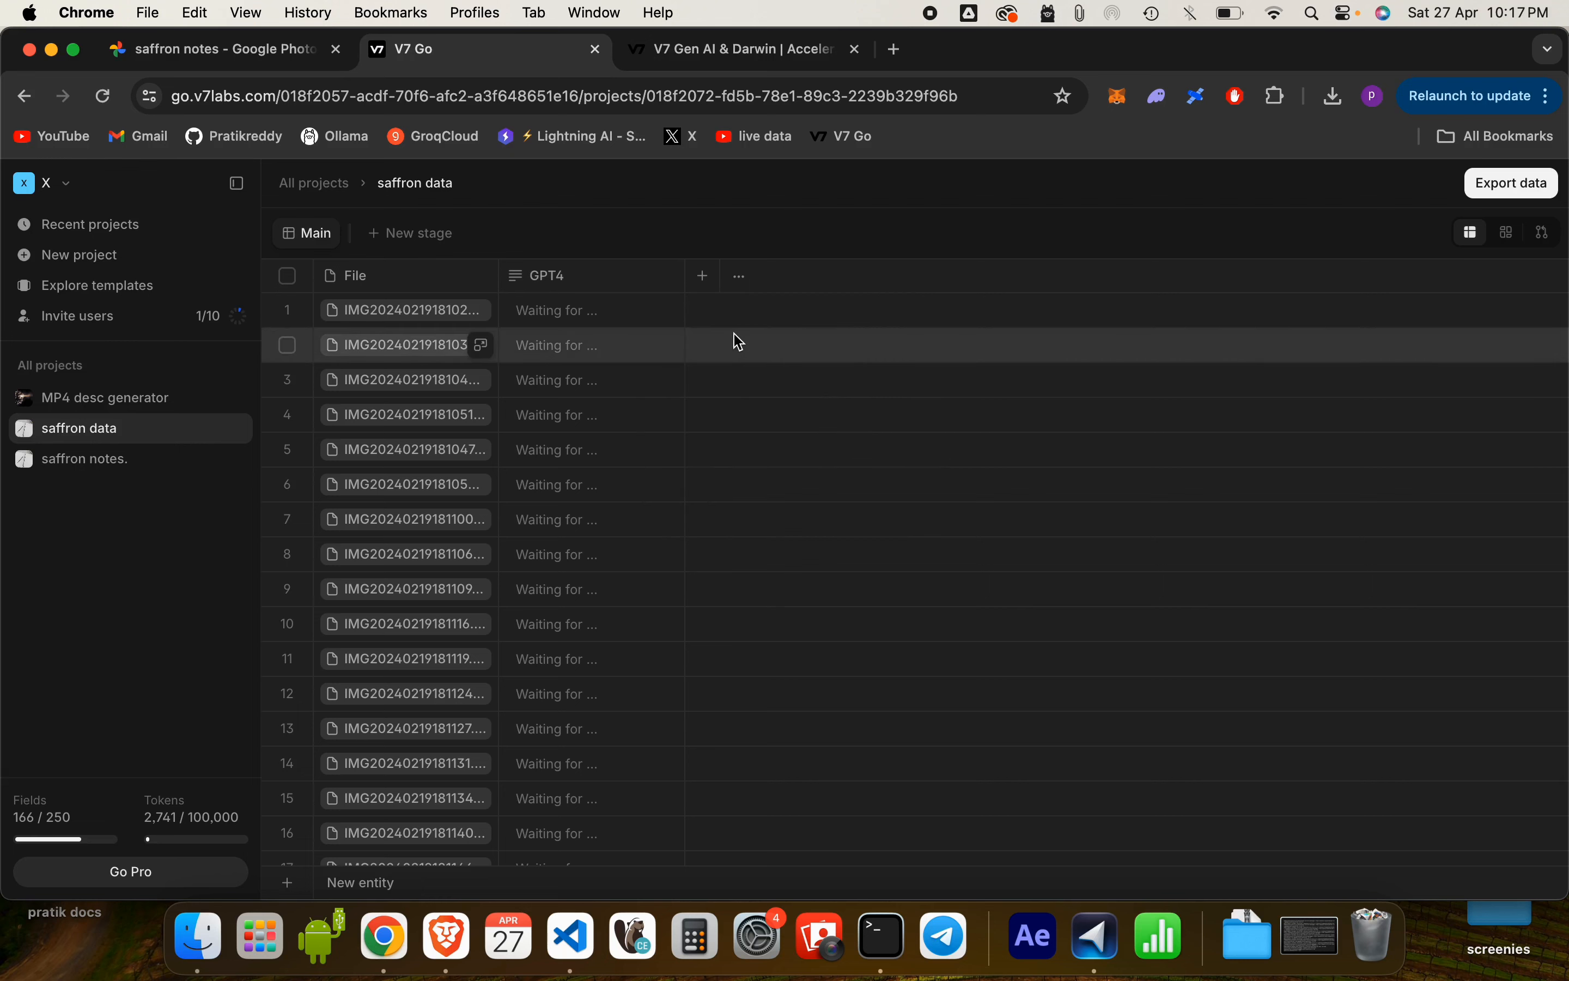
click(1024, 349)
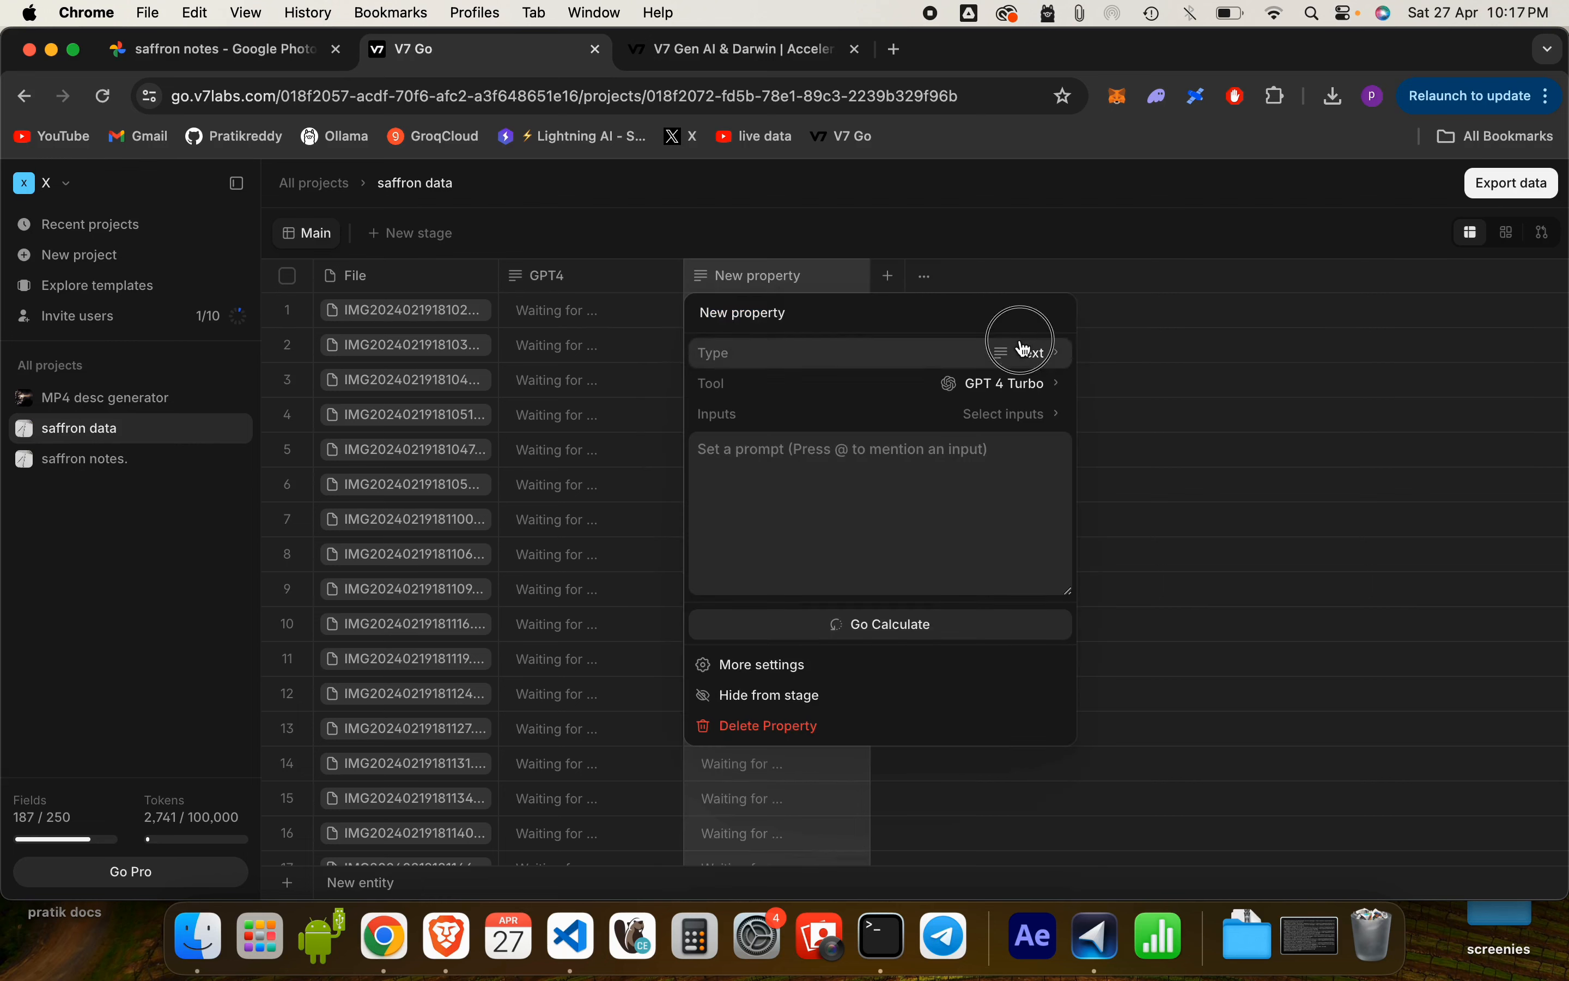
click(1023, 350)
click(1009, 384)
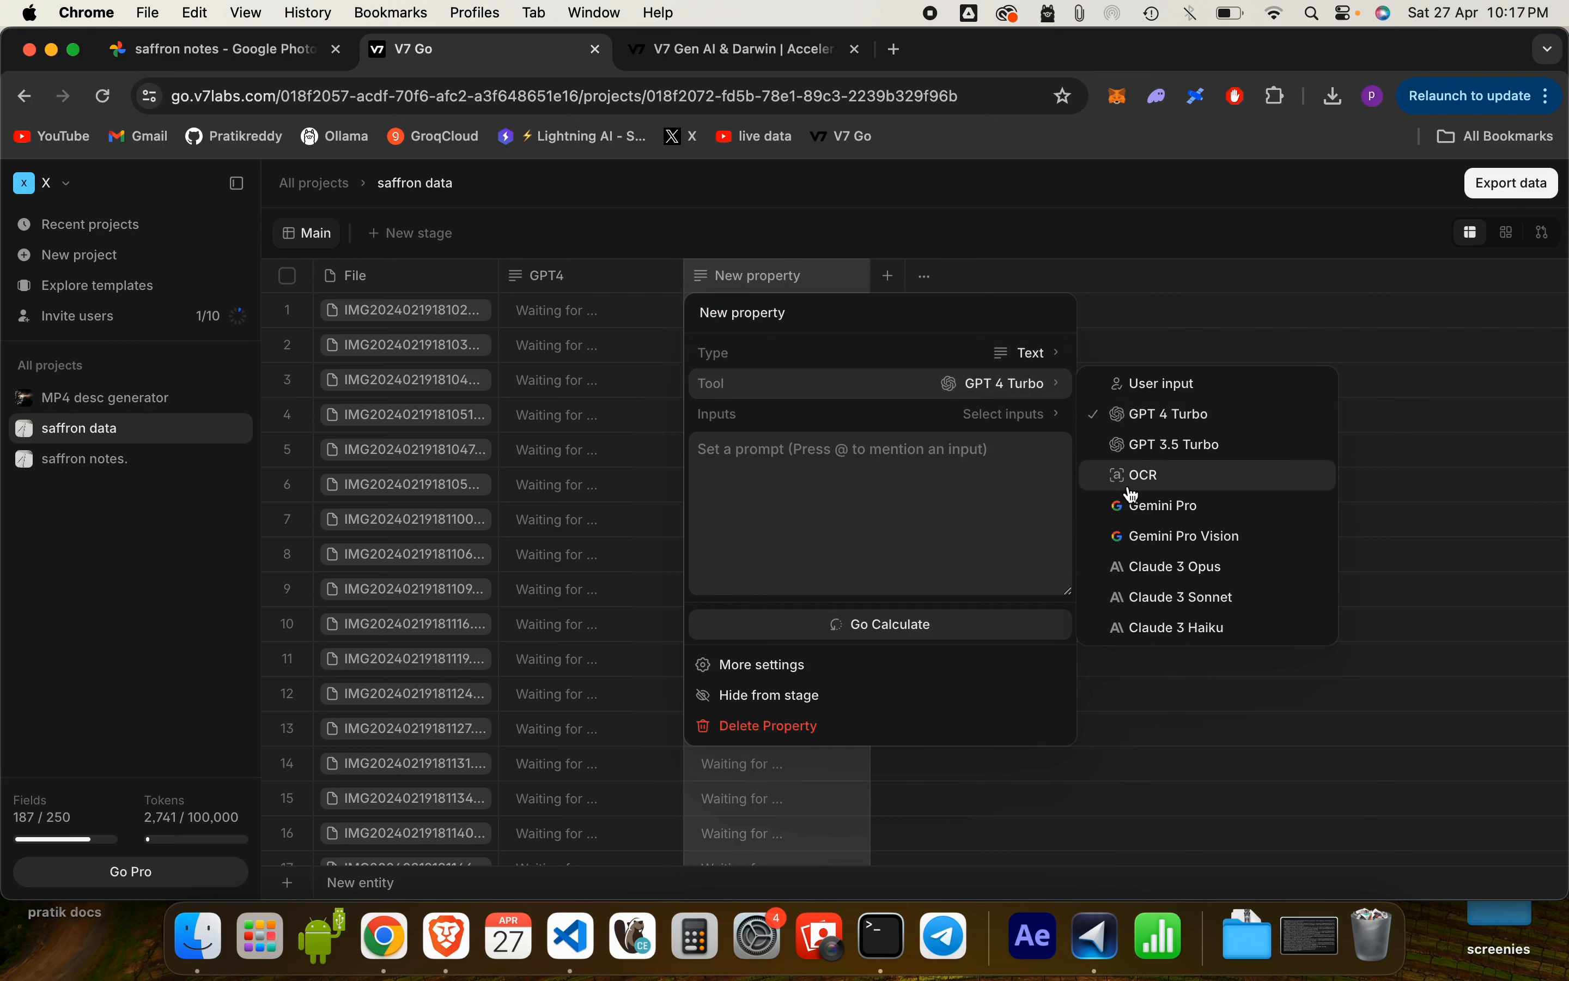
click(1143, 476)
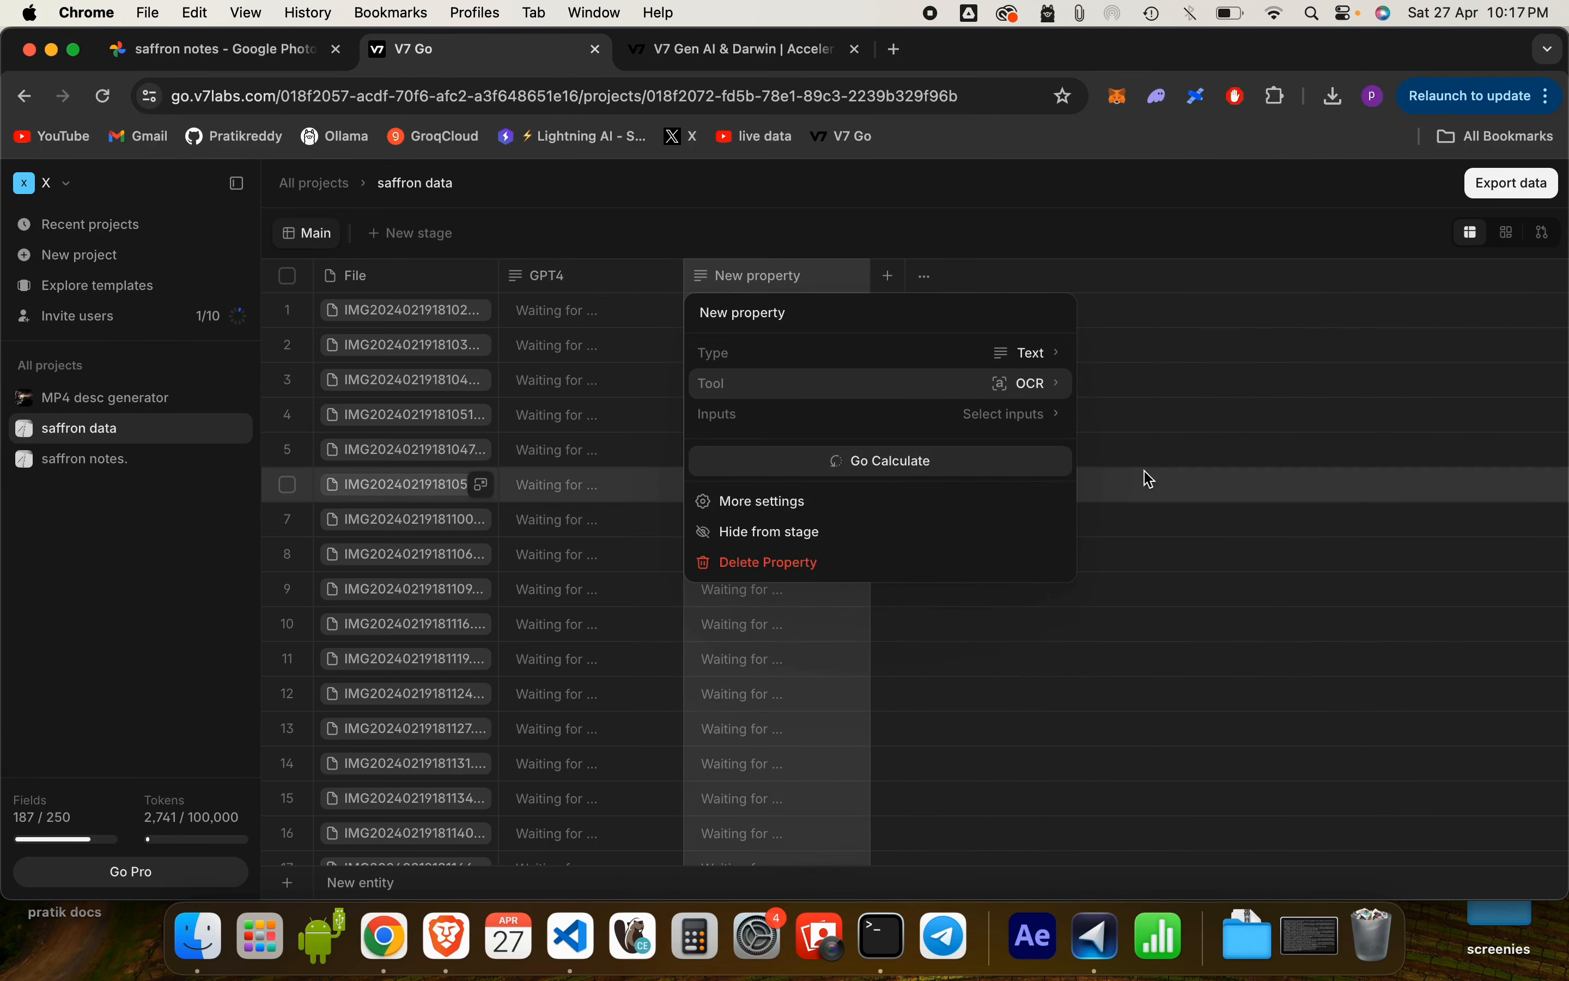
click(1012, 415)
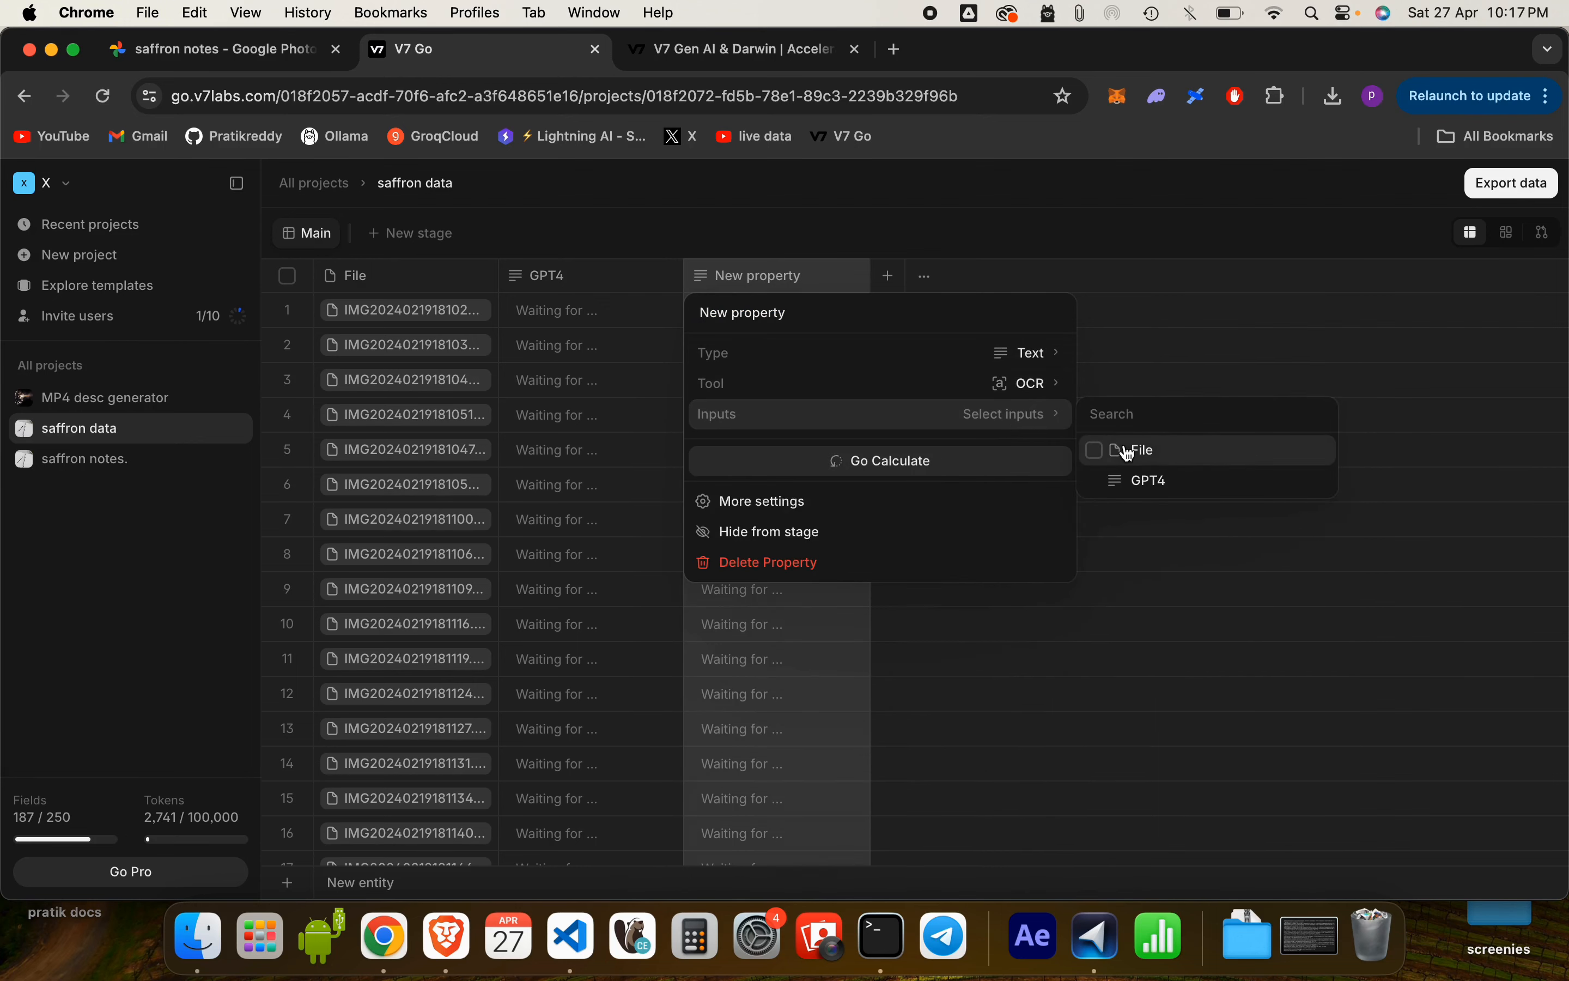
click(1129, 452)
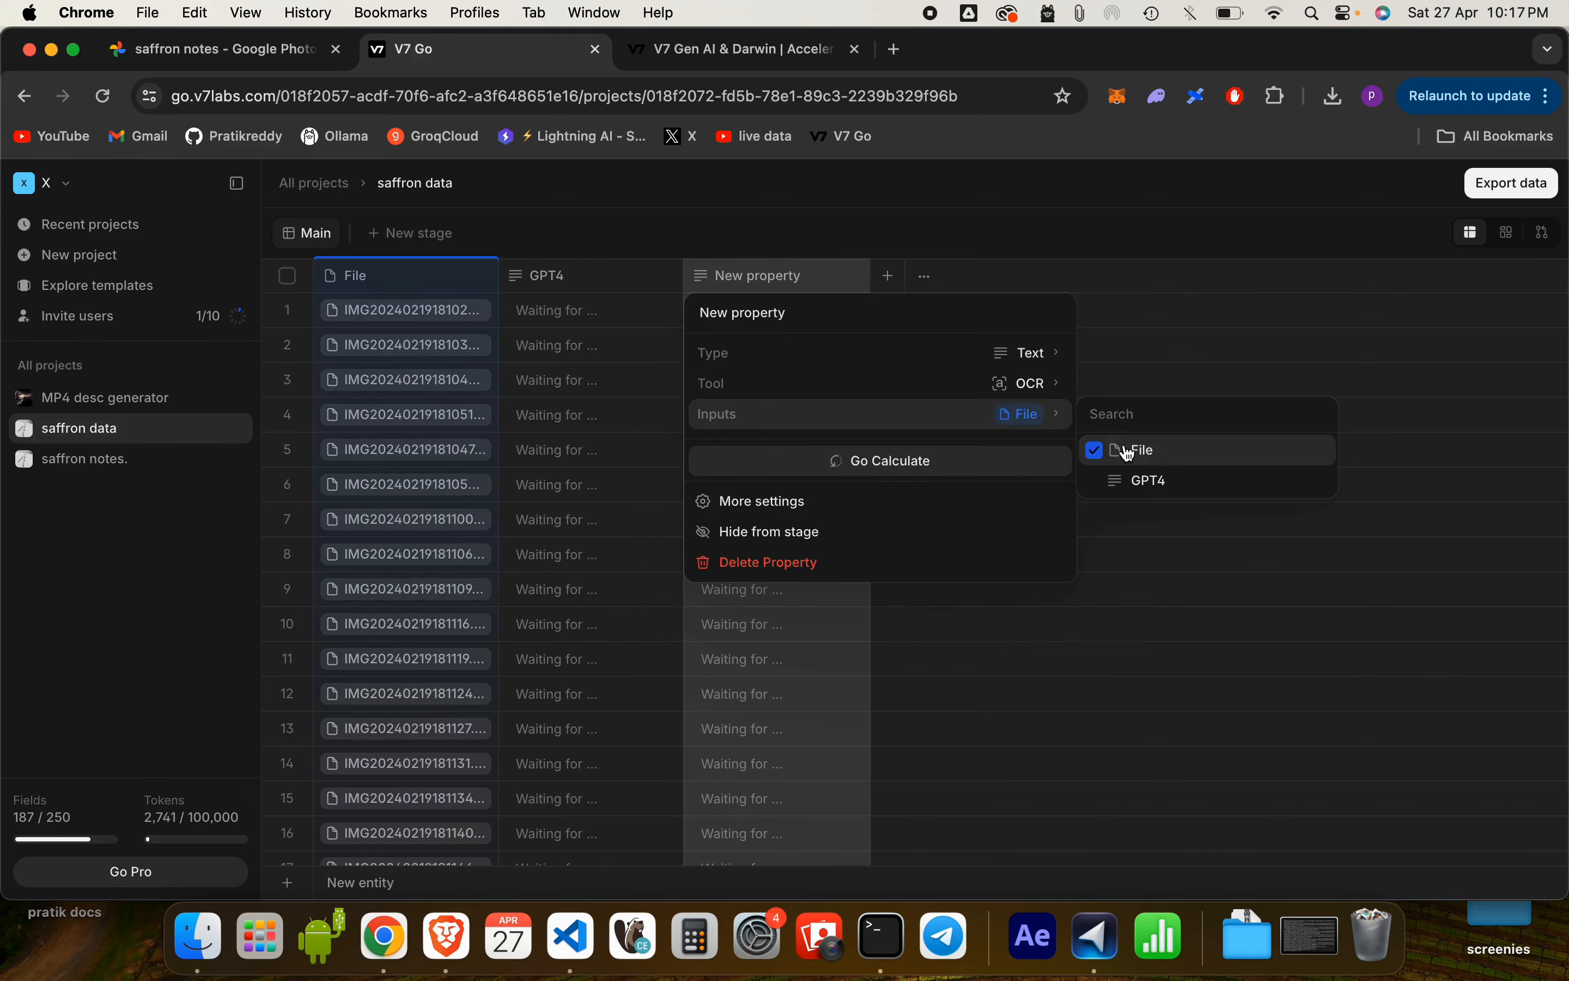
- Set File as the input of the GPT4 property
click(610, 279)
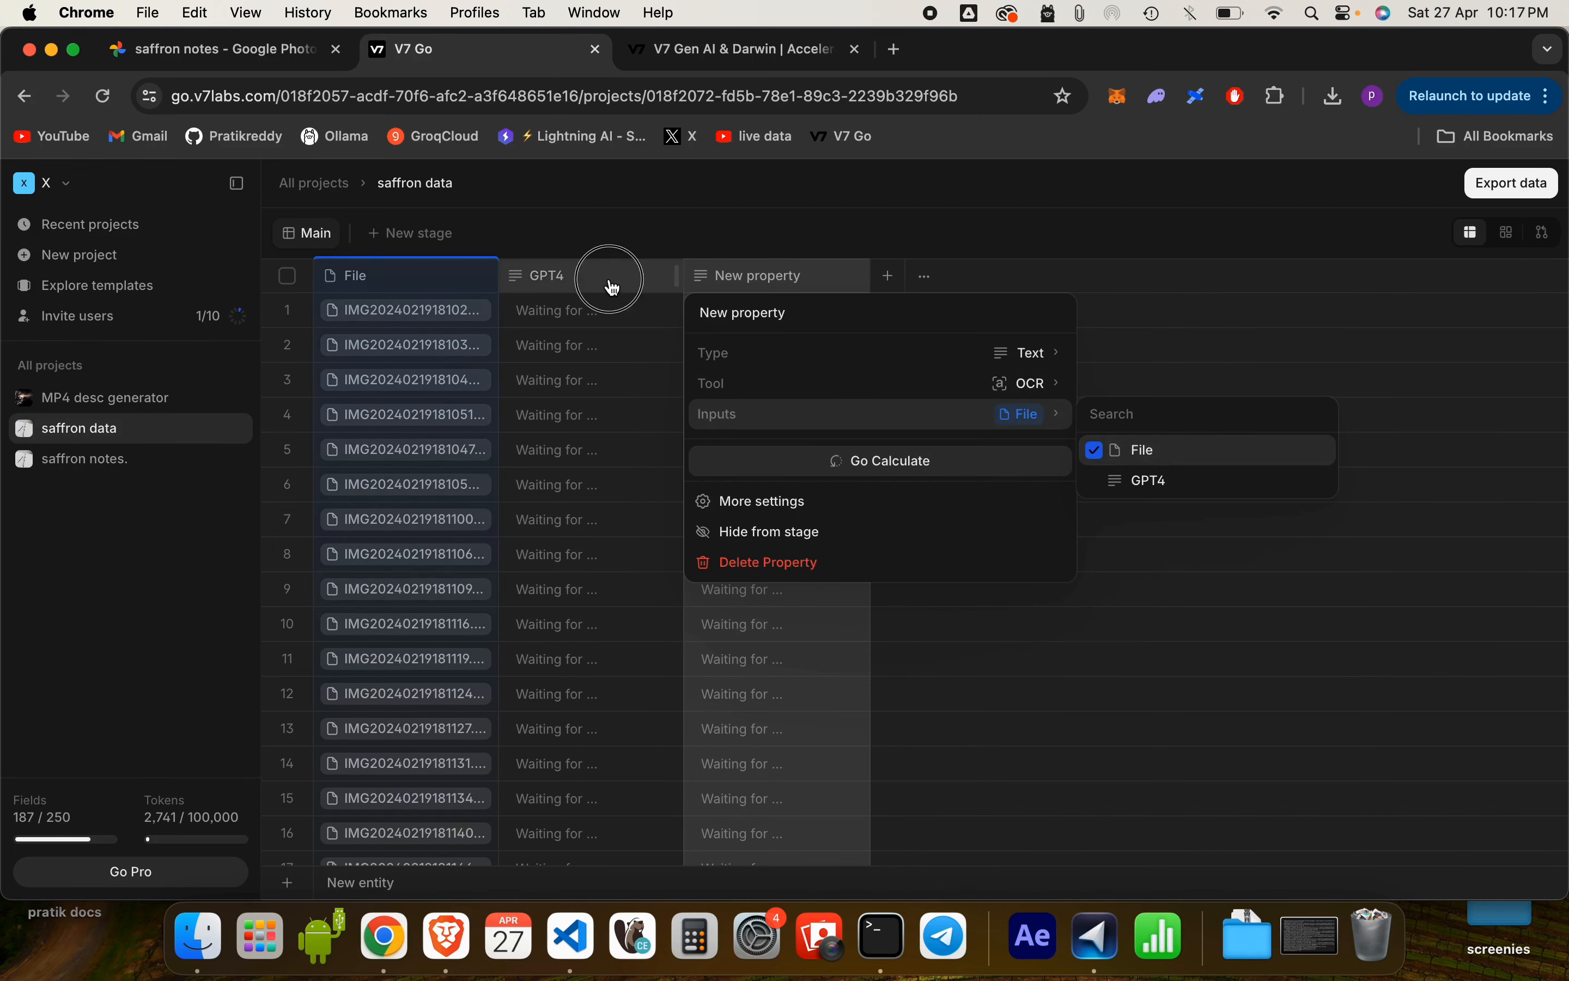
click(623, 280)
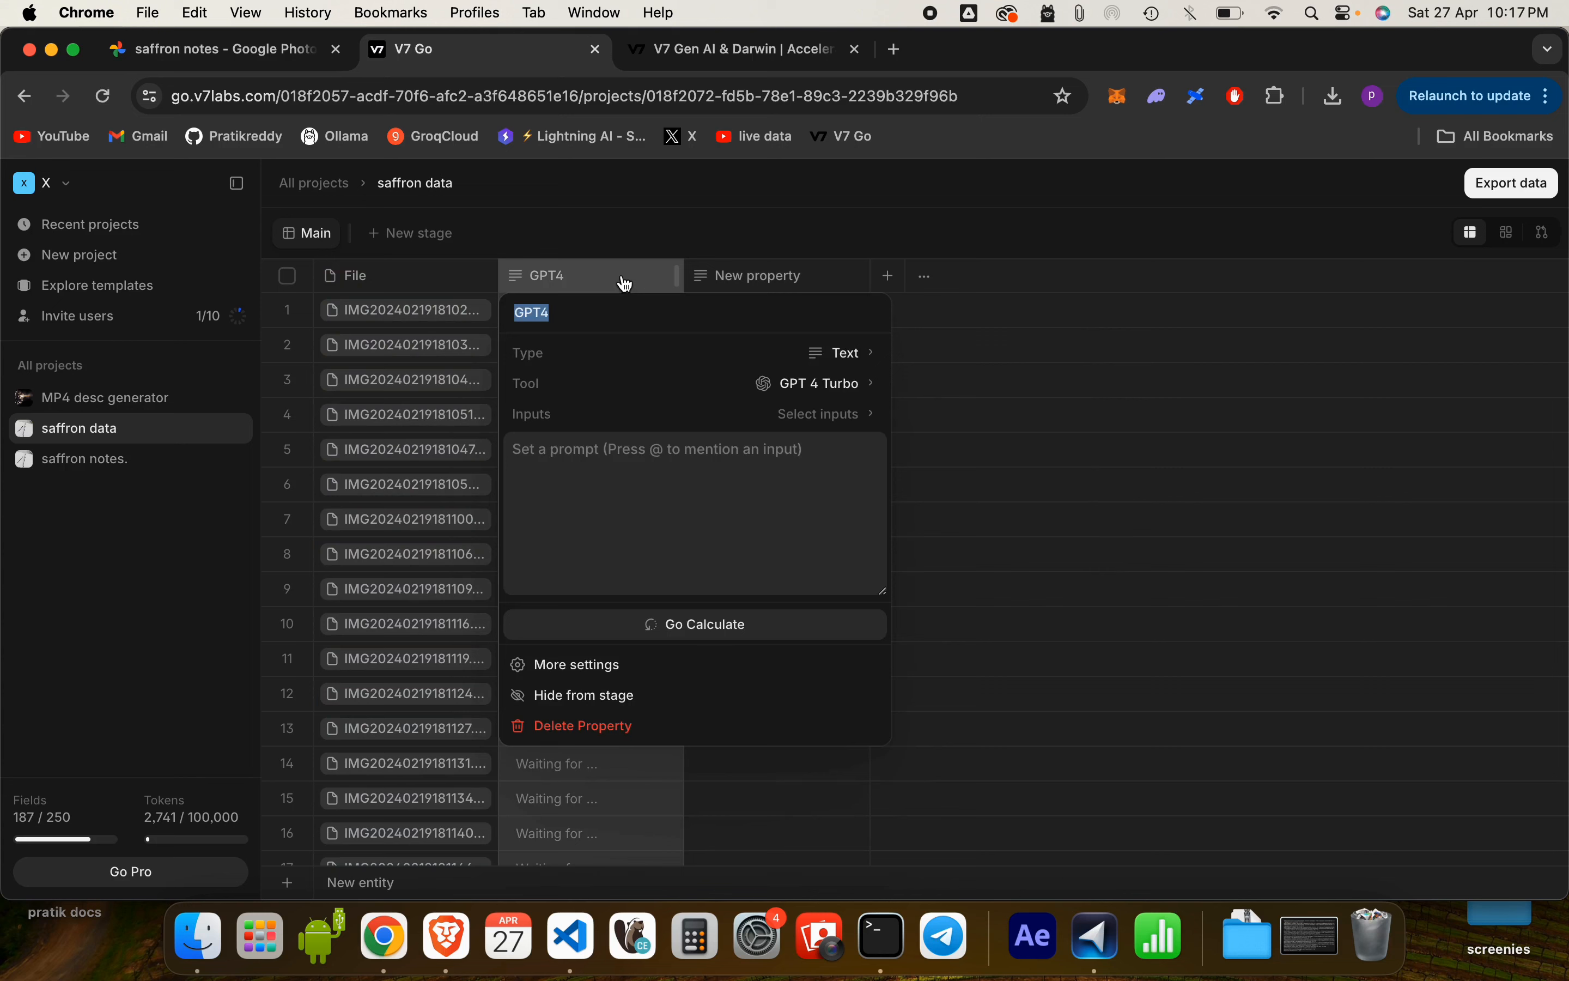
click(869, 415)
click(941, 449)
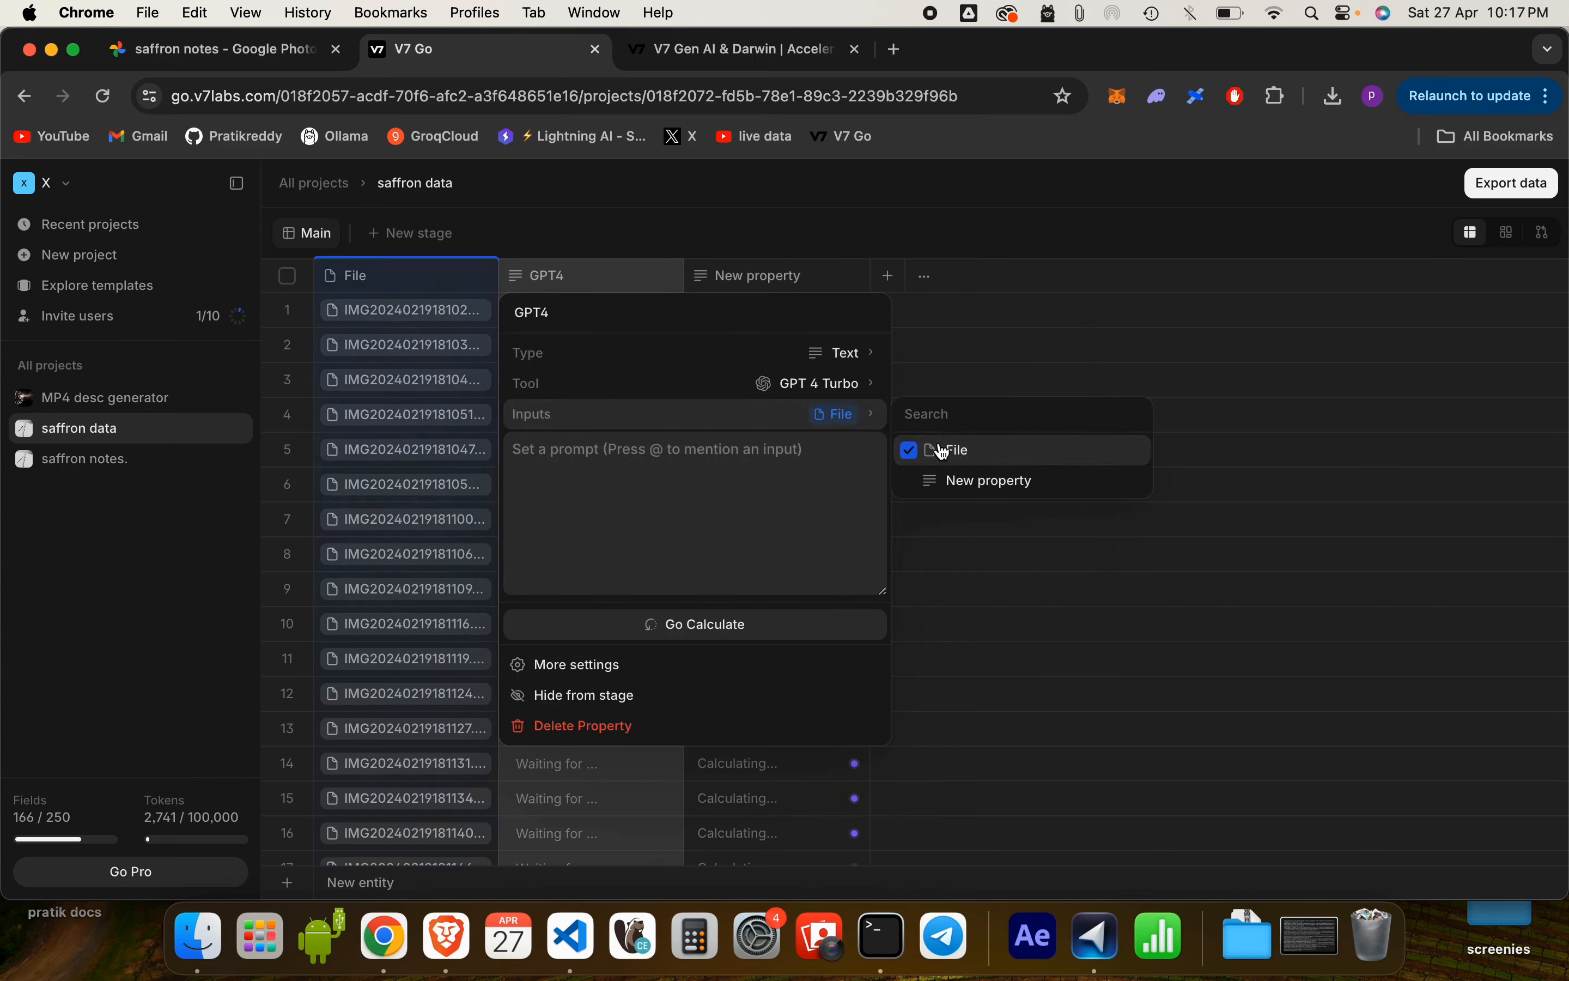
- Calculate GPT4 with the prompt "i want you to document this data from these images each image you are seeing is part of a collection of images"
click(705, 454)
click(705, 457)
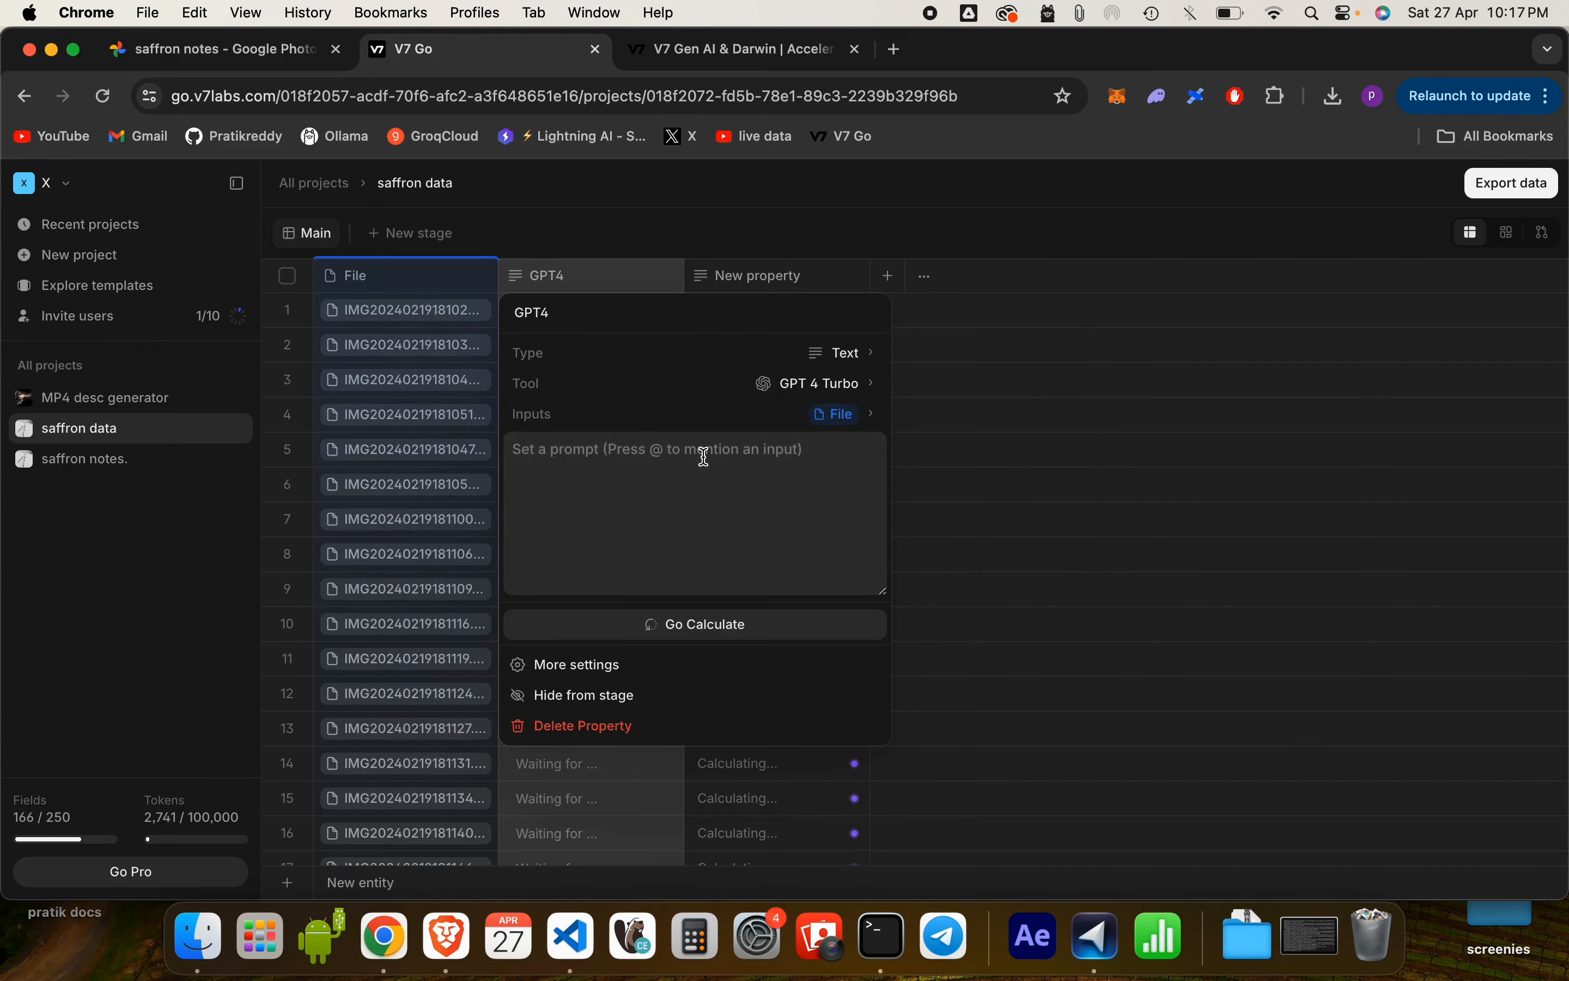
text(i want you)
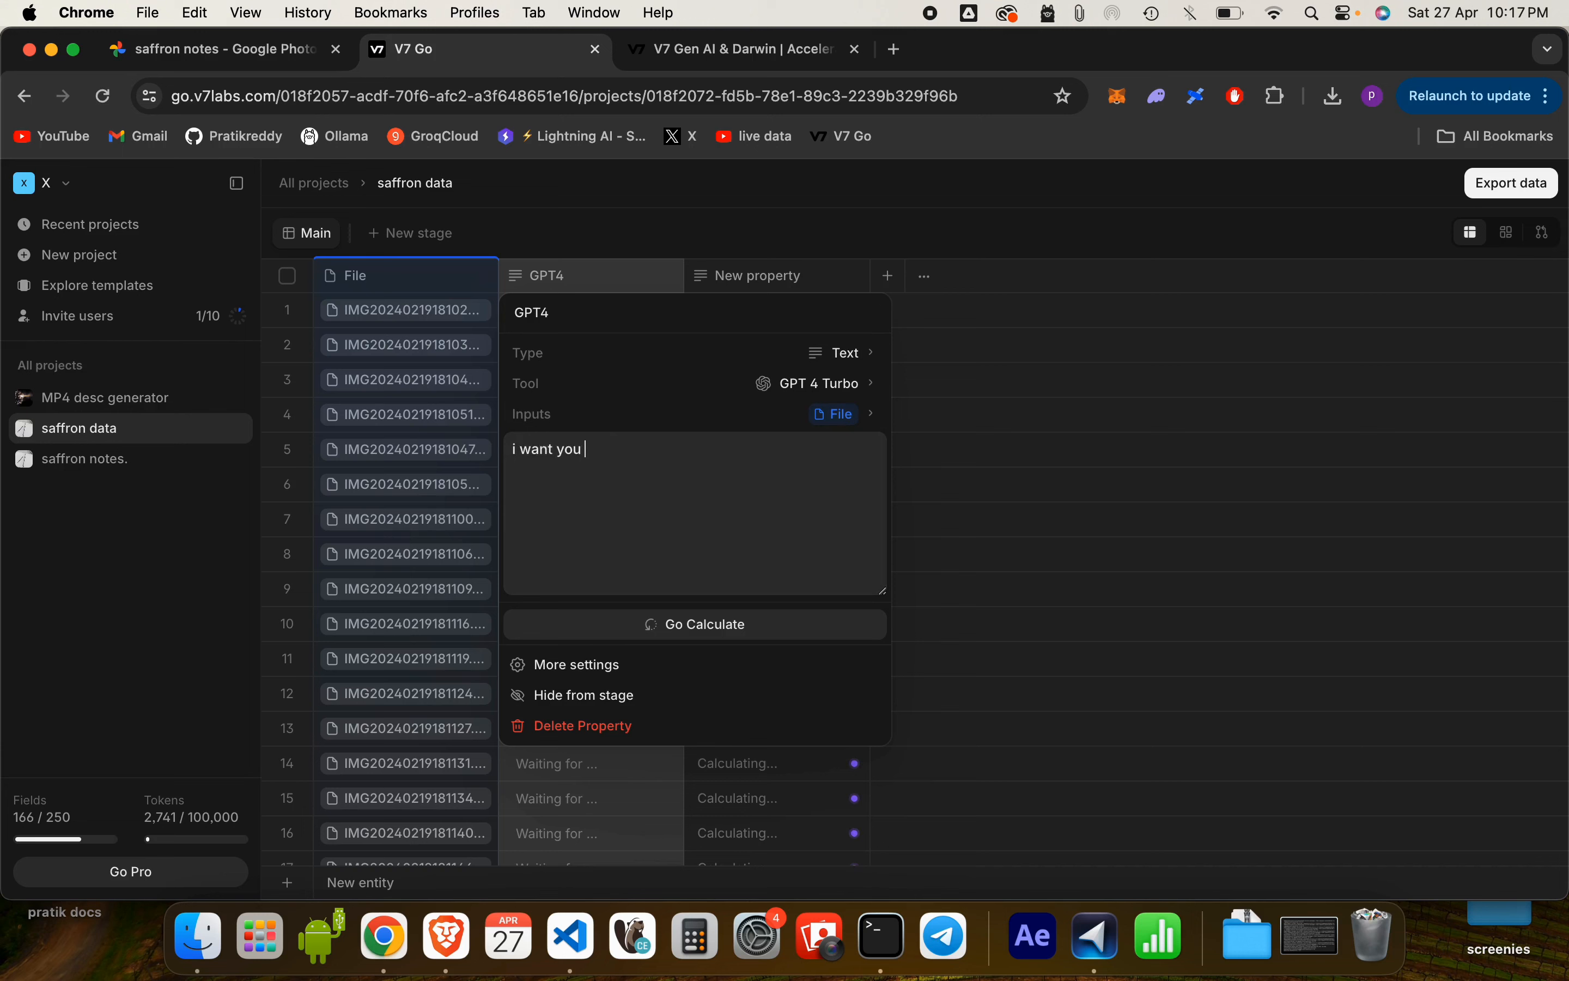
text( to document this data from these images)
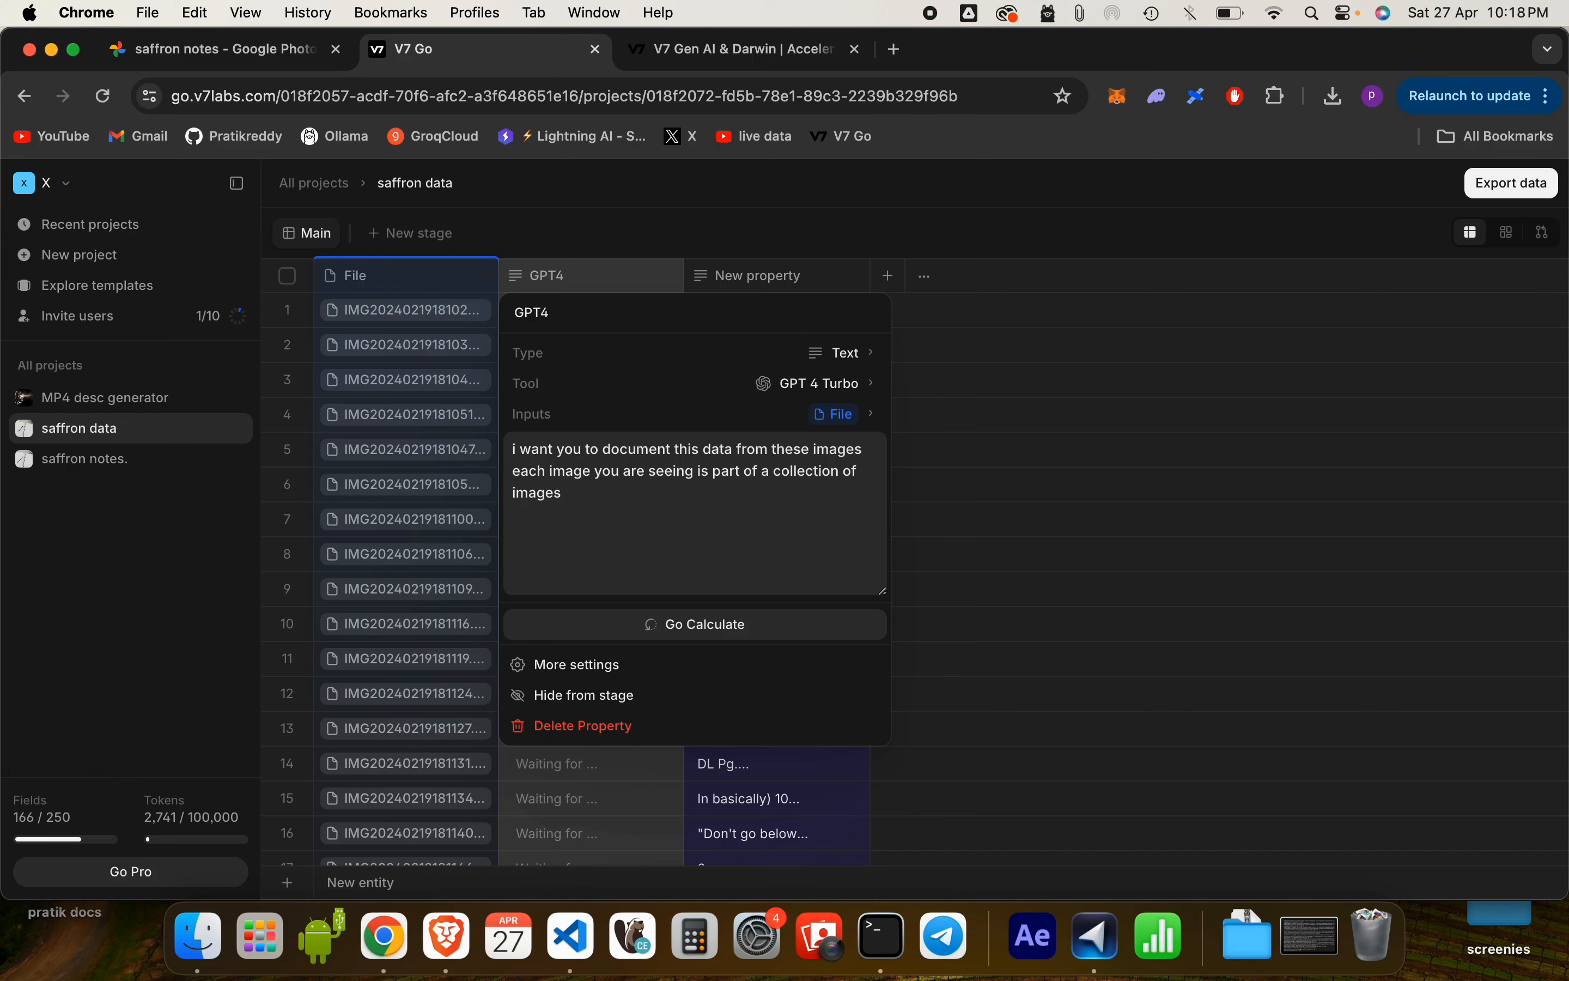
click(755, 634)
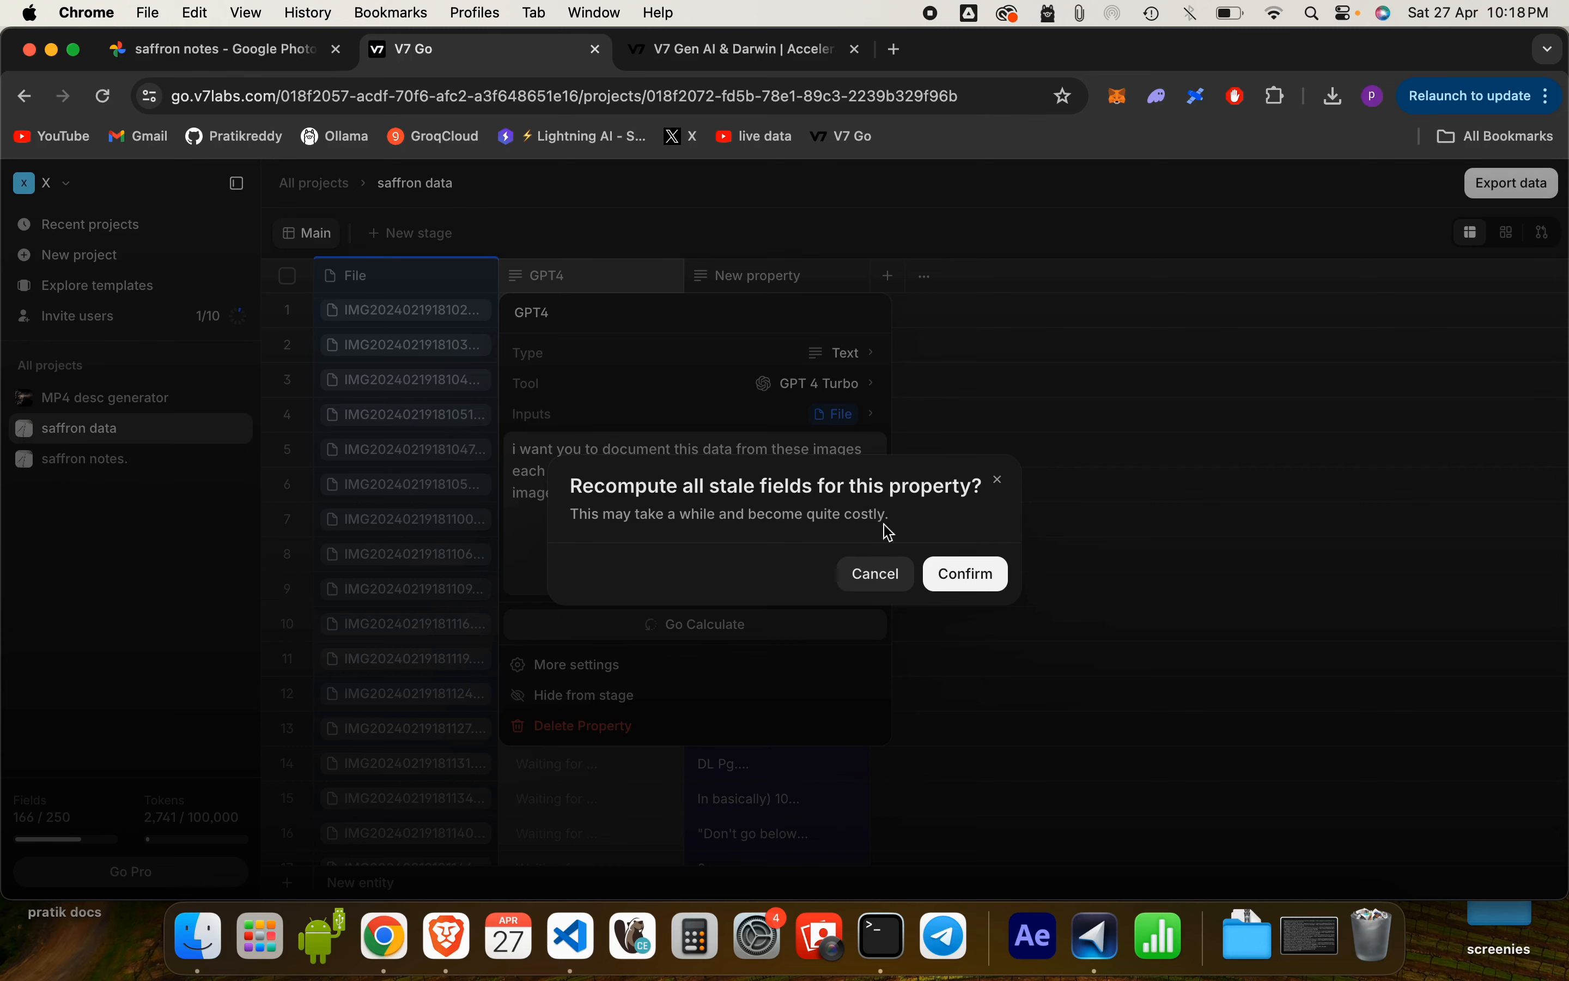
click(934, 571)
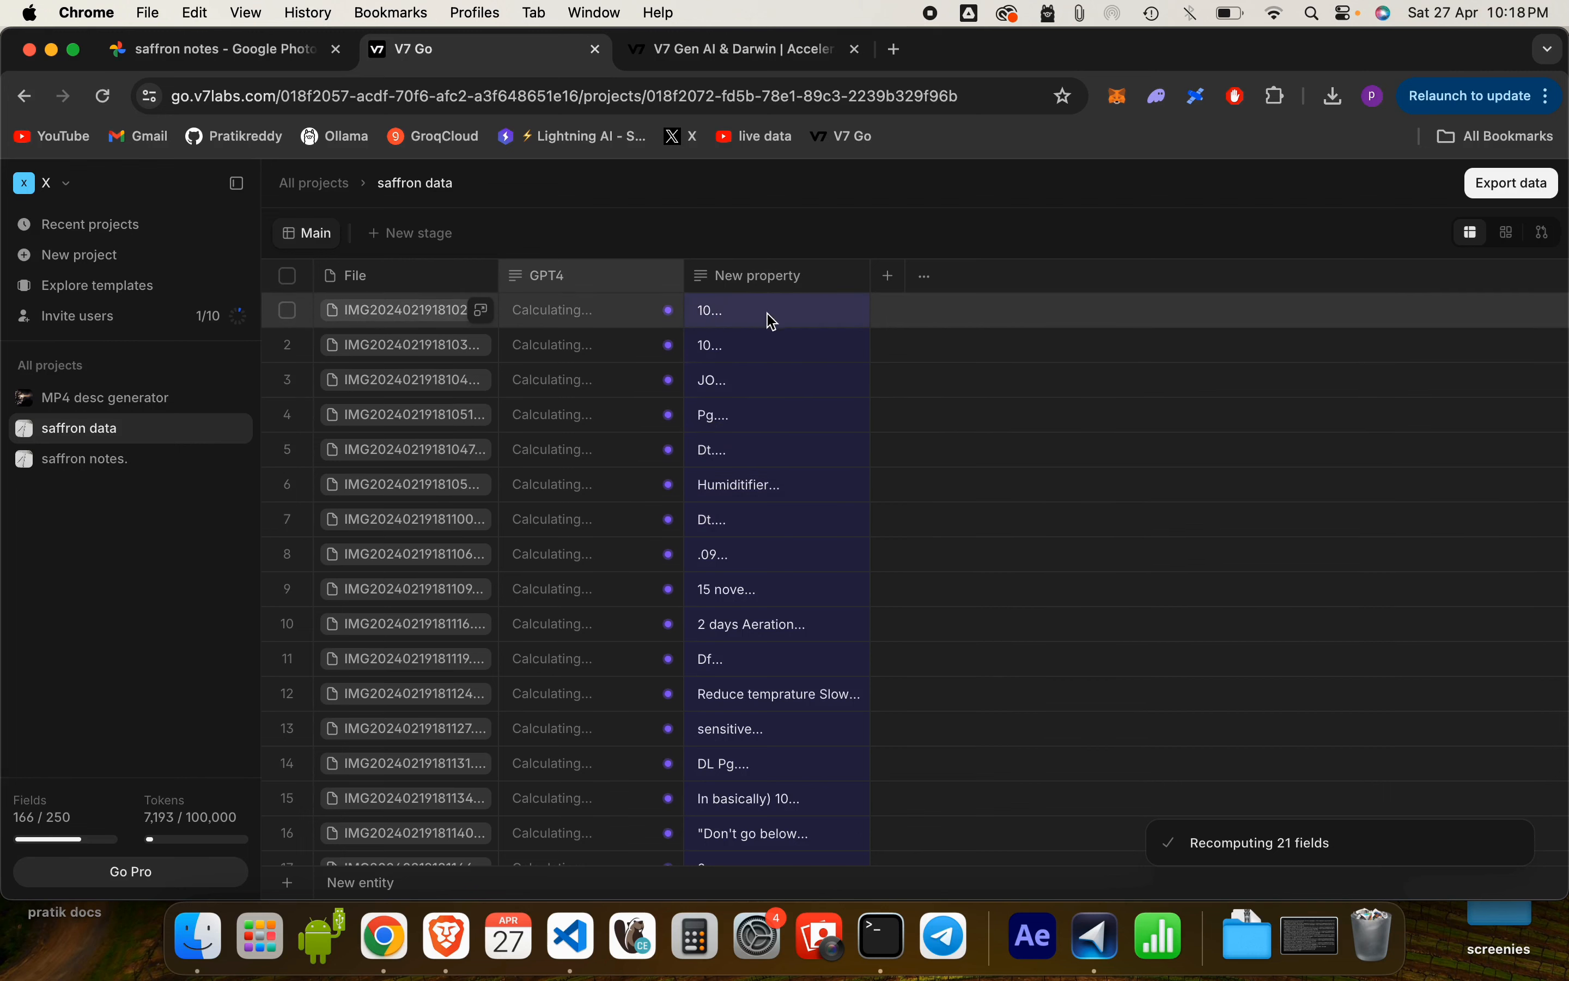
- Look through the GPT4 and OCR outputs for all the uploaded images in the table
scroll(765, 428, down, 3)
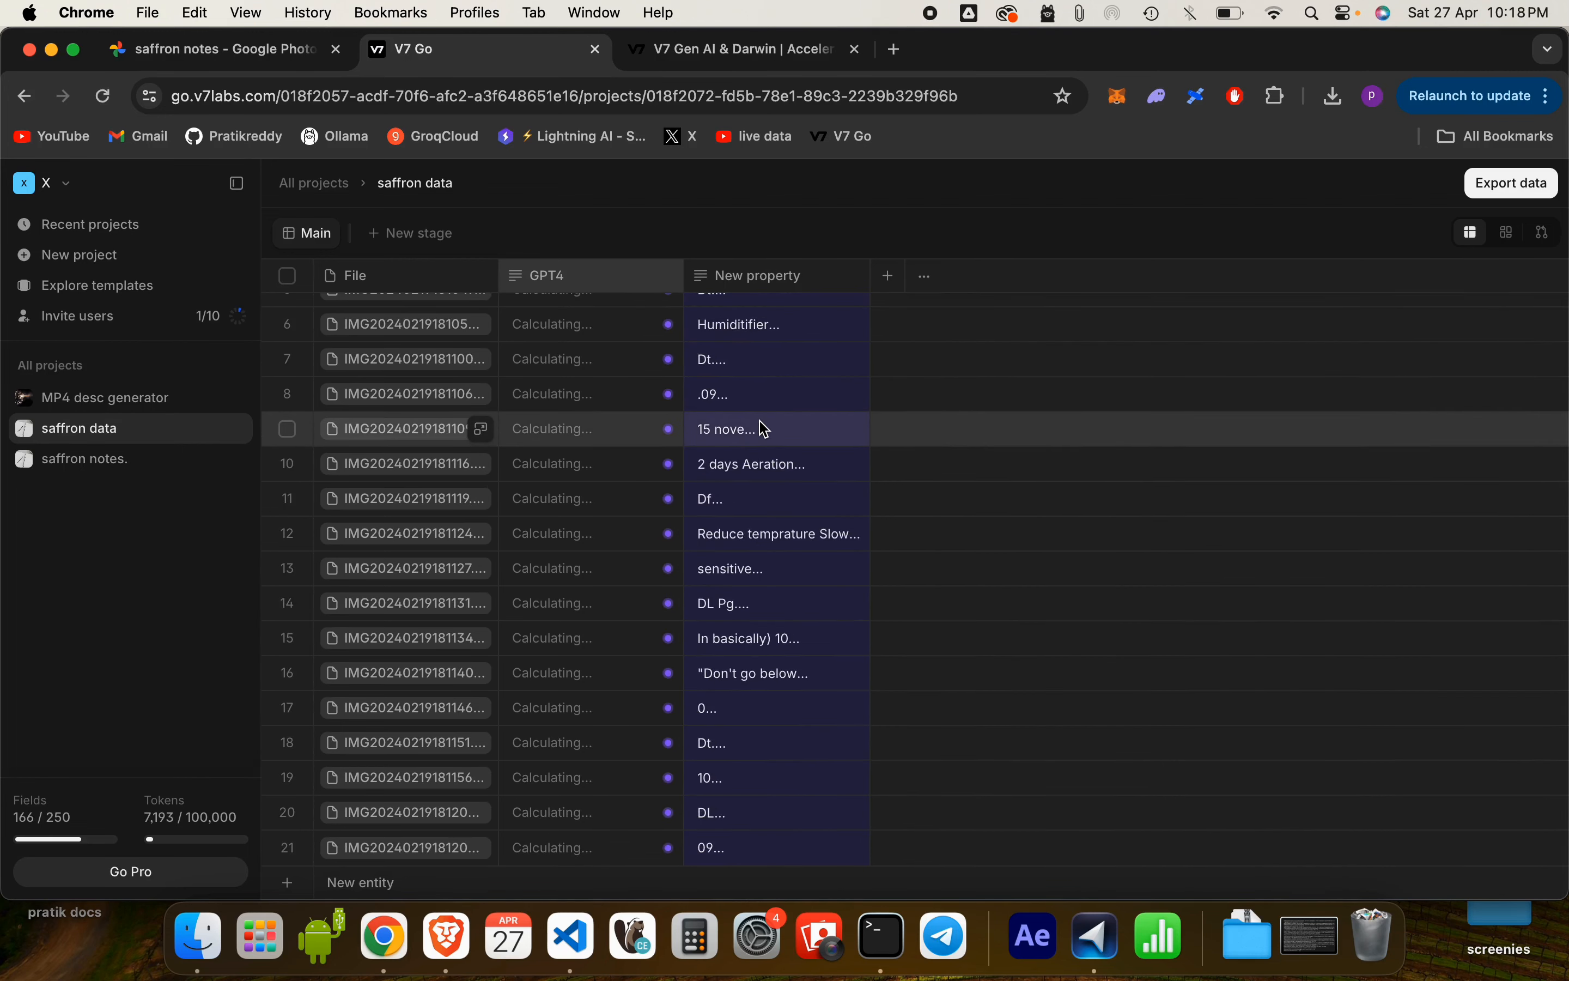
scroll(762, 428, up, 3)
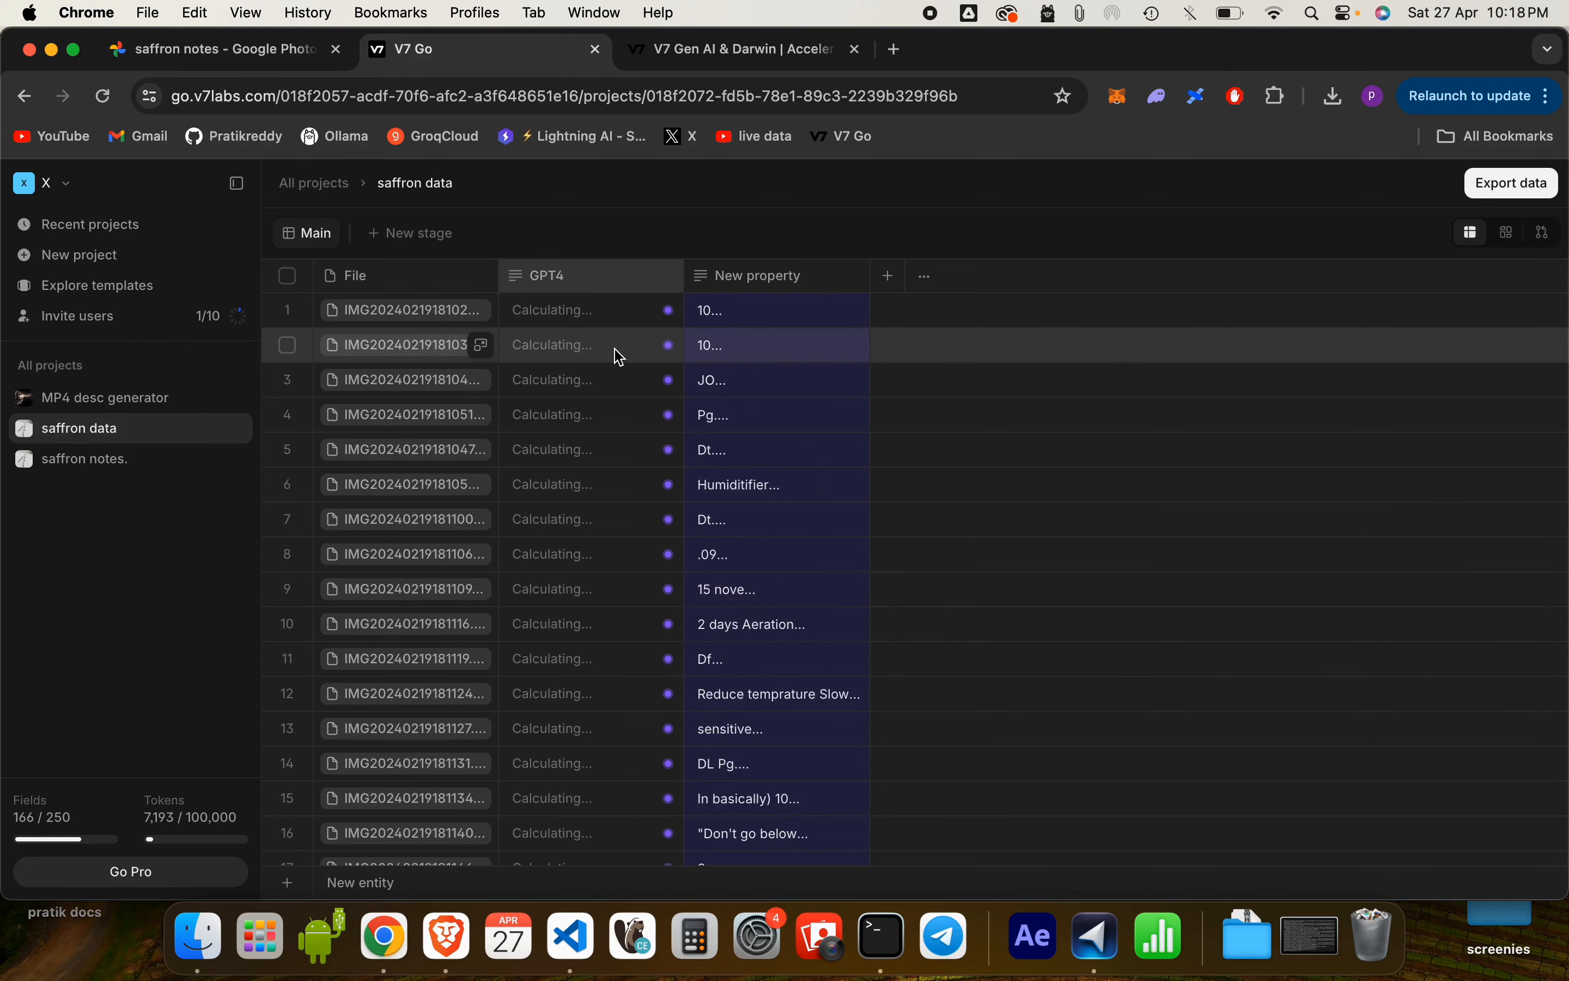
scroll(620, 356, down, 3)
scroll(621, 356, up, 3)
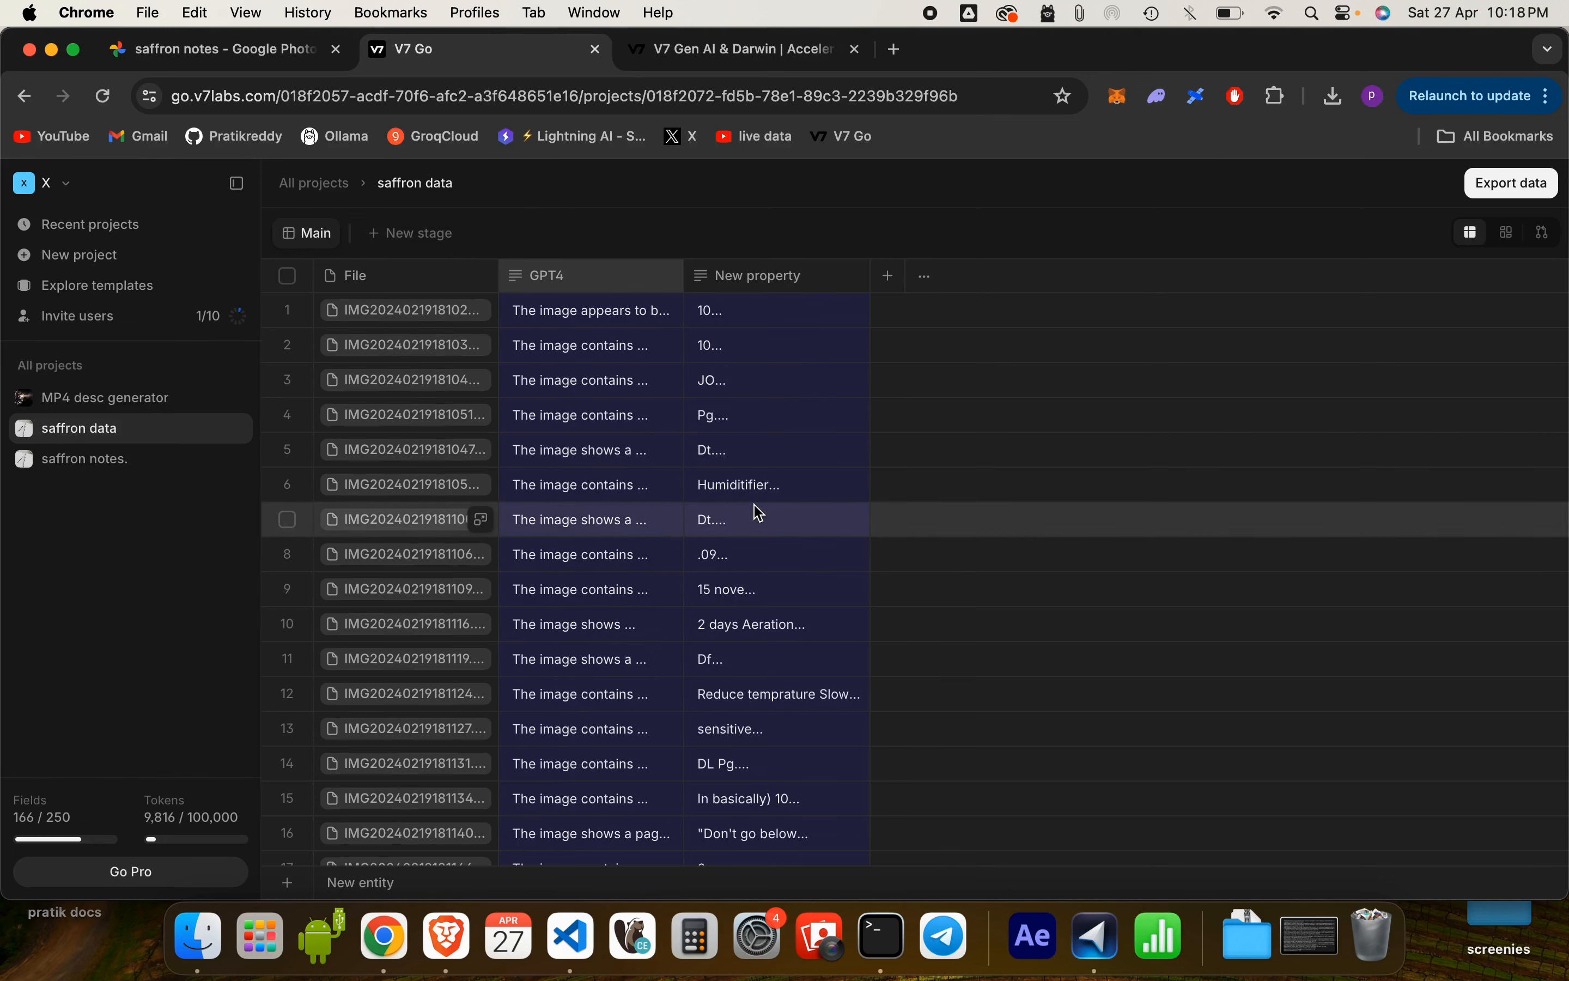
mouse_move(760, 512)
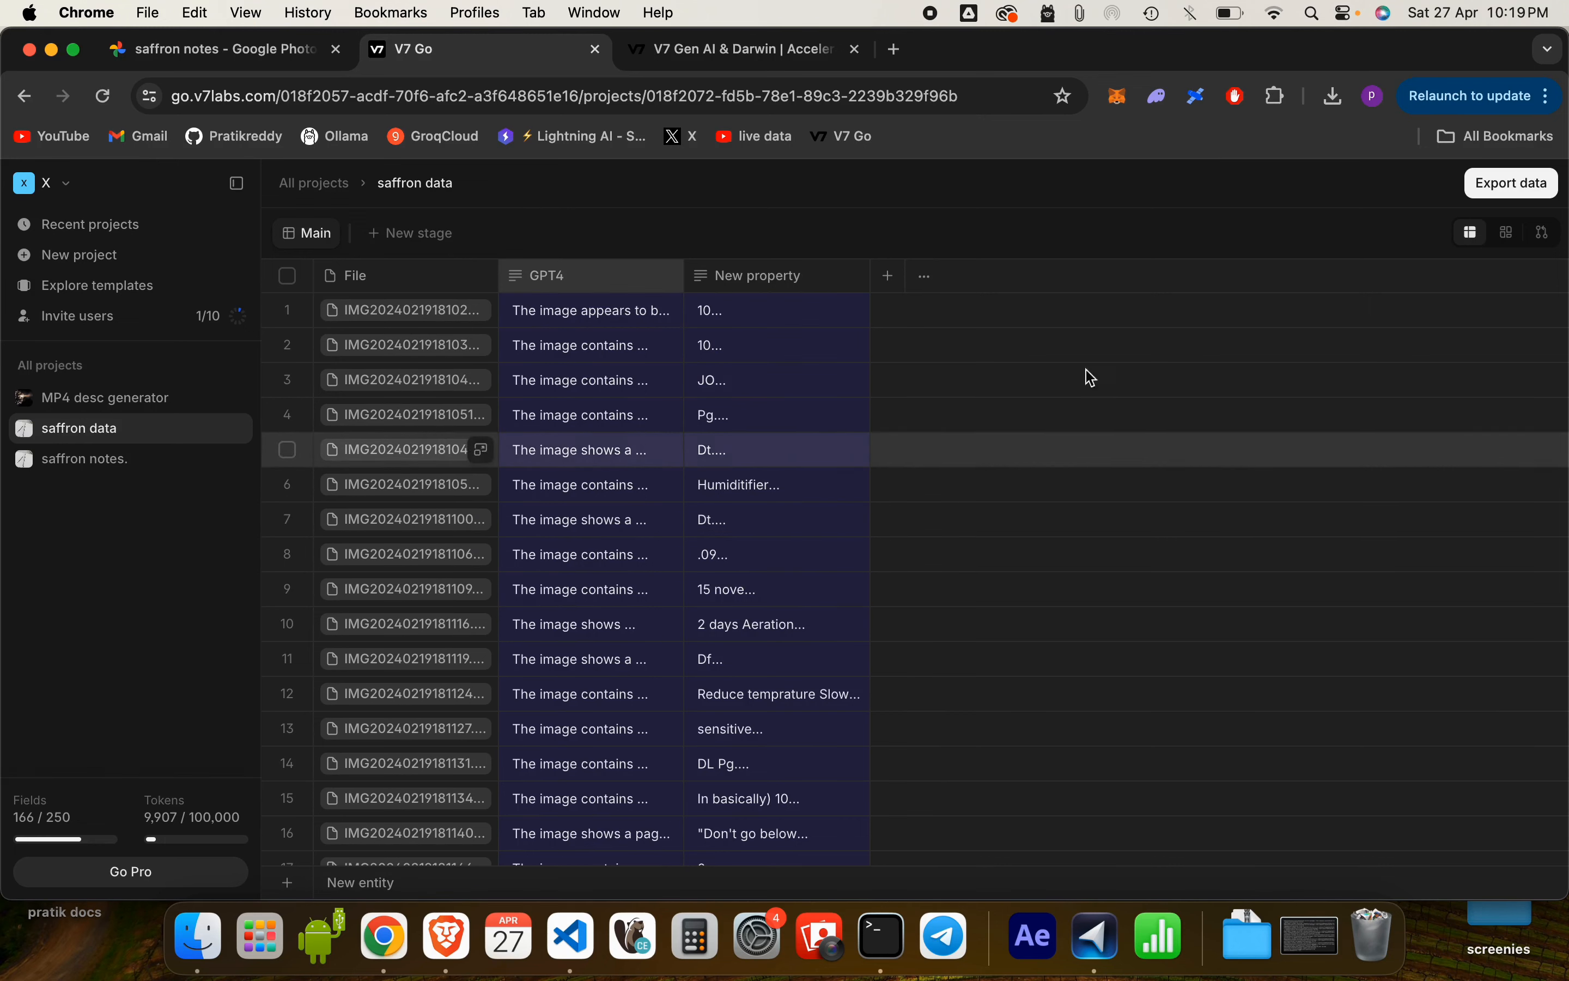
- Switch the project to the single-entity view and read the first image's full GPT4 transcription
click(1508, 237)
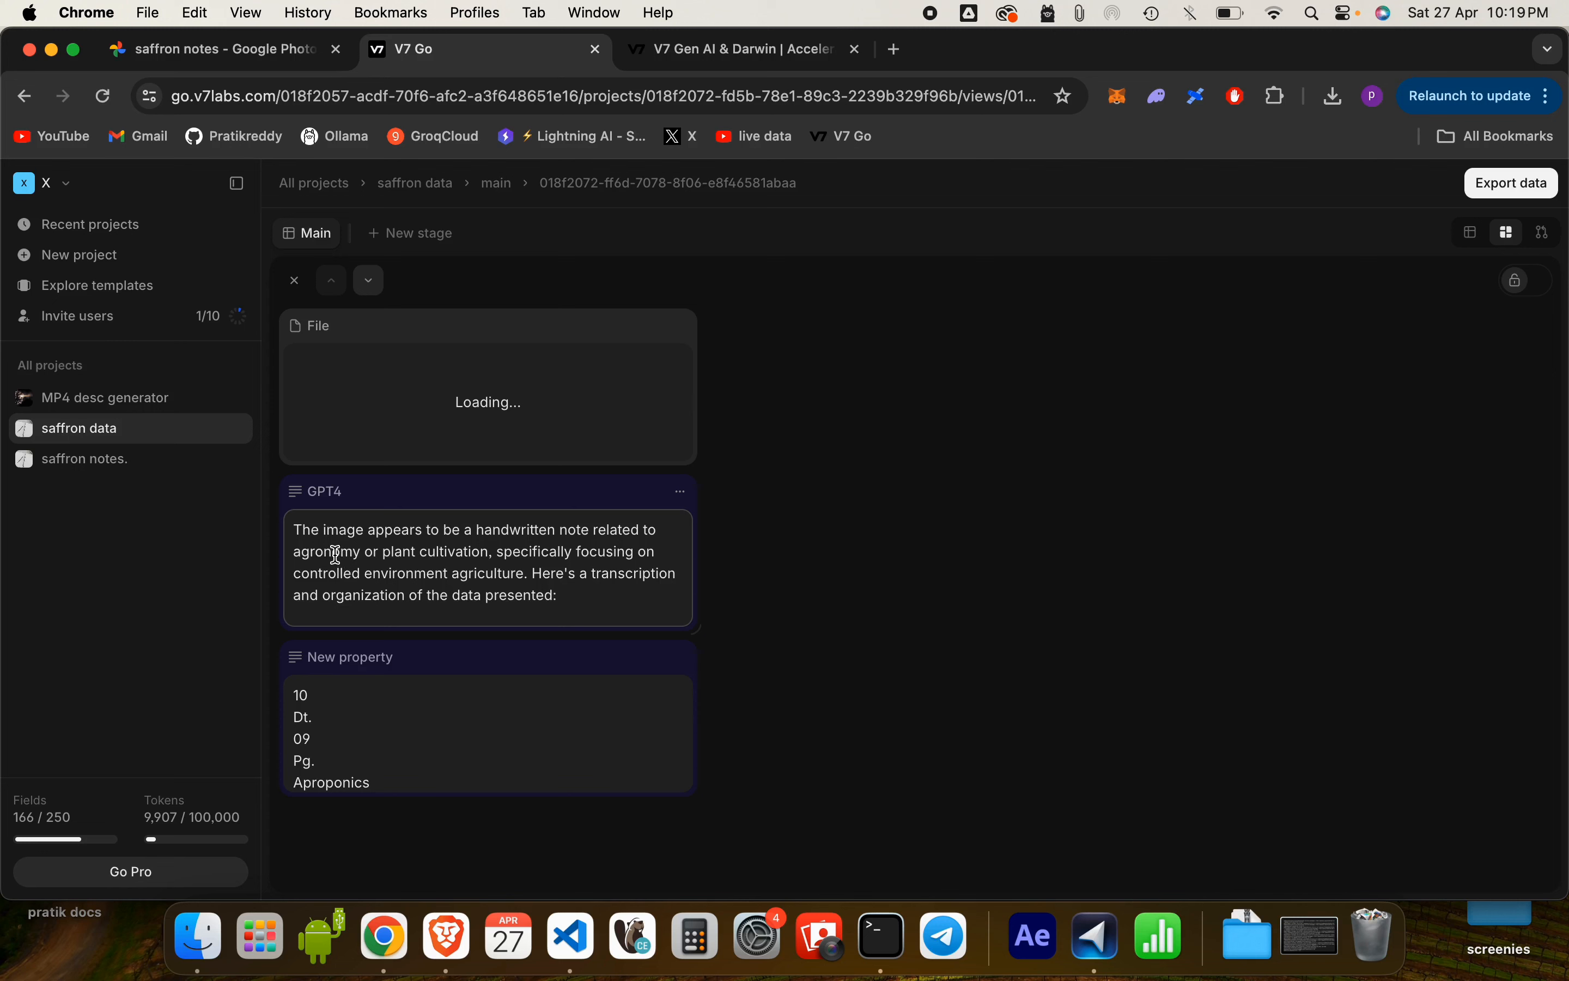
scroll(402, 575, down, 5)
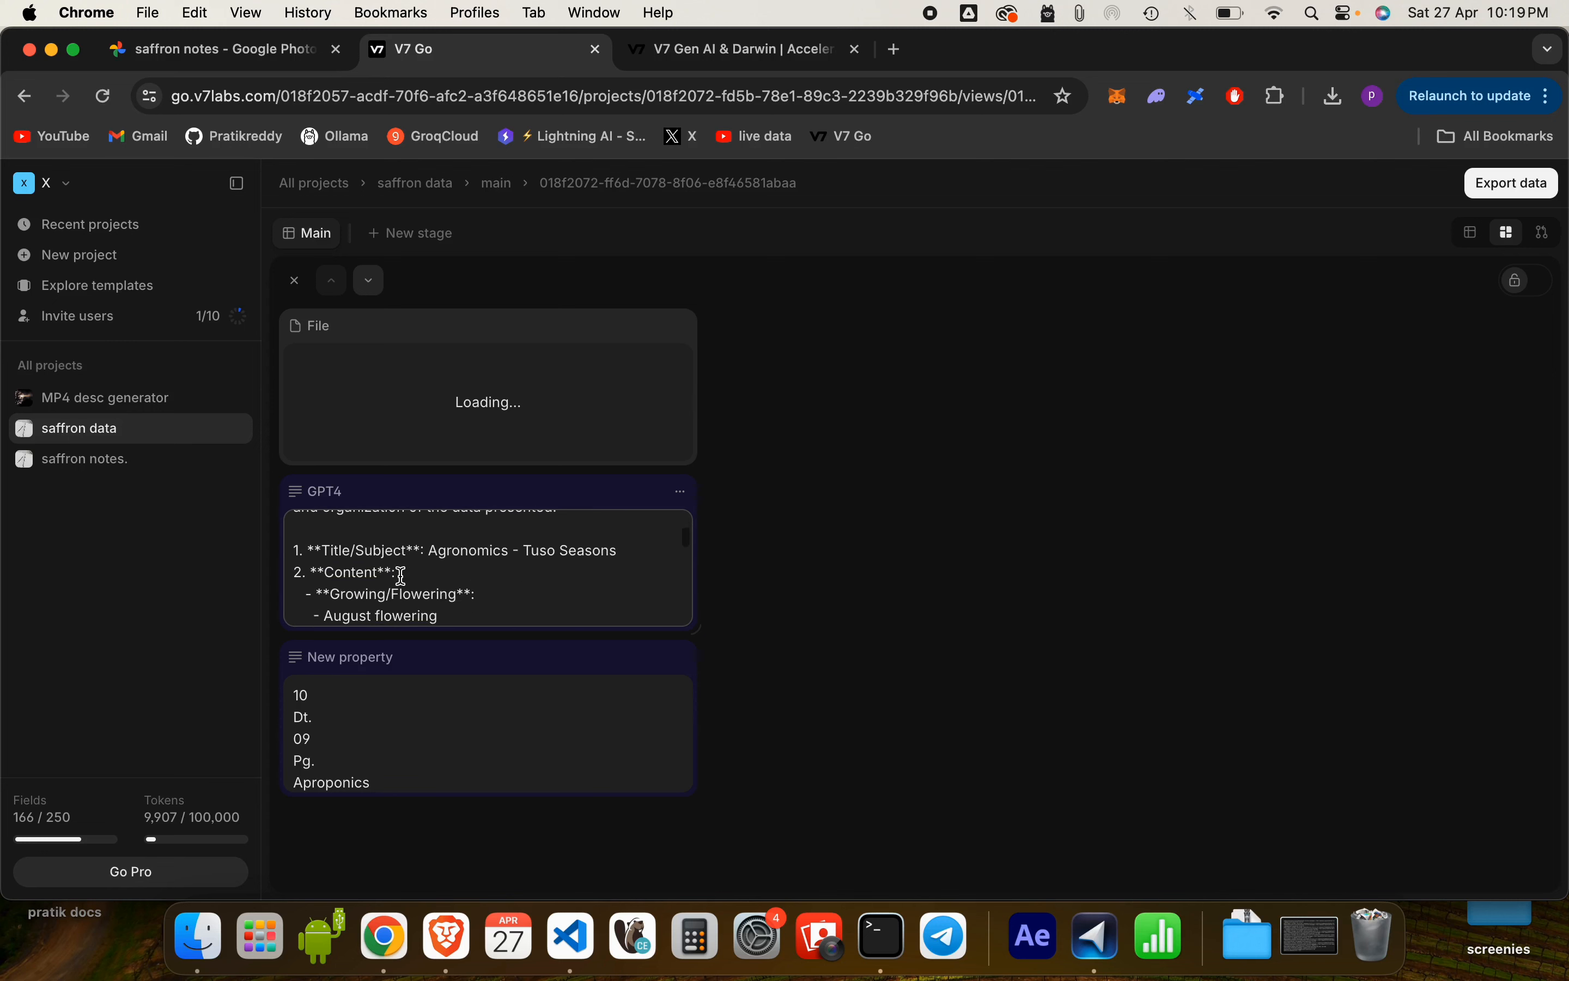
scroll(402, 576, down, 5)
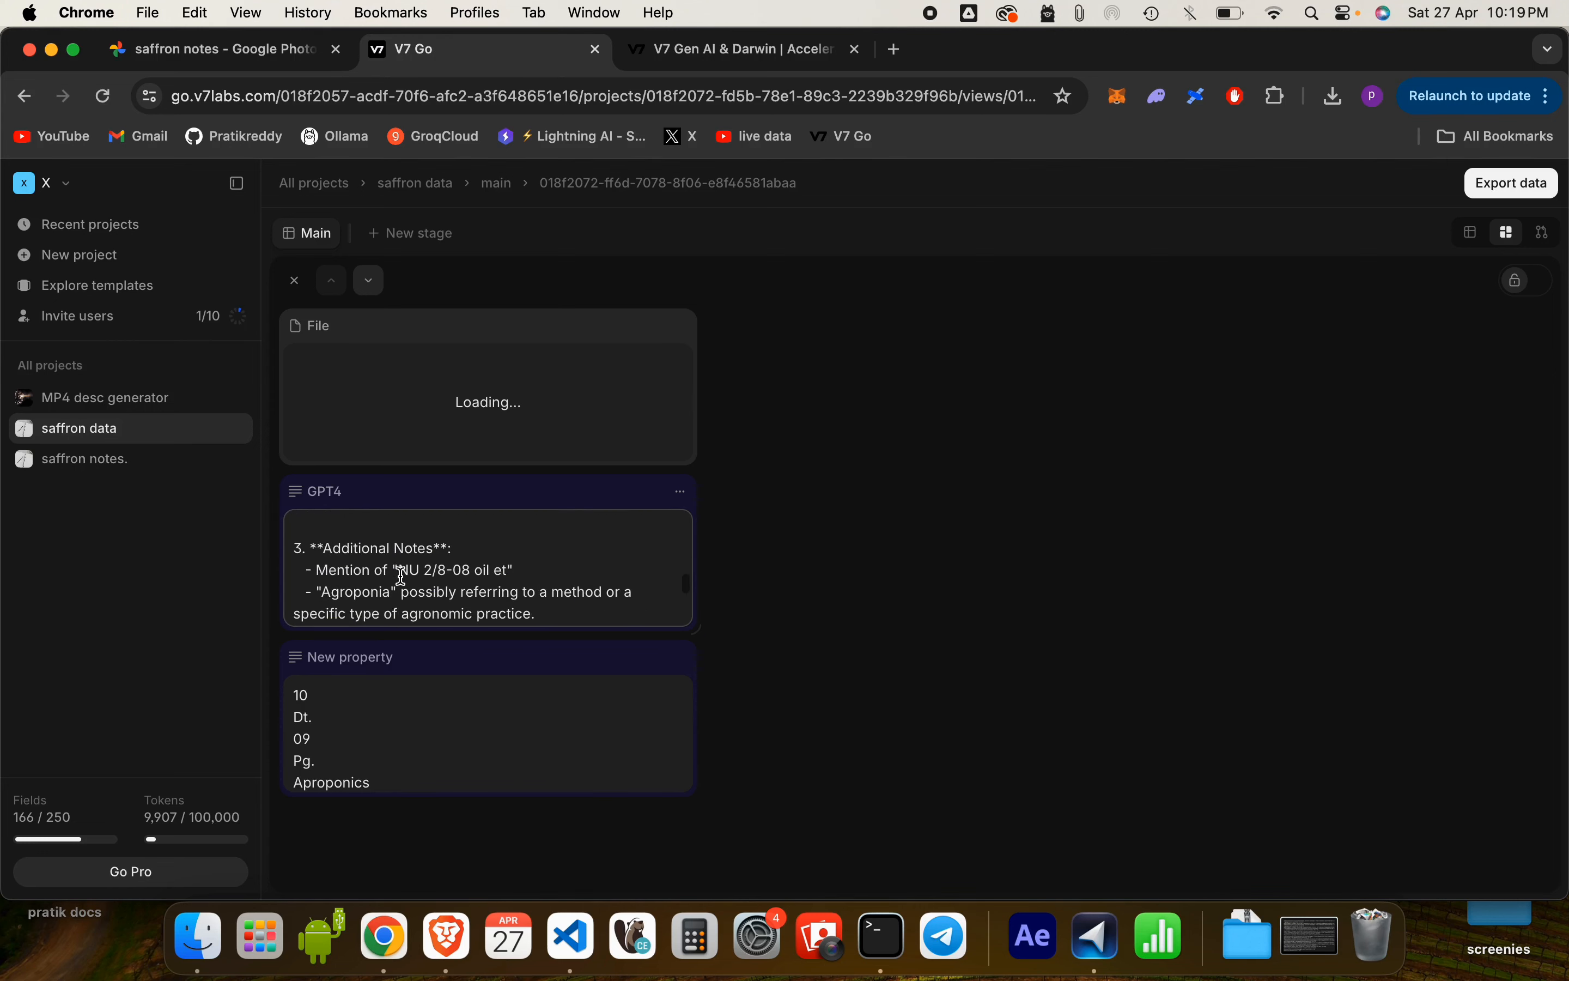
- Read the first image's full GPT4 transcription and OCR text, and check the GPT4 property's settings
scroll(402, 575, down, 5)
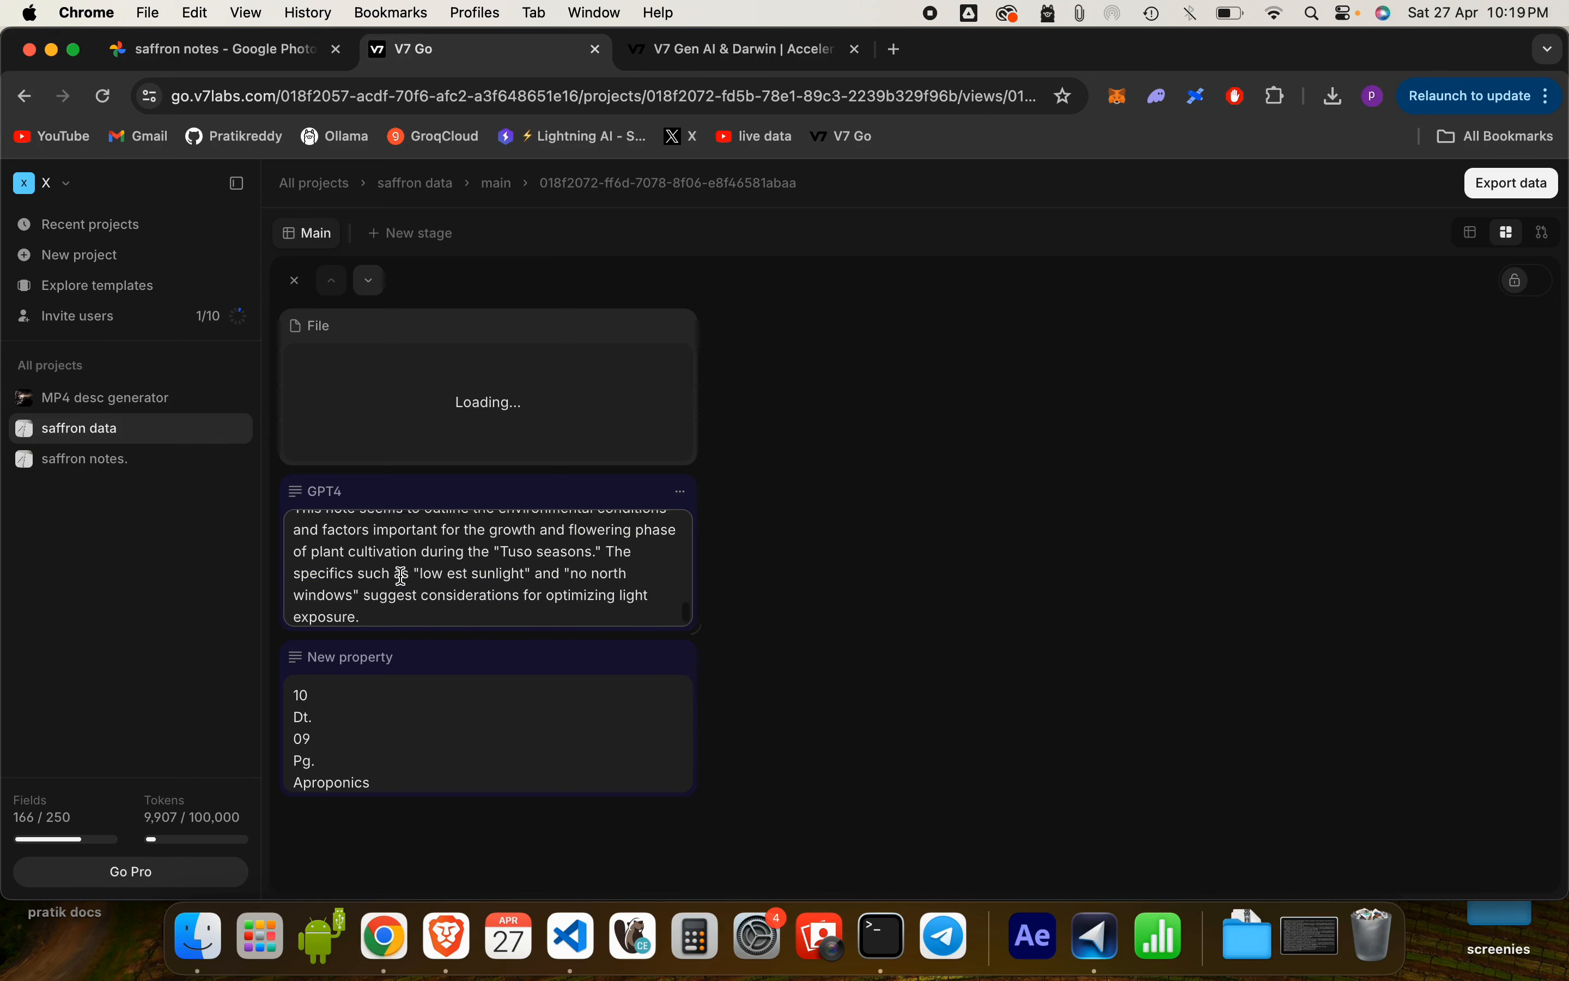
scroll(401, 576, up, 15)
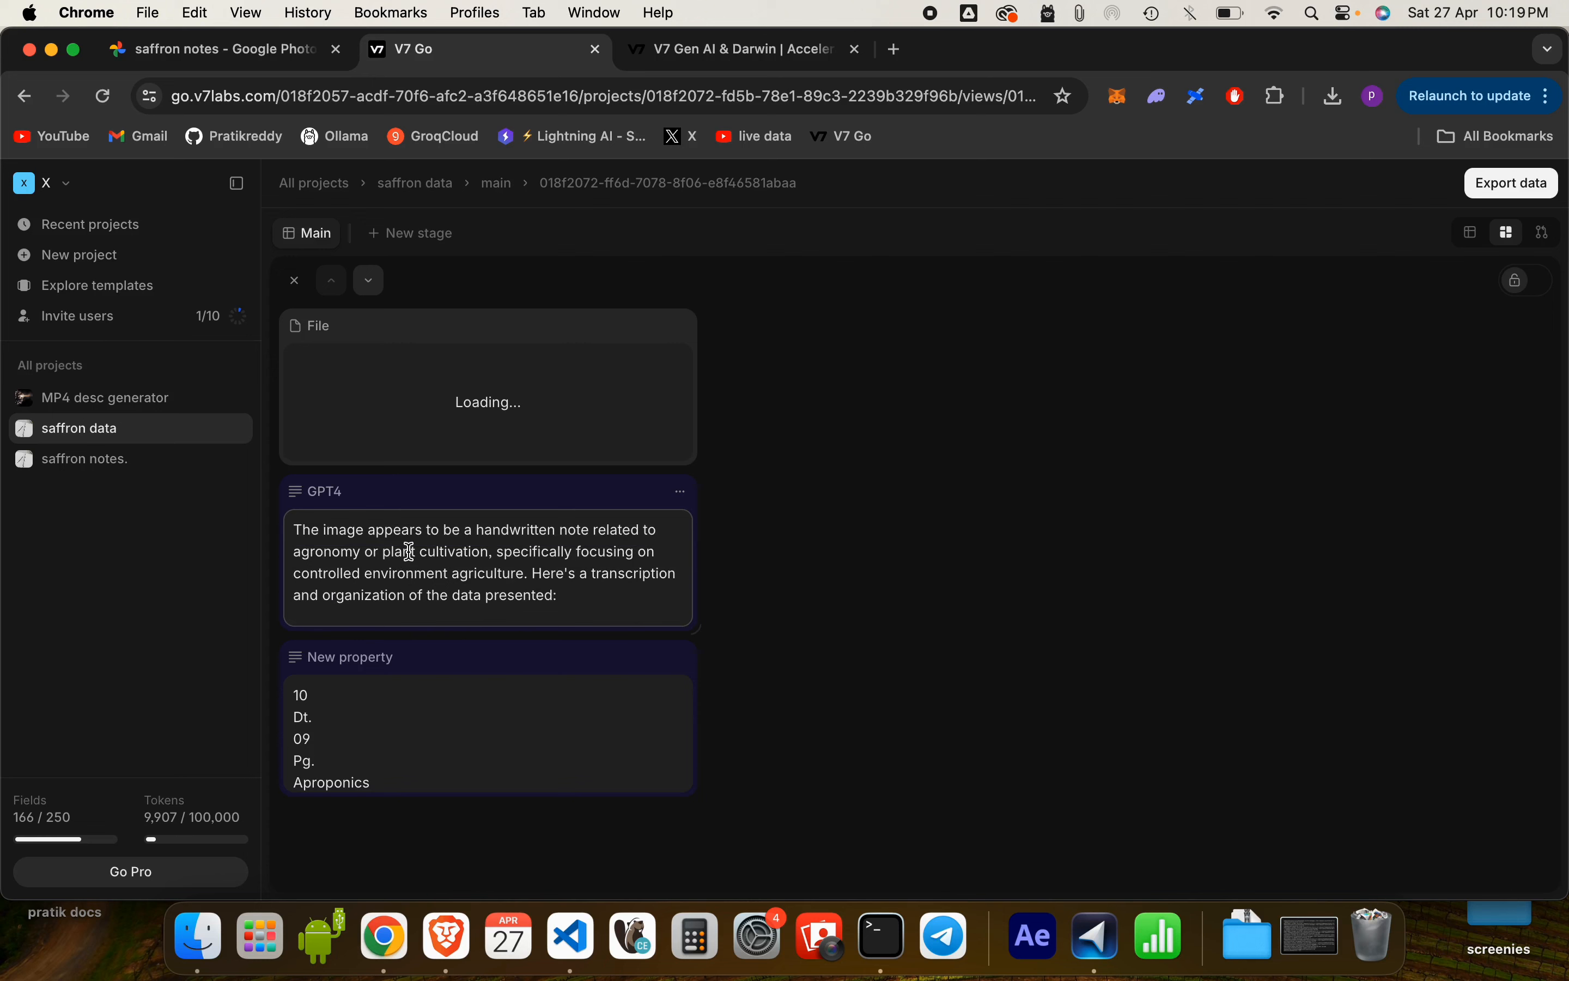
click(685, 495)
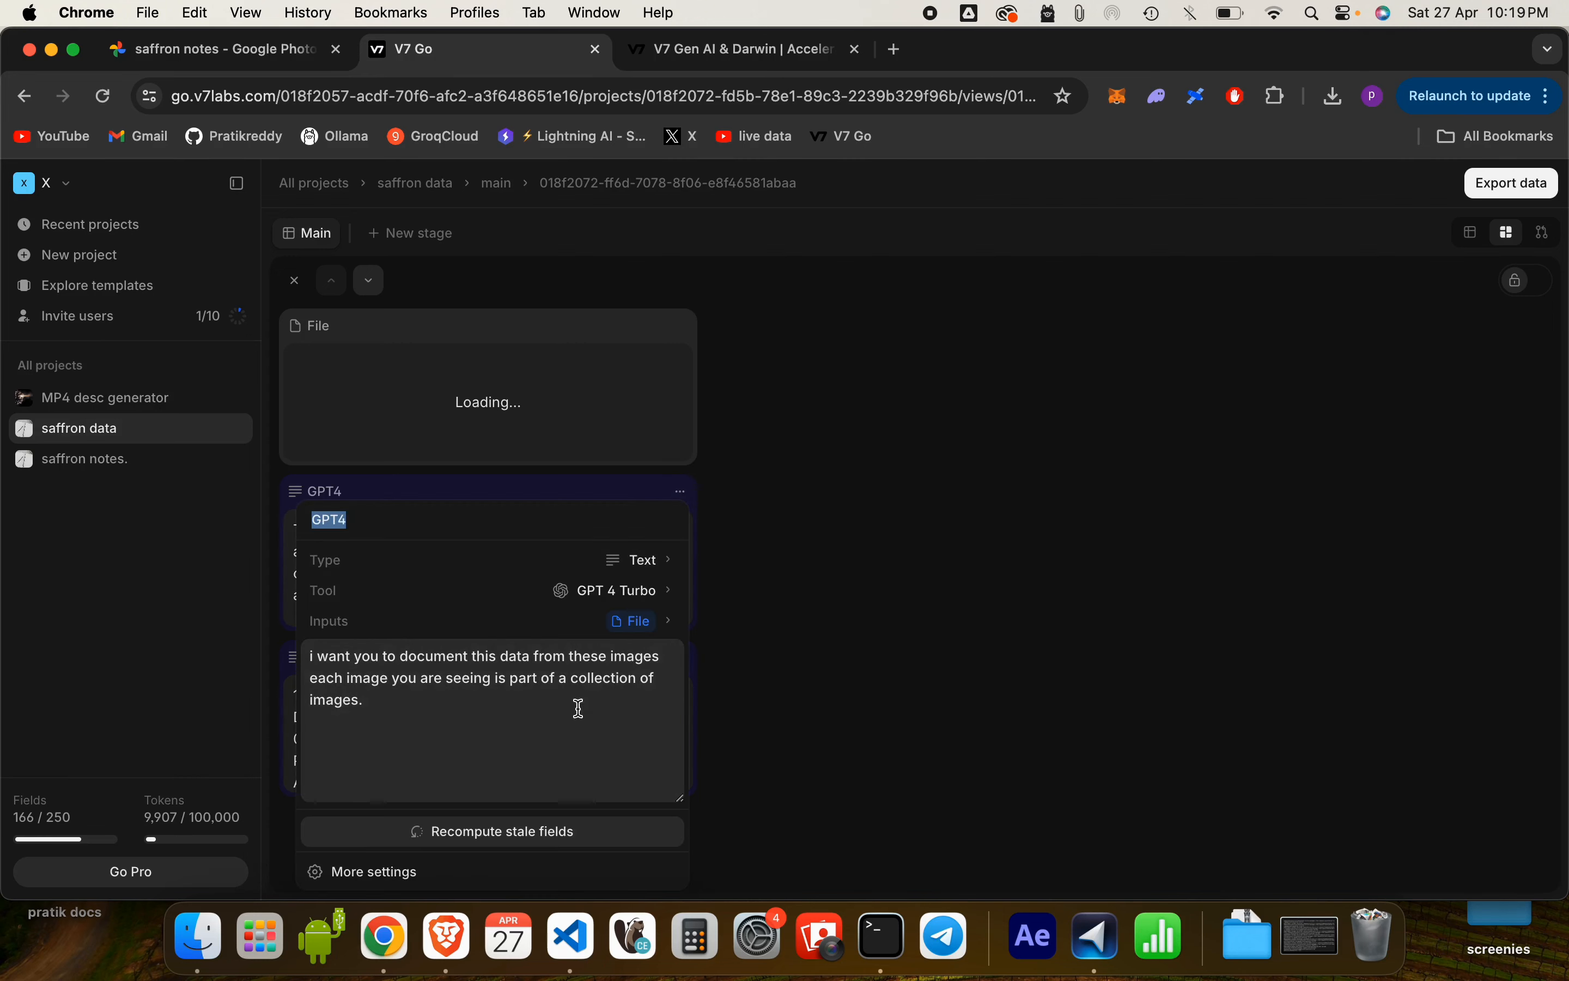
click(783, 661)
scroll(479, 735, down, 5)
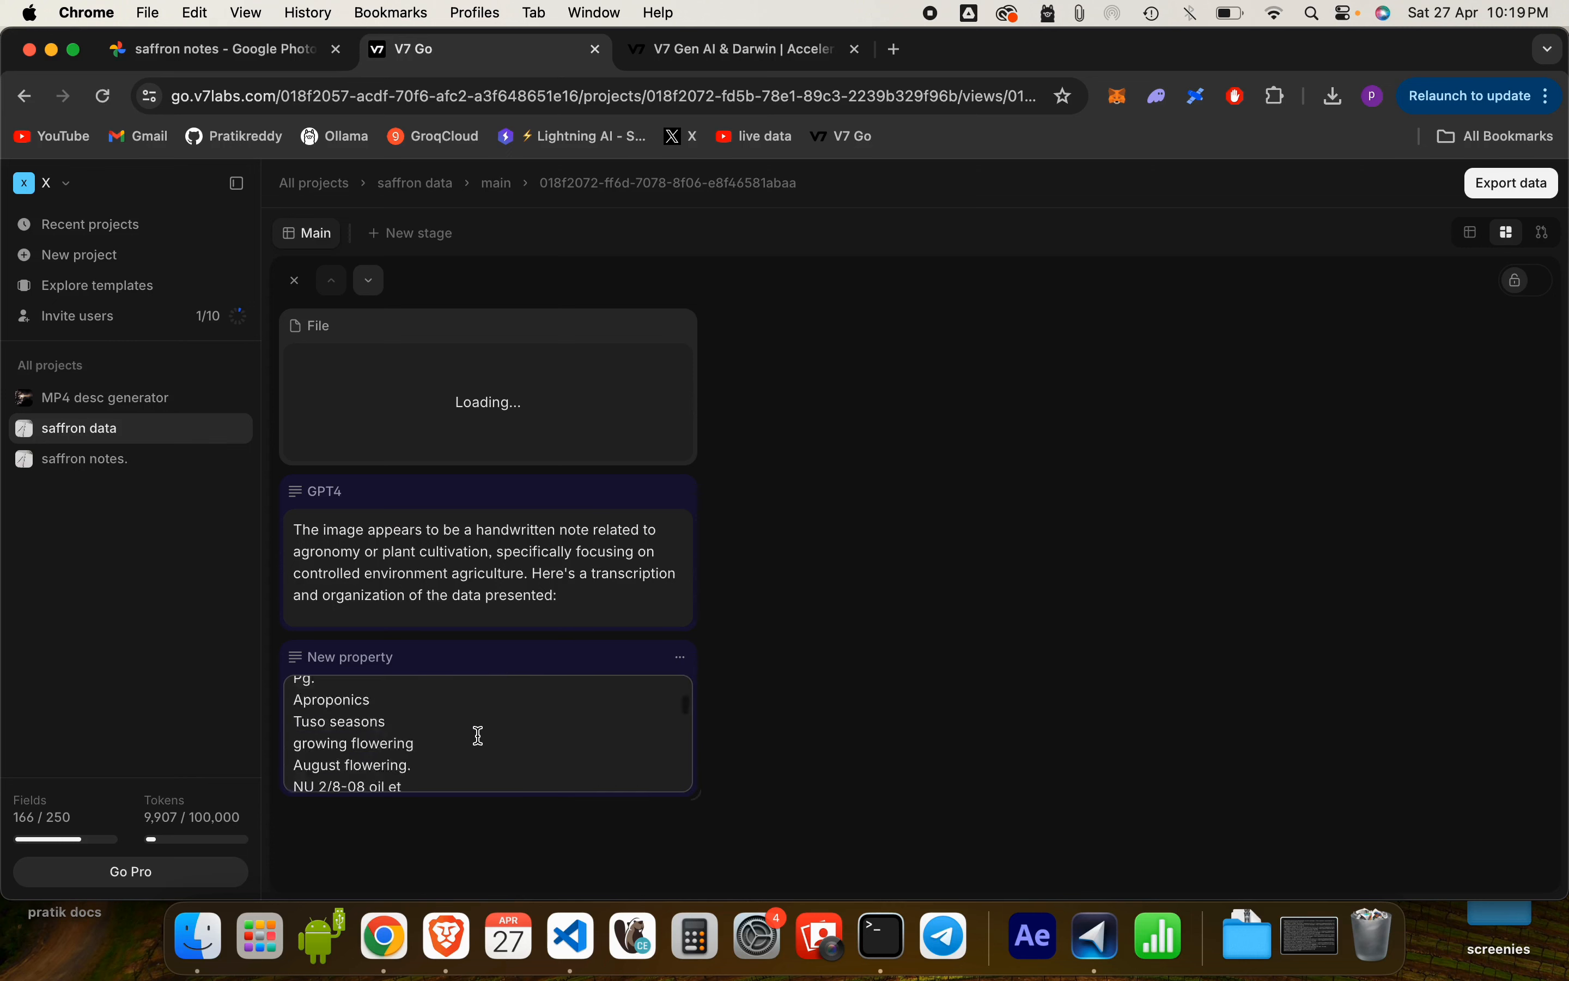
click(373, 234)
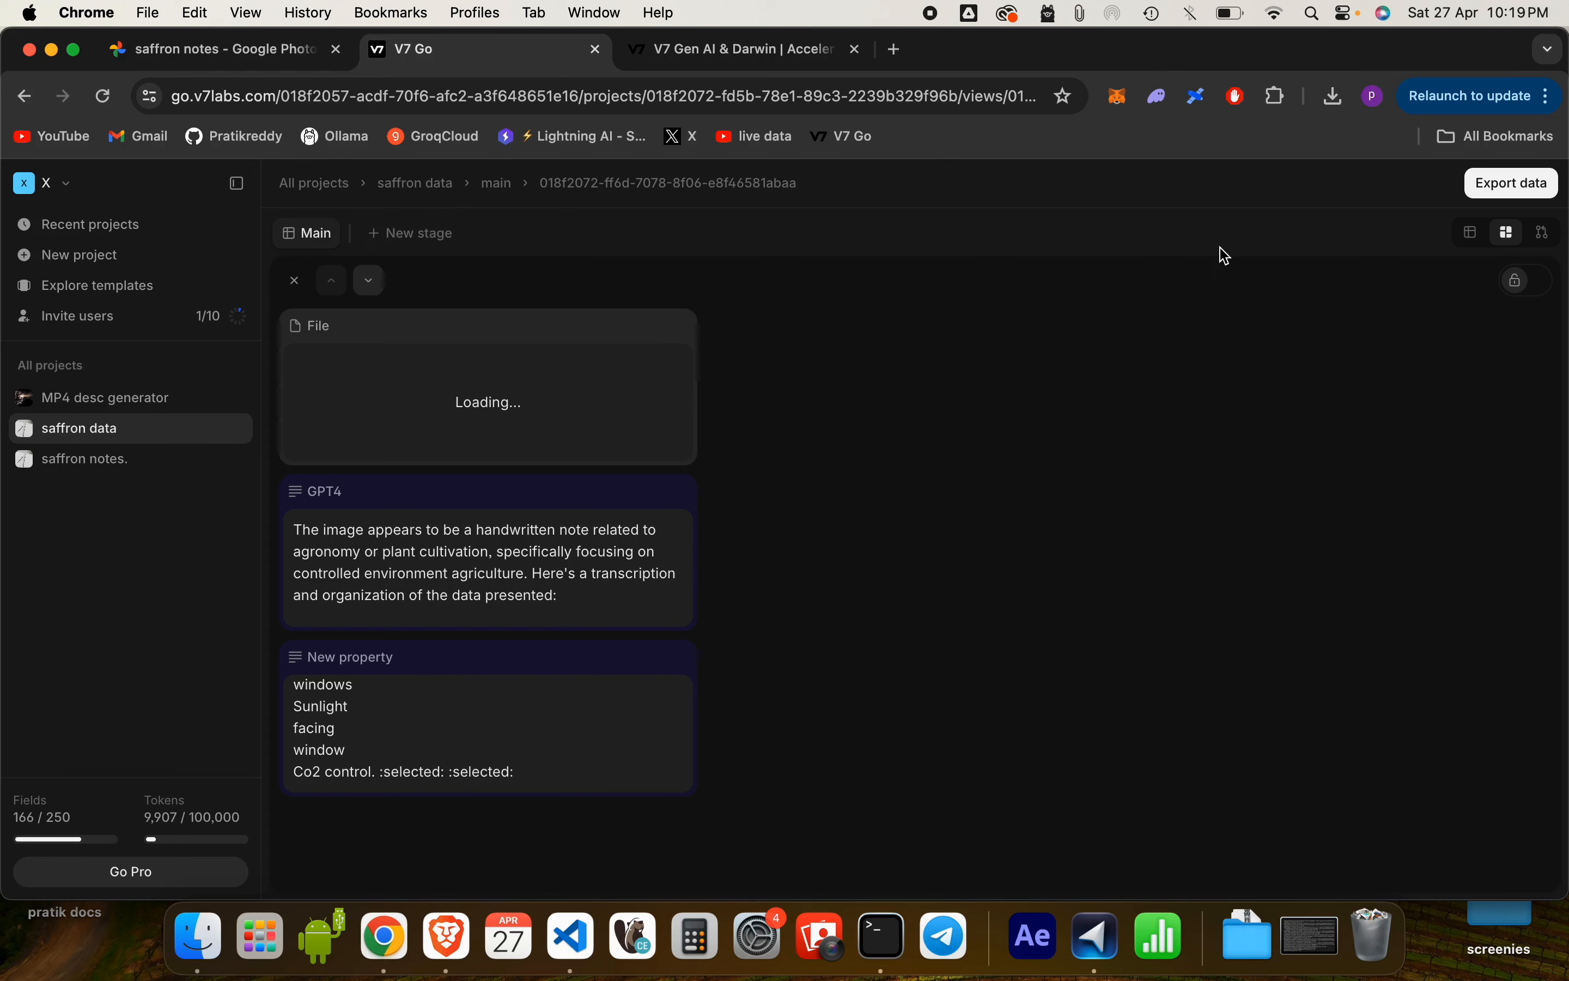
- View the project's workflow diagram, then return to the table of all saffron data files
click(1545, 233)
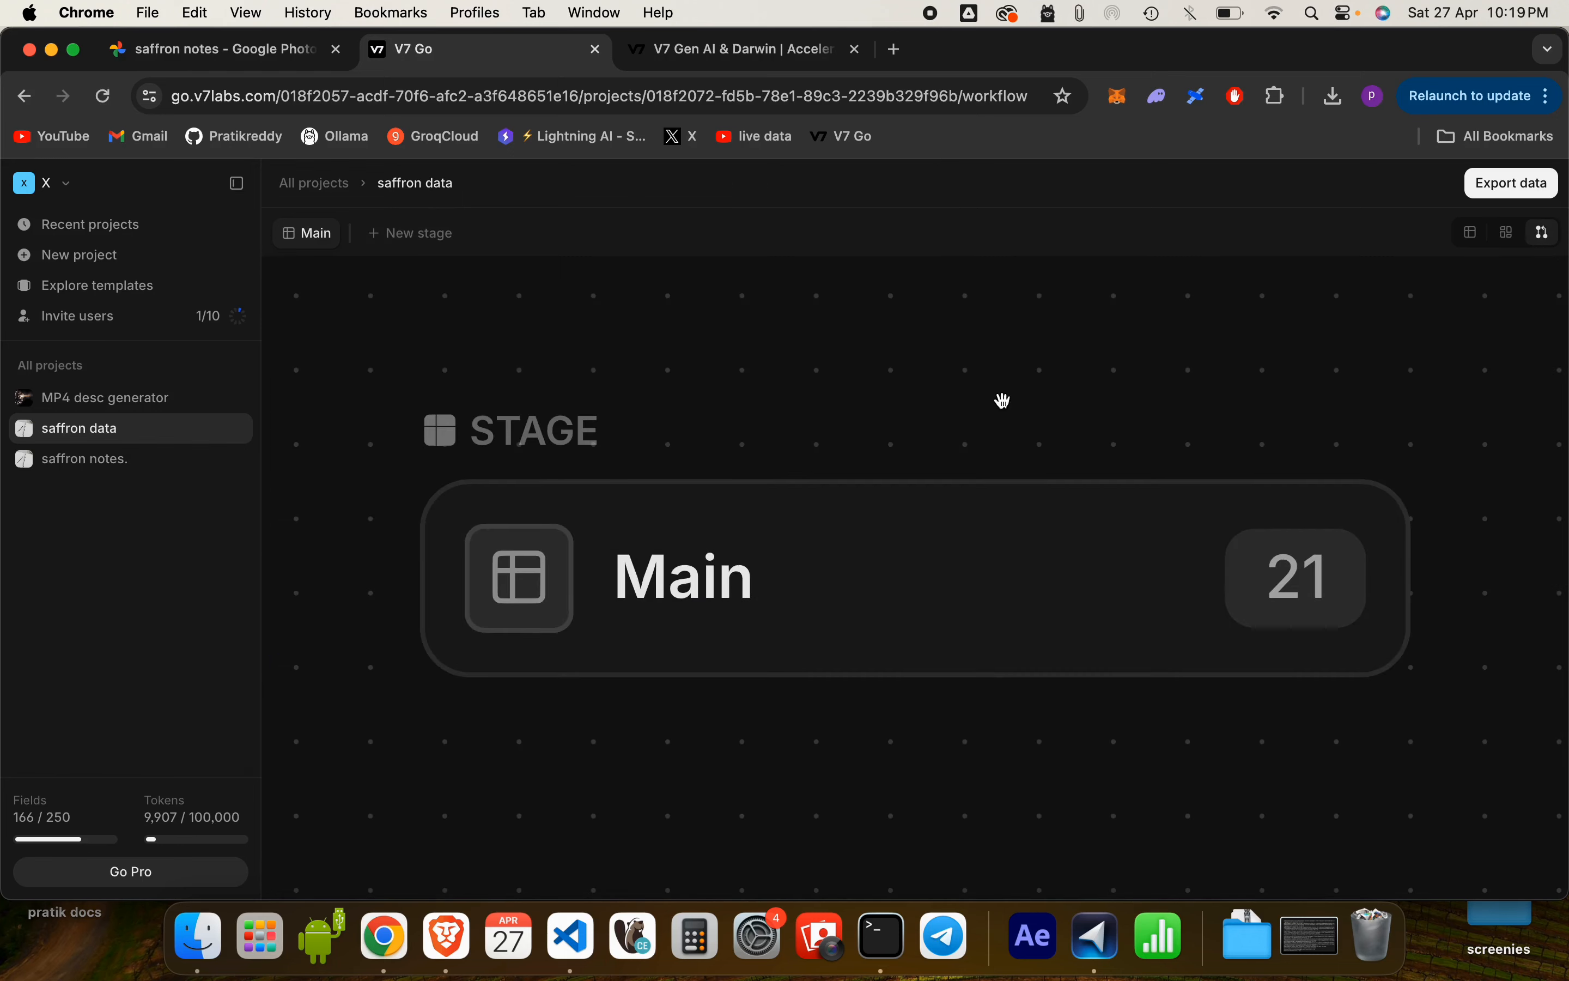
scroll(988, 446, down, 10)
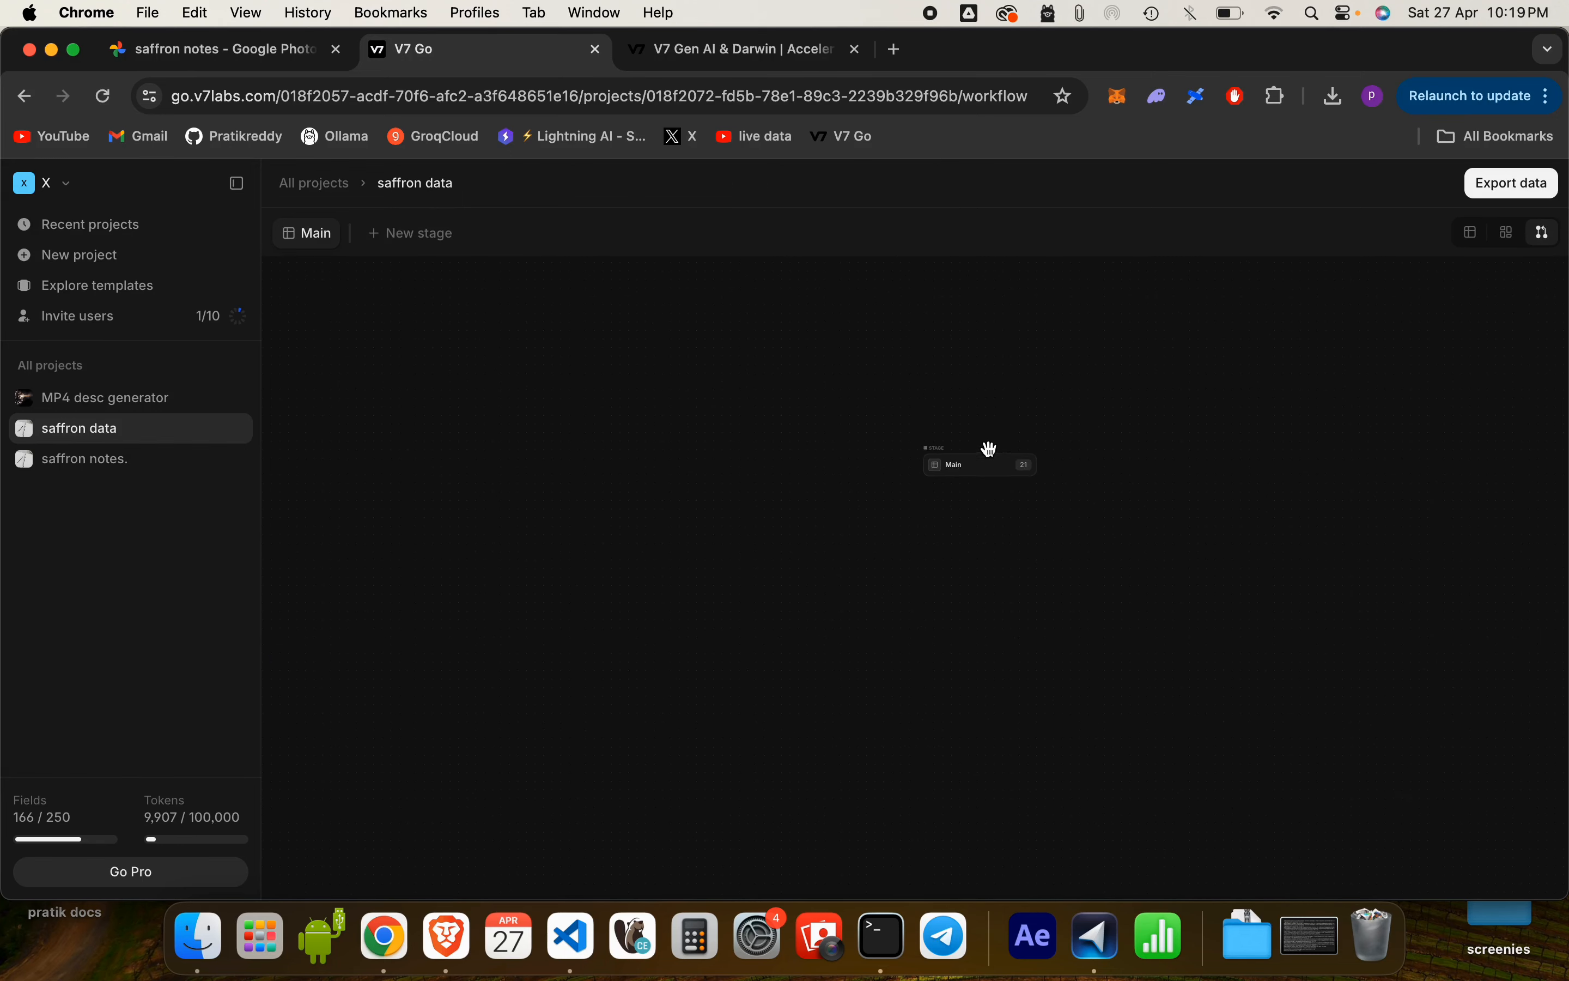
click(1515, 234)
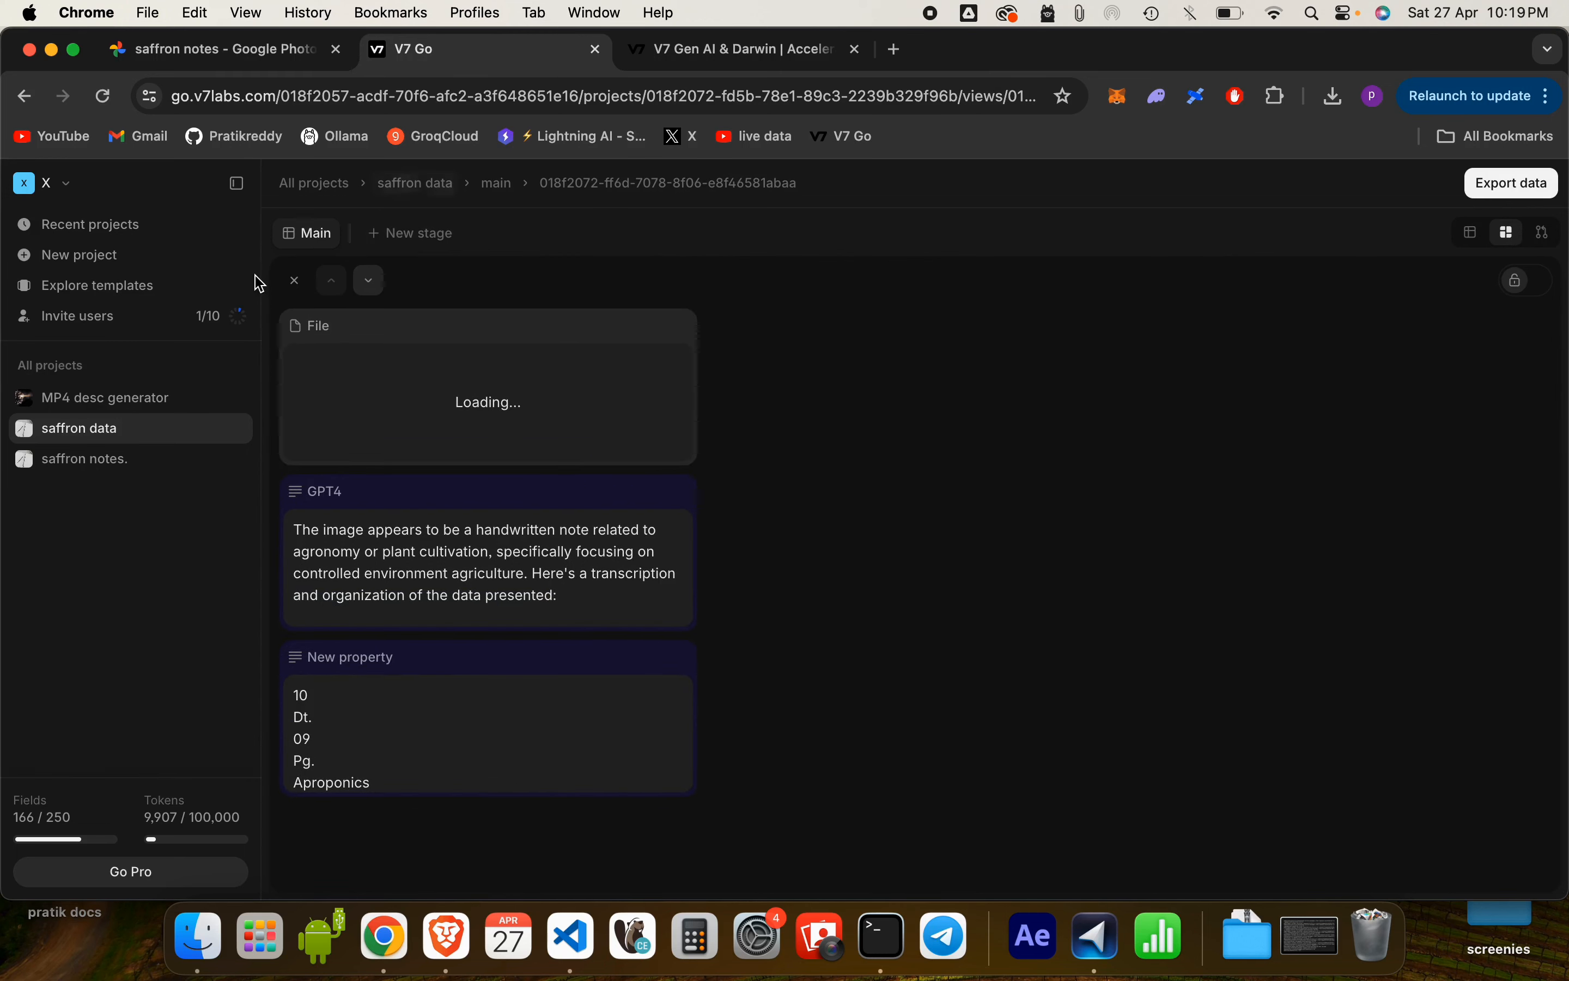
click(415, 184)
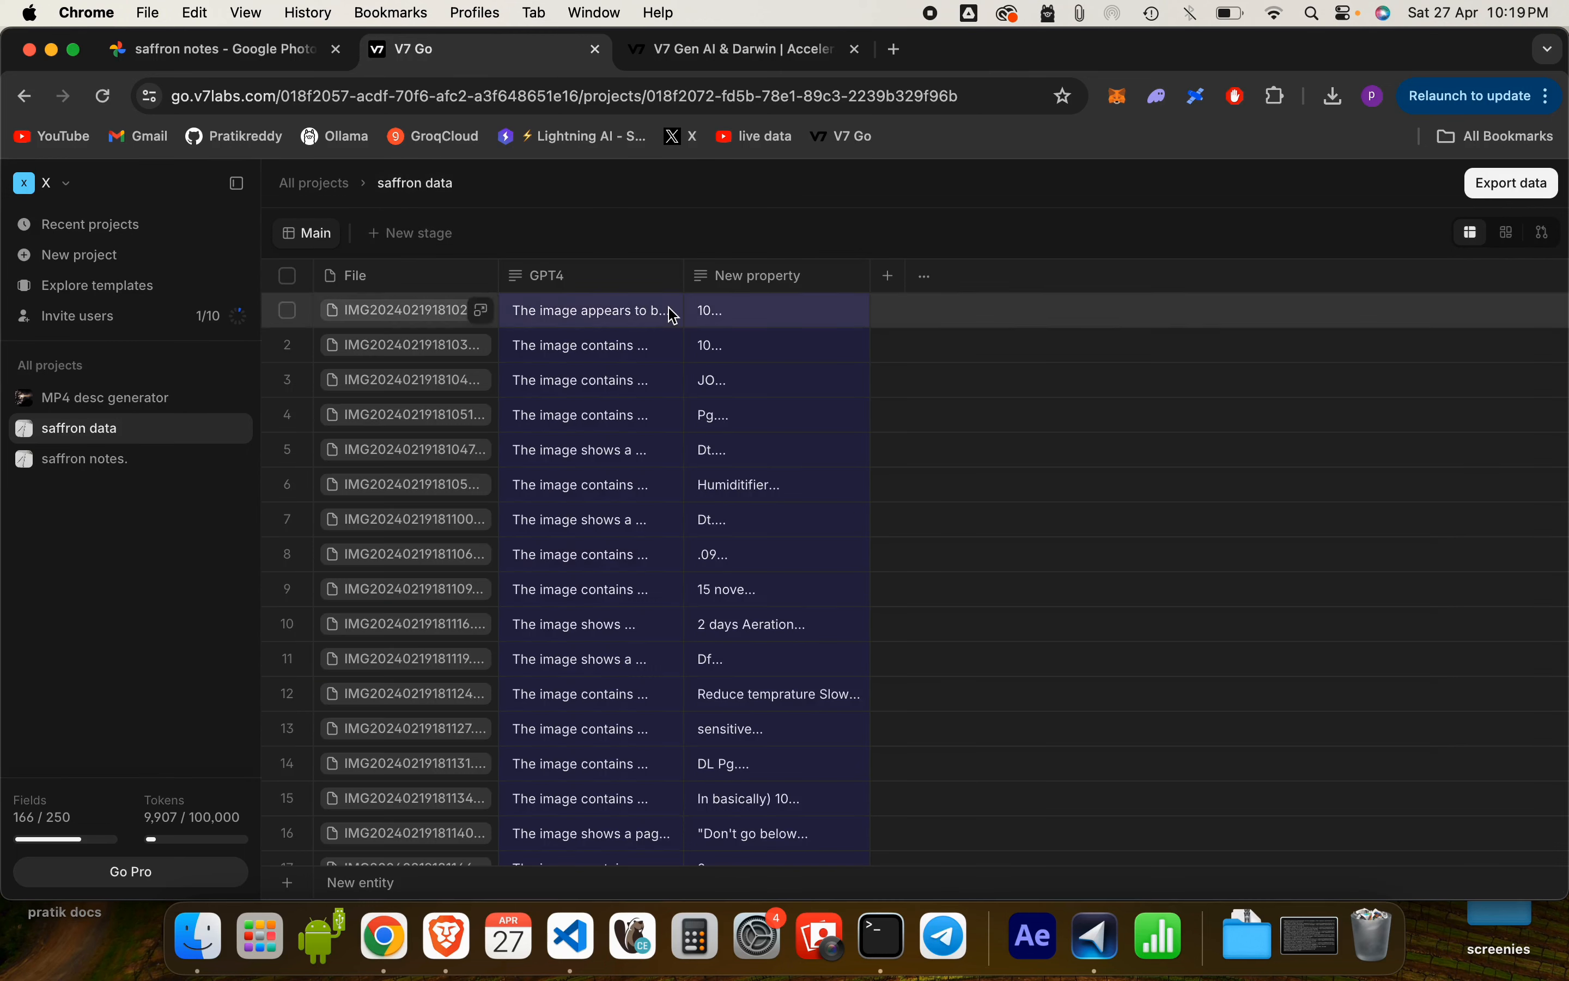
- Add a new Text property to the table with Claude 3 Opus as its tool
click(888, 276)
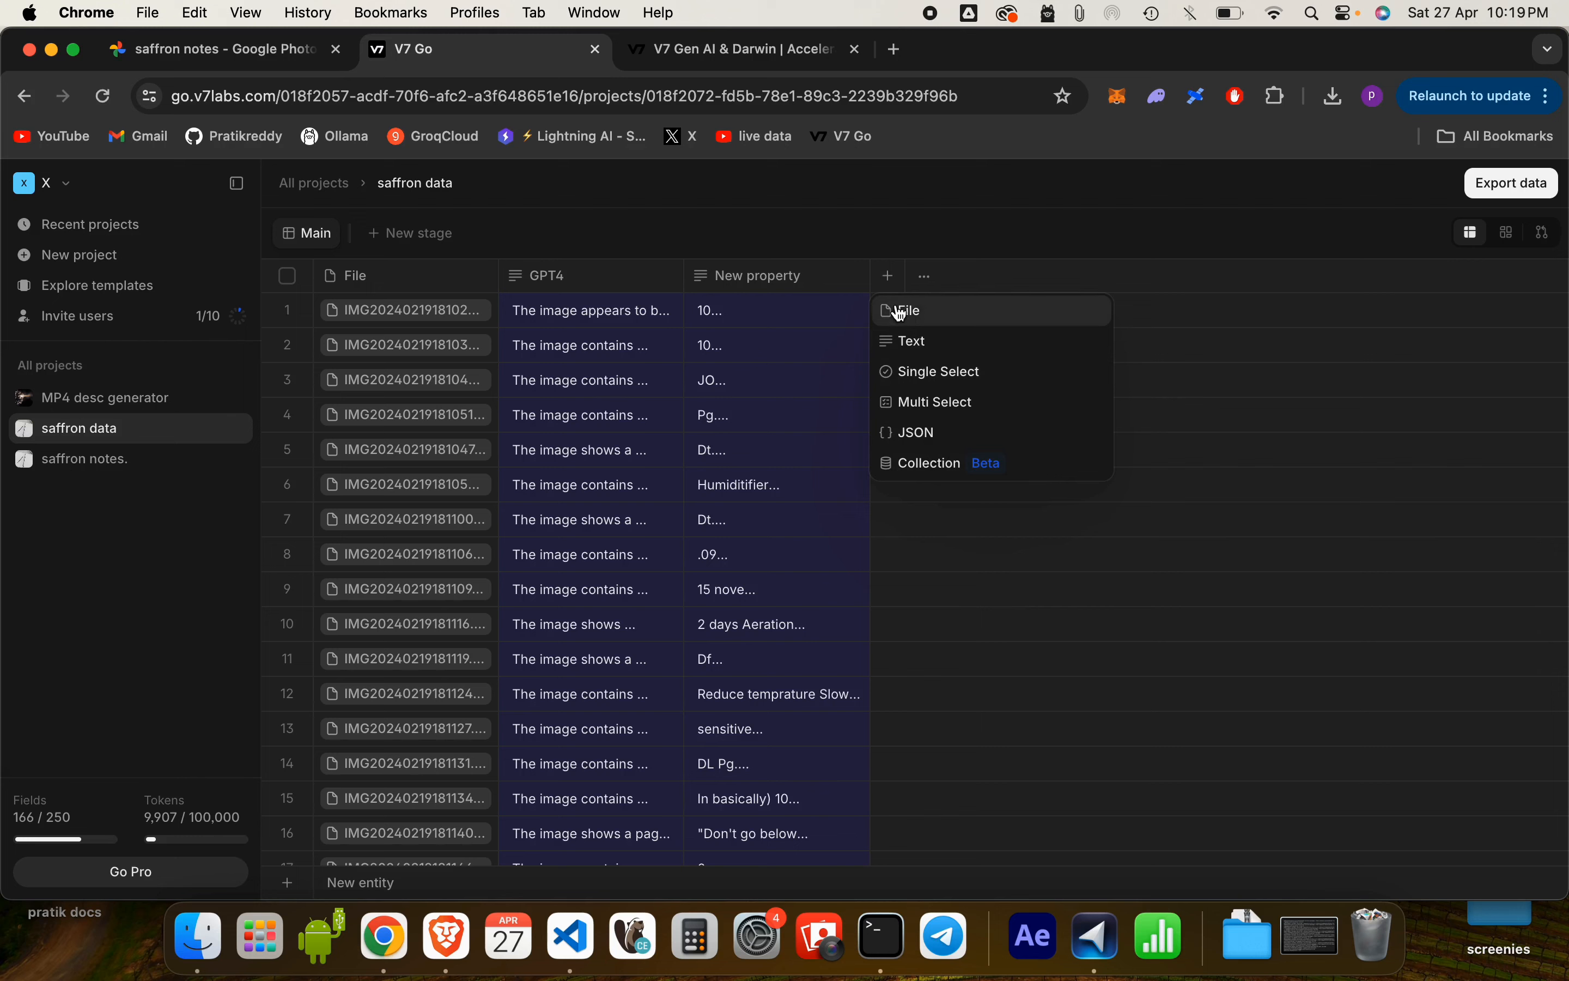
click(901, 349)
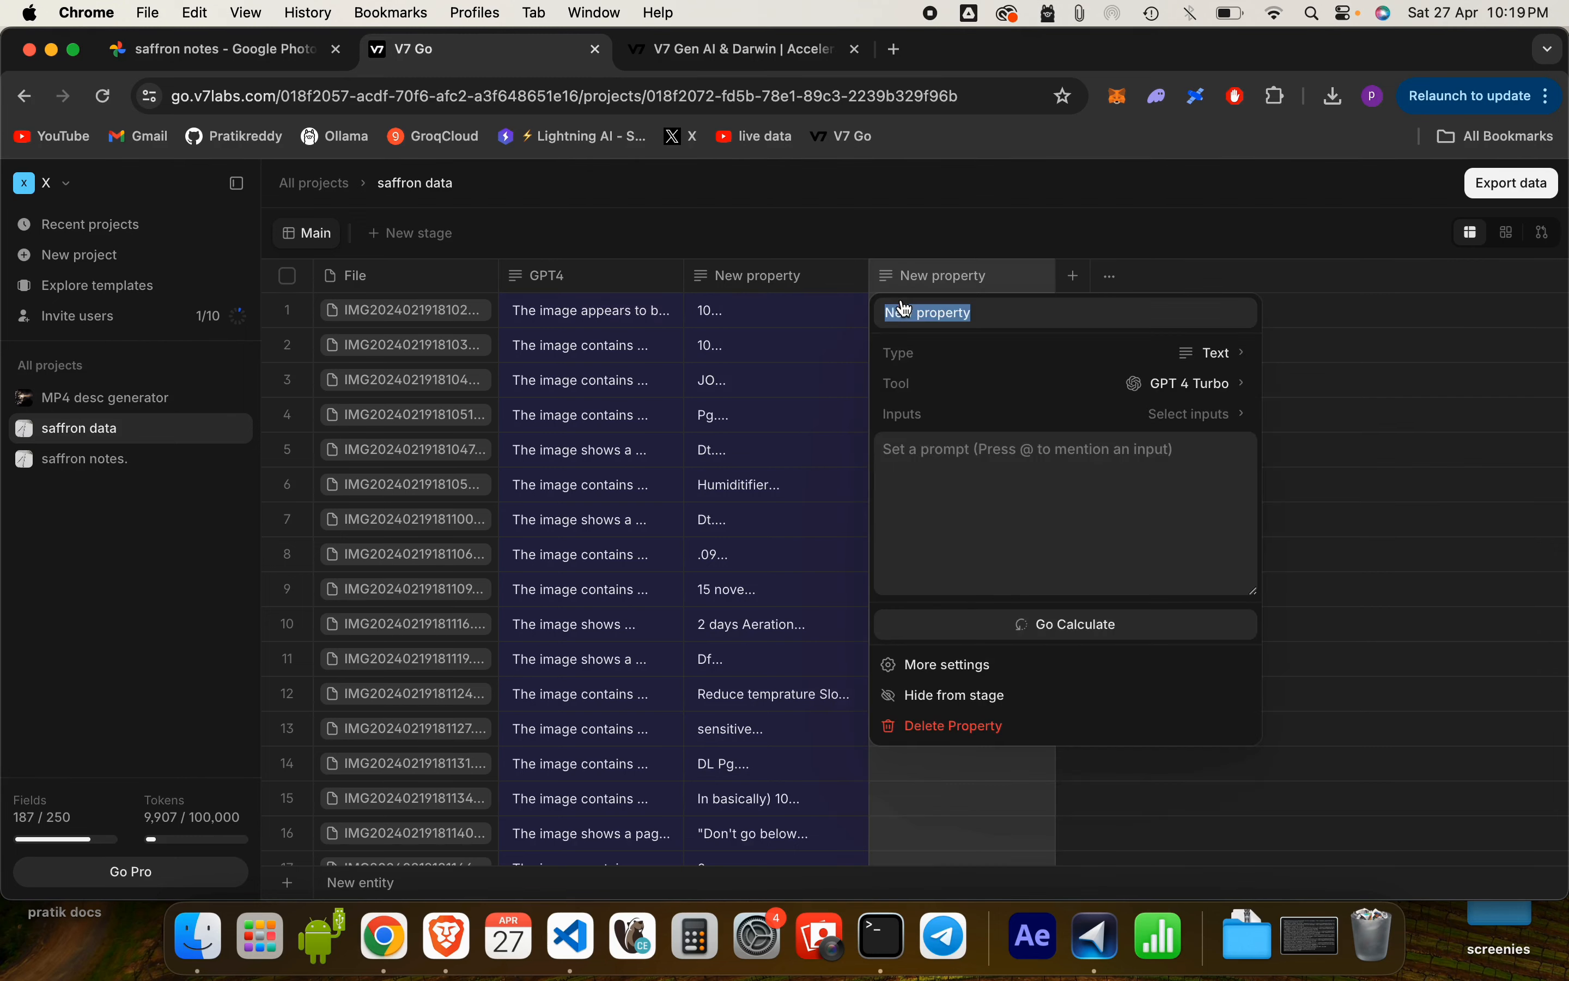
click(1090, 395)
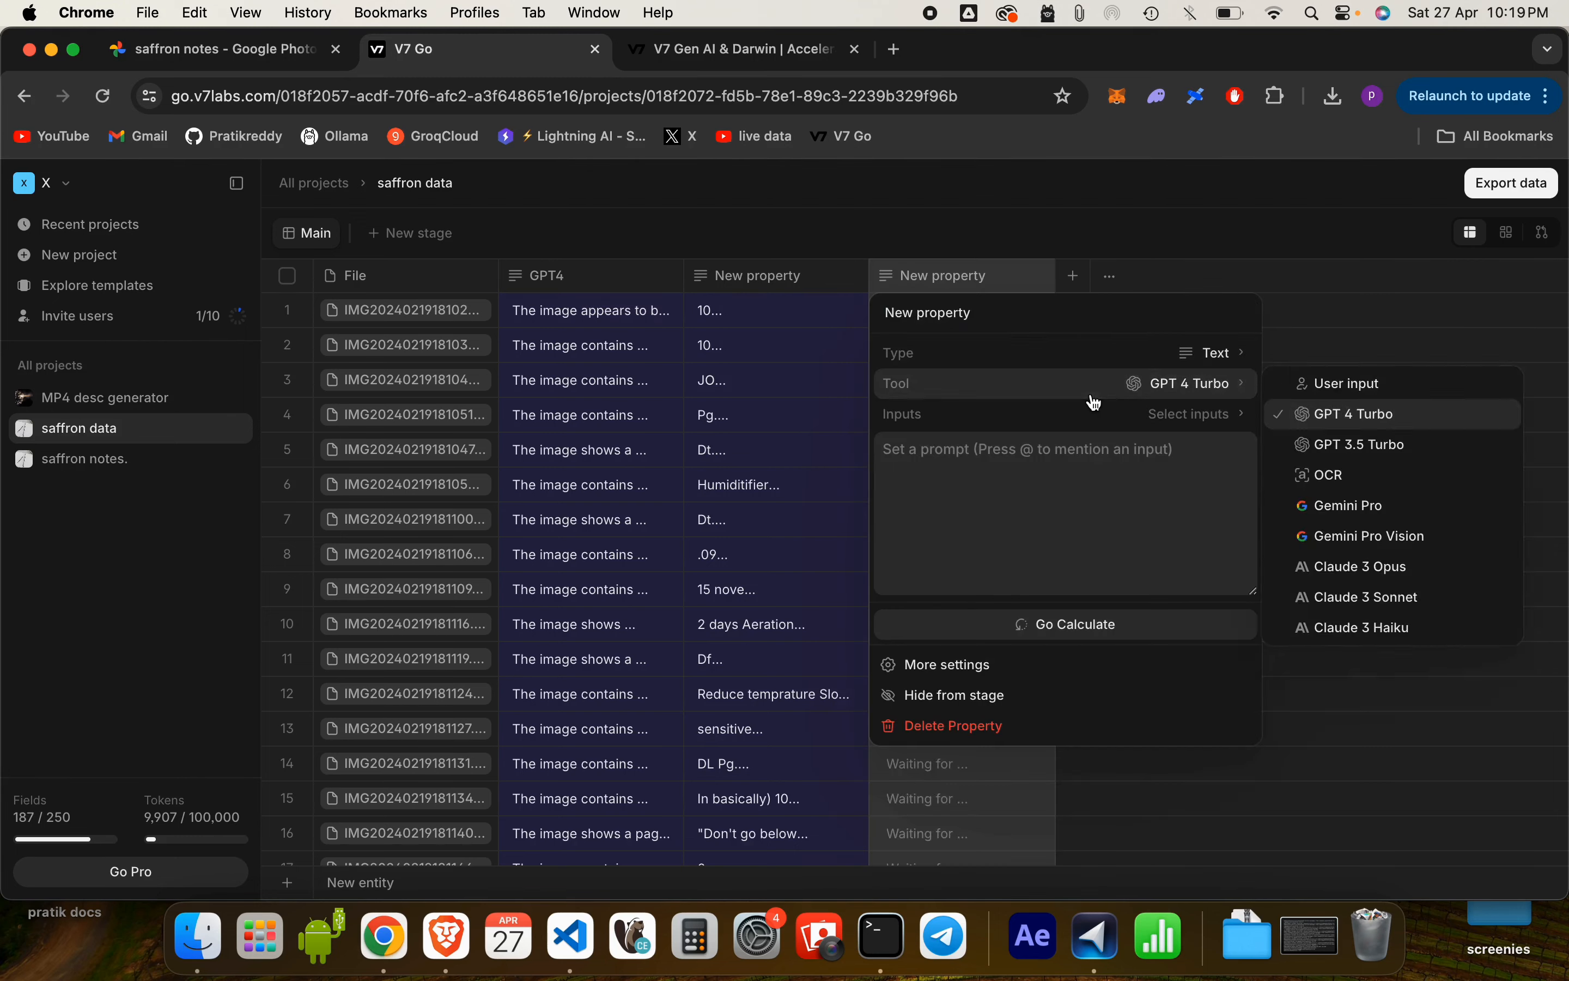
click(1401, 538)
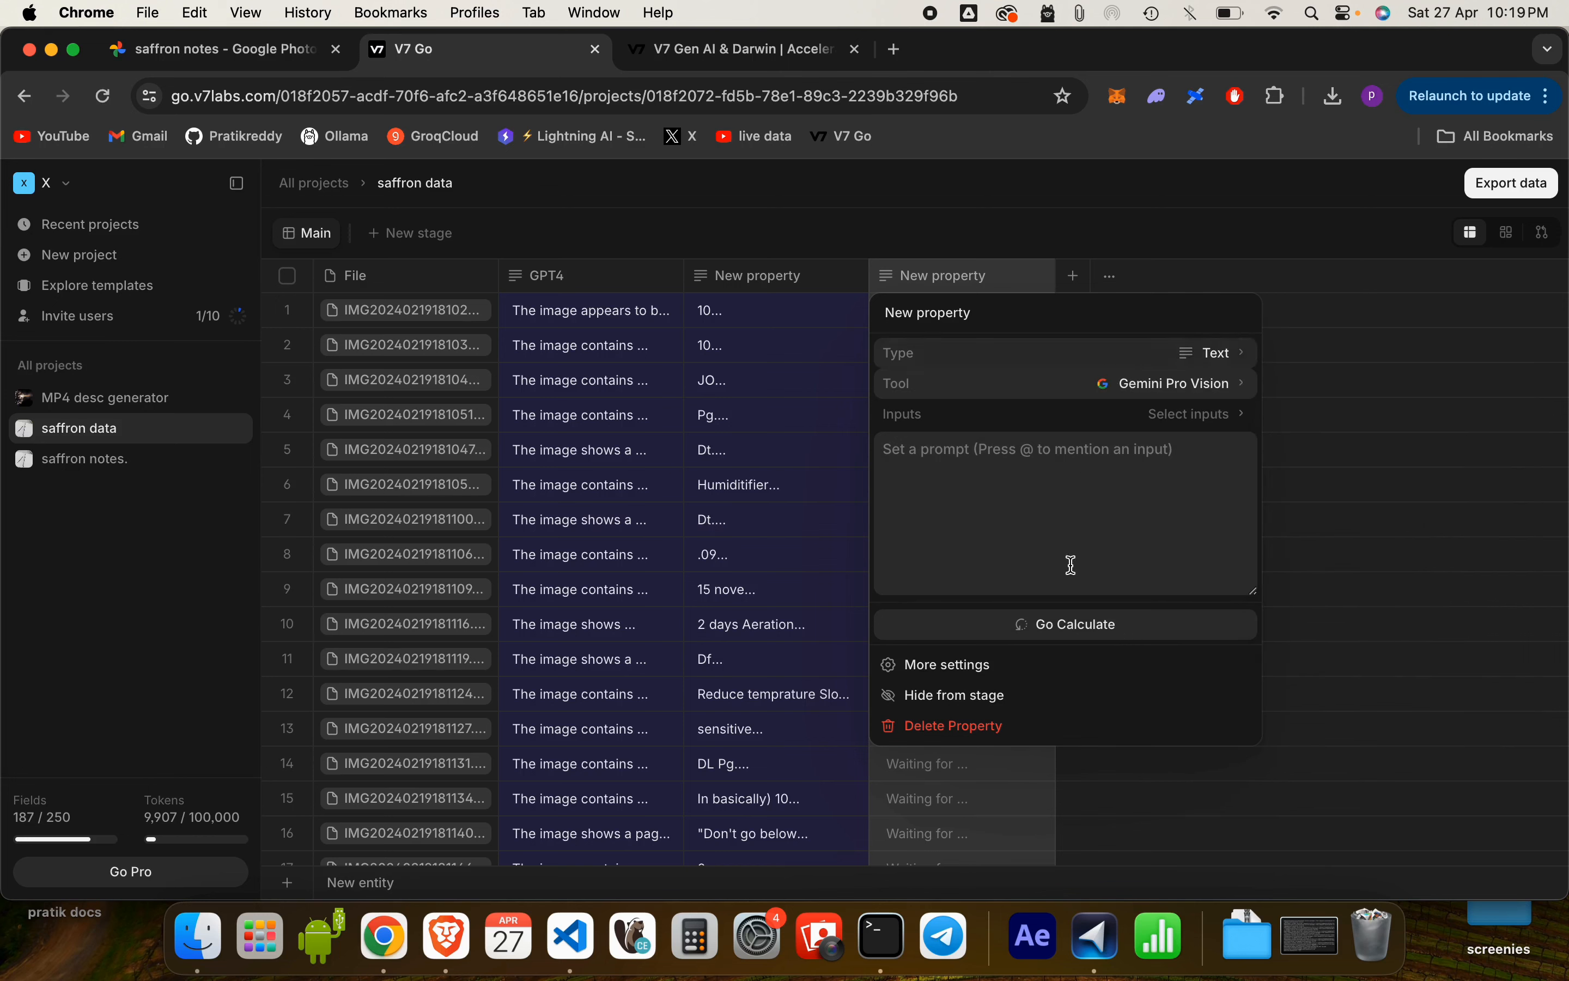
click(1180, 382)
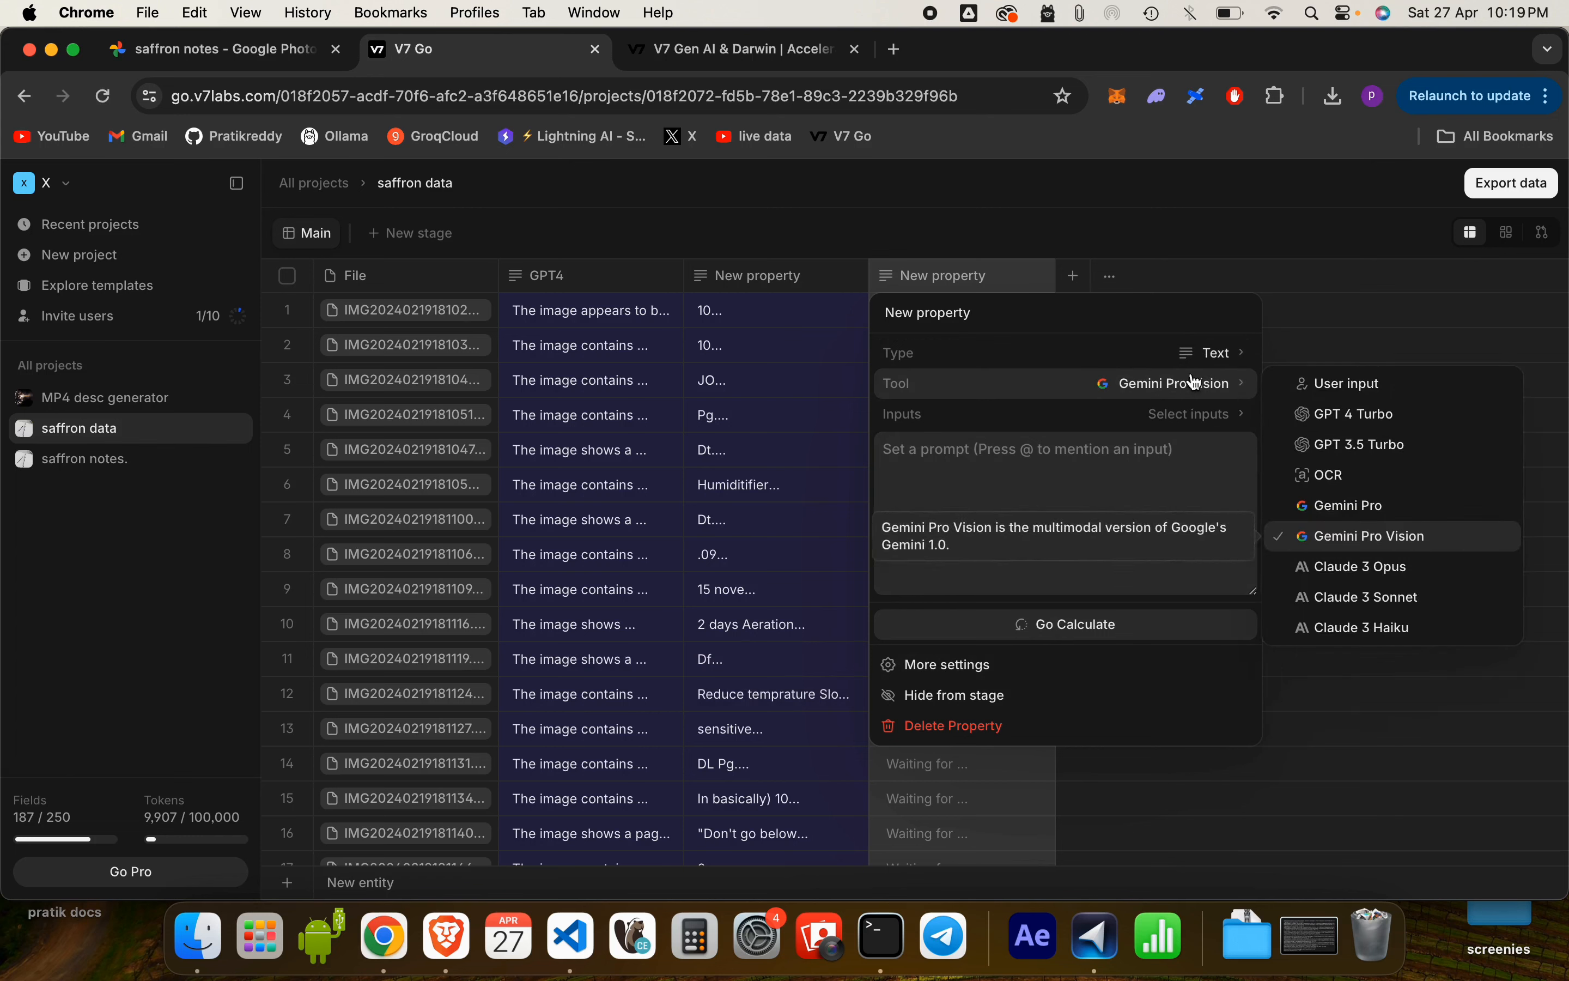
click(1396, 562)
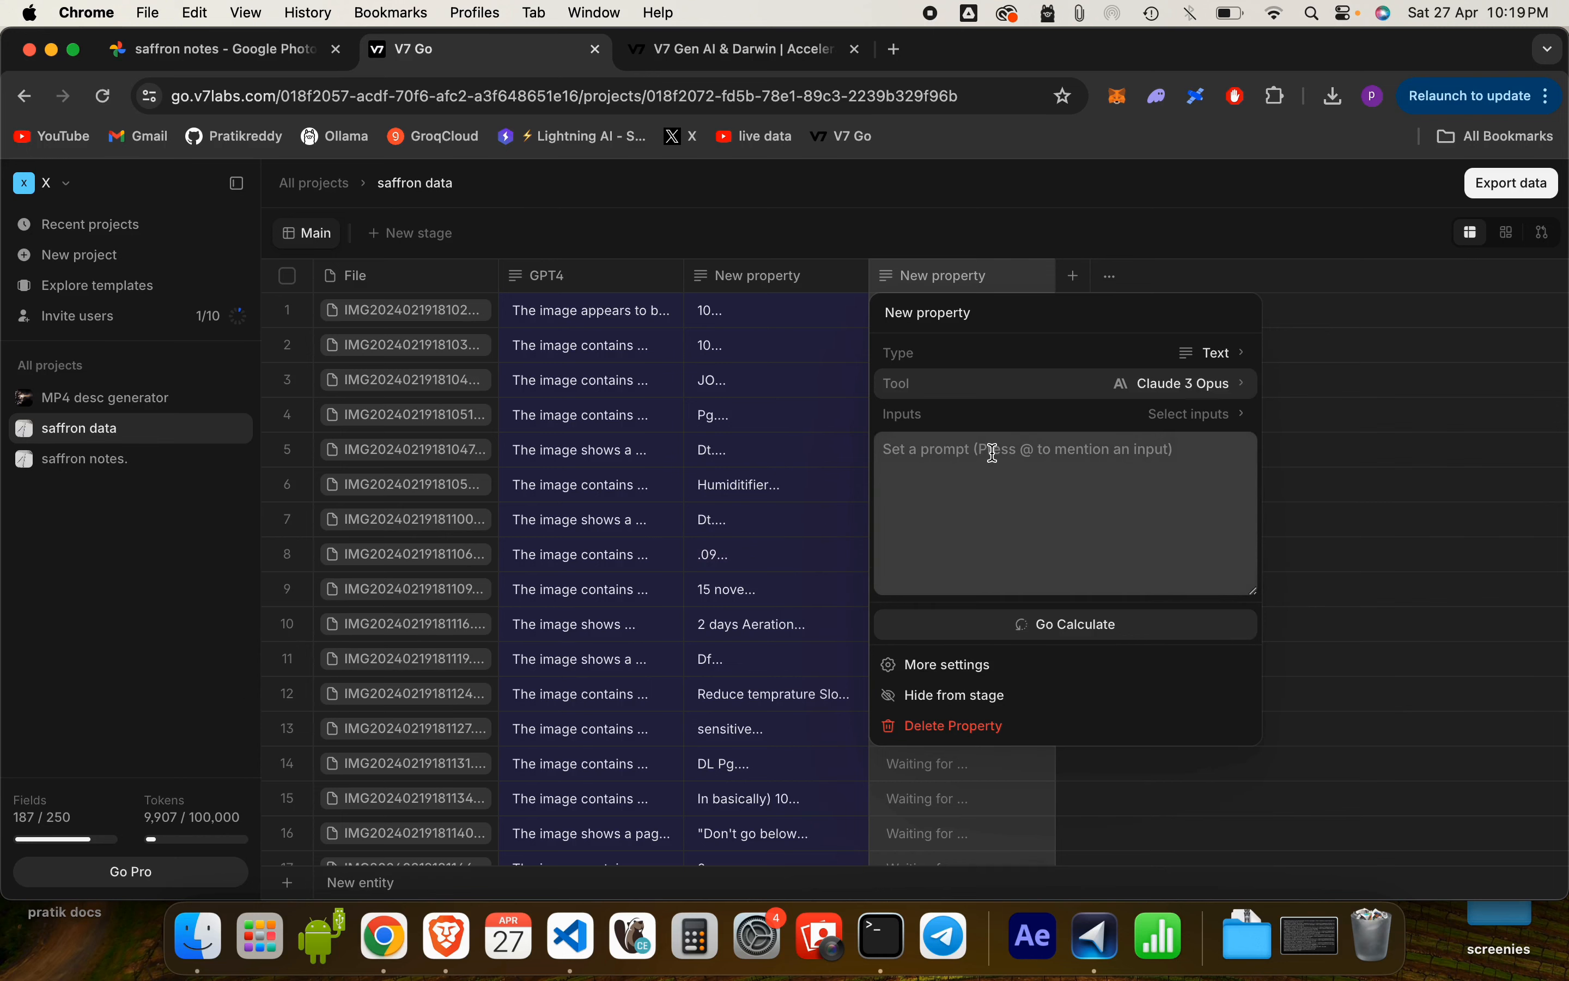
- Copy the GPT4 property's prompt about documenting data from the images into the new Claude 3 Opus property
click(623, 292)
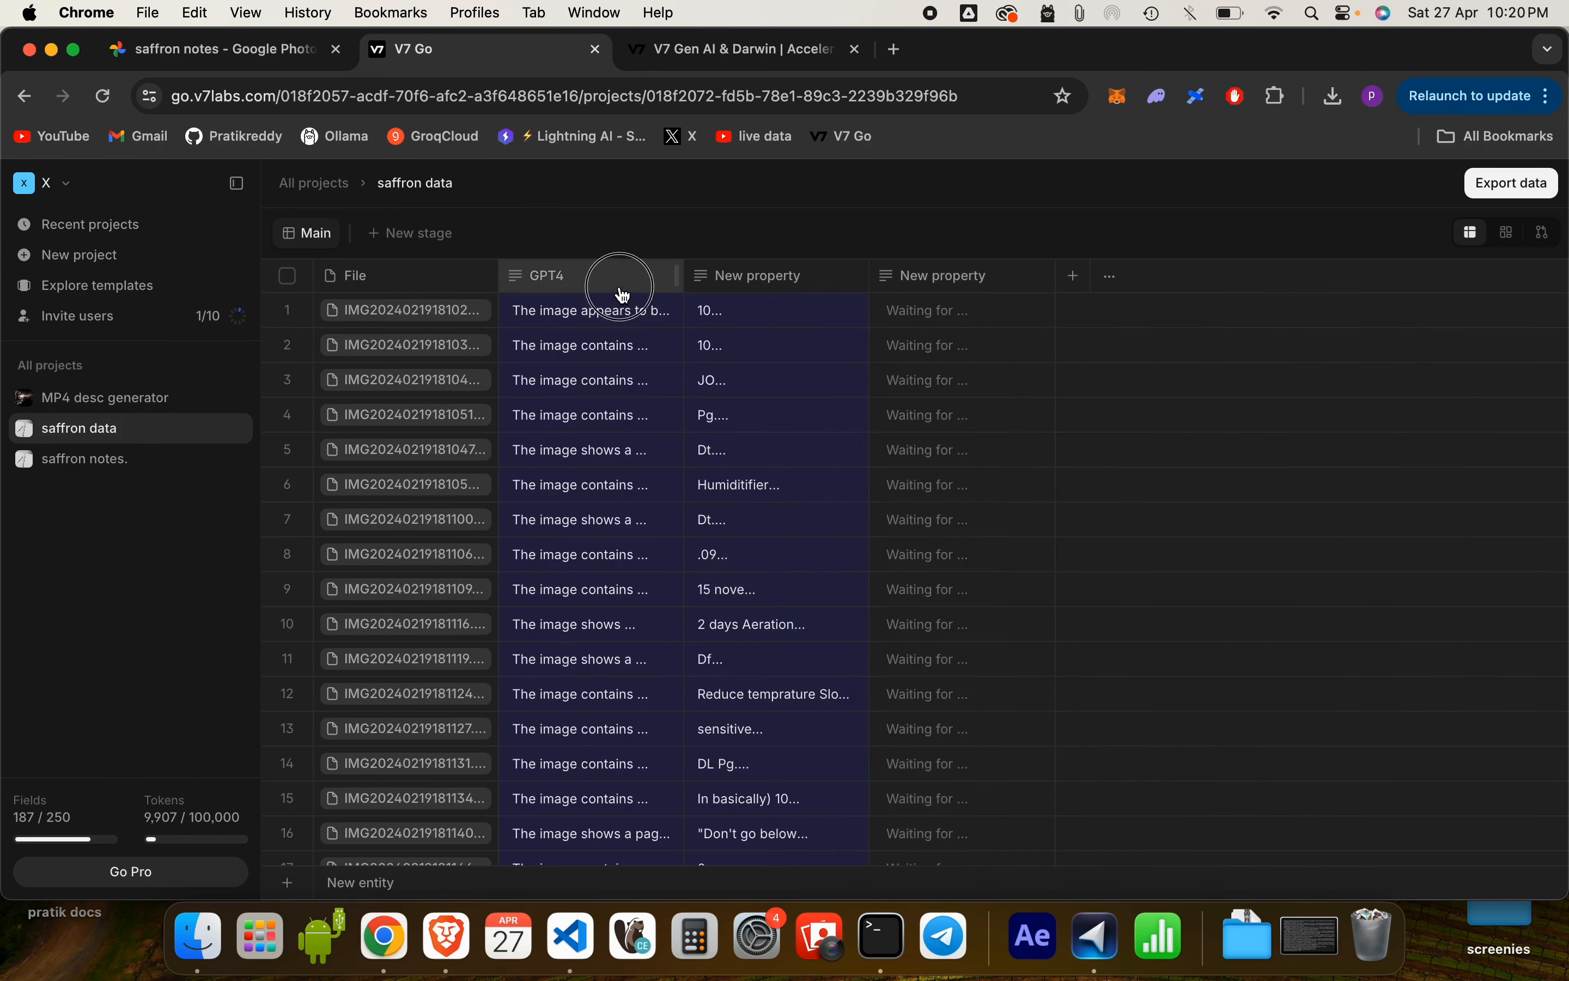
click(634, 504)
drag(635, 505, 512, 449)
key(super+c)
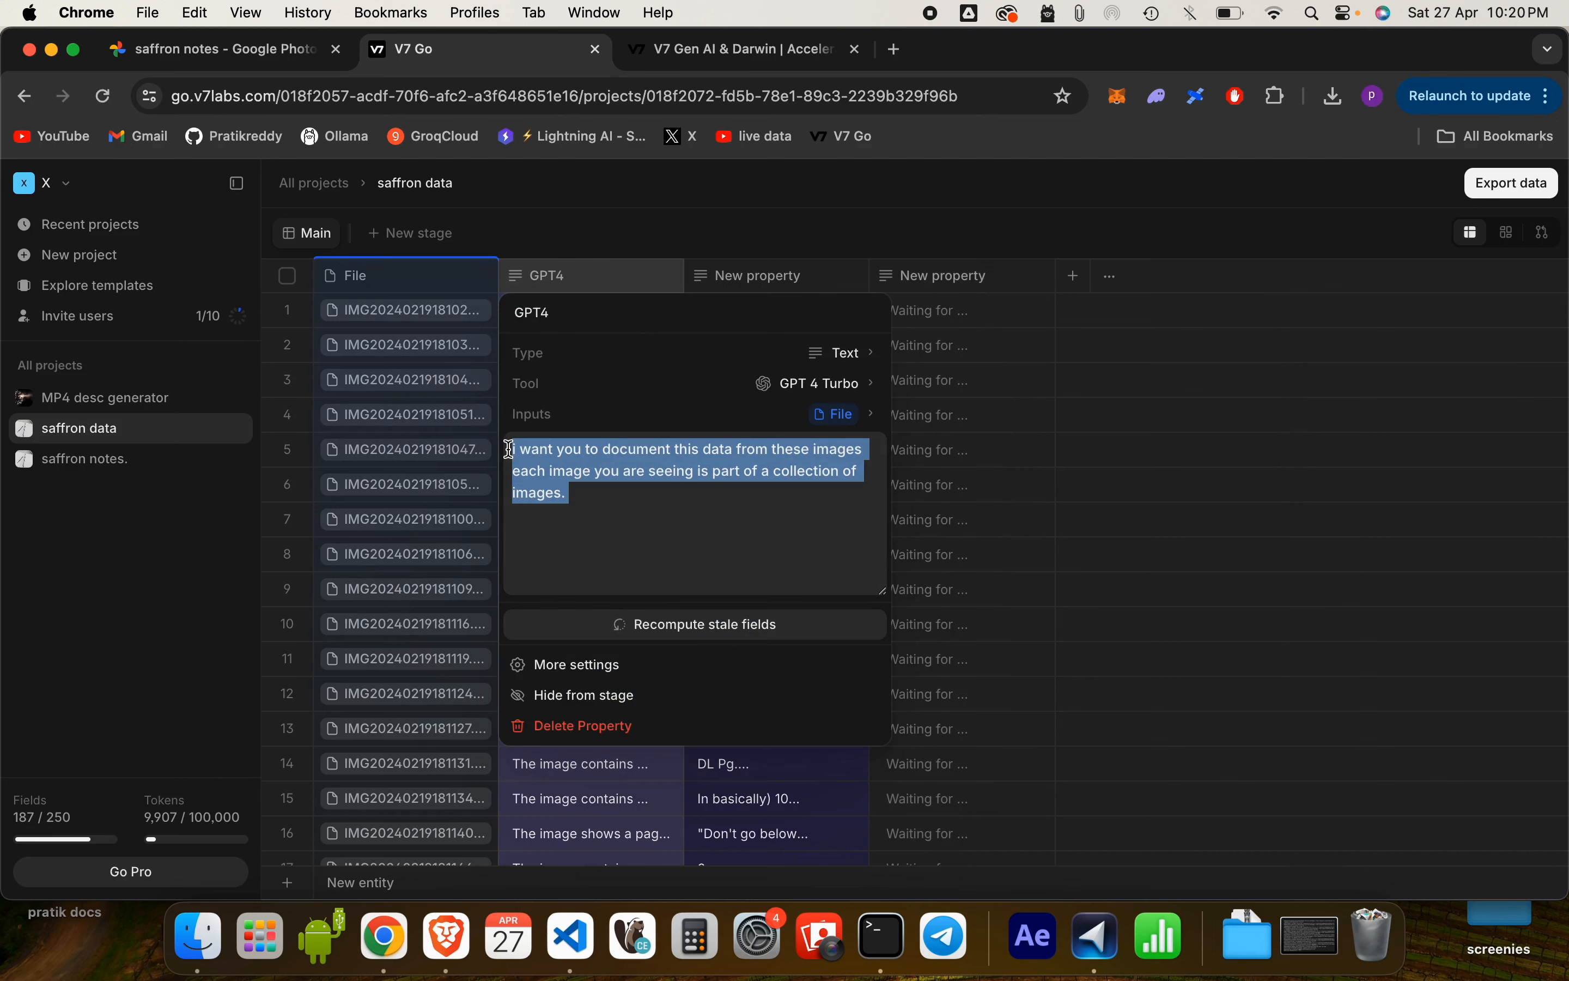
click(985, 291)
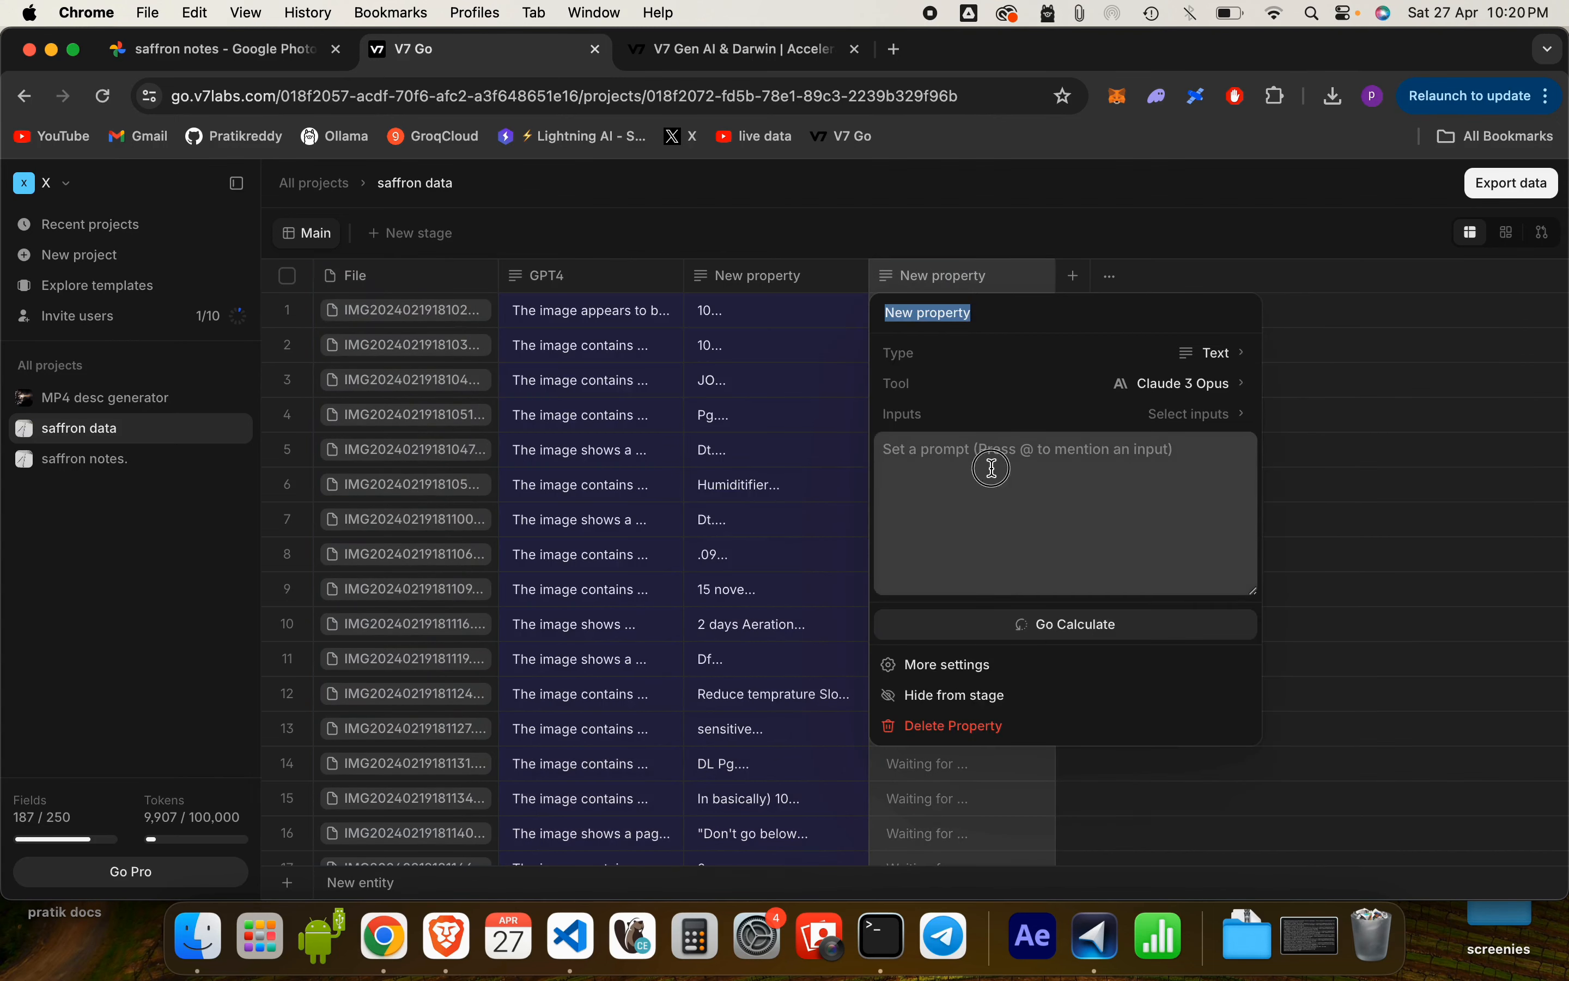
click(993, 469)
key(super+v)
- Set File as the input of the Claude 3 Opus property and calculate it for all rows
click(1122, 415)
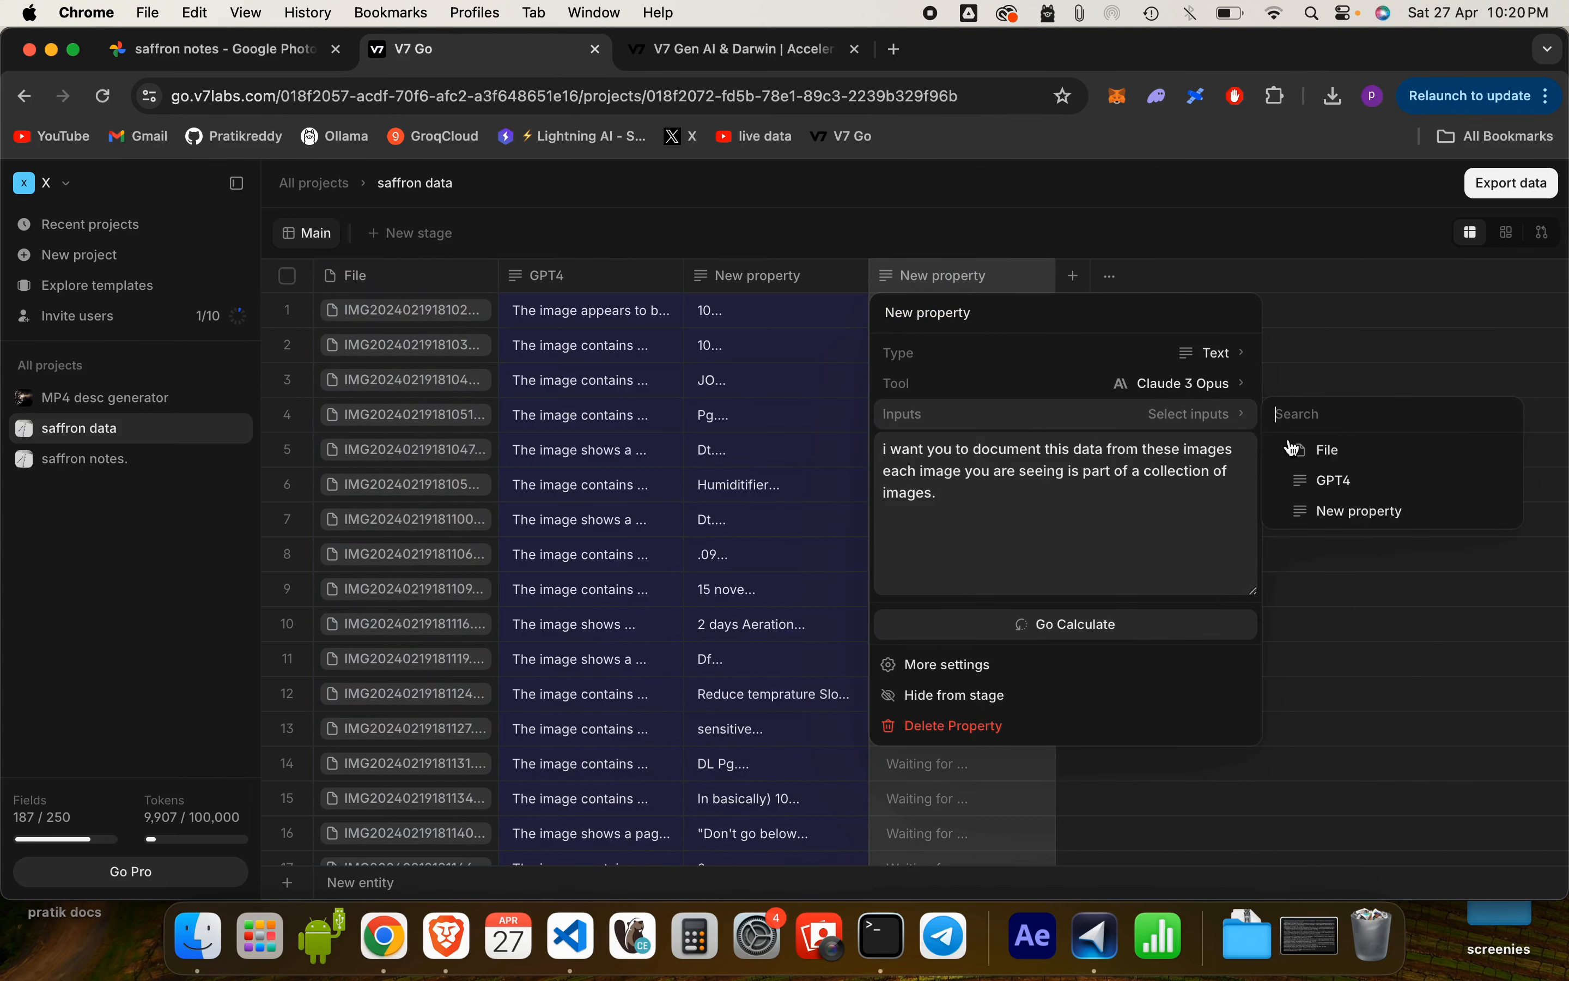
click(1294, 447)
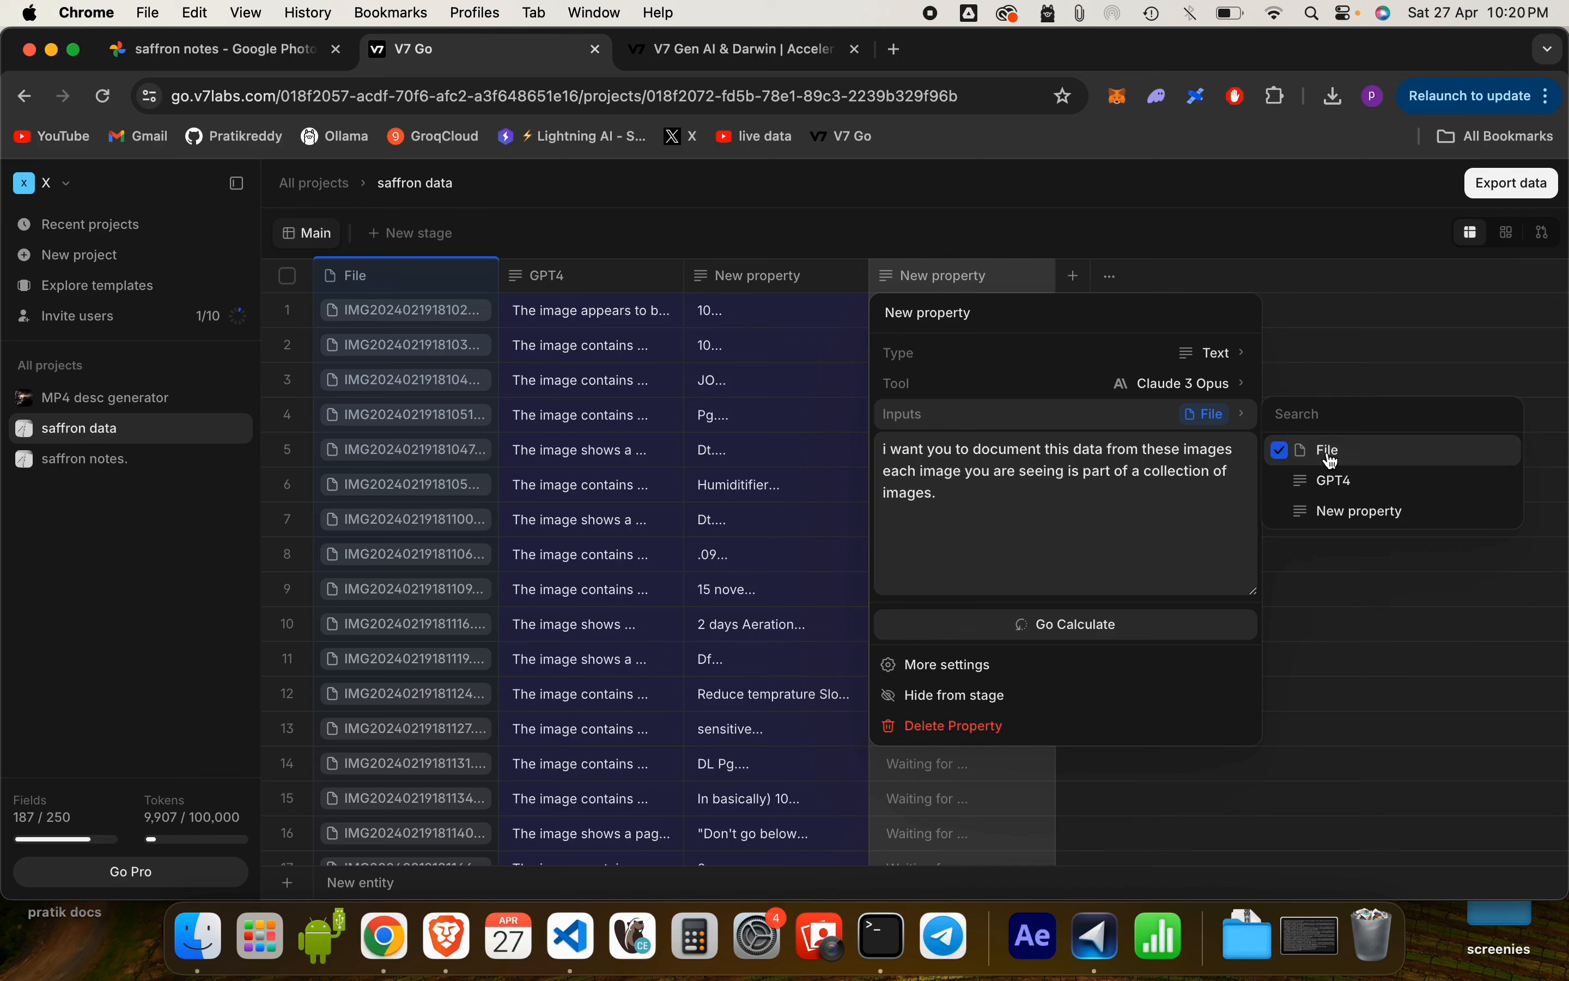
click(1028, 633)
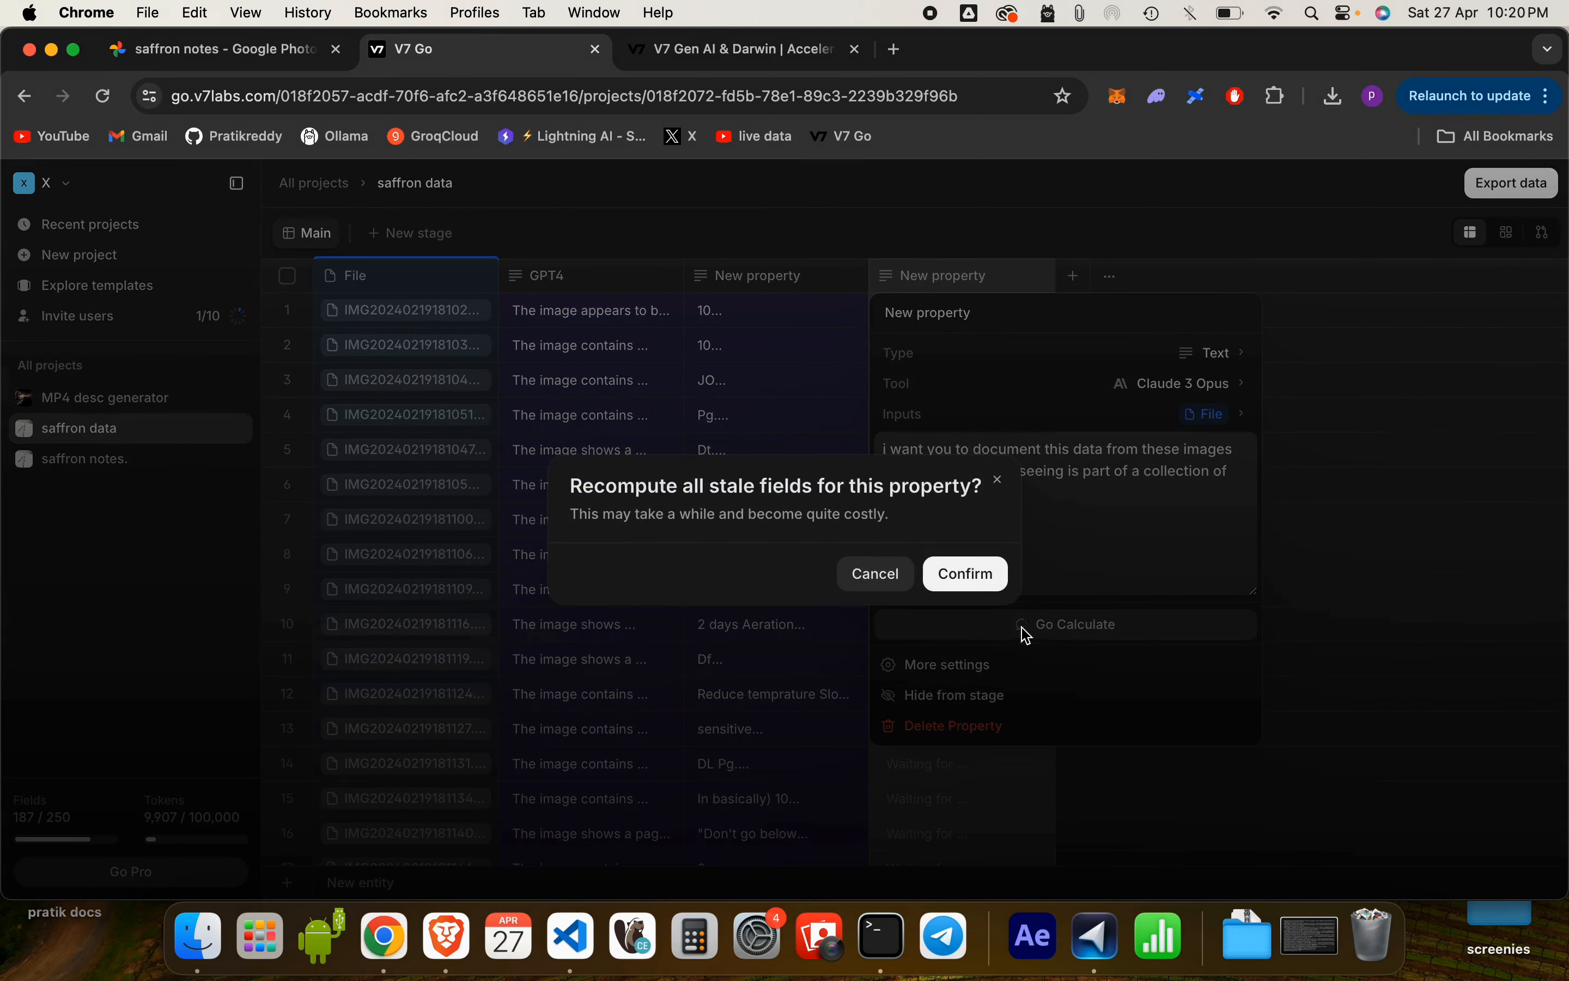
click(971, 576)
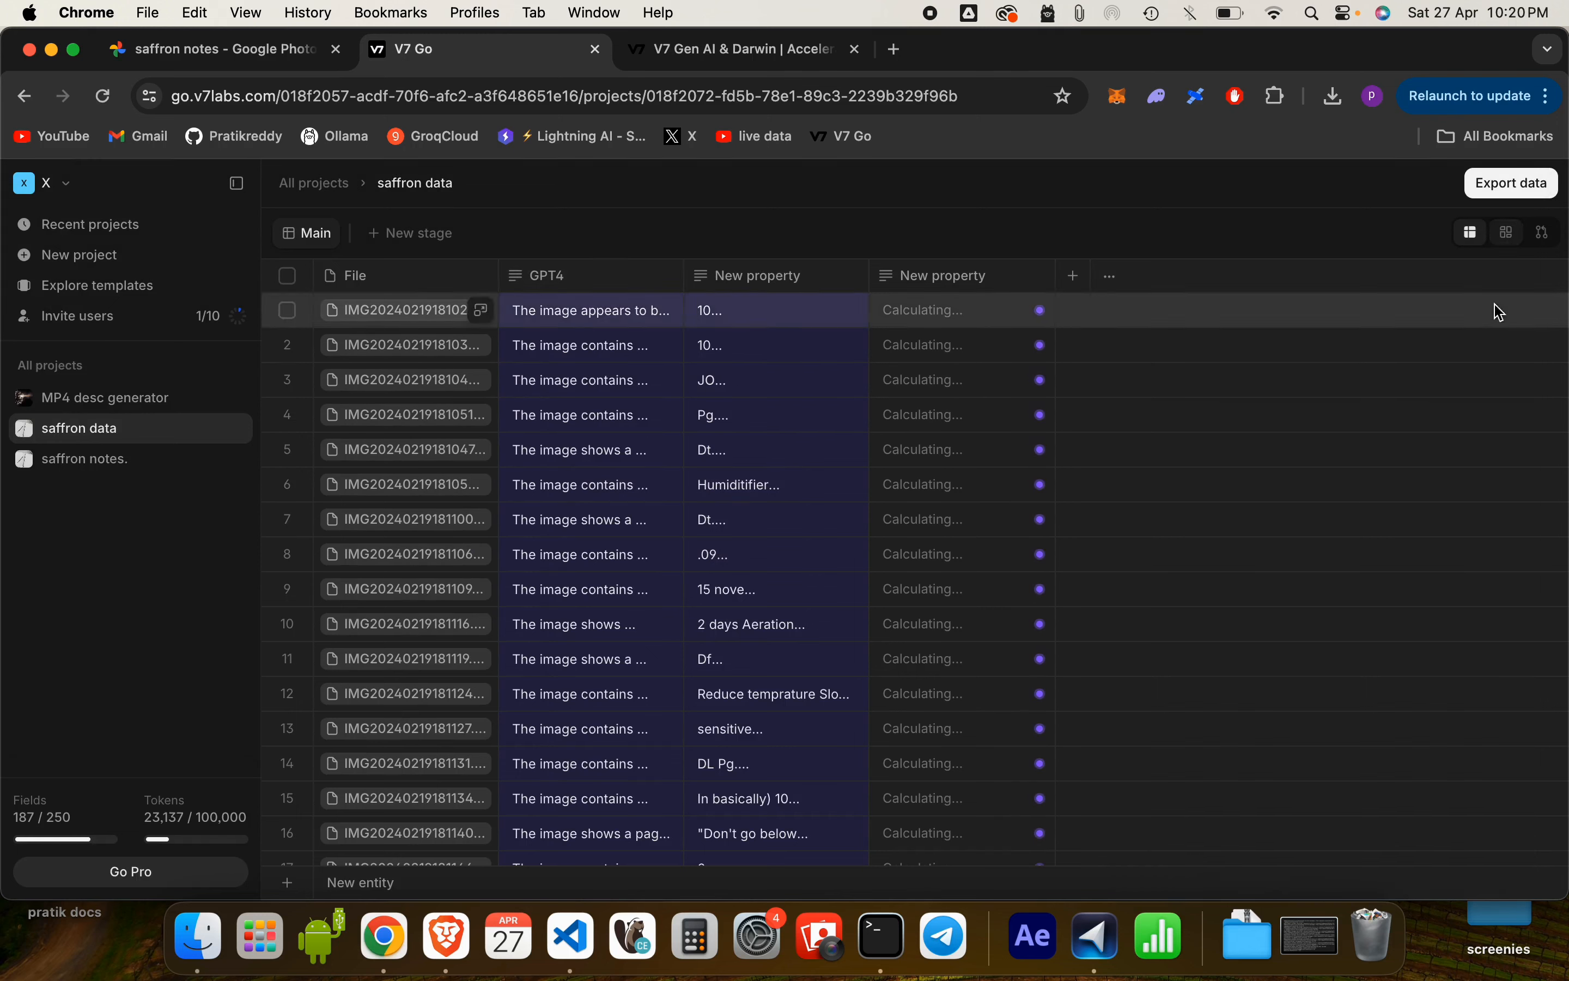
- In the single-entity view, place the Claude output card directly below GPT4 and the OCR card in a separate column
click(1510, 244)
scroll(791, 505, down, 2)
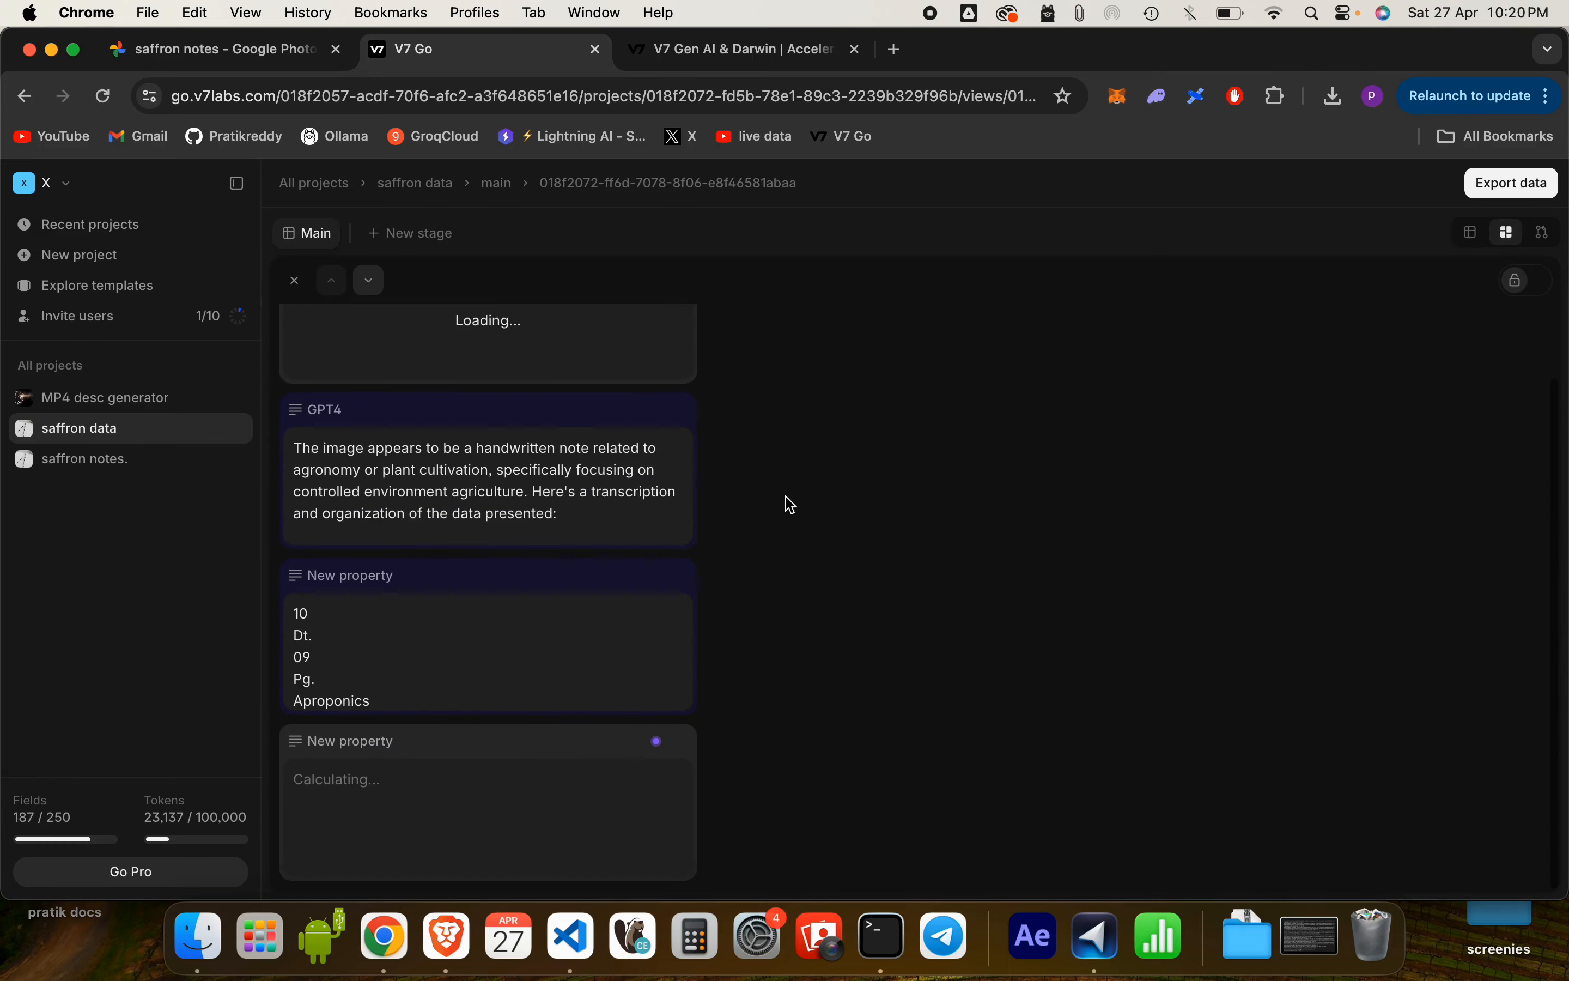
drag(483, 743, 904, 495)
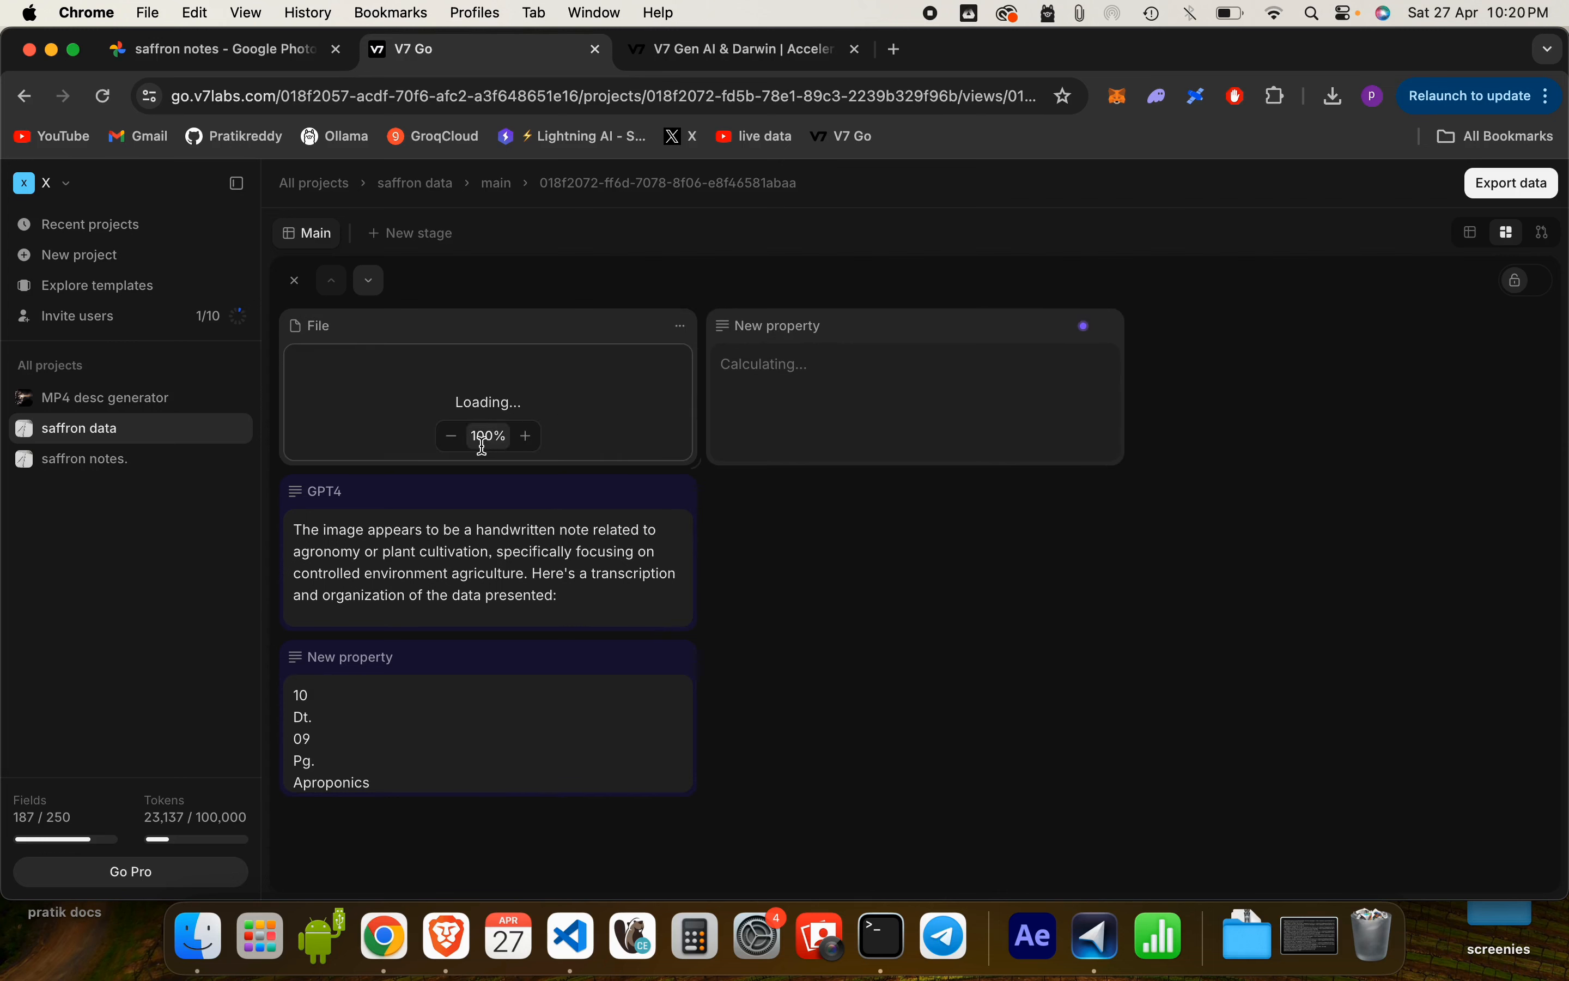
drag(802, 359, 810, 396)
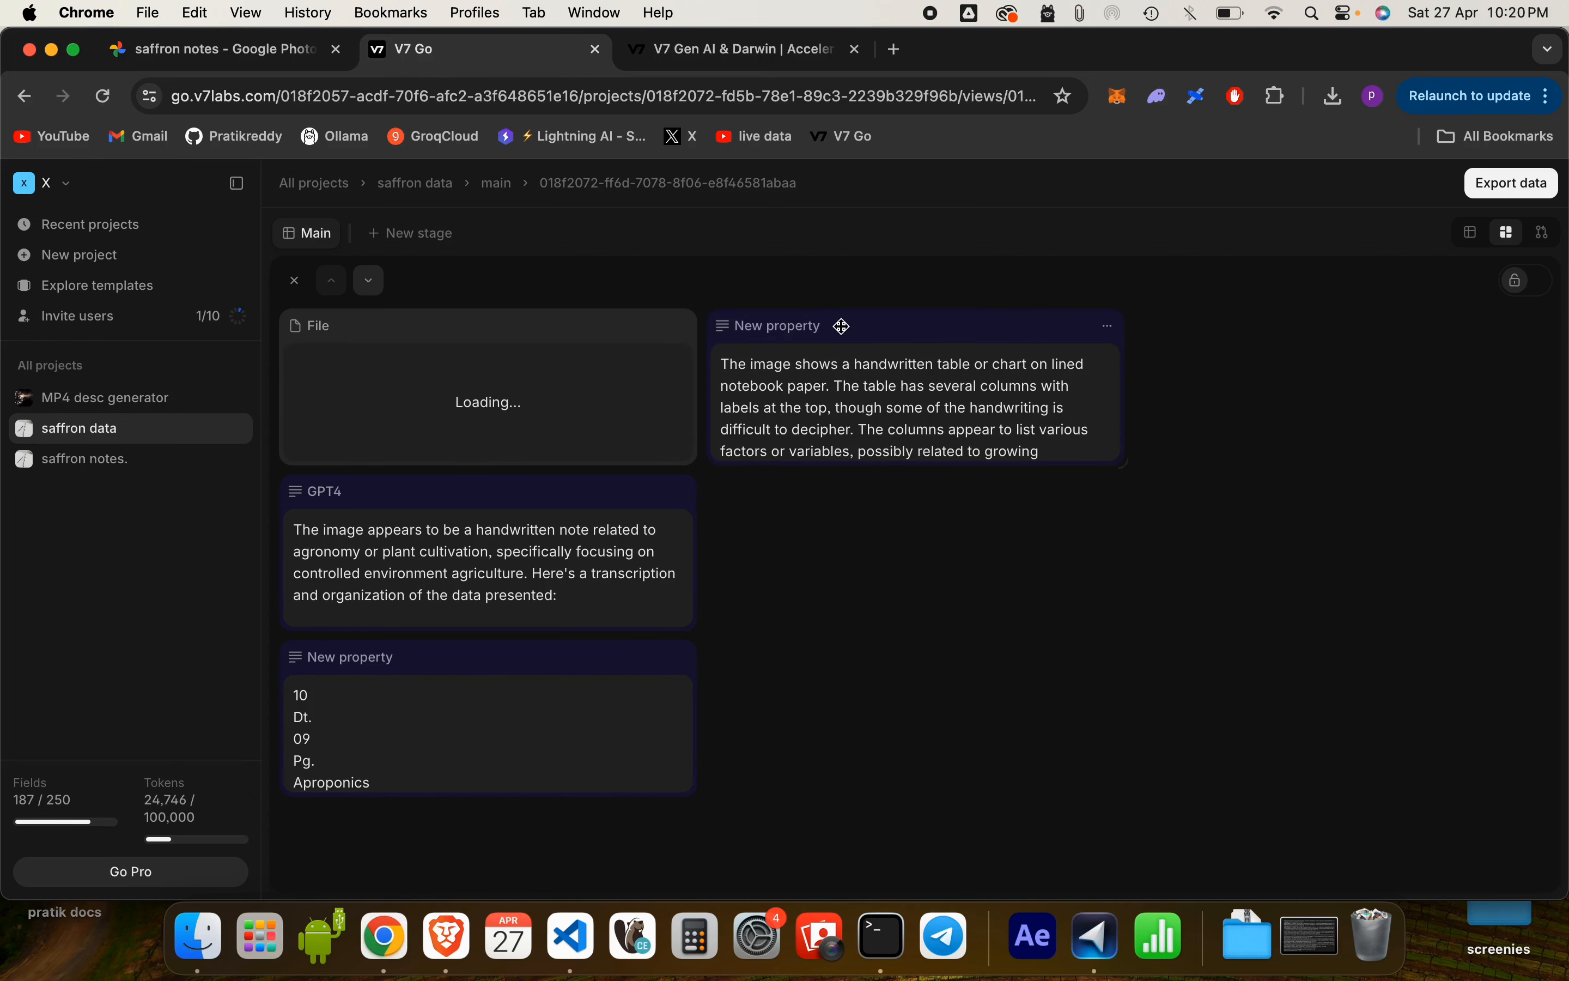
drag(842, 327, 843, 513)
drag(592, 655, 1387, 624)
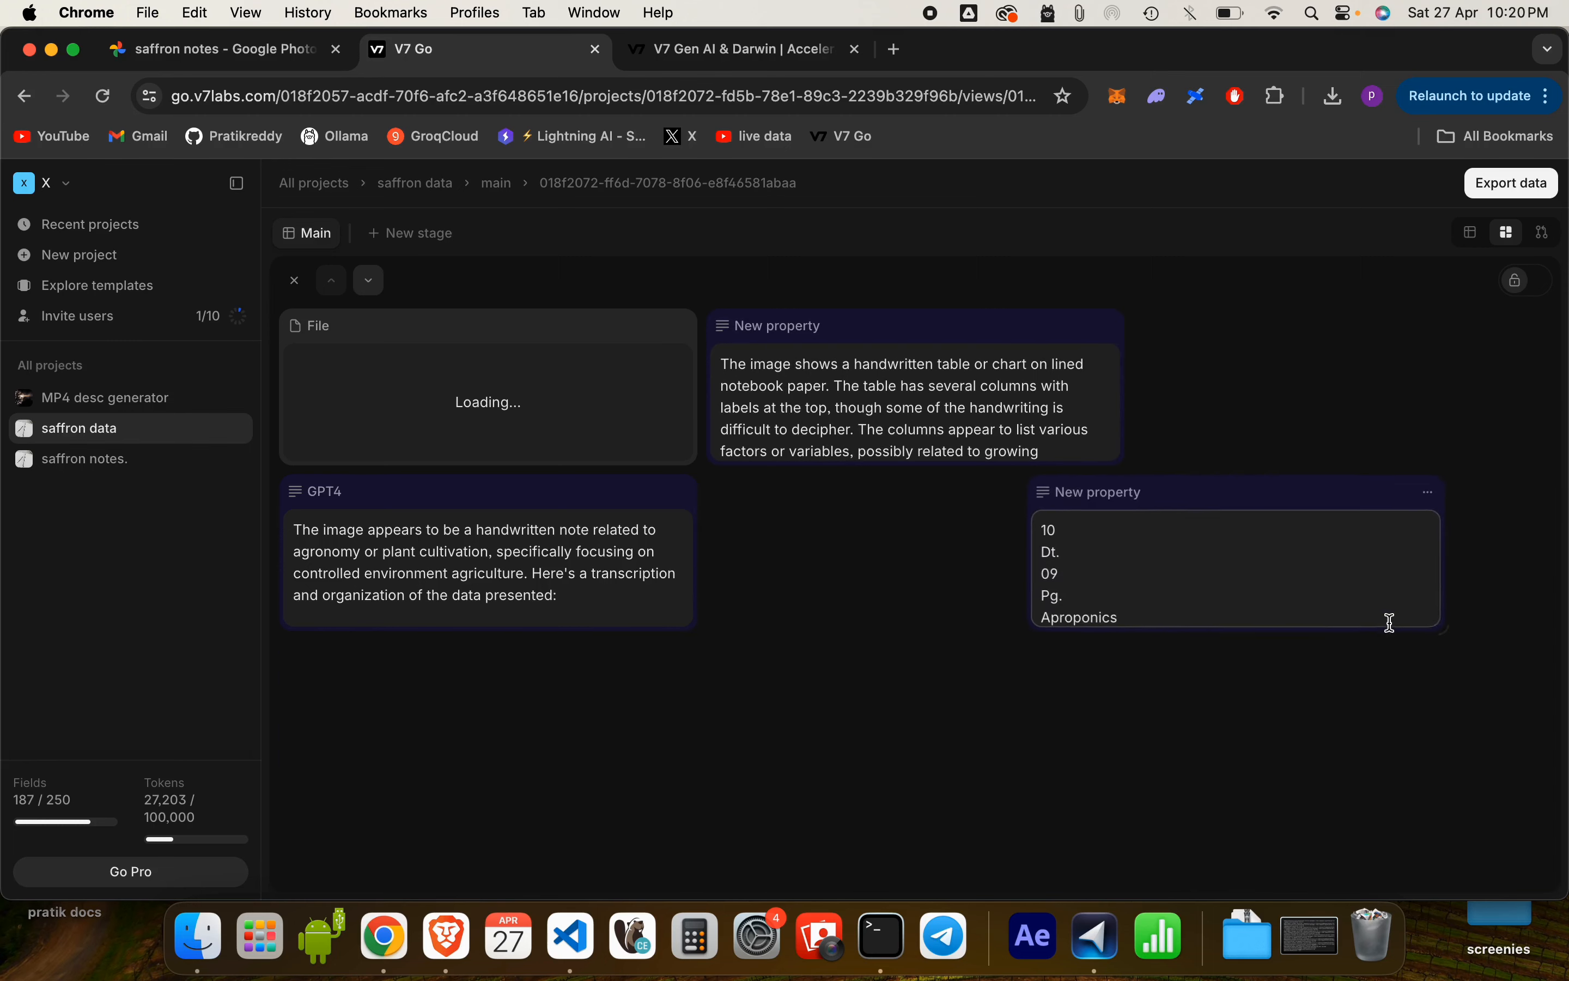
drag(1018, 346, 690, 694)
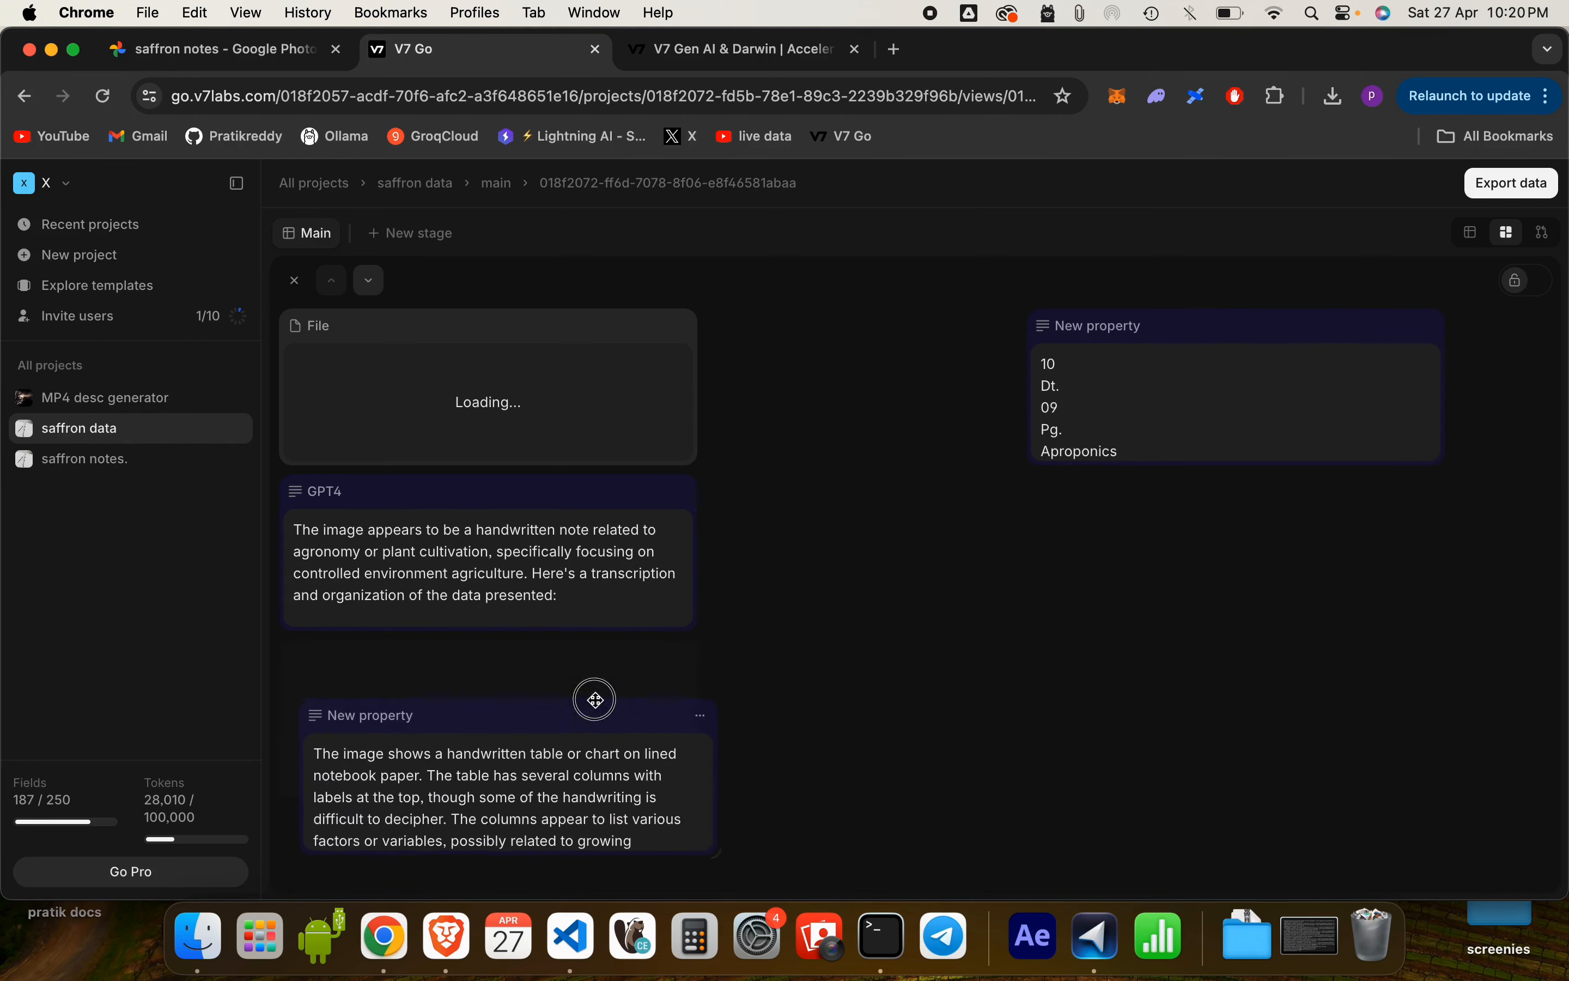
- Rename the Claude 3 Opus property to "claude"
click(683, 660)
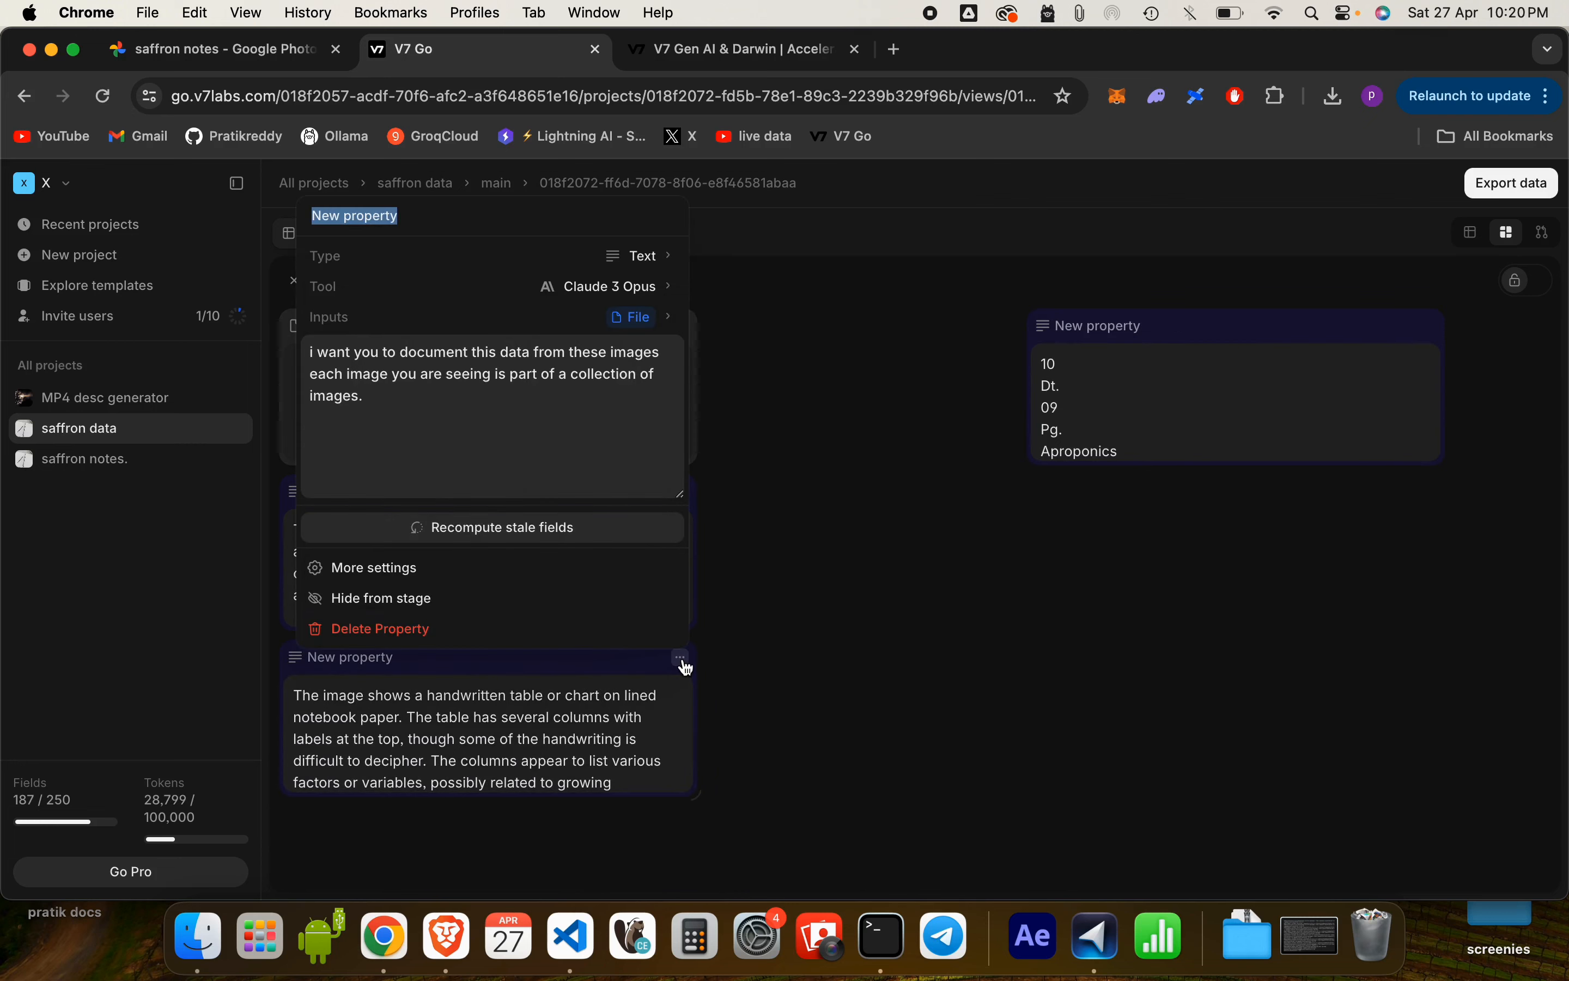
text(claude)
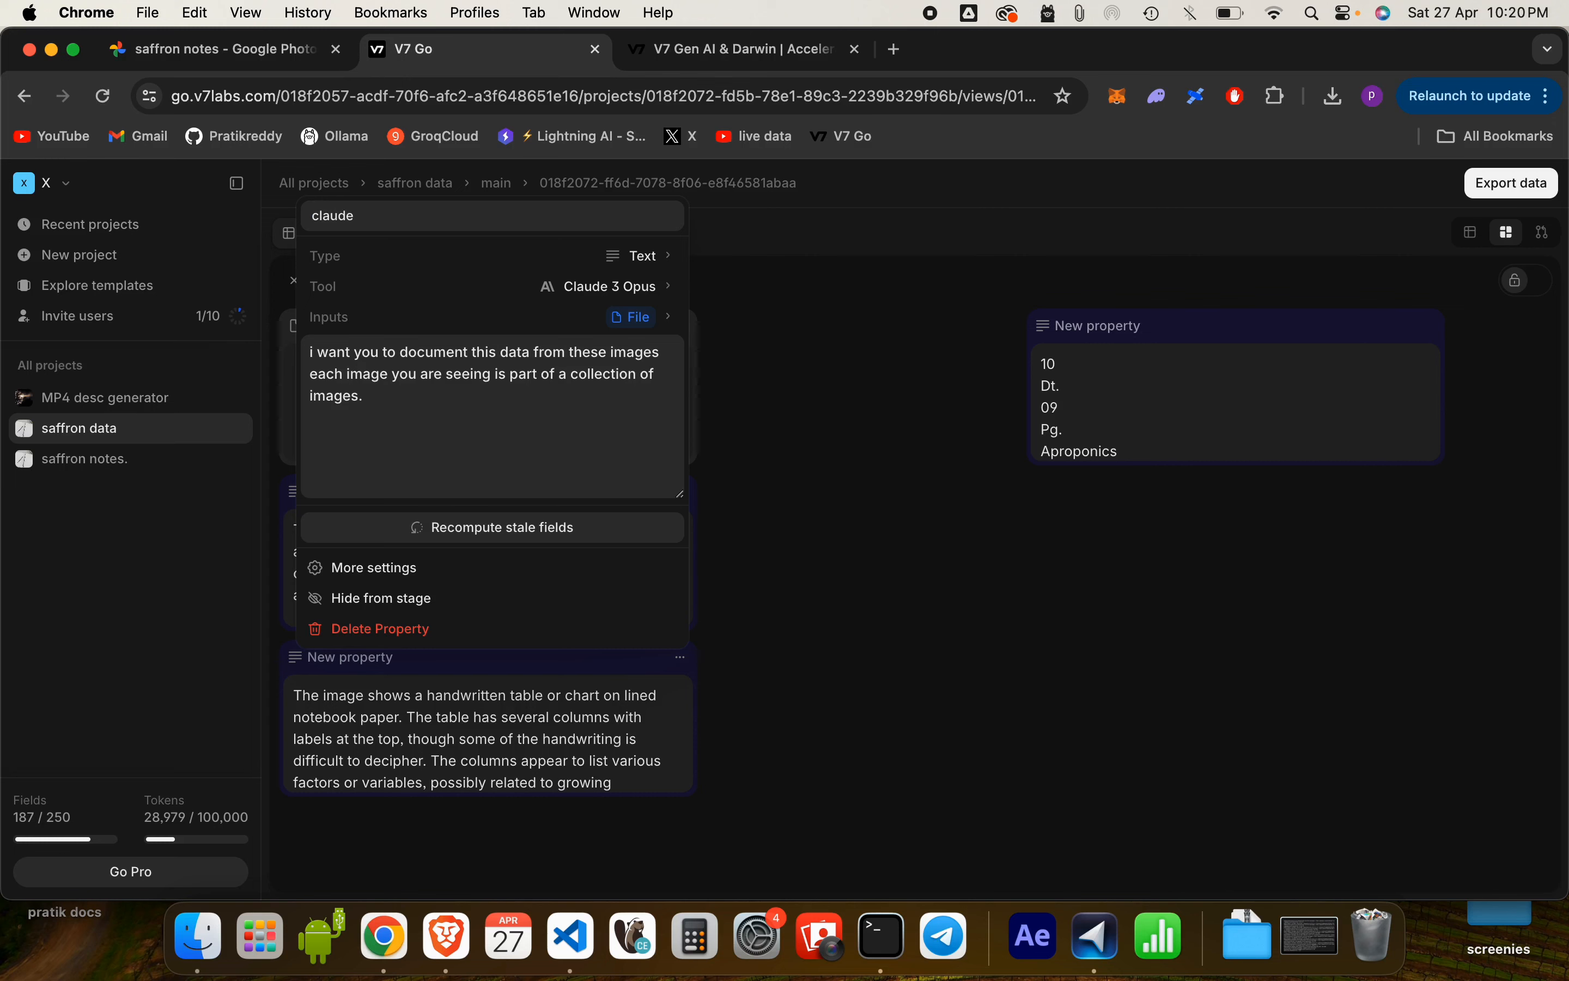
click(788, 467)
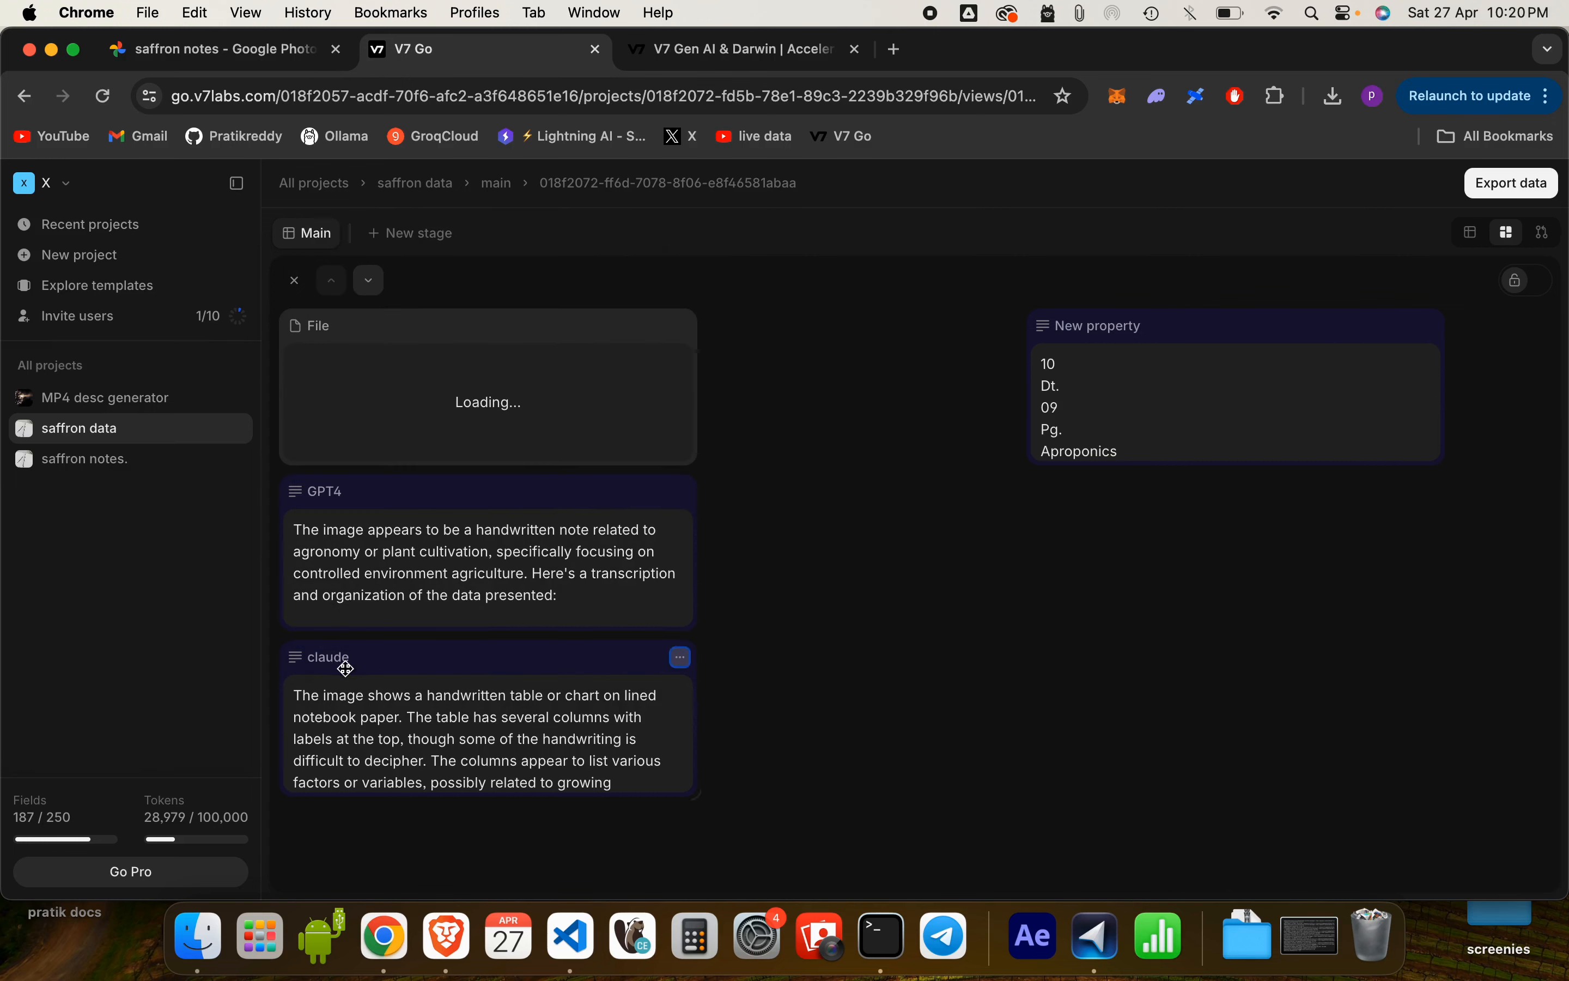
- Compare the claude and GPT4 outputs for the first image and check the GPT4 property's settings
scroll(344, 733, down, 5)
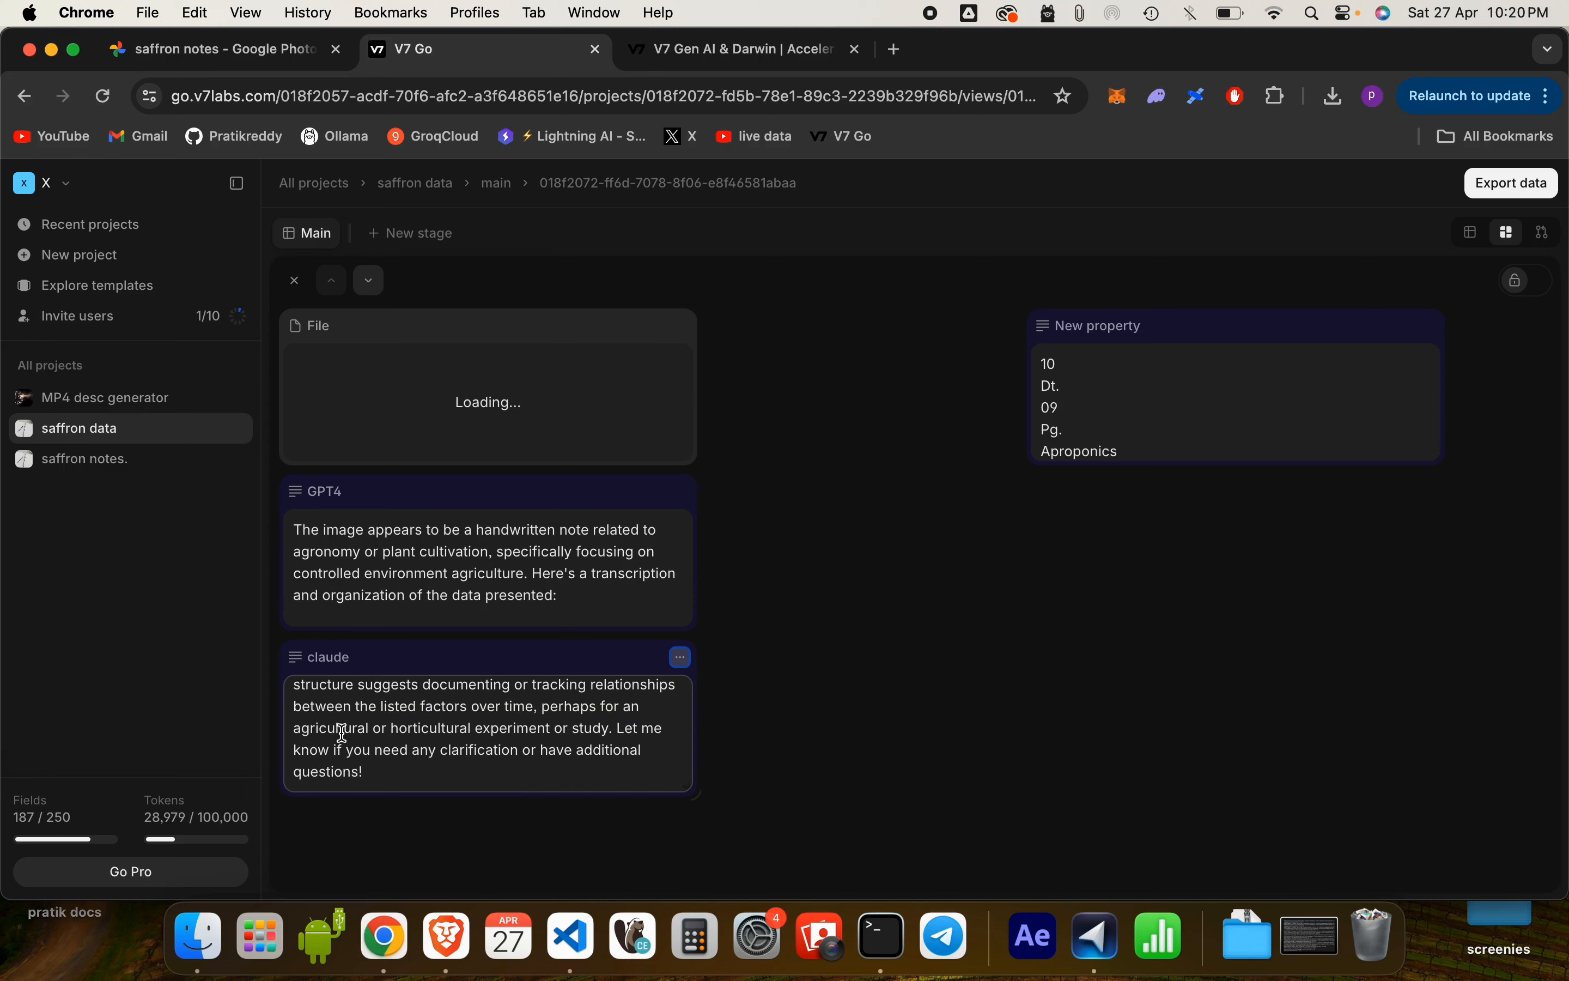
scroll(407, 531, down, 5)
scroll(400, 585, up, 5)
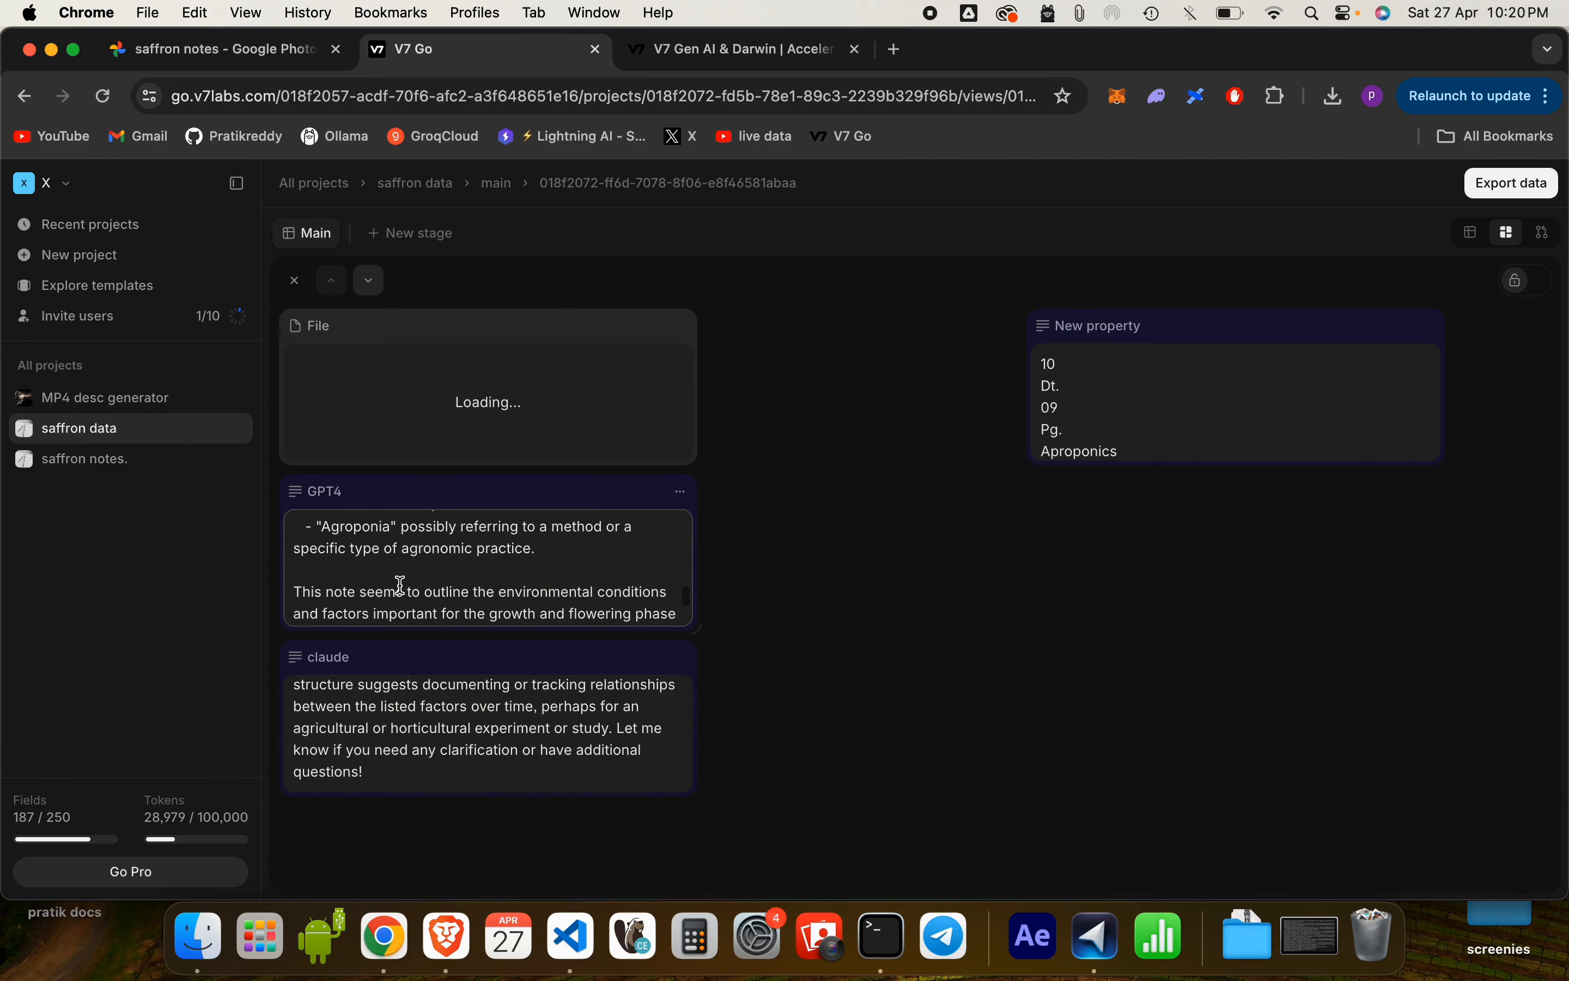
scroll(401, 585, up, 3)
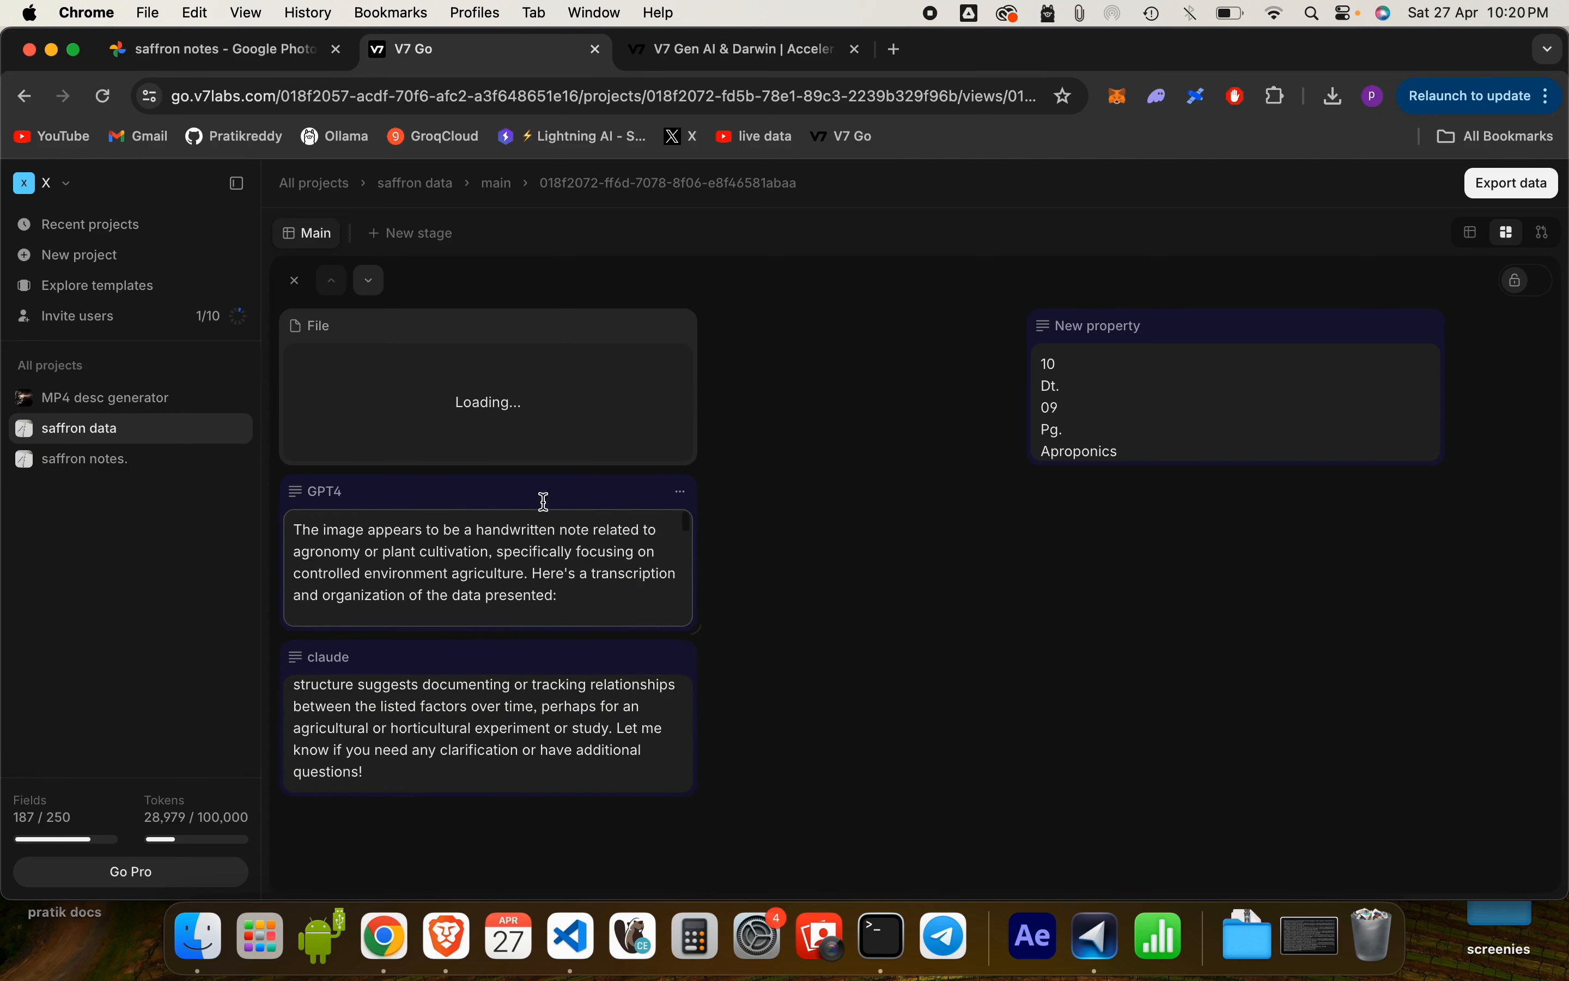
click(682, 494)
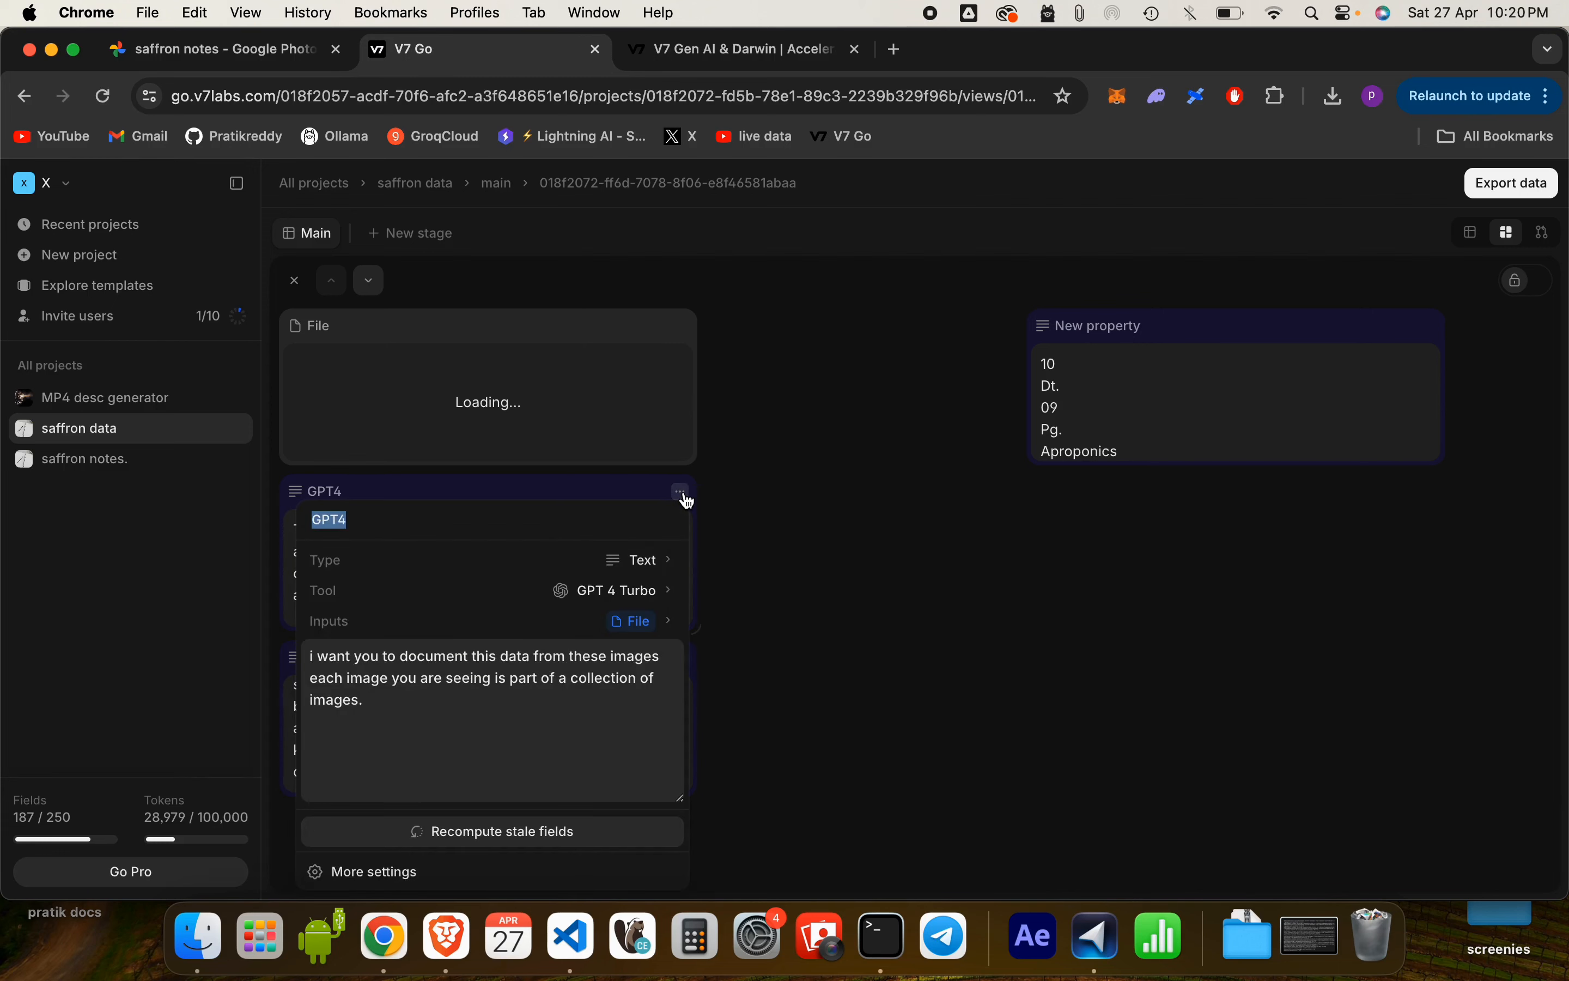
click(682, 494)
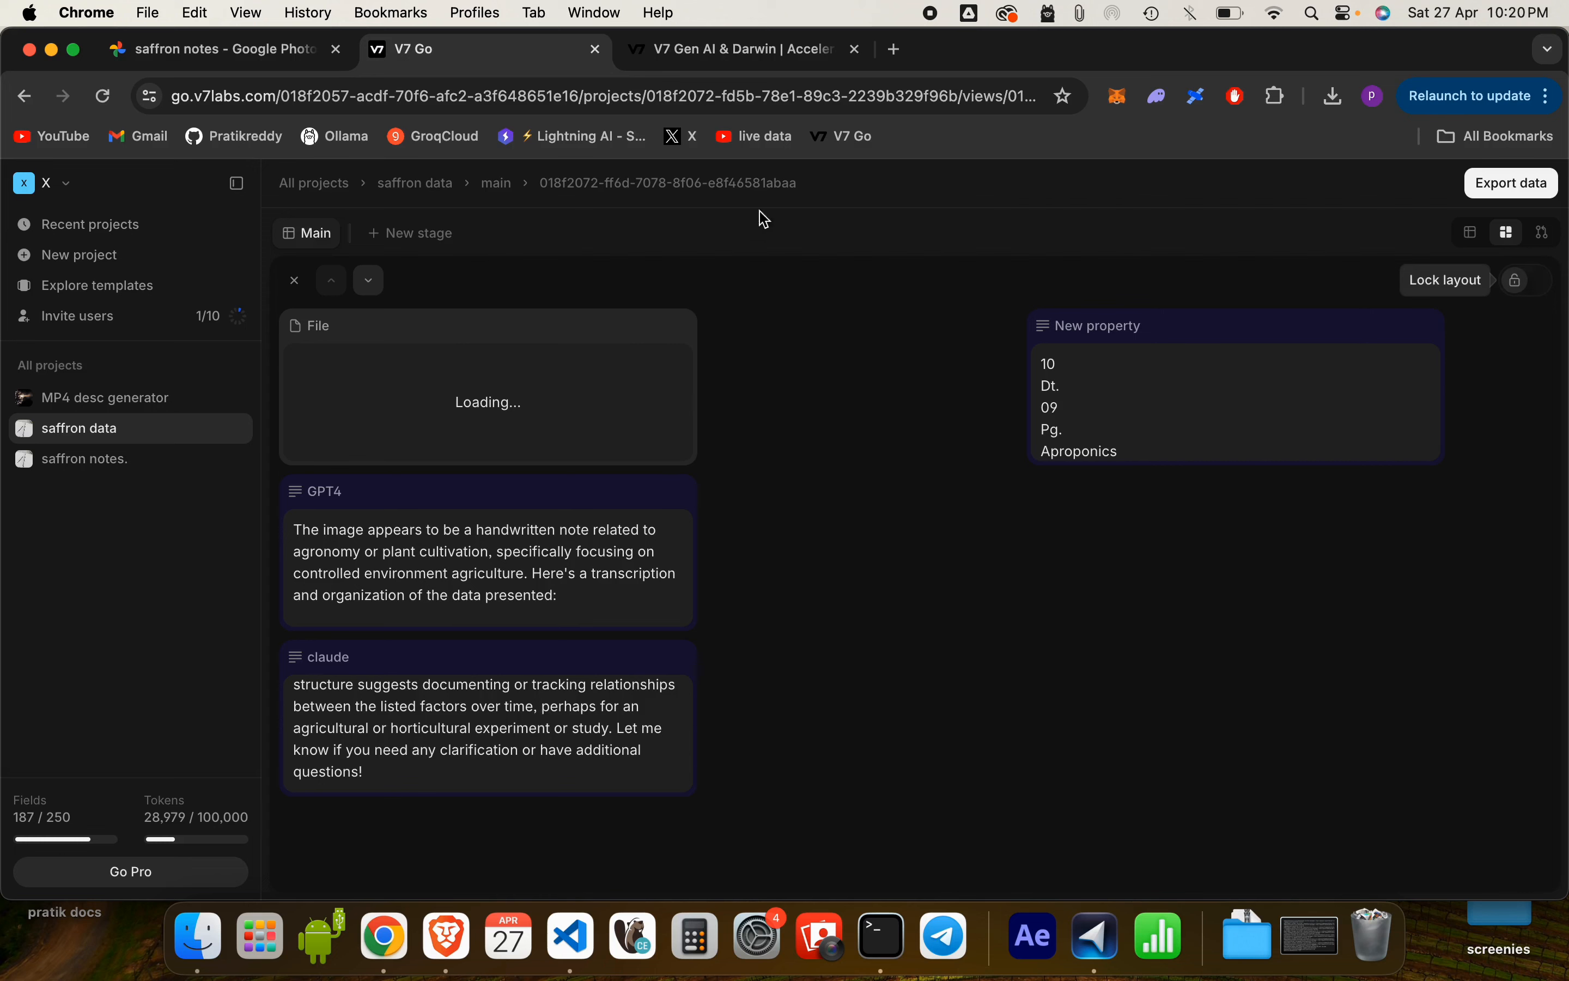
- Page forward and back through the saffron data entities to compare their GPT4, claude and OCR outputs
click(369, 281)
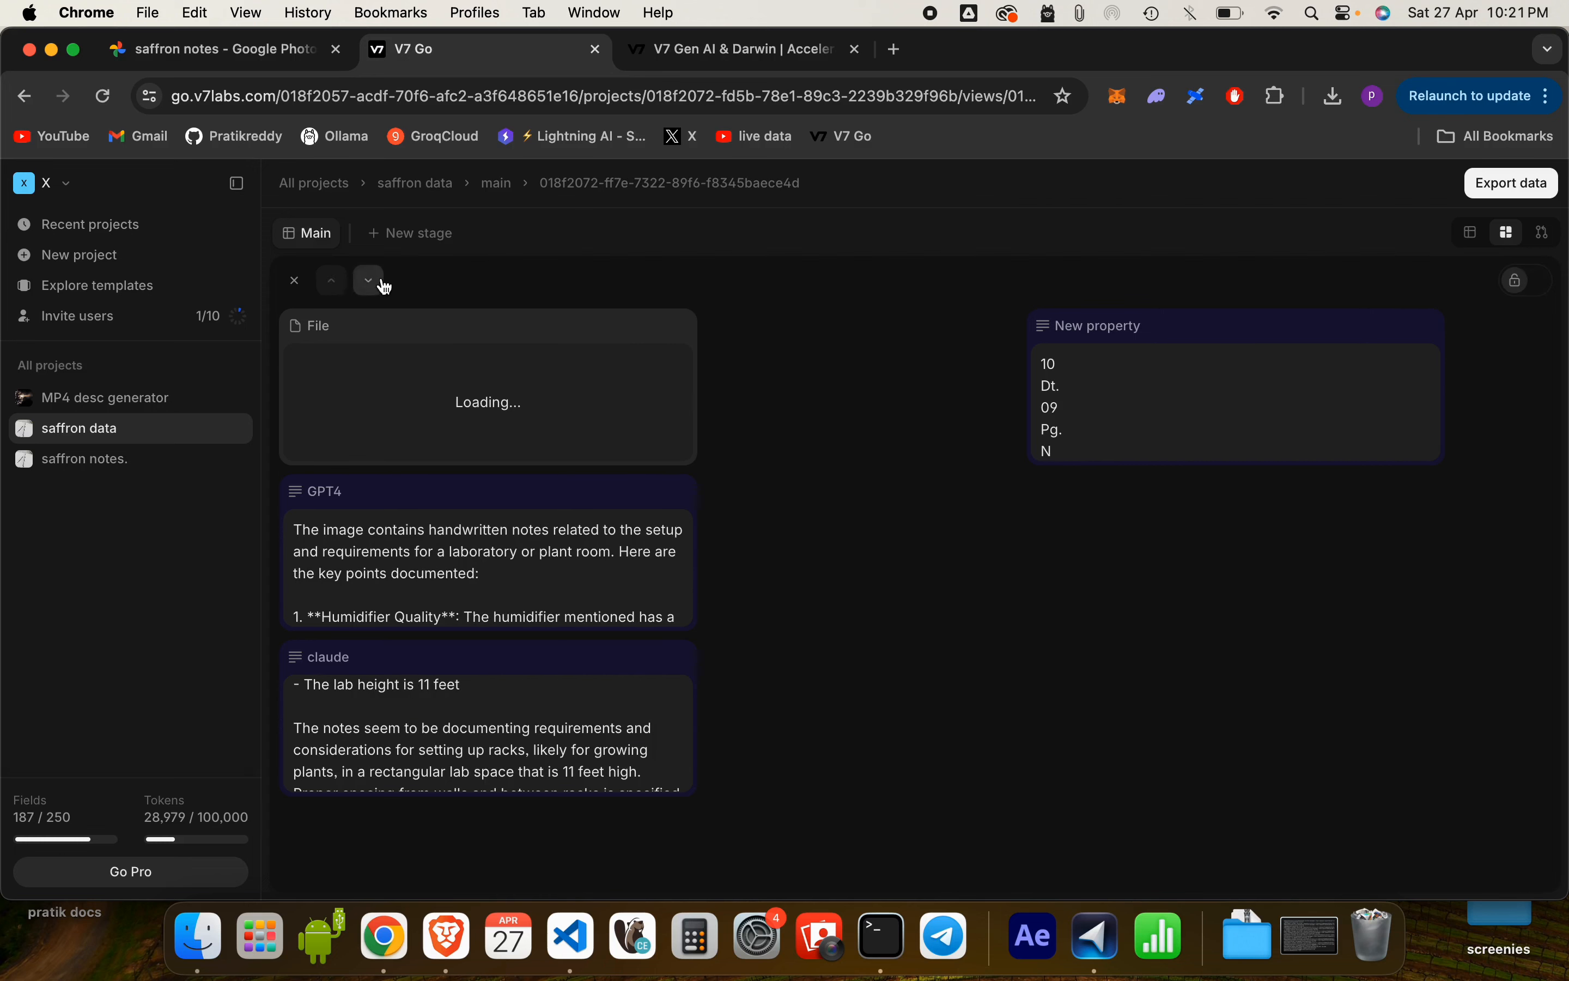
click(369, 281)
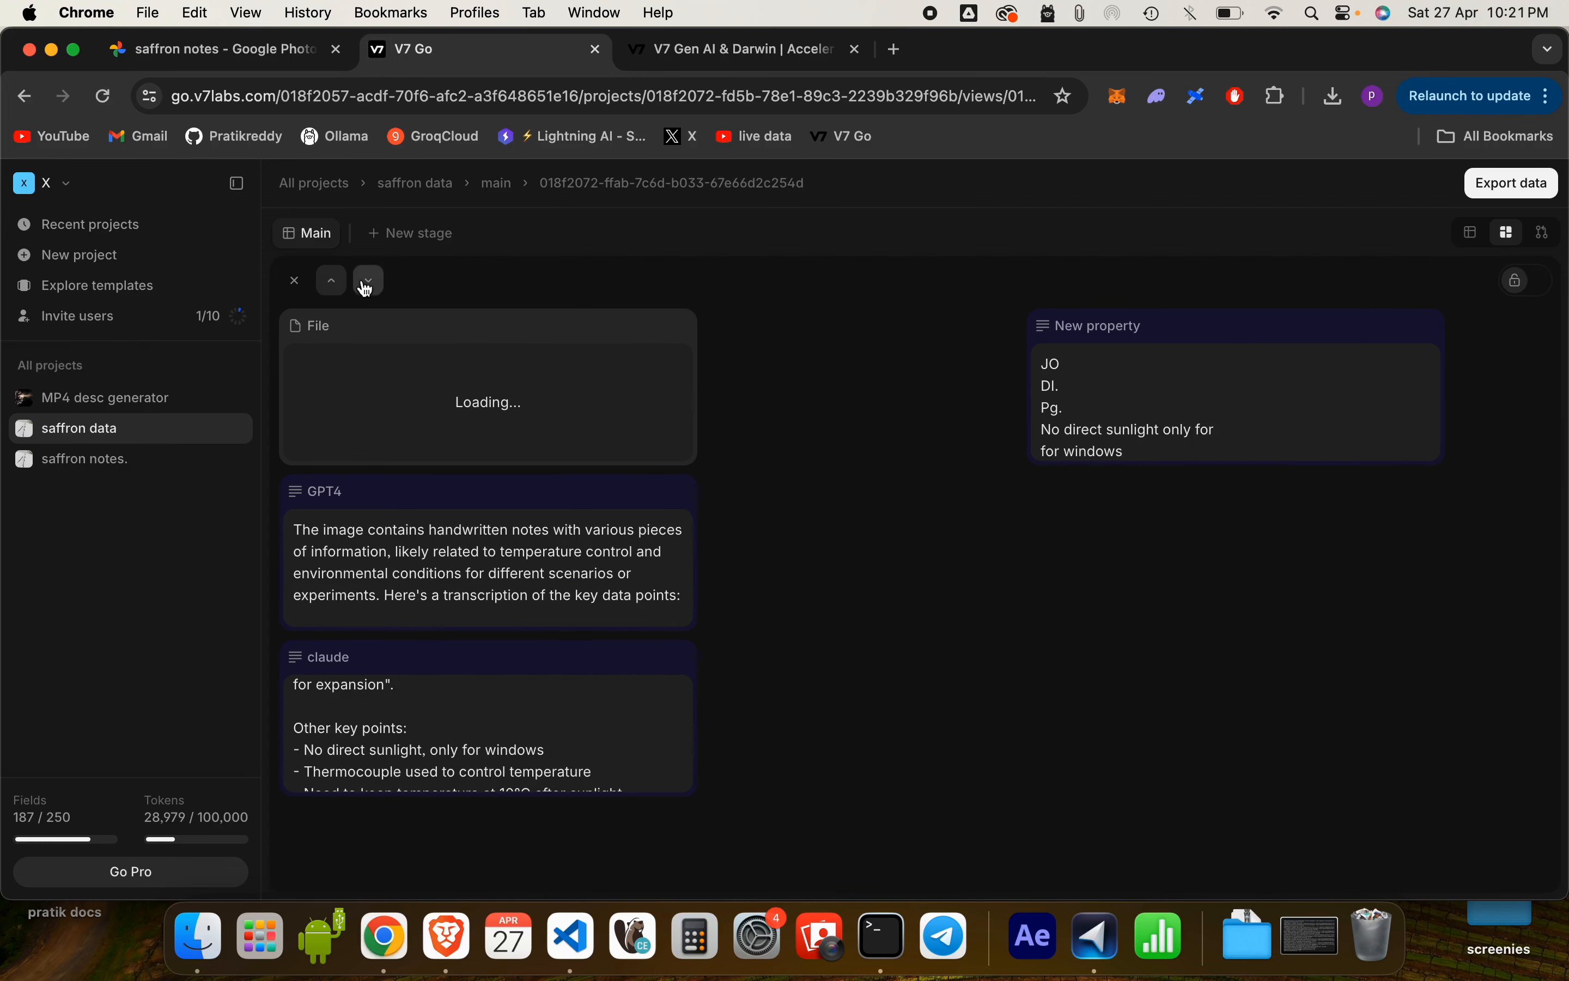
click(371, 282)
click(333, 283)
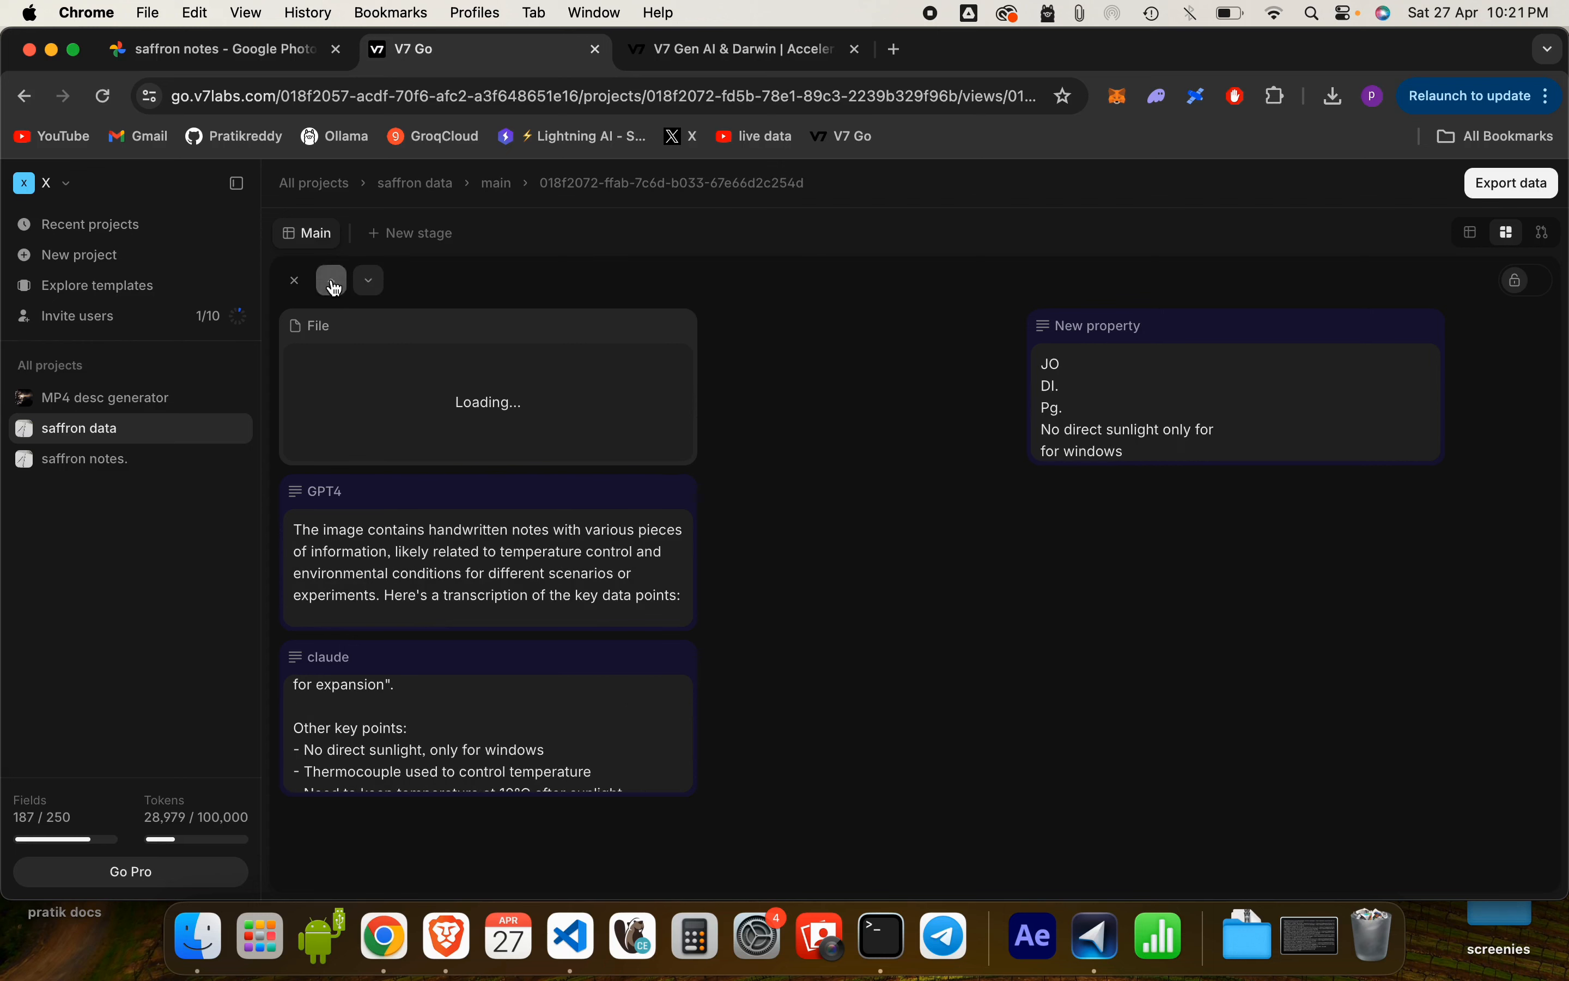
click(334, 285)
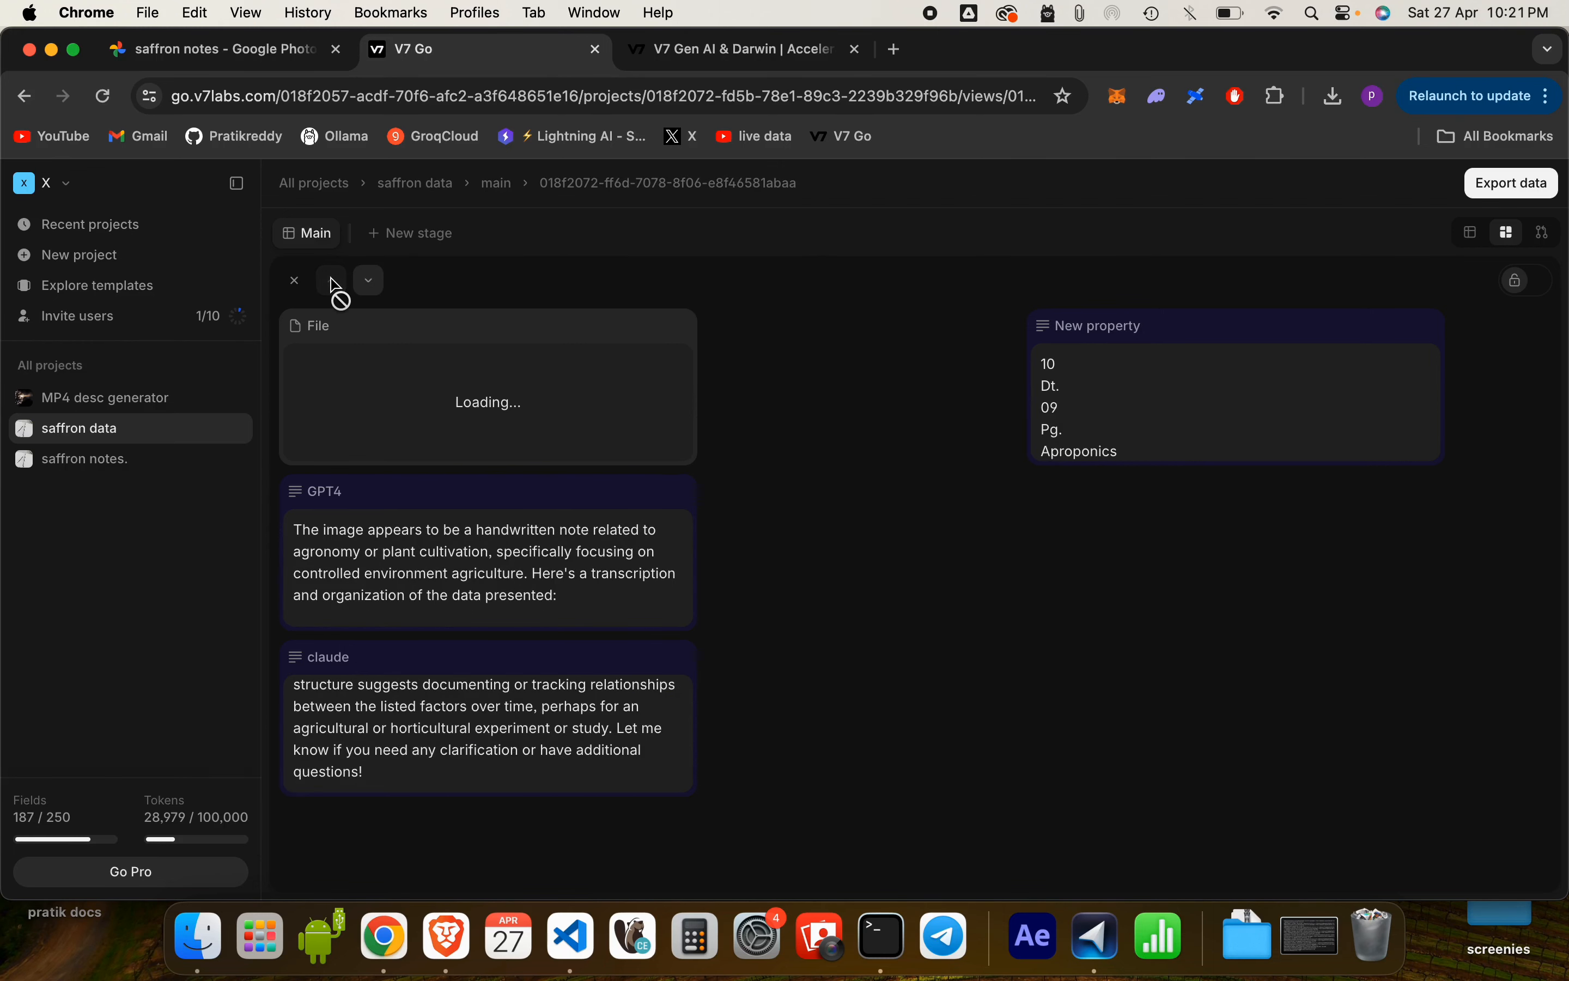
click(371, 283)
click(371, 282)
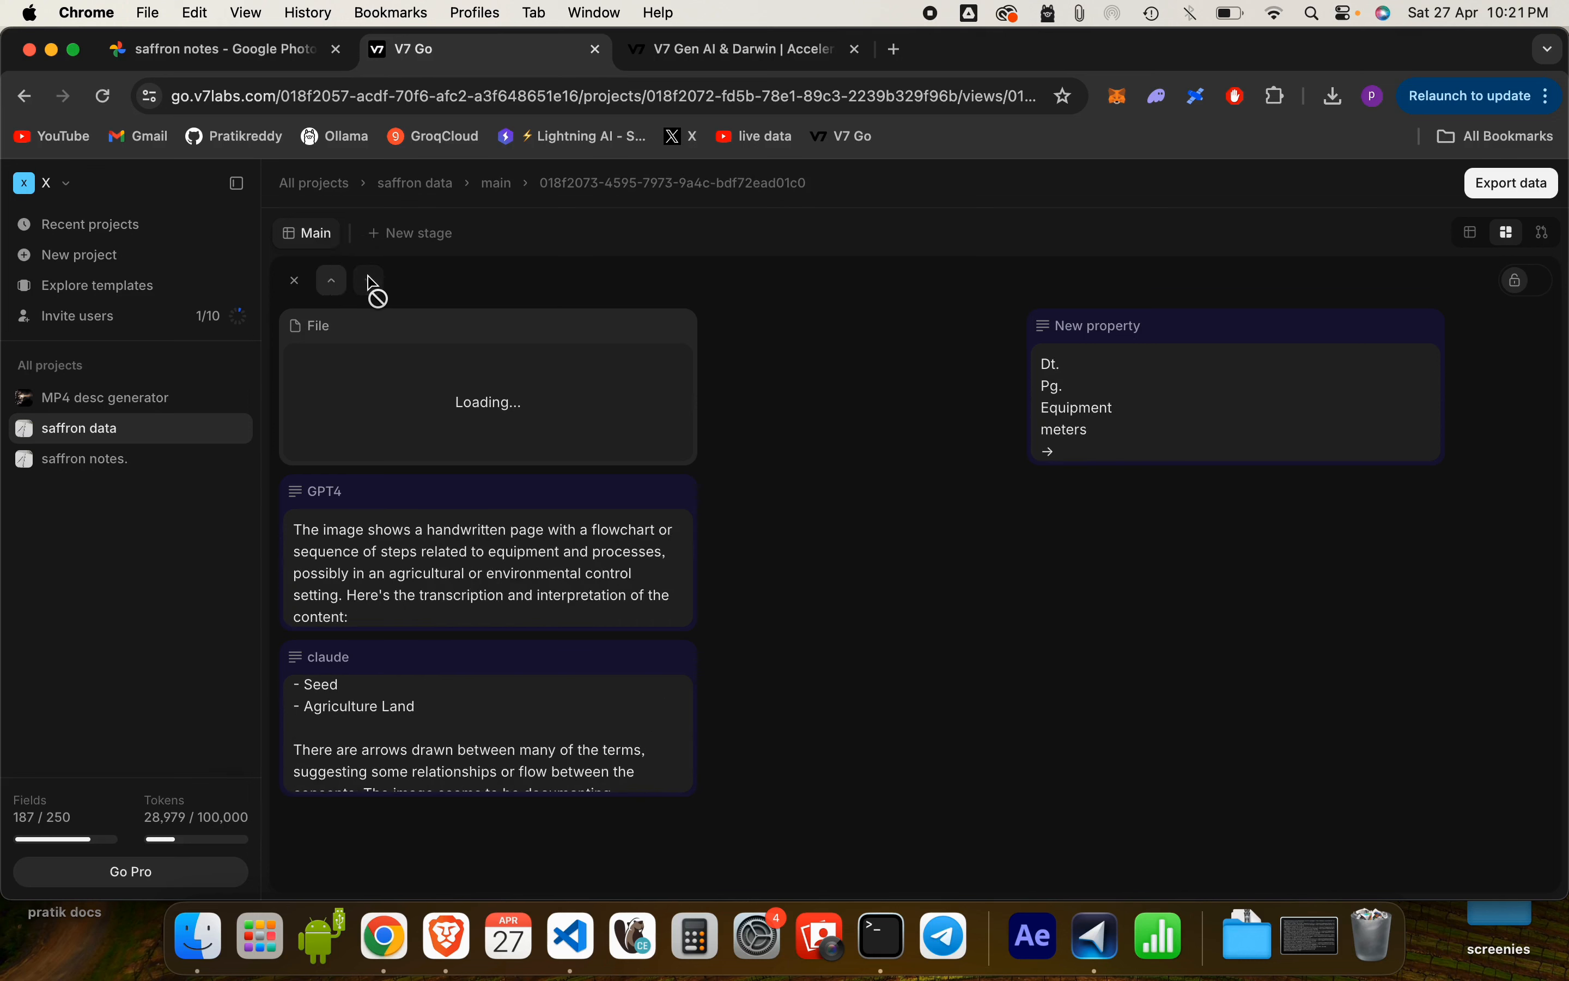
click(371, 283)
click(371, 283)
click(372, 283)
click(371, 283)
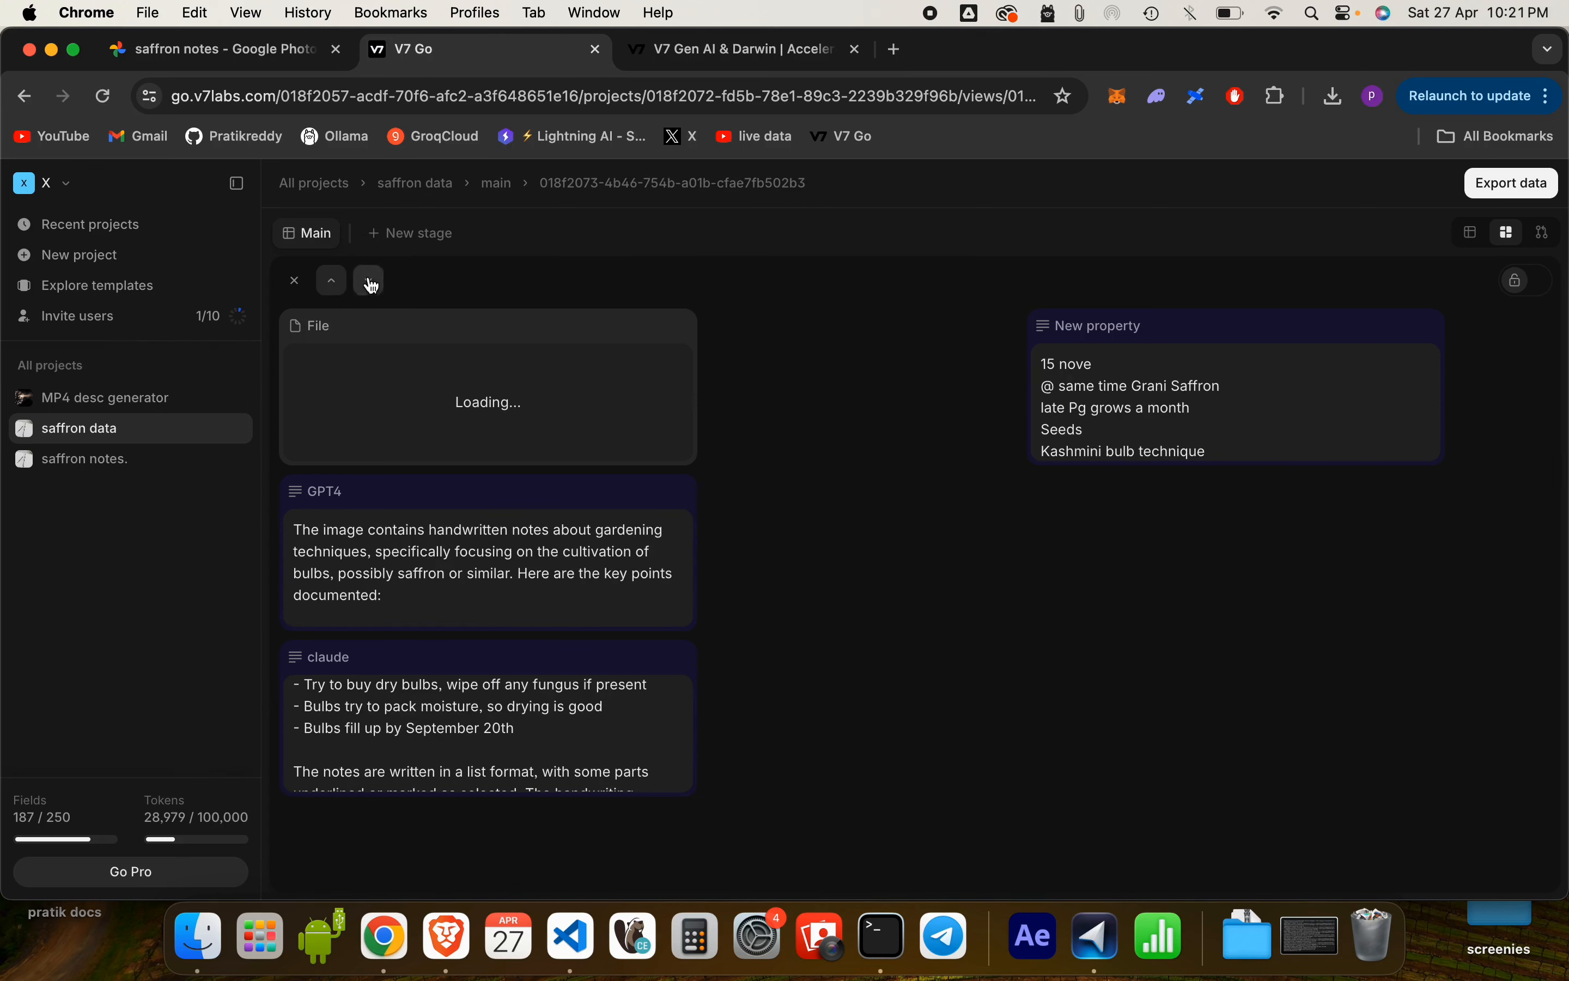
click(371, 283)
click(371, 282)
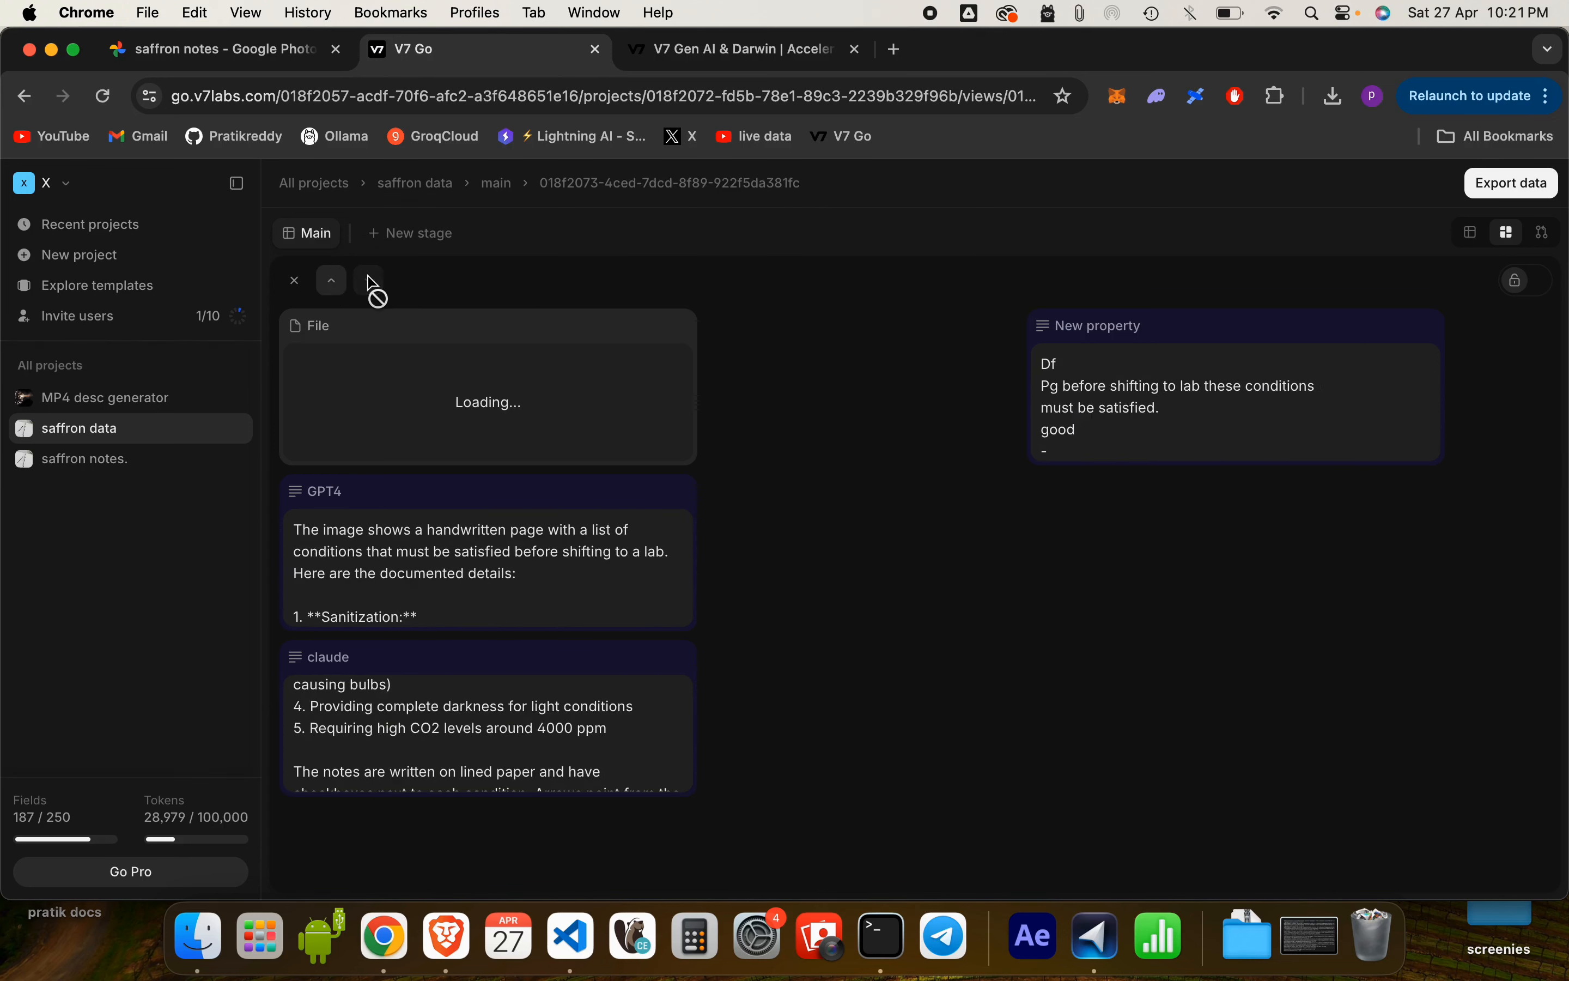
- Examine the MP4 desc generator project's single-entity layout and the saffron notes. project's table, and return to the saffron data entity view
click(146, 406)
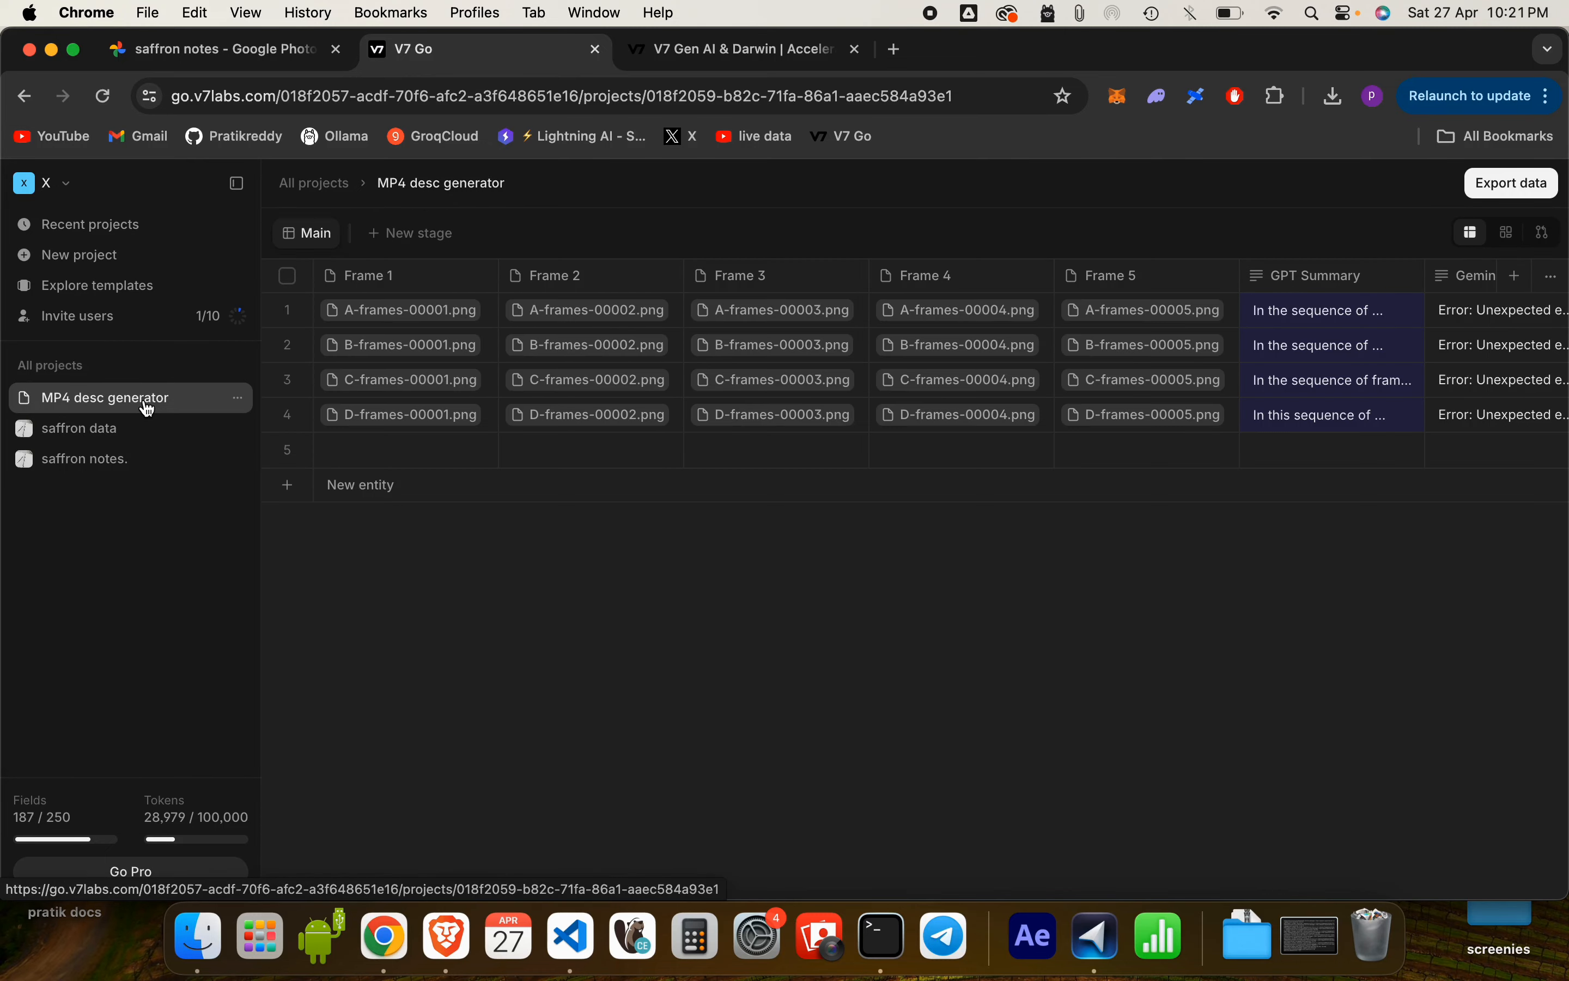
click(1508, 232)
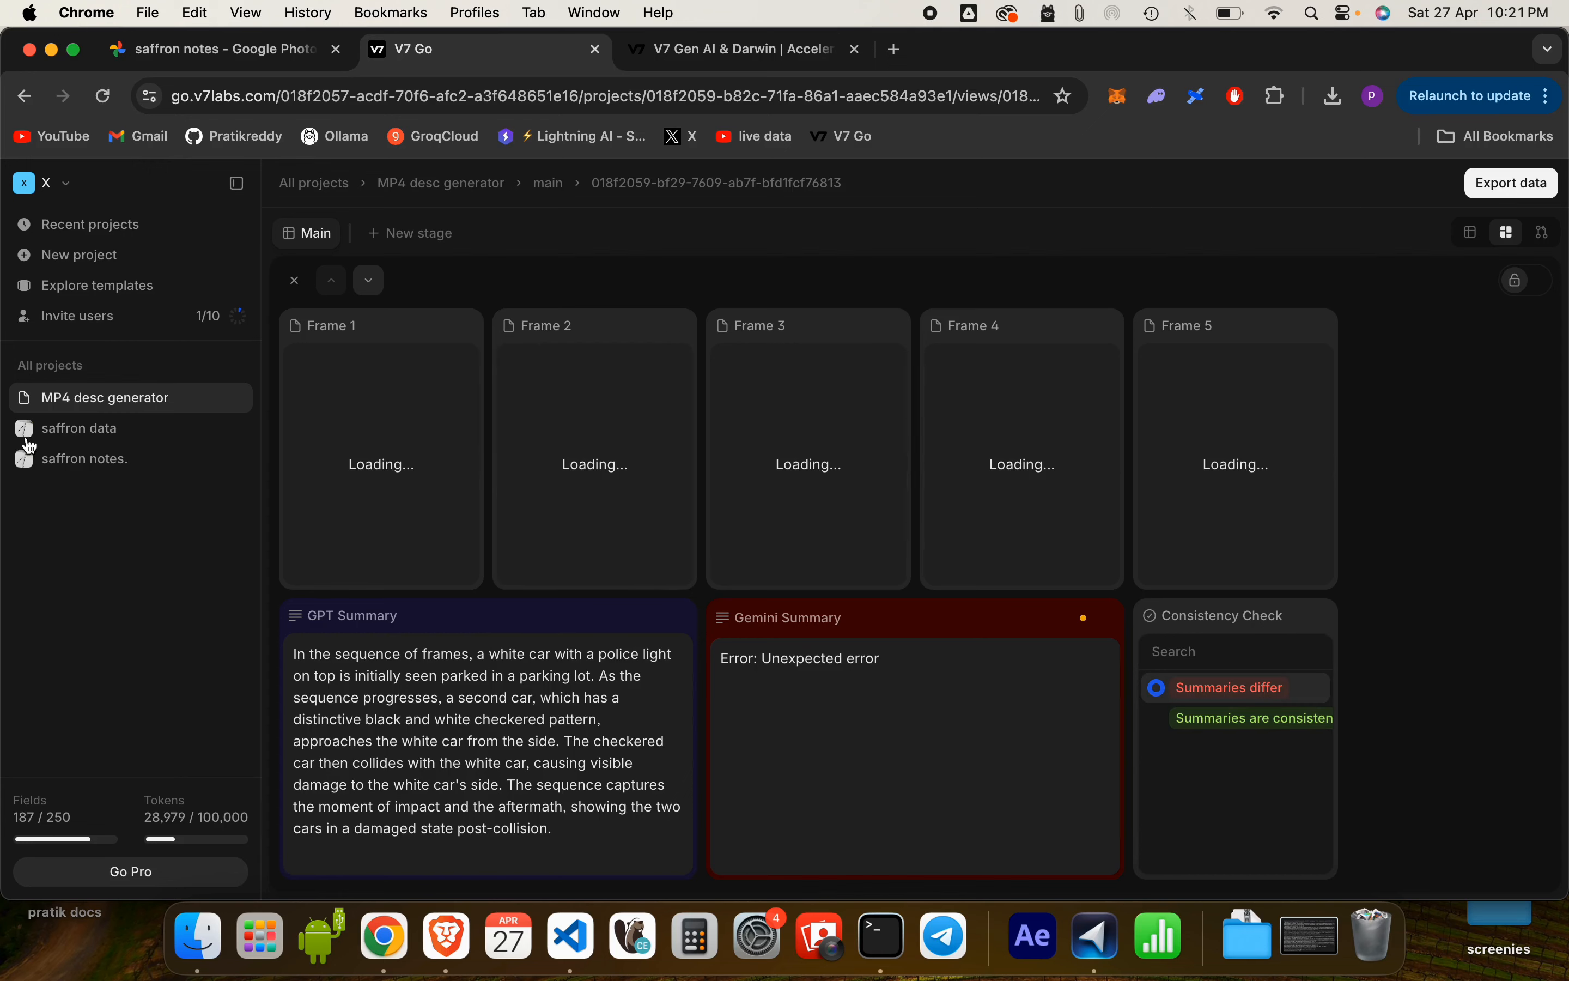
click(75, 460)
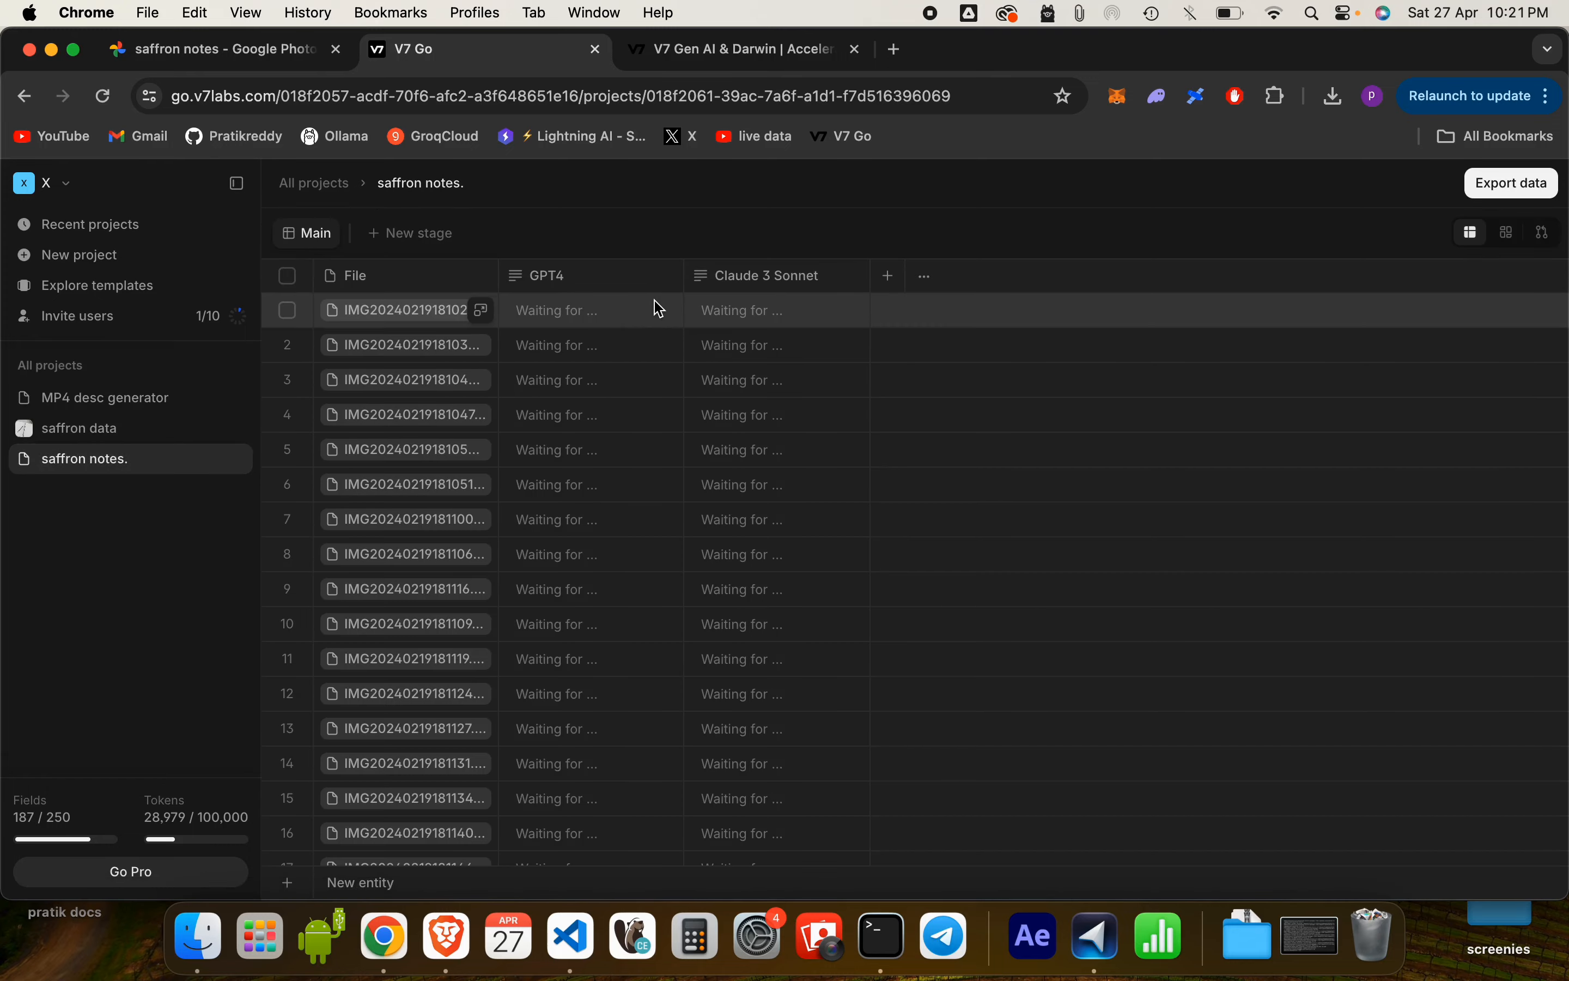
click(90, 432)
click(1504, 234)
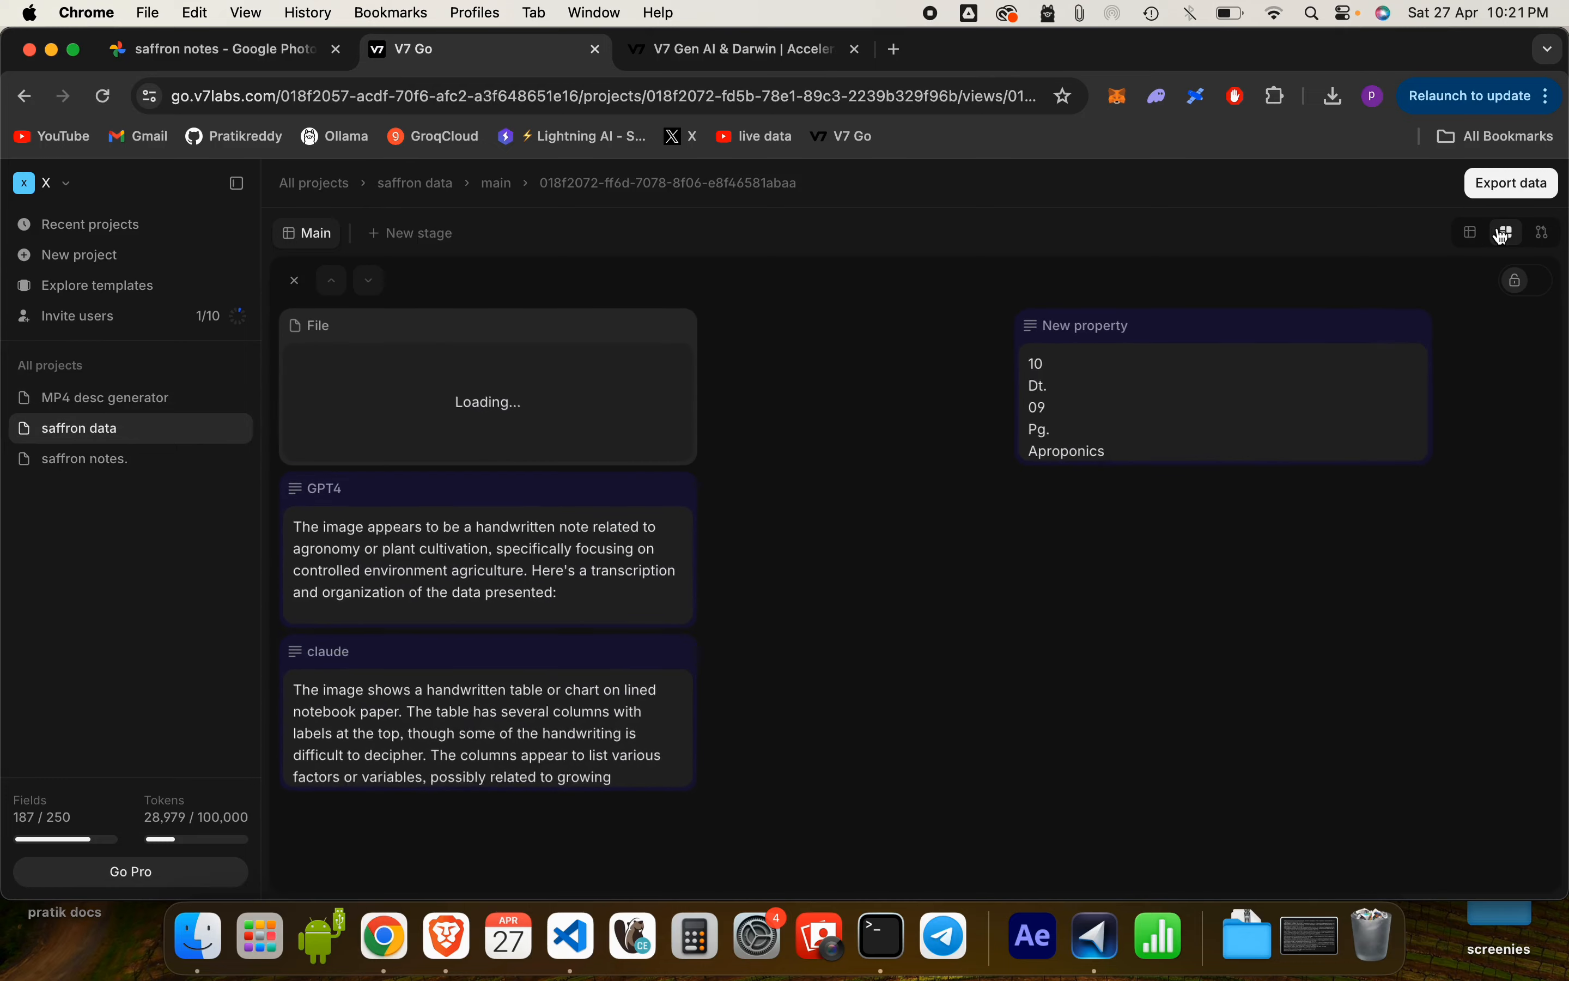
click(325, 241)
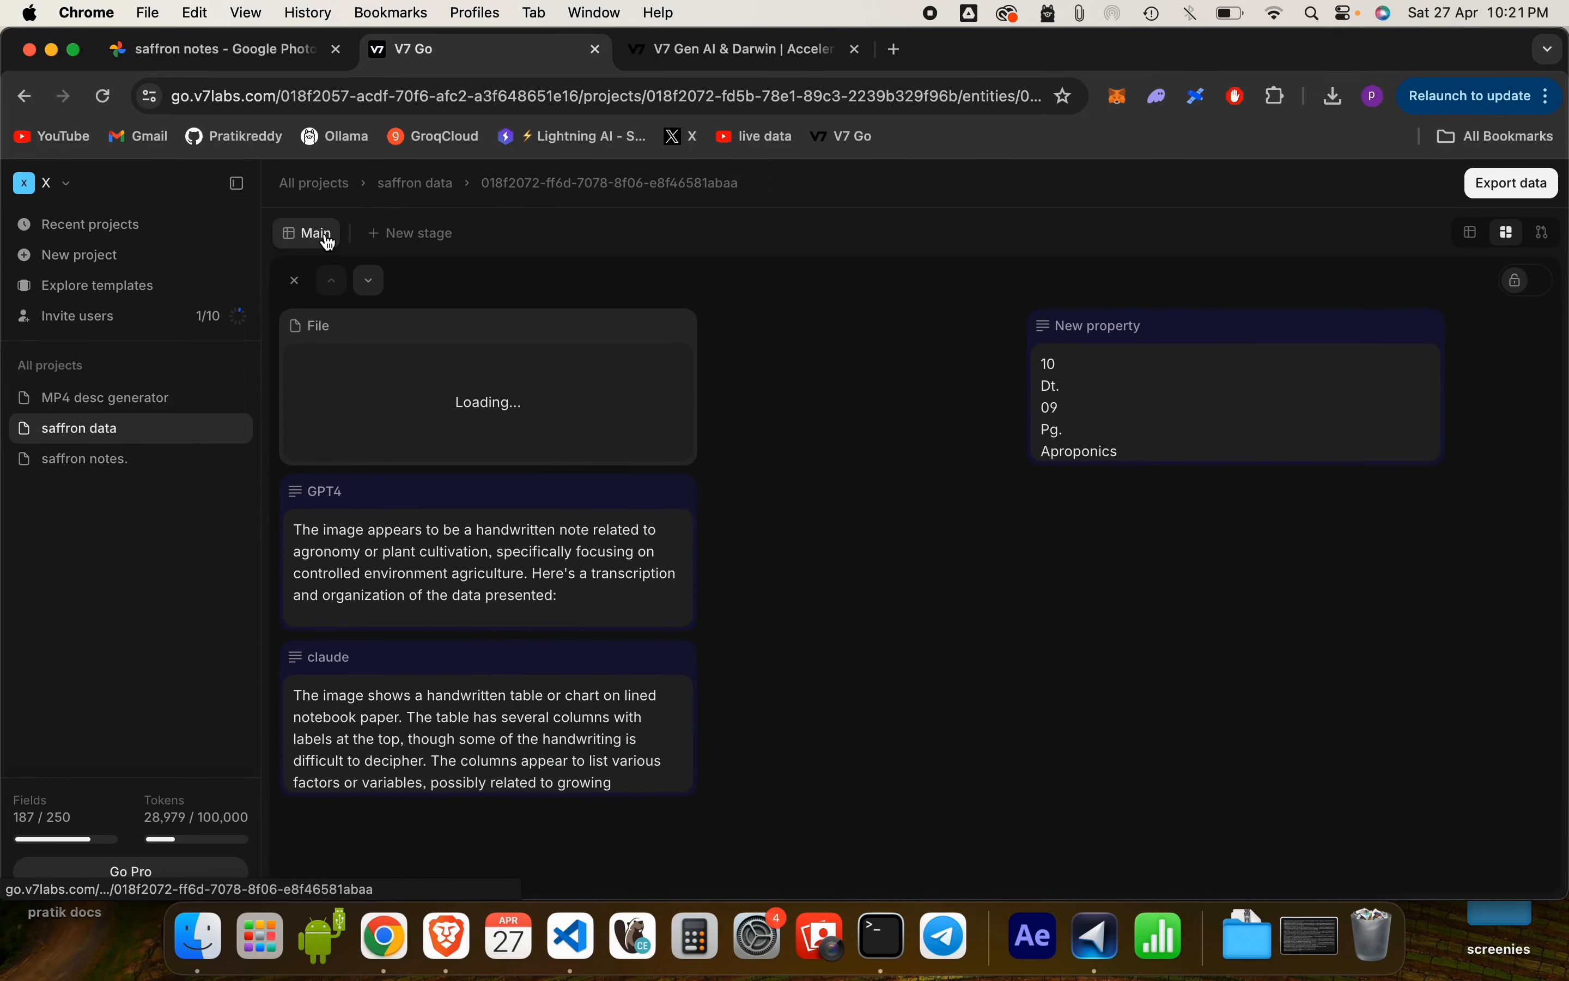
- In the saffron data table, add a Text property after claude and set its tool to User input
click(1464, 234)
click(1075, 286)
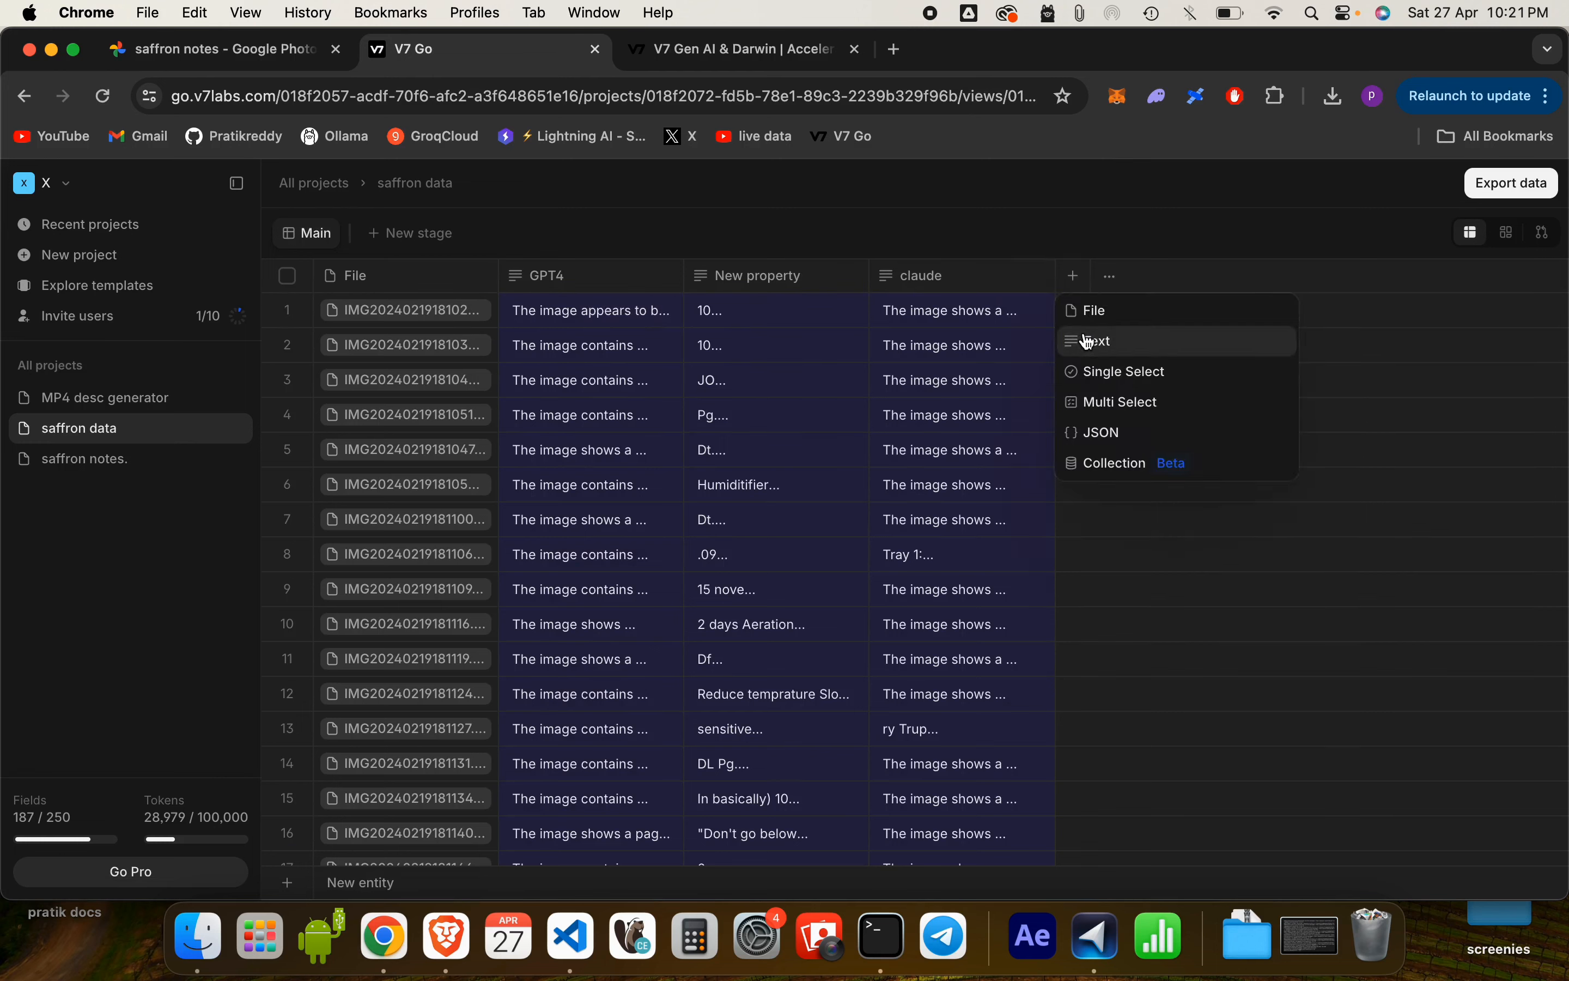
click(1122, 347)
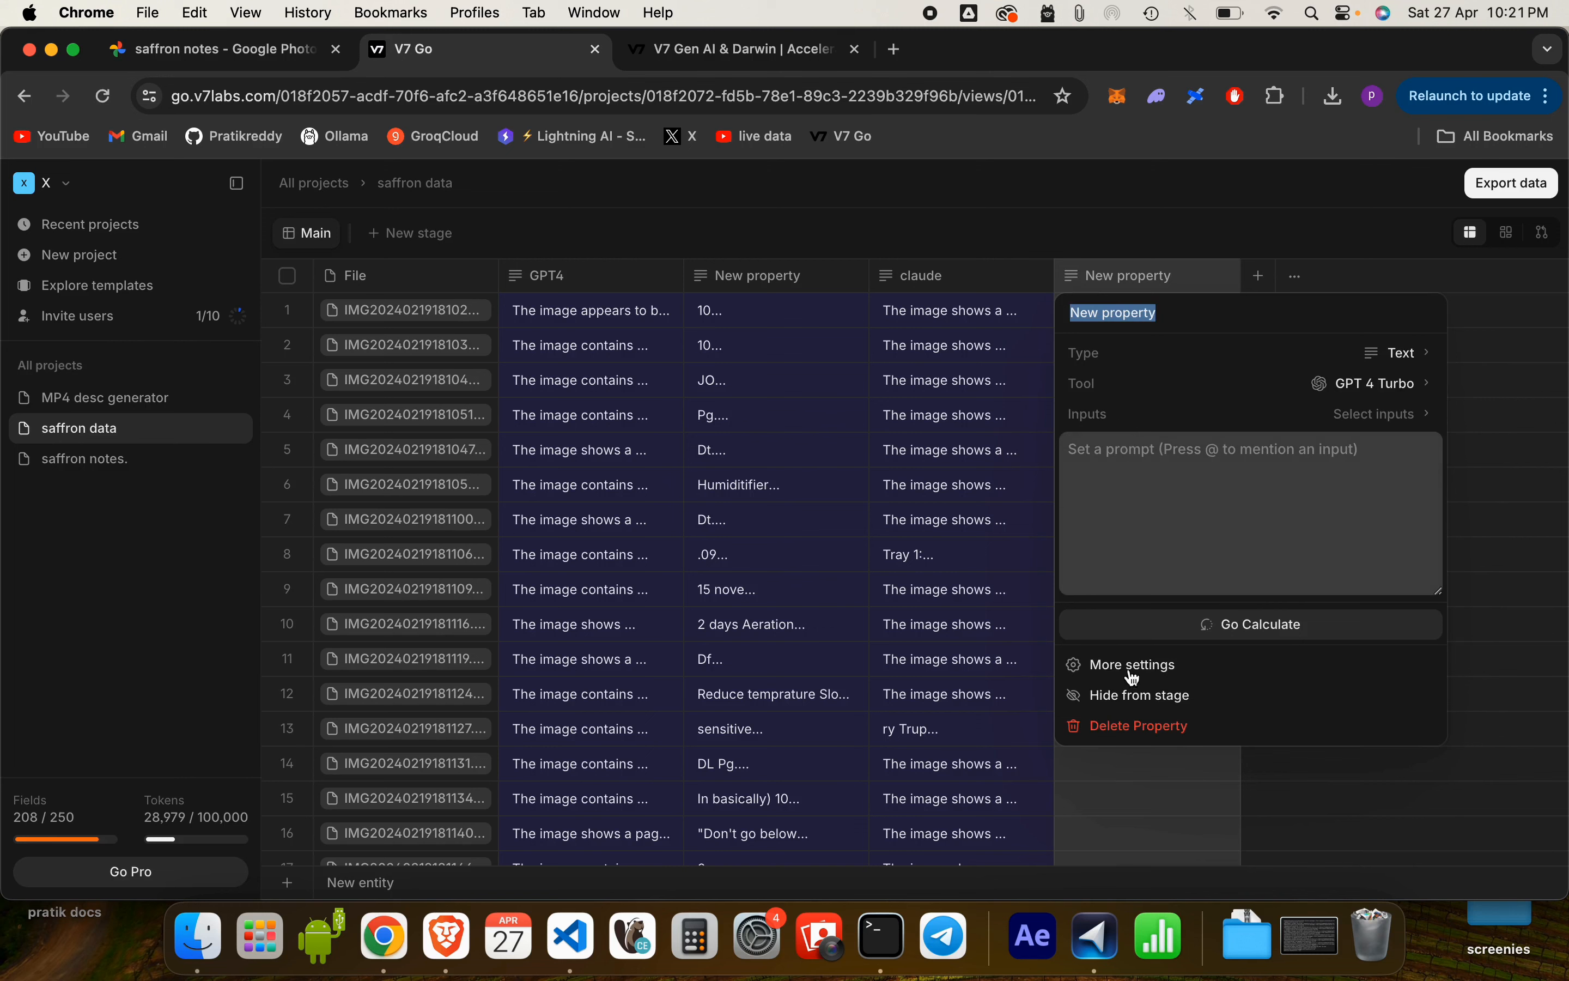
click(1337, 387)
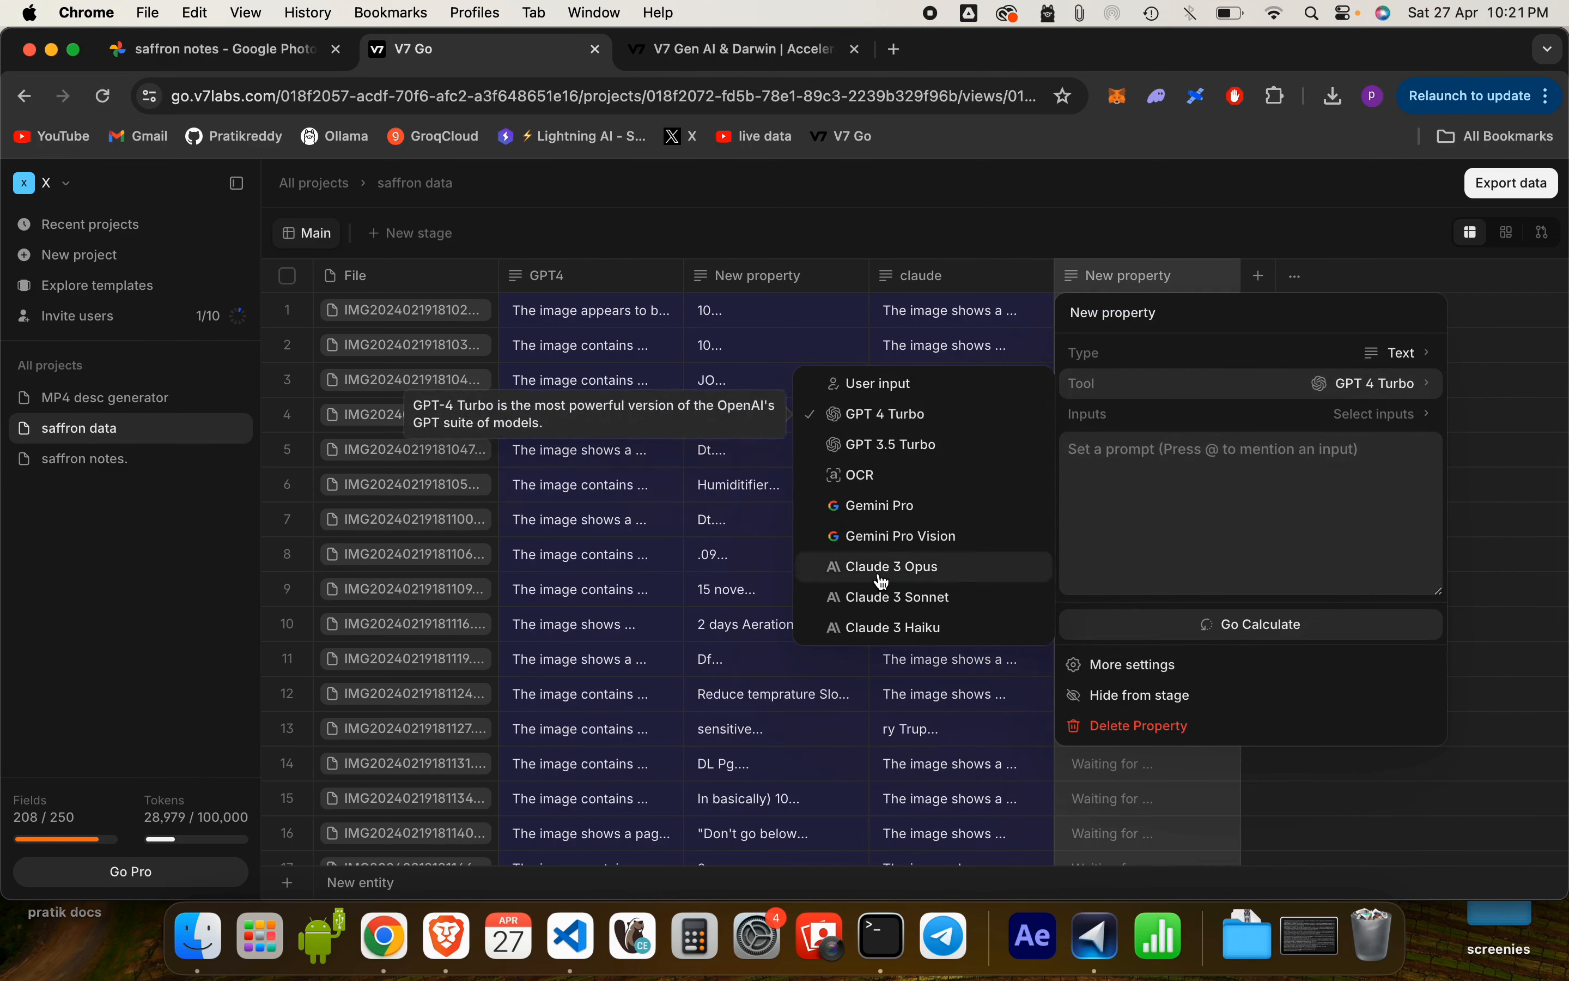
click(869, 385)
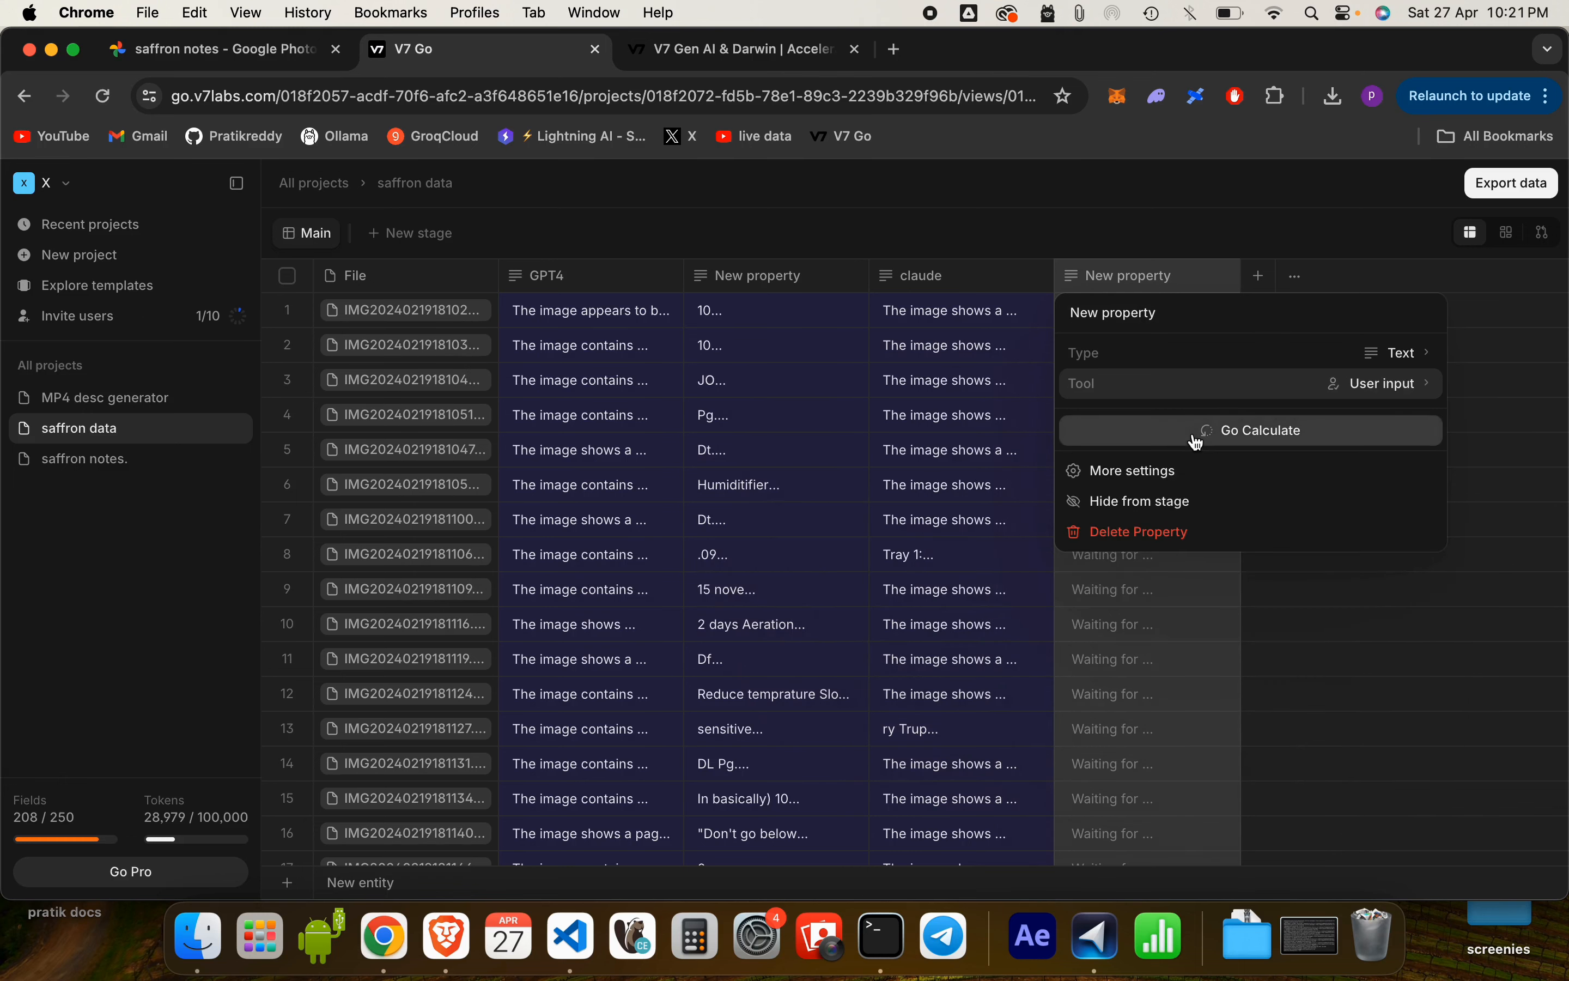
click(1394, 352)
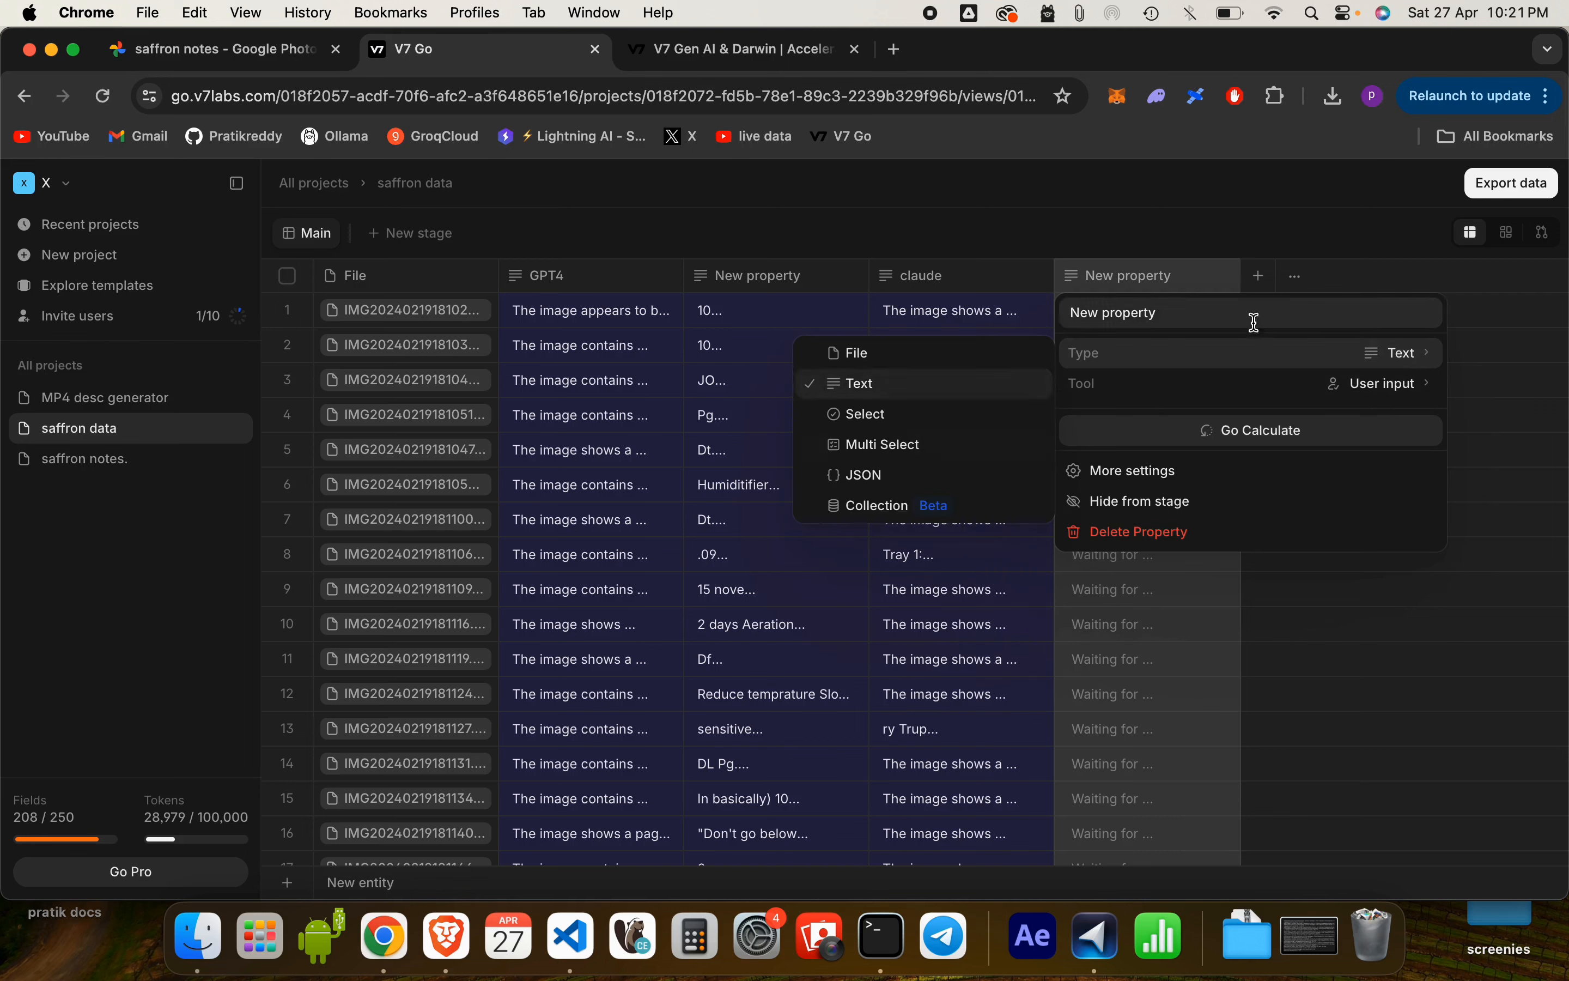
click(1023, 382)
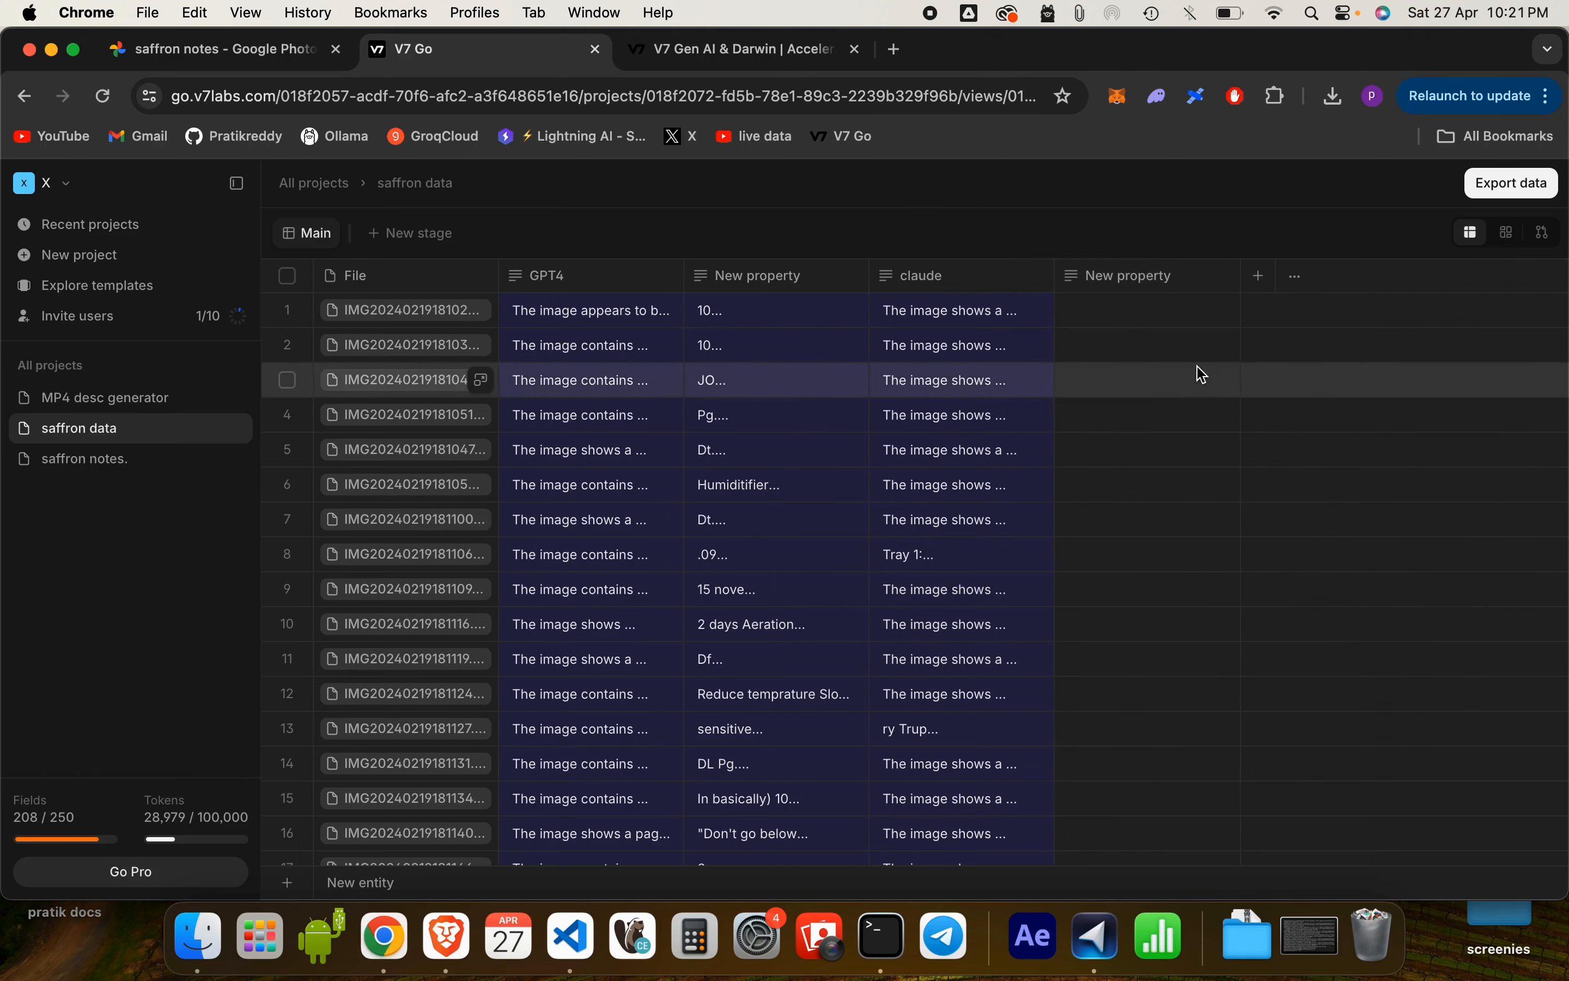
- Open the new property's full configuration, check where its Zapier trigger leads, and close the Zapier page
click(1174, 296)
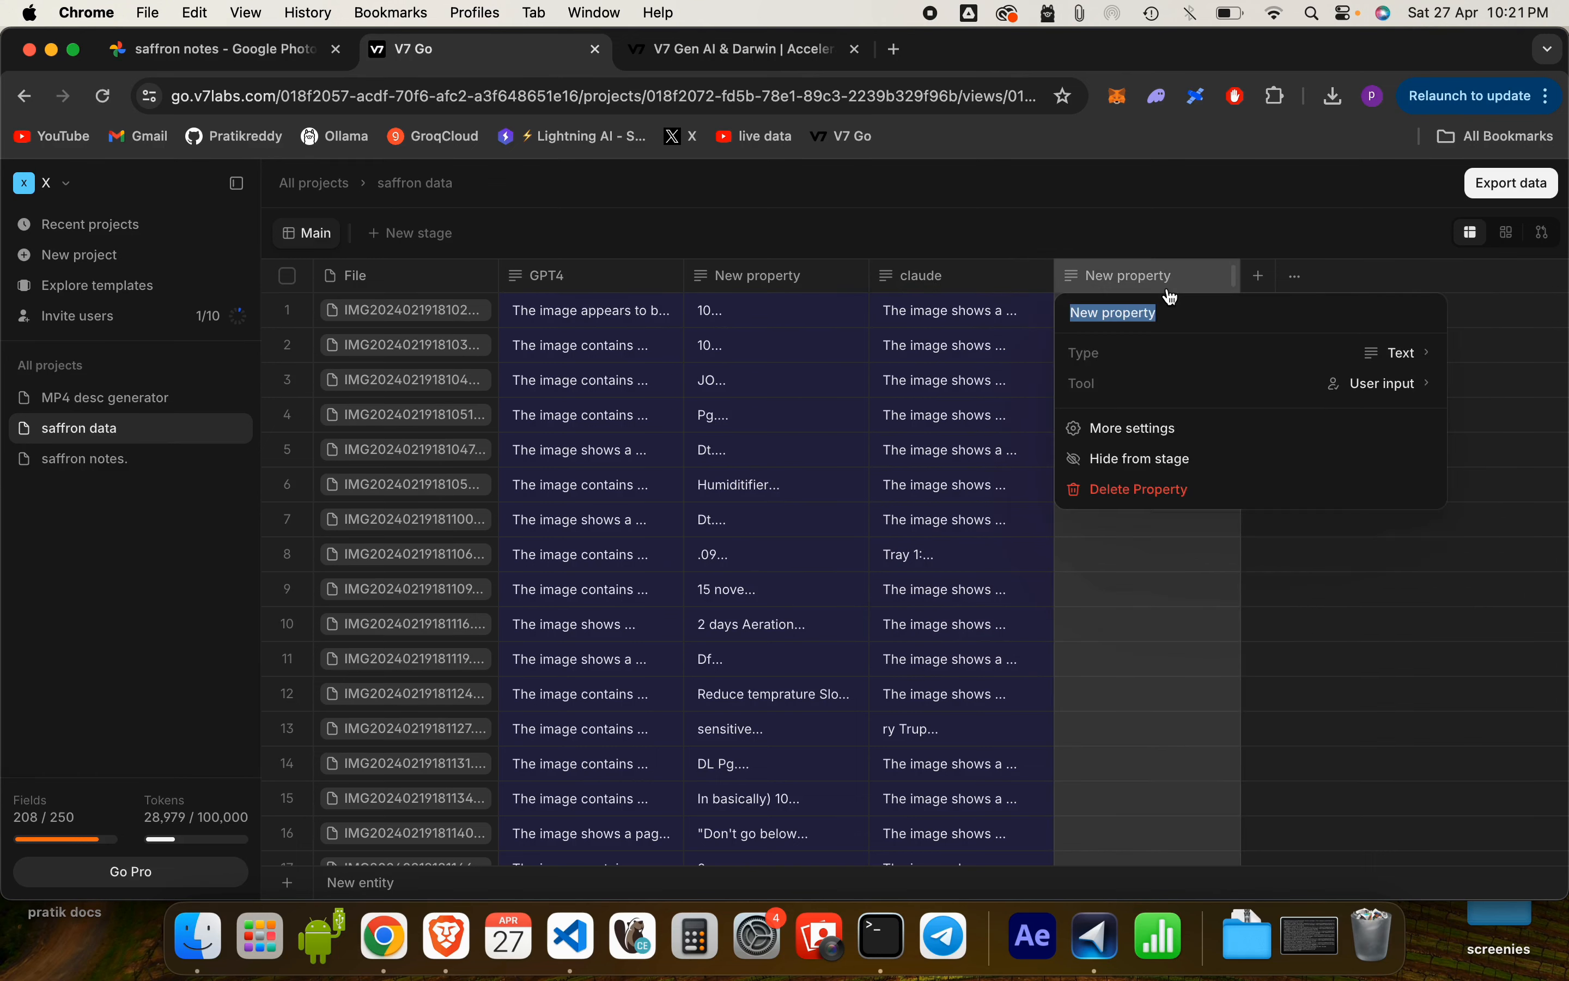
click(1235, 428)
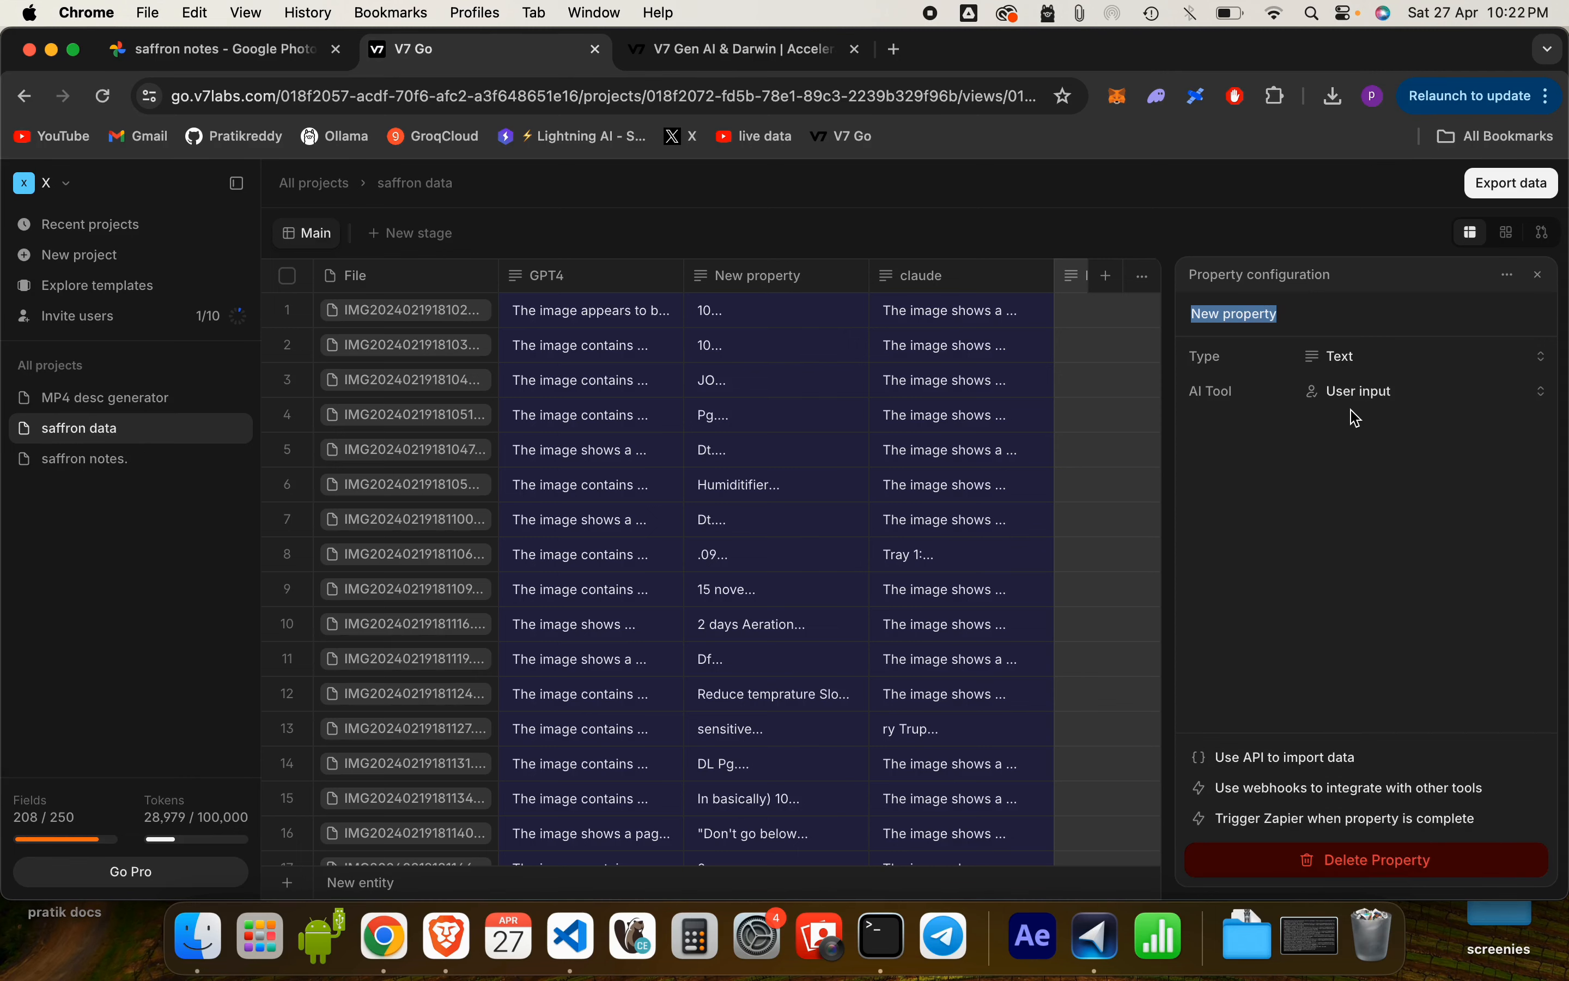
click(1362, 825)
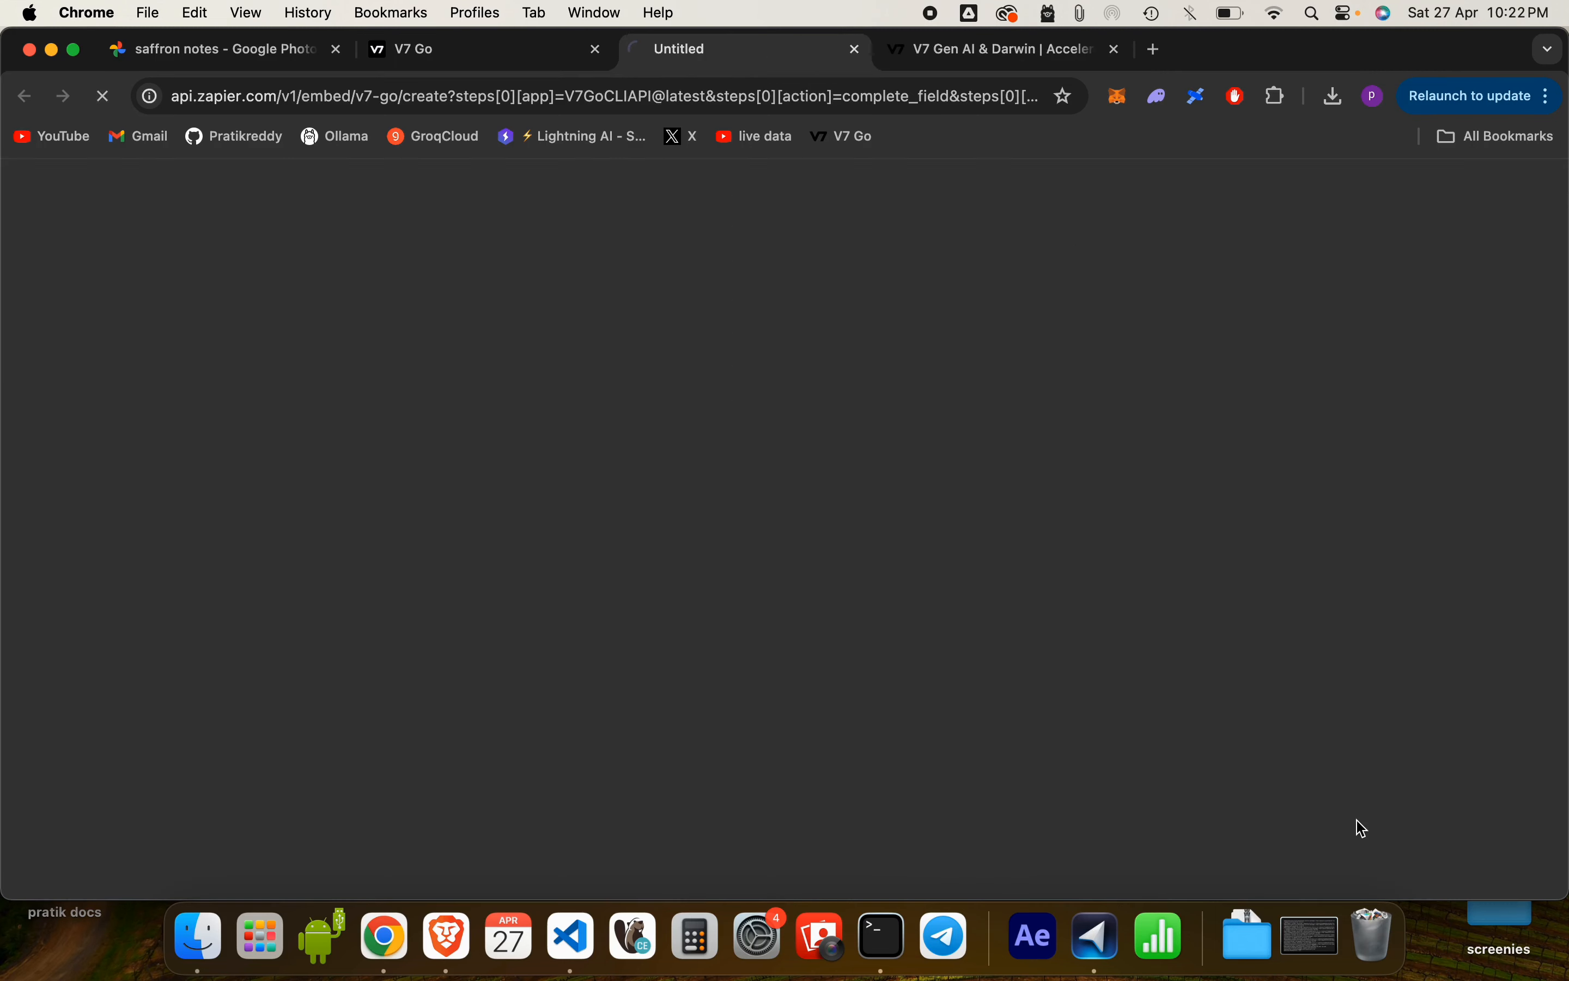
click(522, 52)
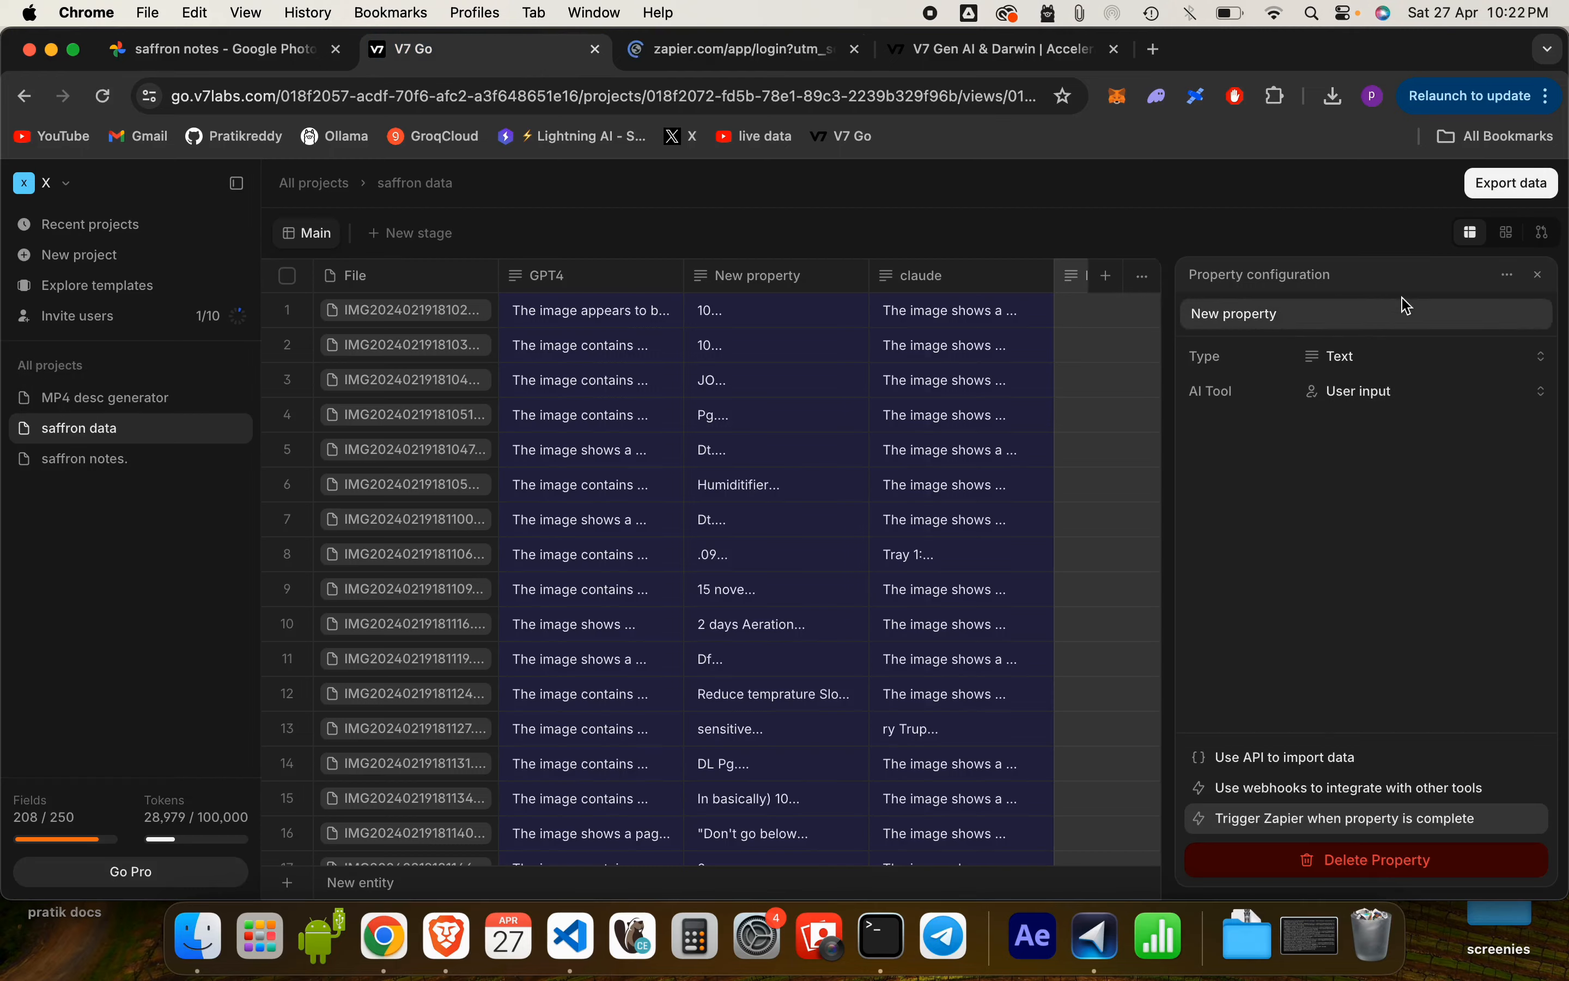
click(856, 49)
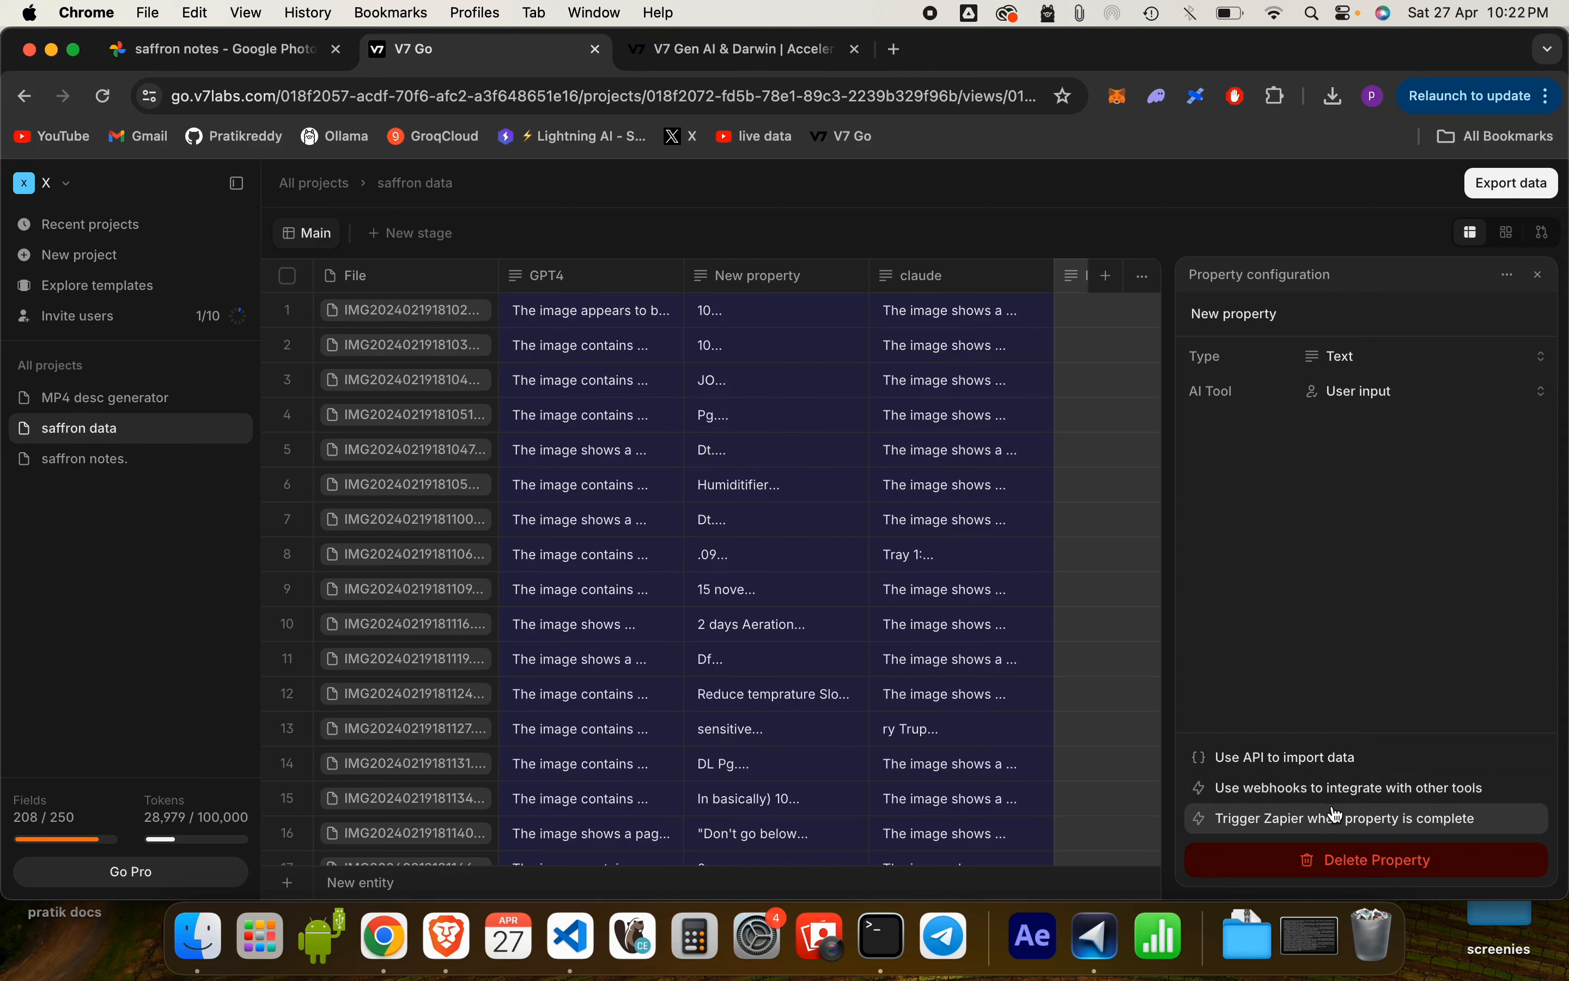
- Try Claude 3 Opus as the new property's AI tool, and switch it back to User input
click(1394, 392)
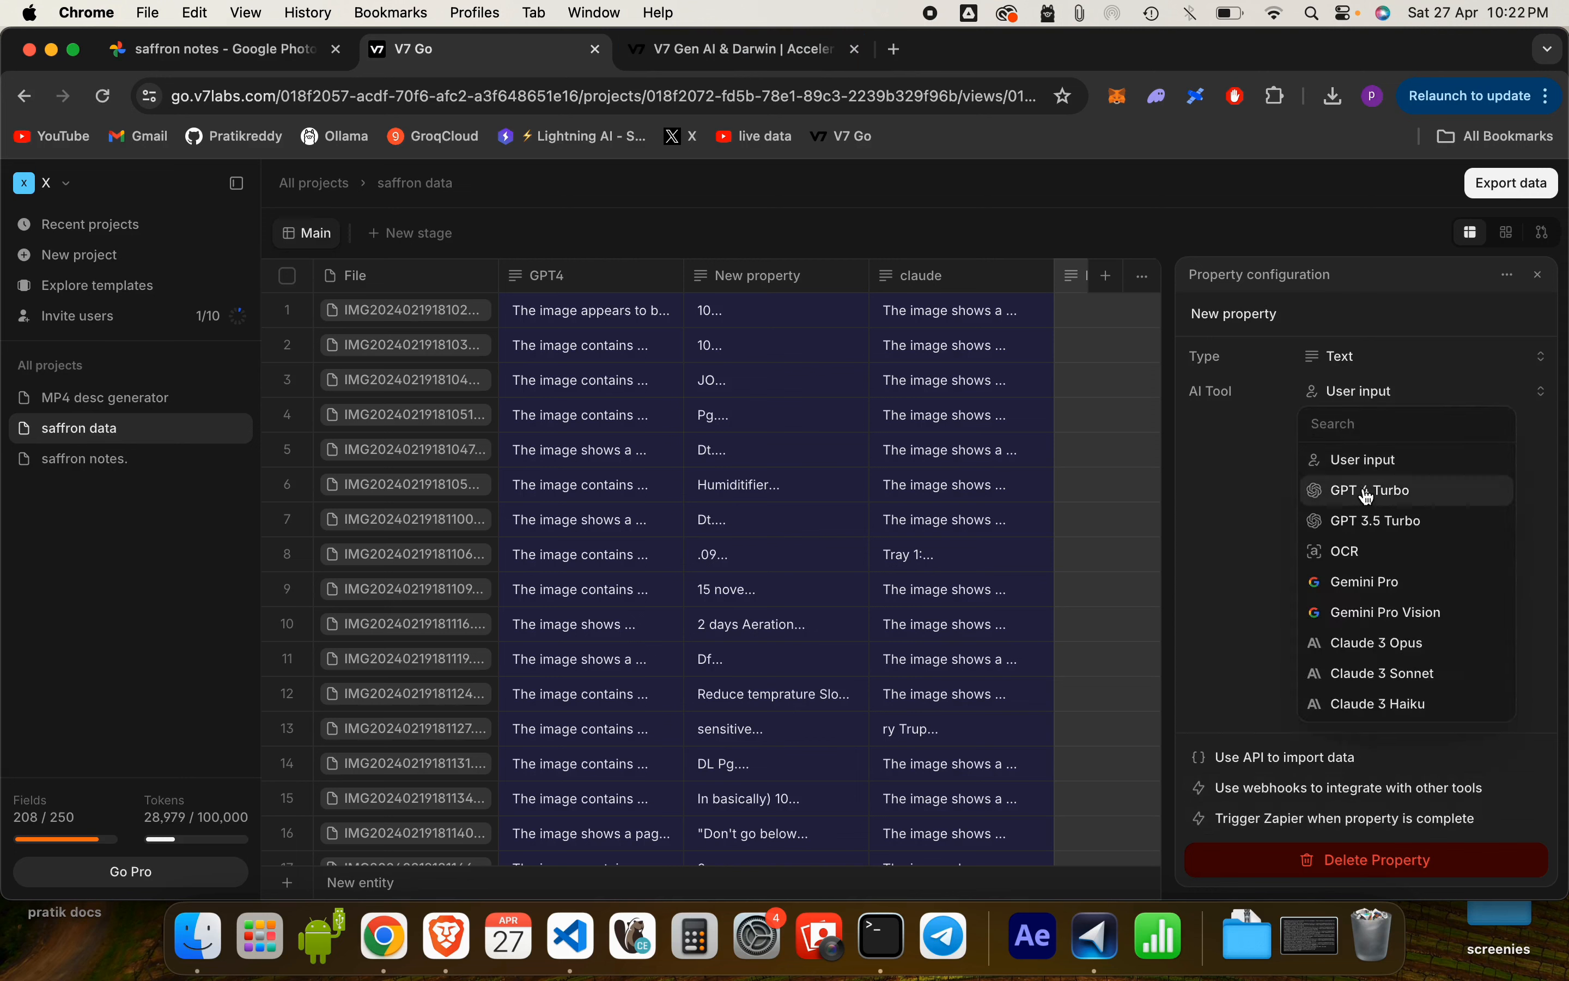
click(1362, 643)
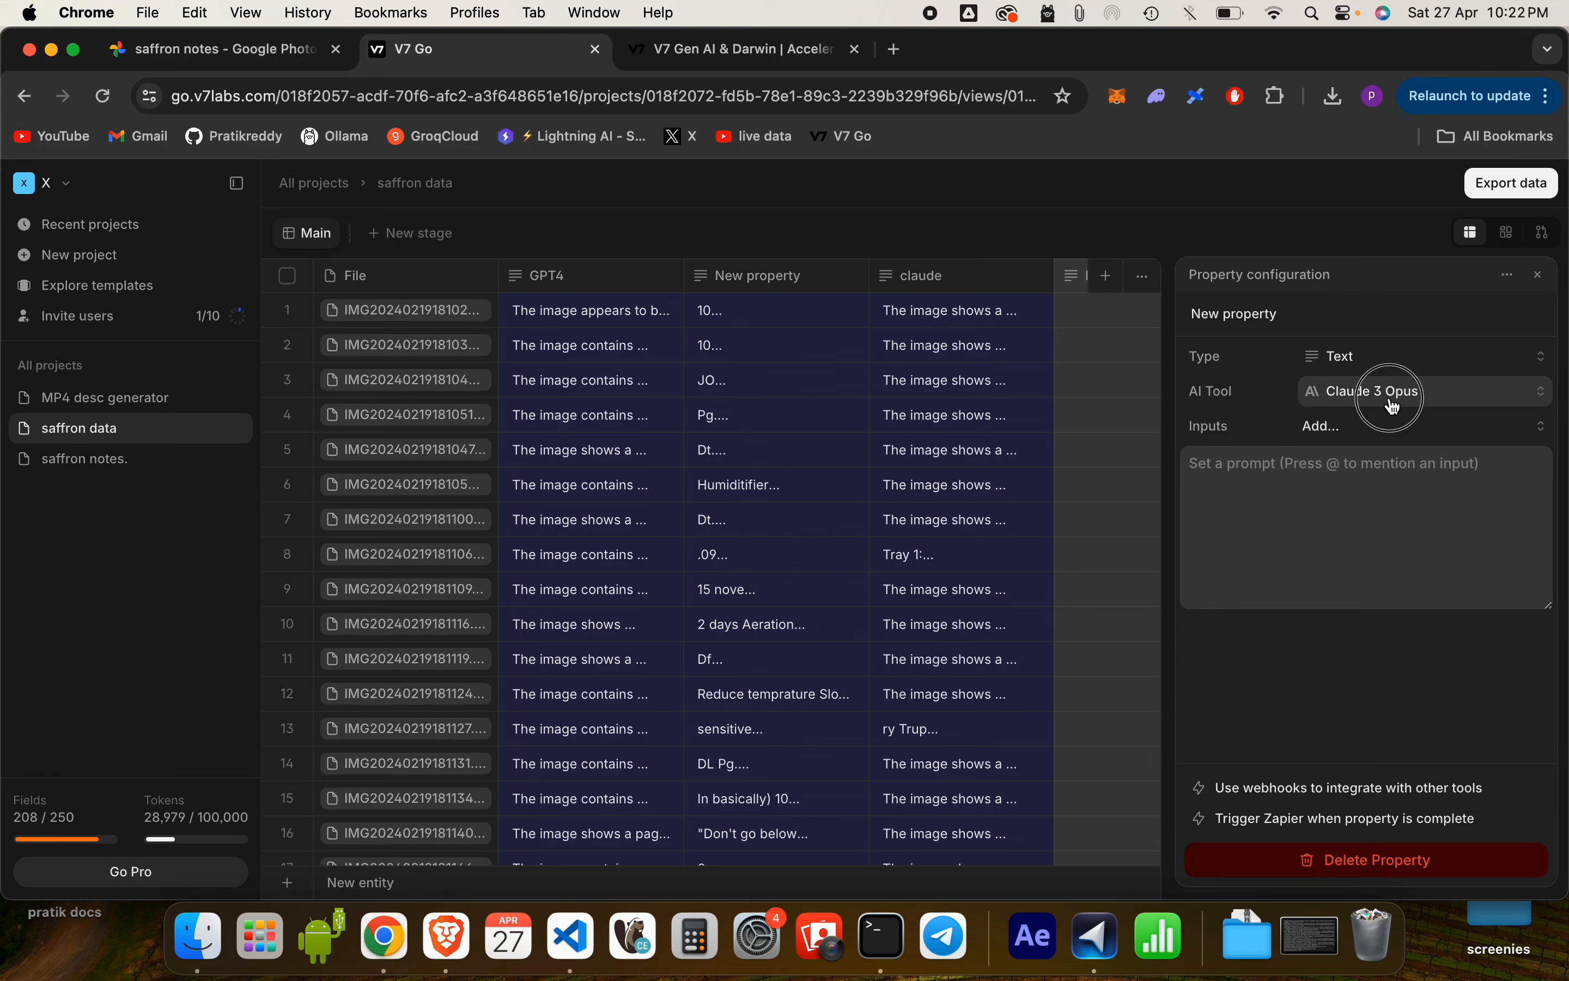
click(1369, 422)
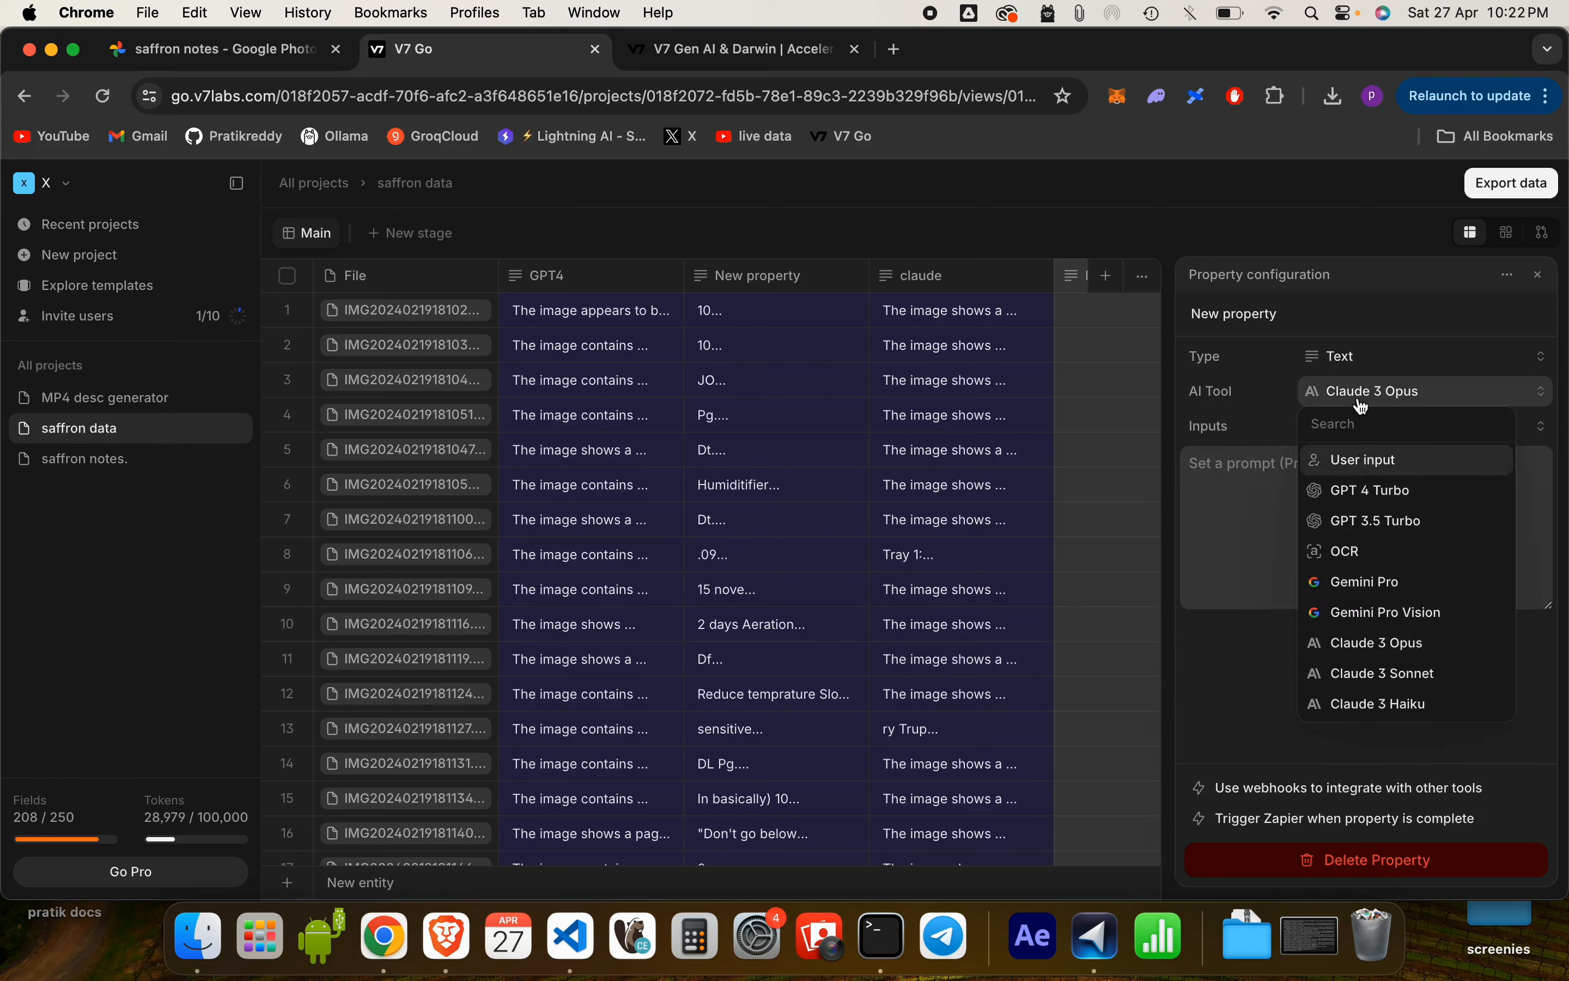
click(1510, 394)
click(1508, 393)
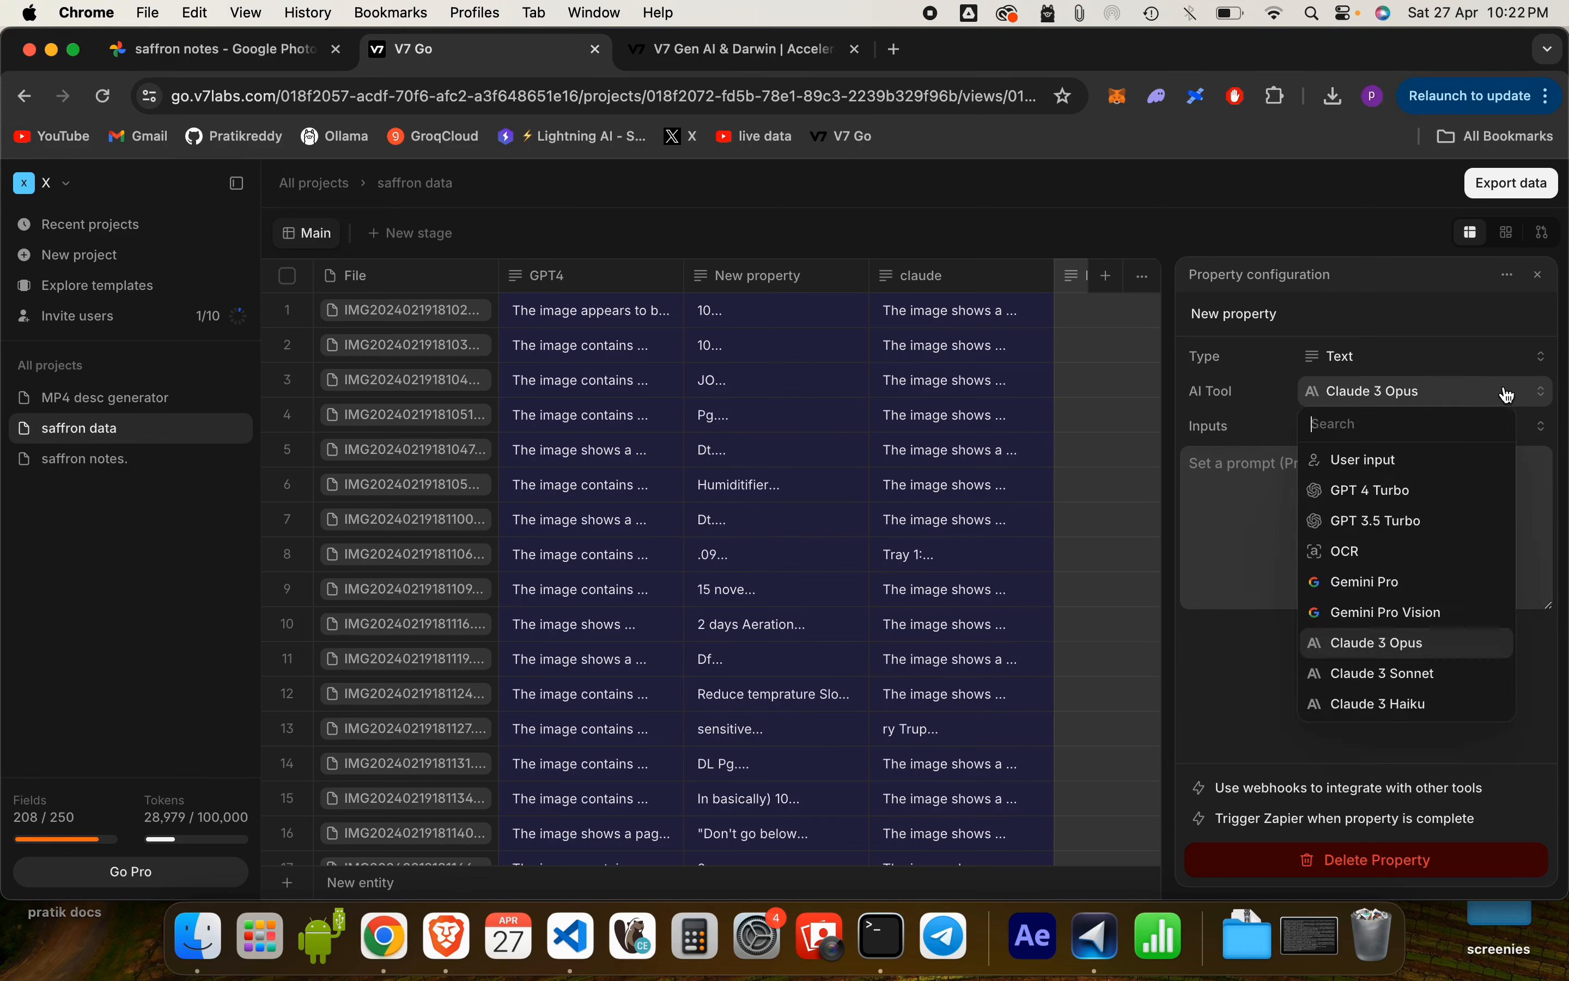
click(1417, 437)
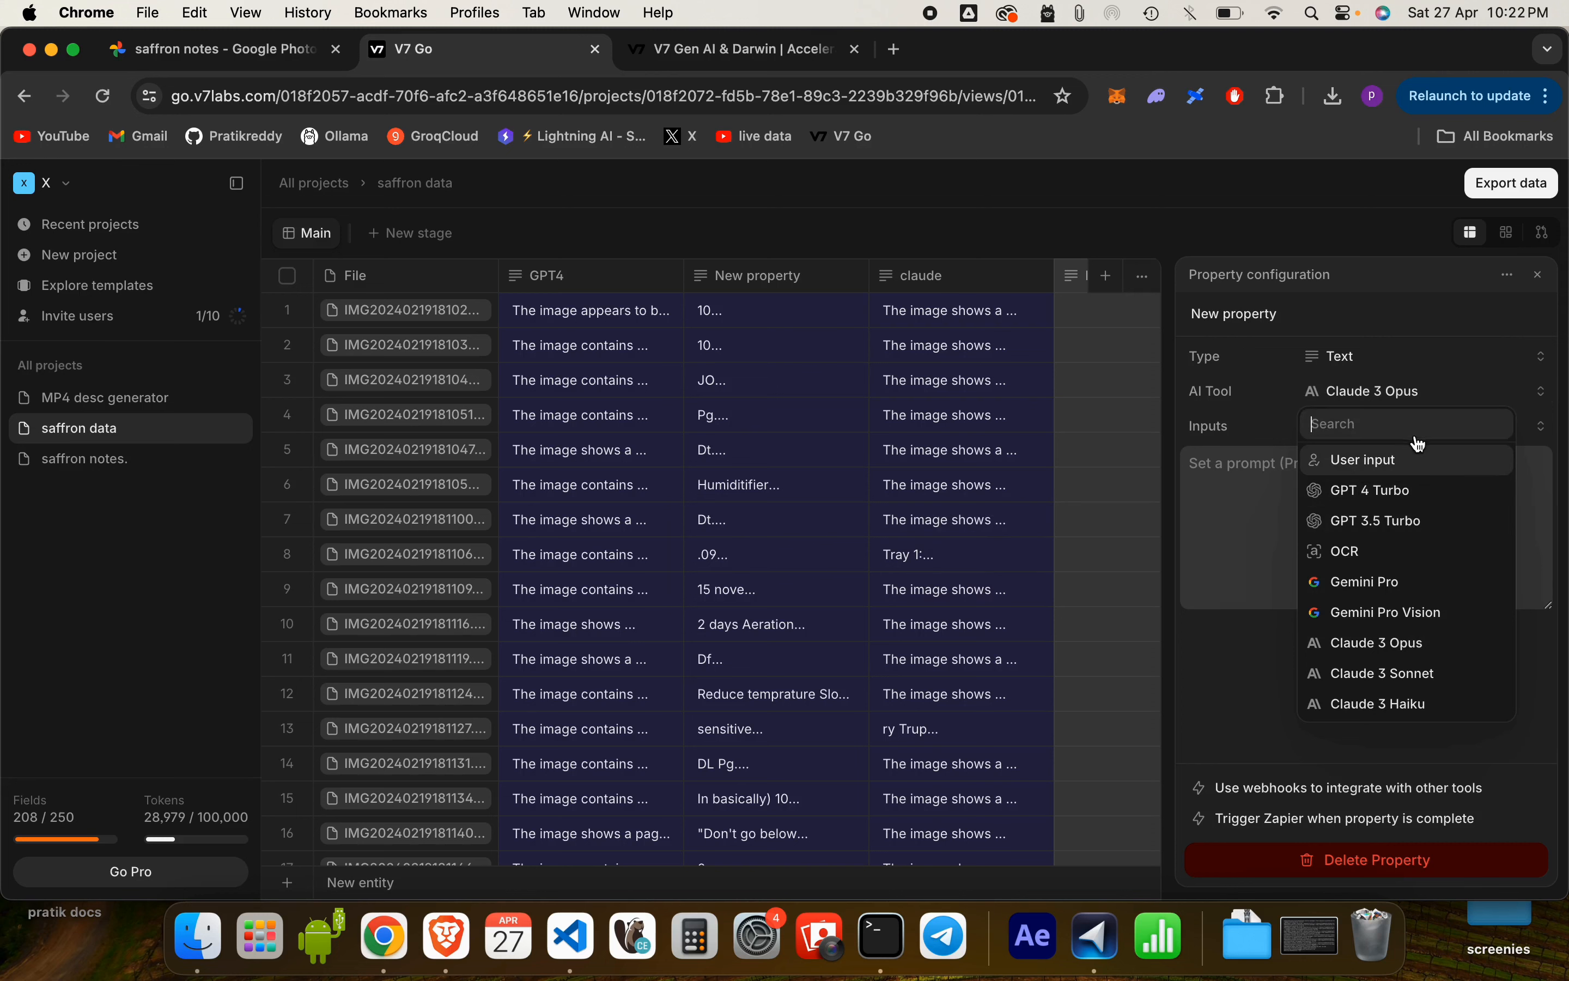
click(1395, 461)
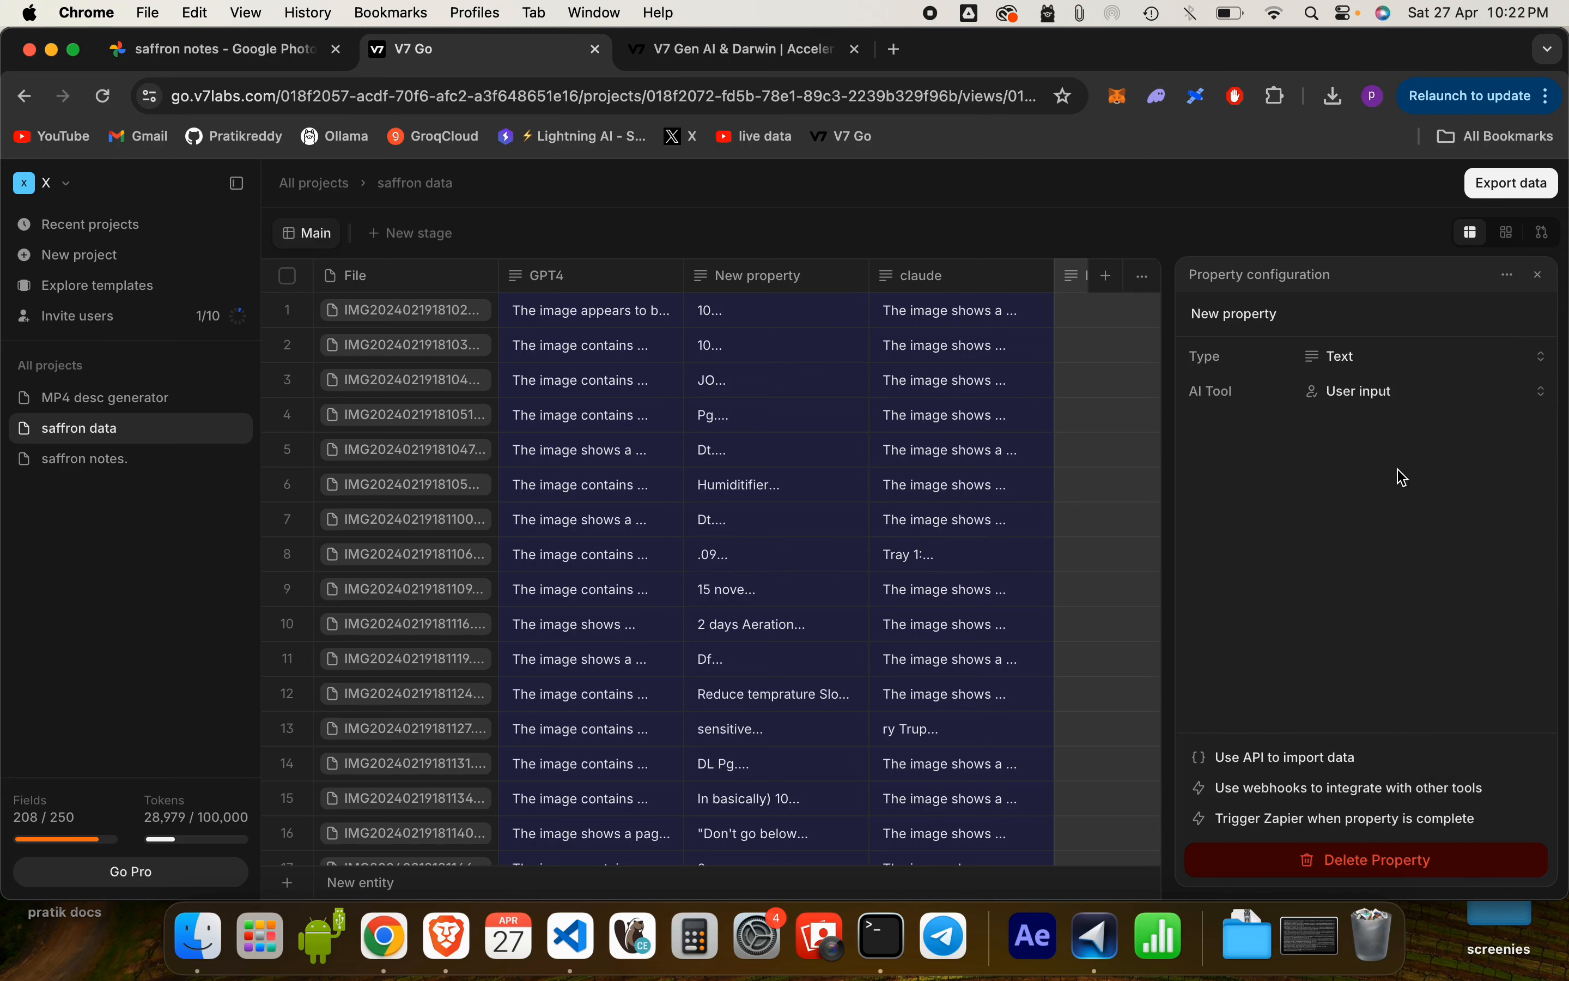
click(1345, 358)
click(1357, 457)
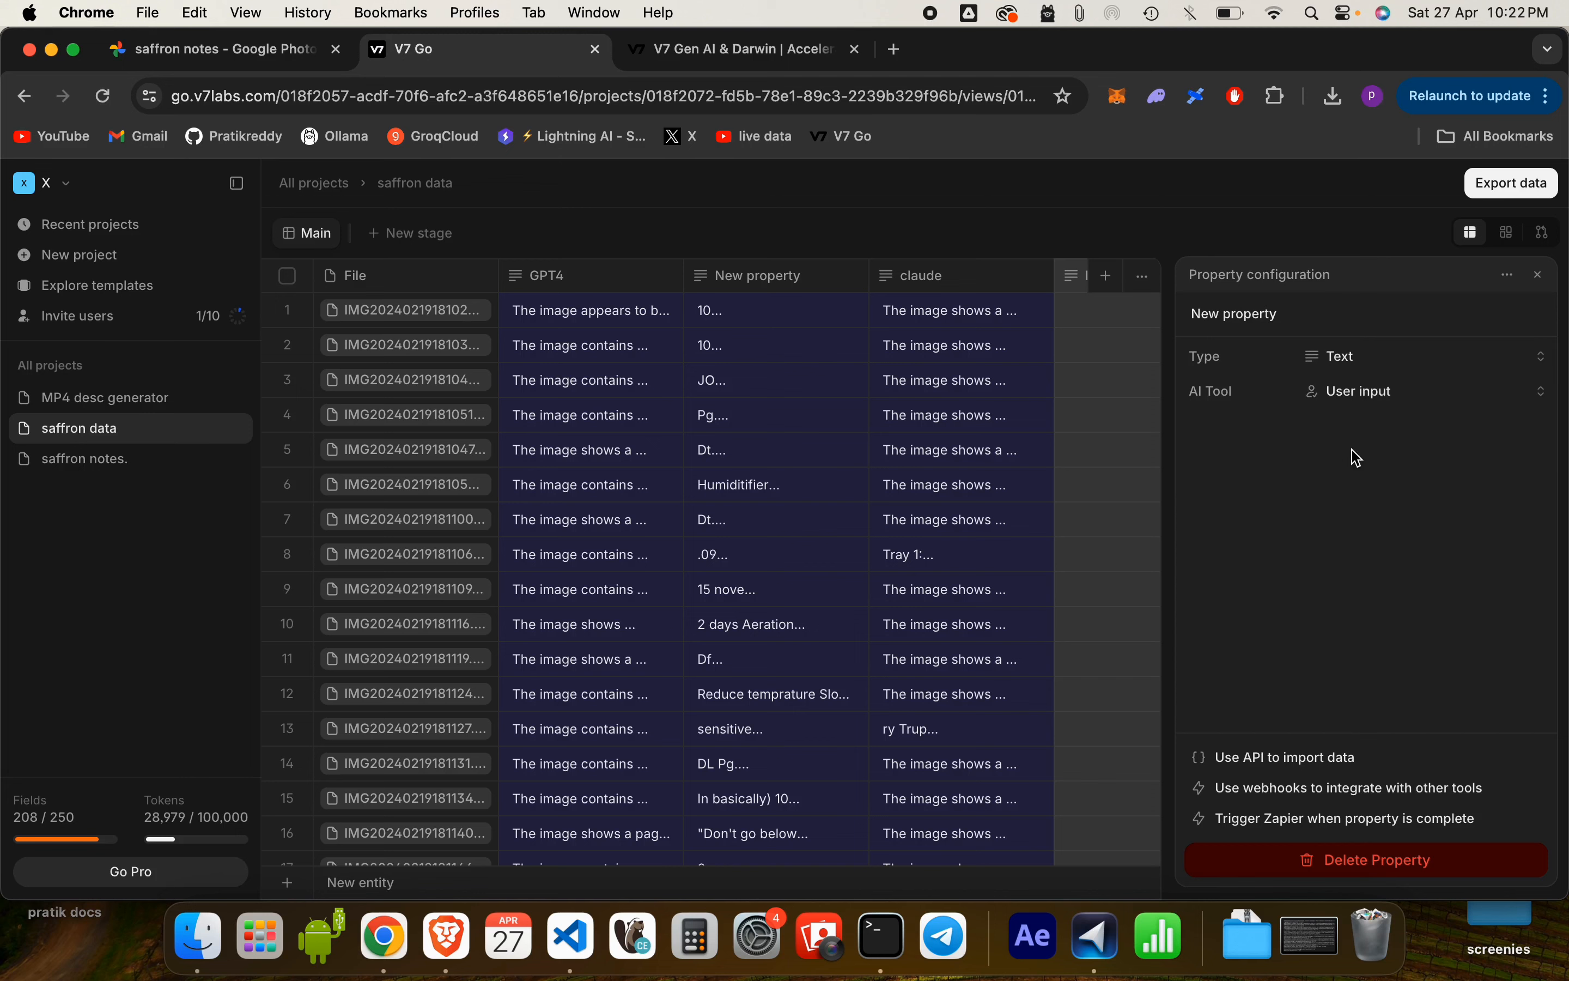
click(1331, 400)
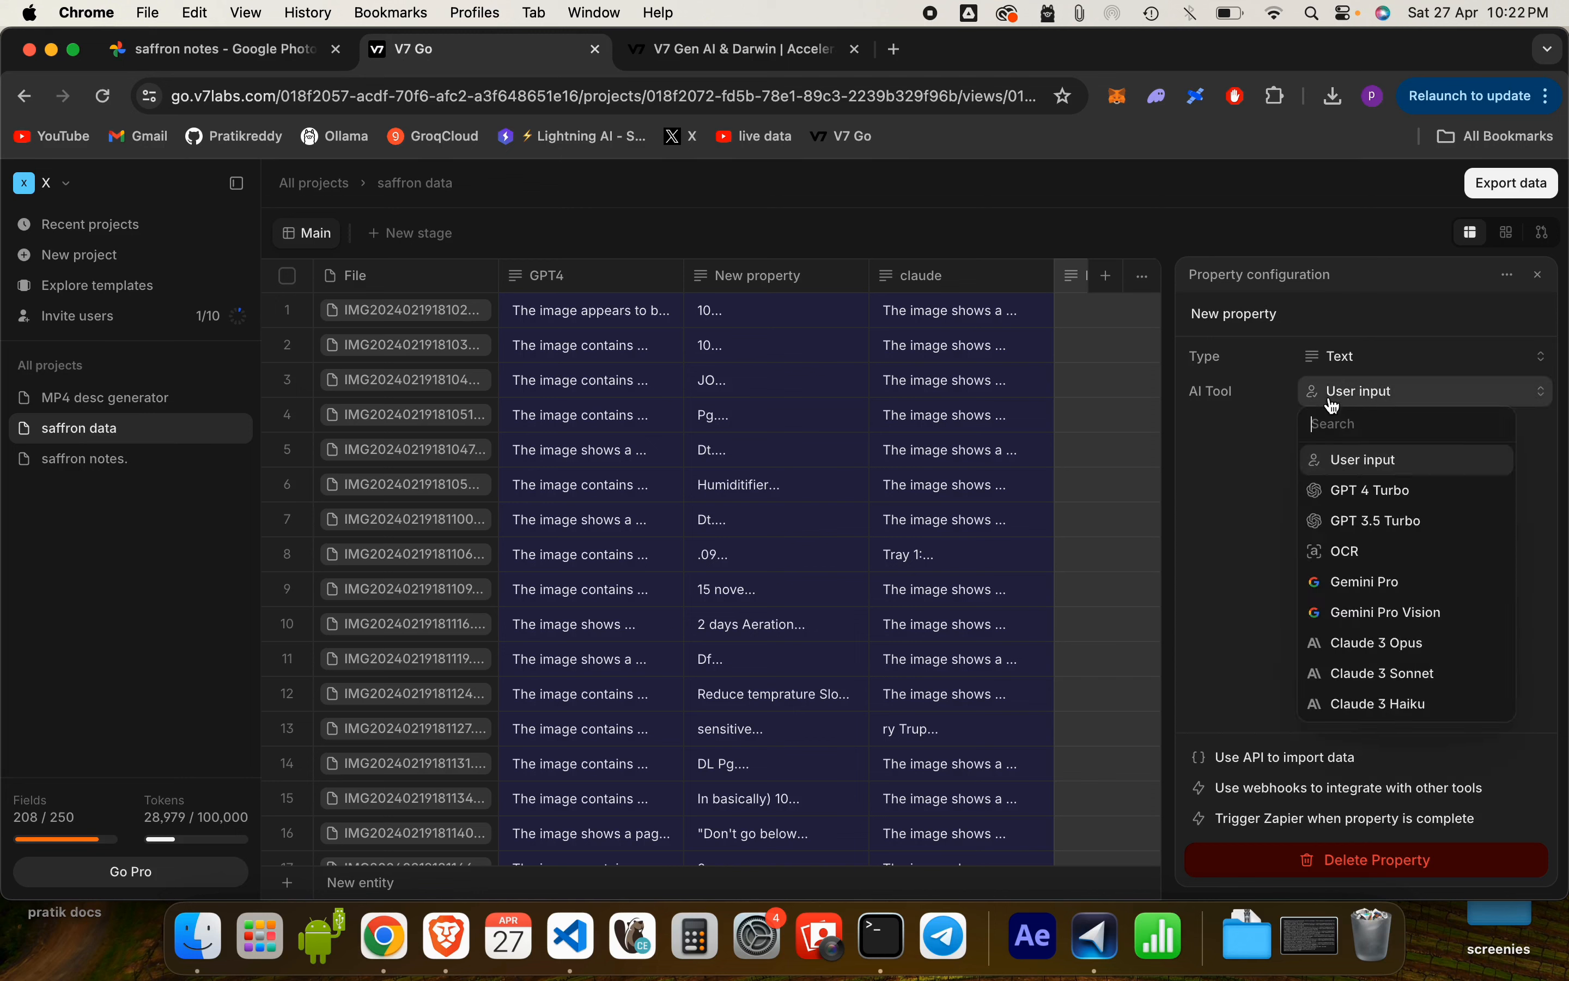
click(1242, 503)
click(1362, 446)
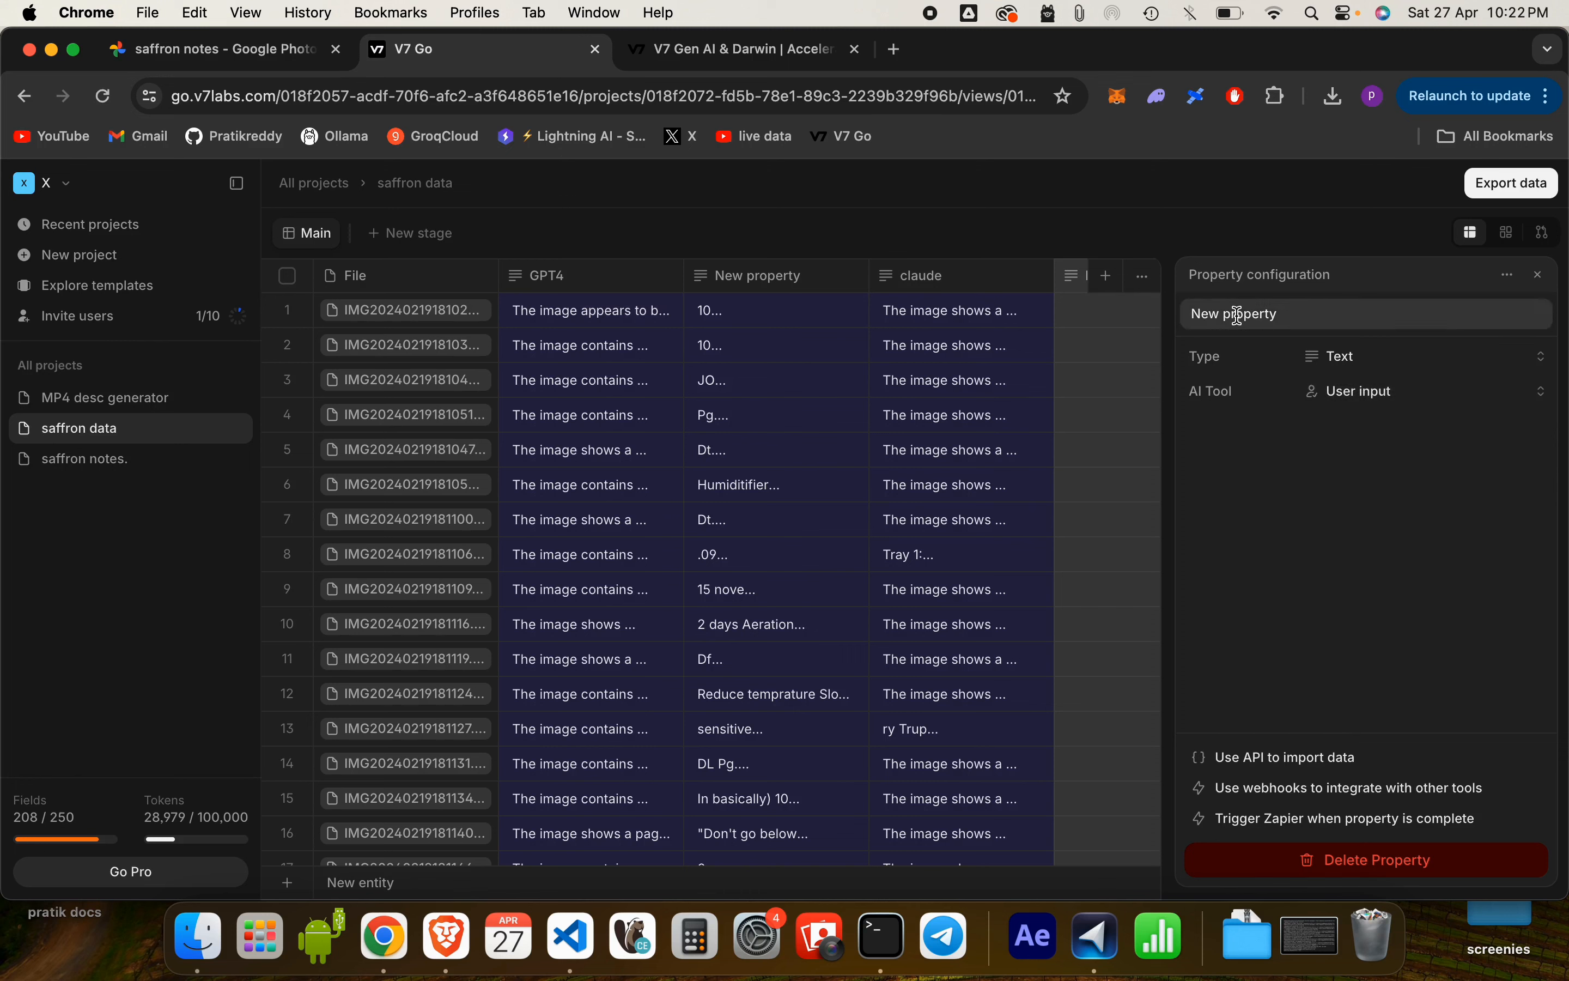
- Rename the new property to "consistency check." and close its configuration
key(super+a)
text(co)
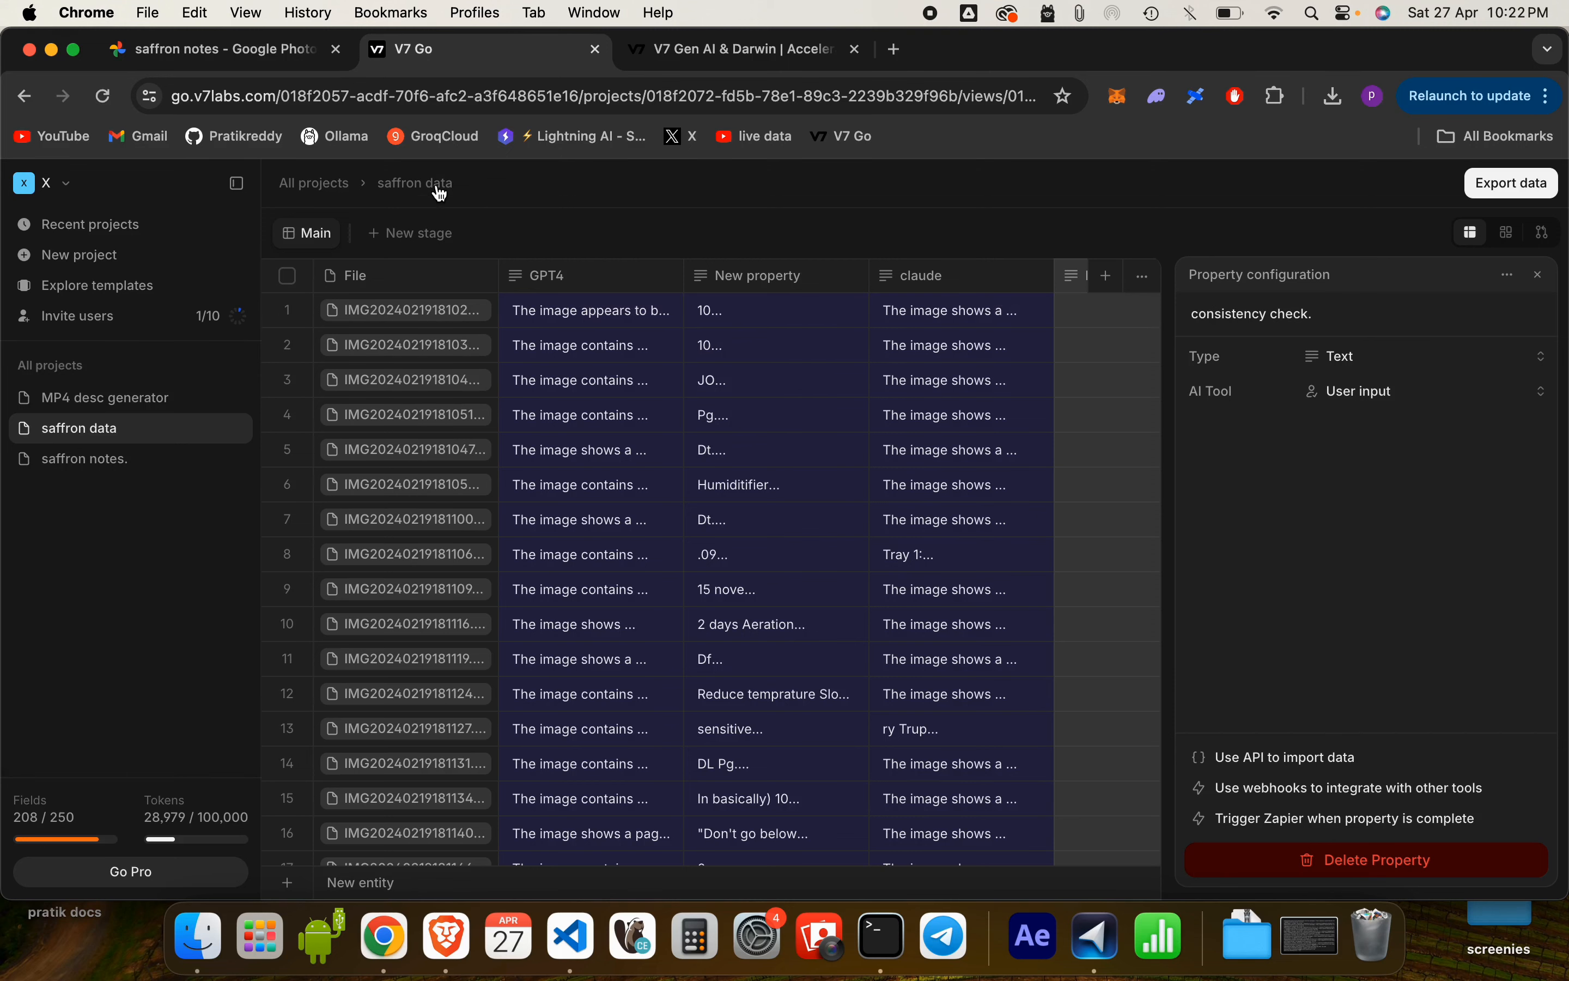
click(1542, 275)
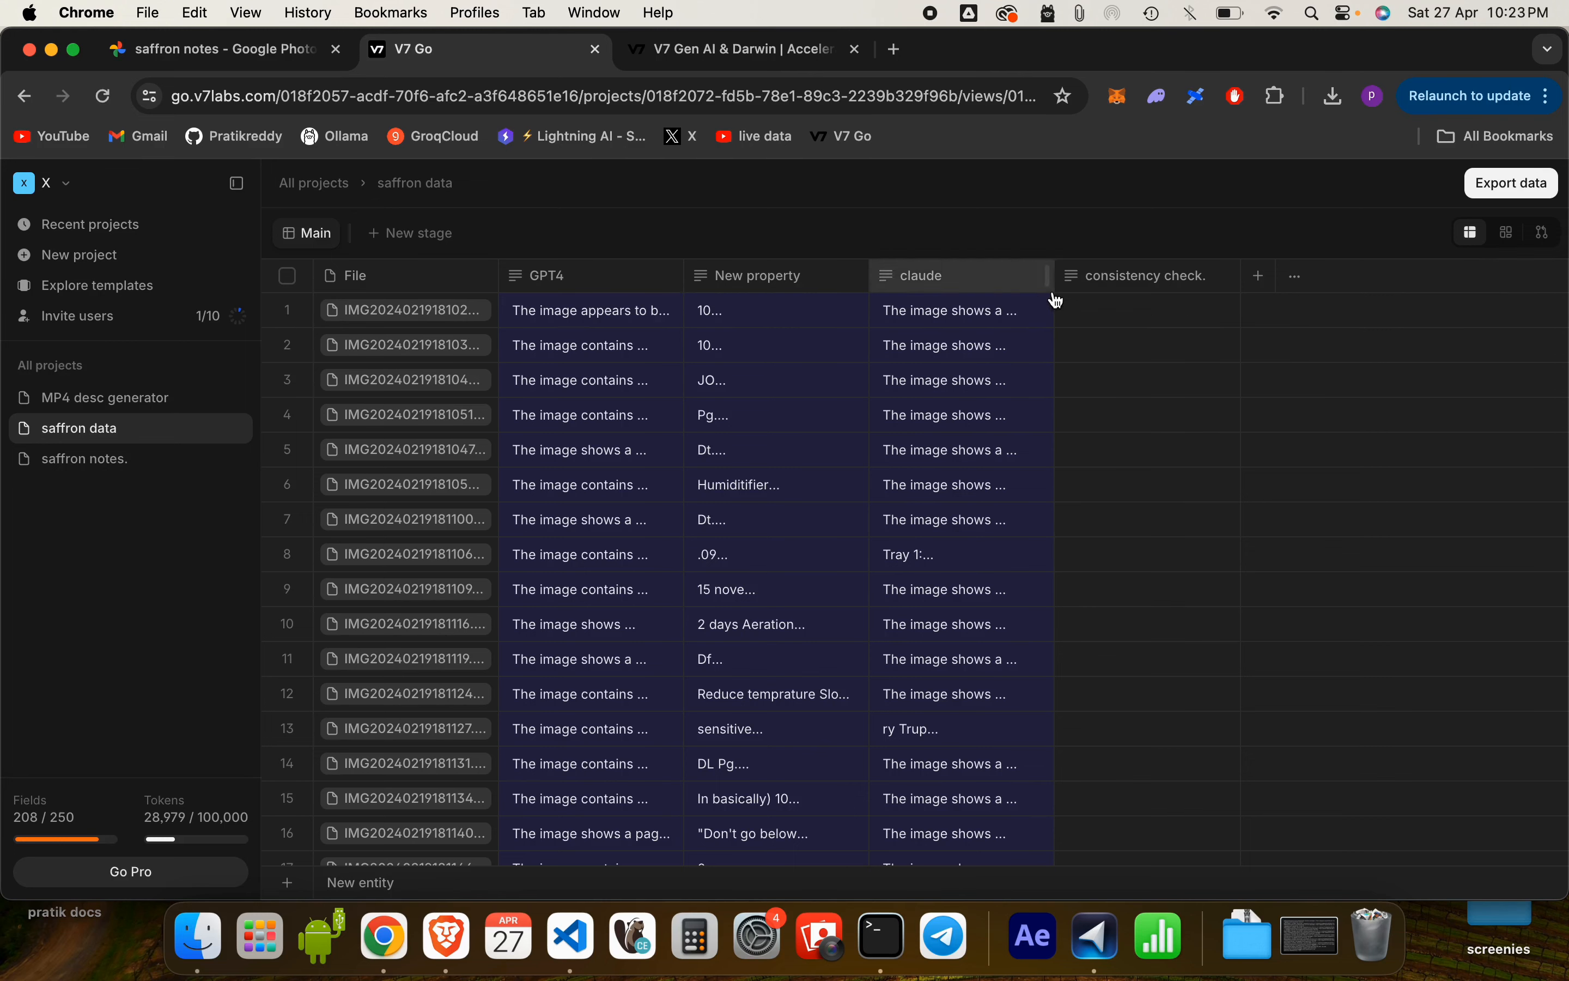
- Move the claude column directly after the GPT4 column, ahead of the OCR column
drag(937, 292, 725, 280)
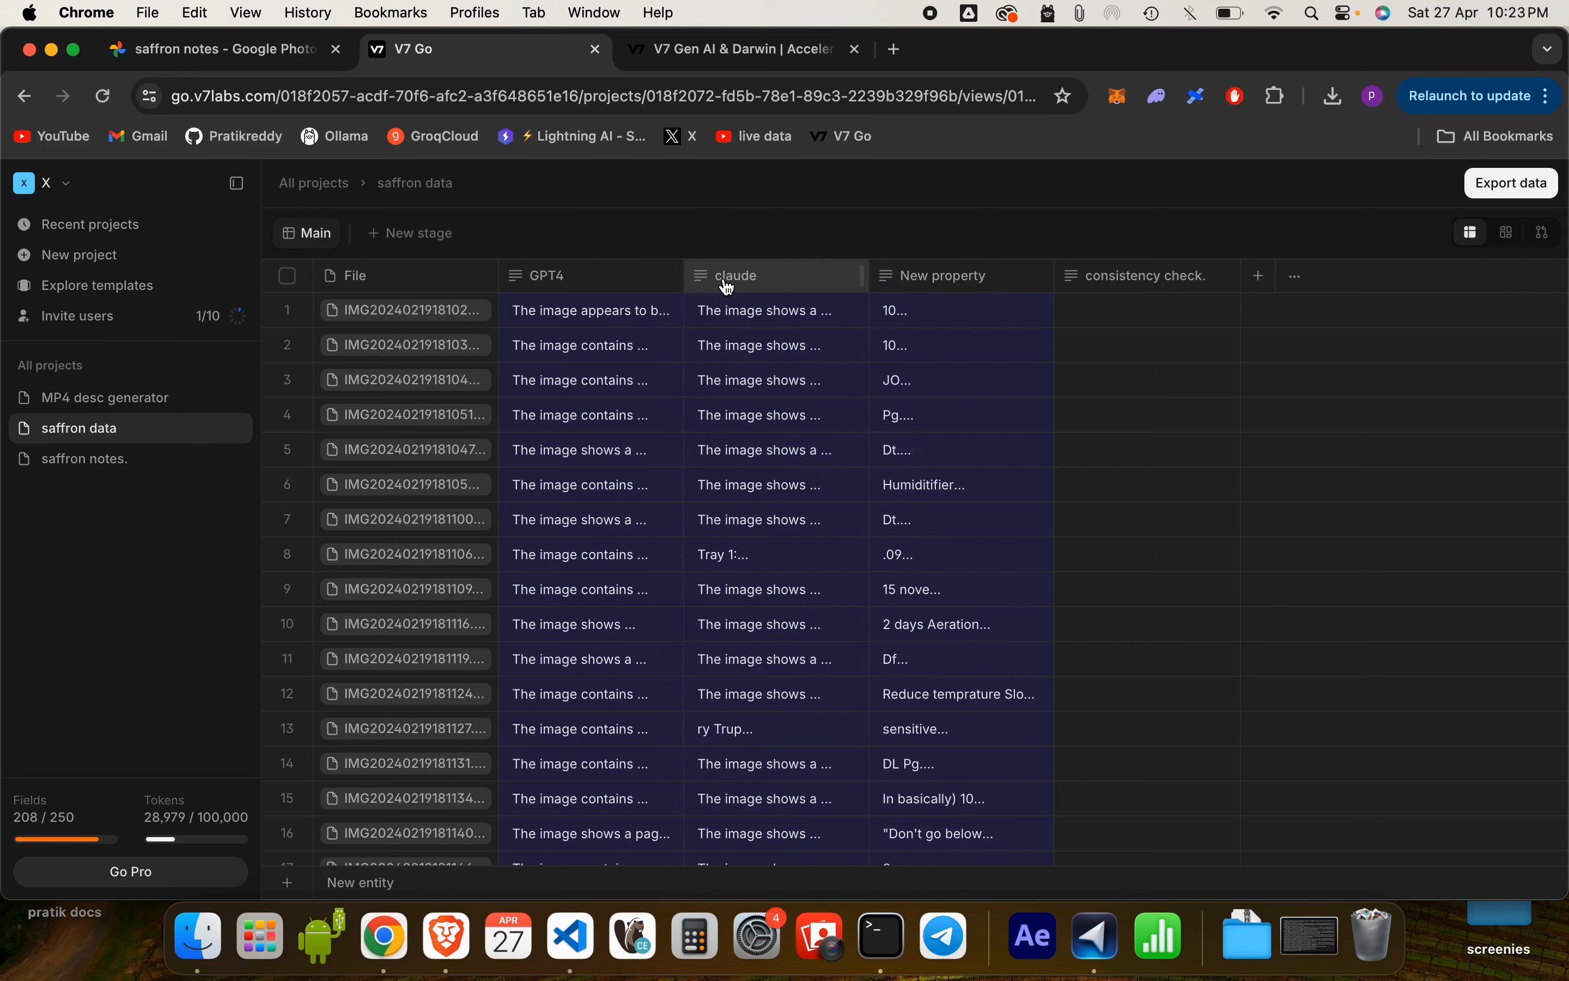
- Open the MP4 desc generator project and examine its Consistency Check property's type, tool, inputs, prompt and options
click(114, 406)
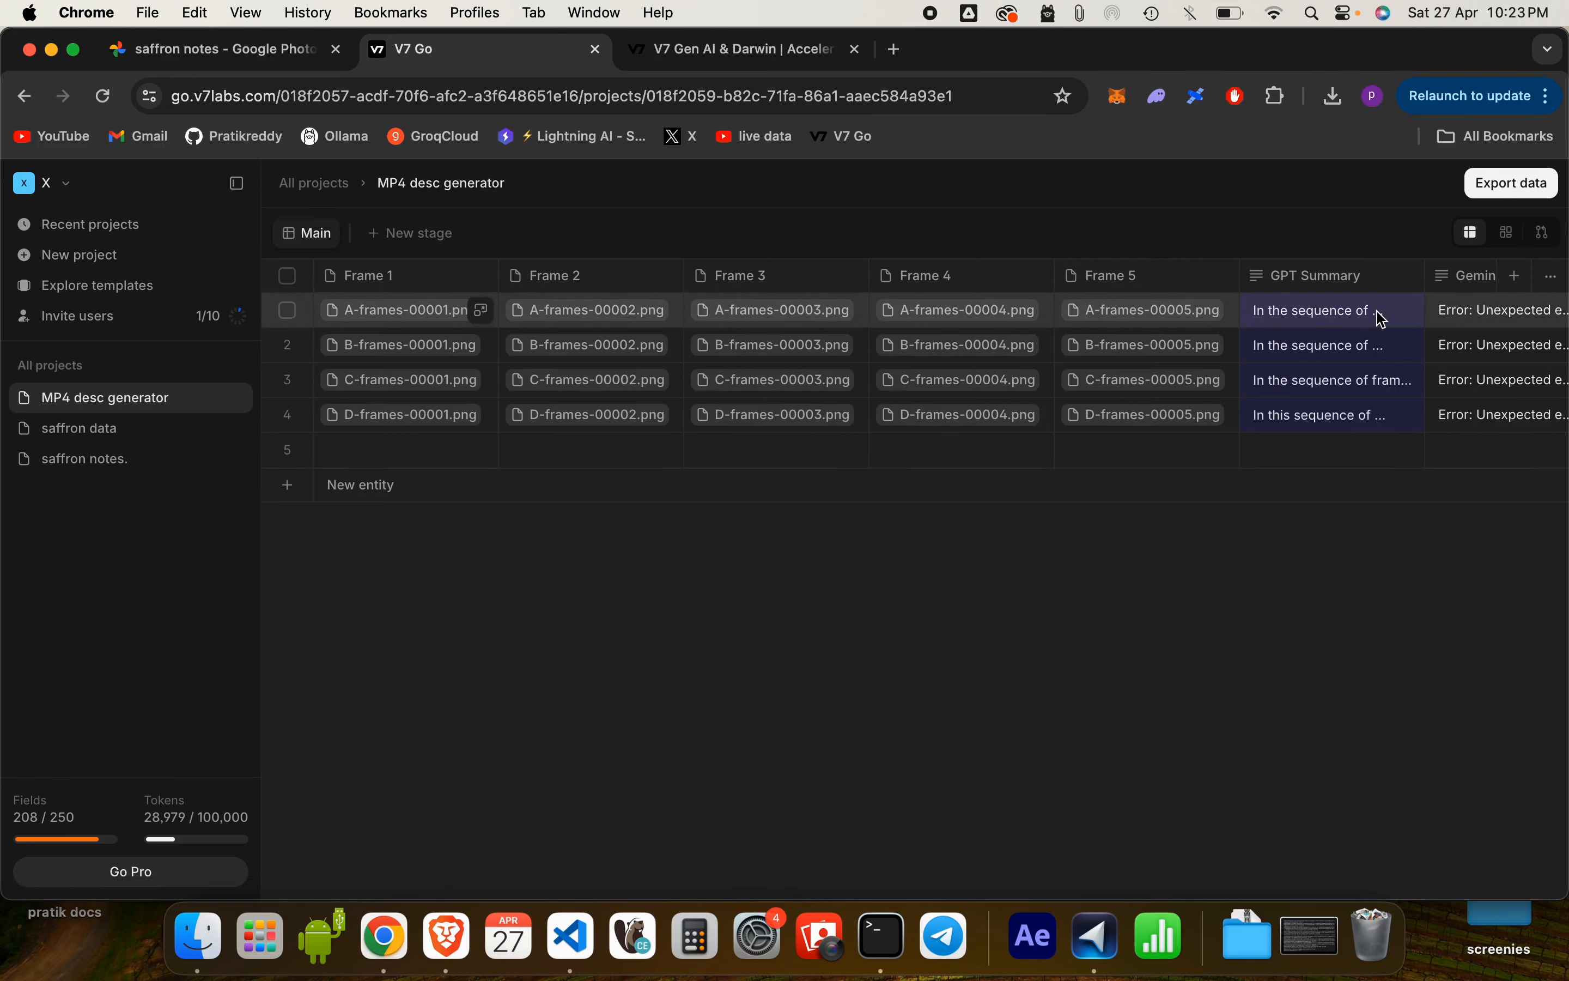
scroll(1361, 312, right, 5)
right_click(1377, 288)
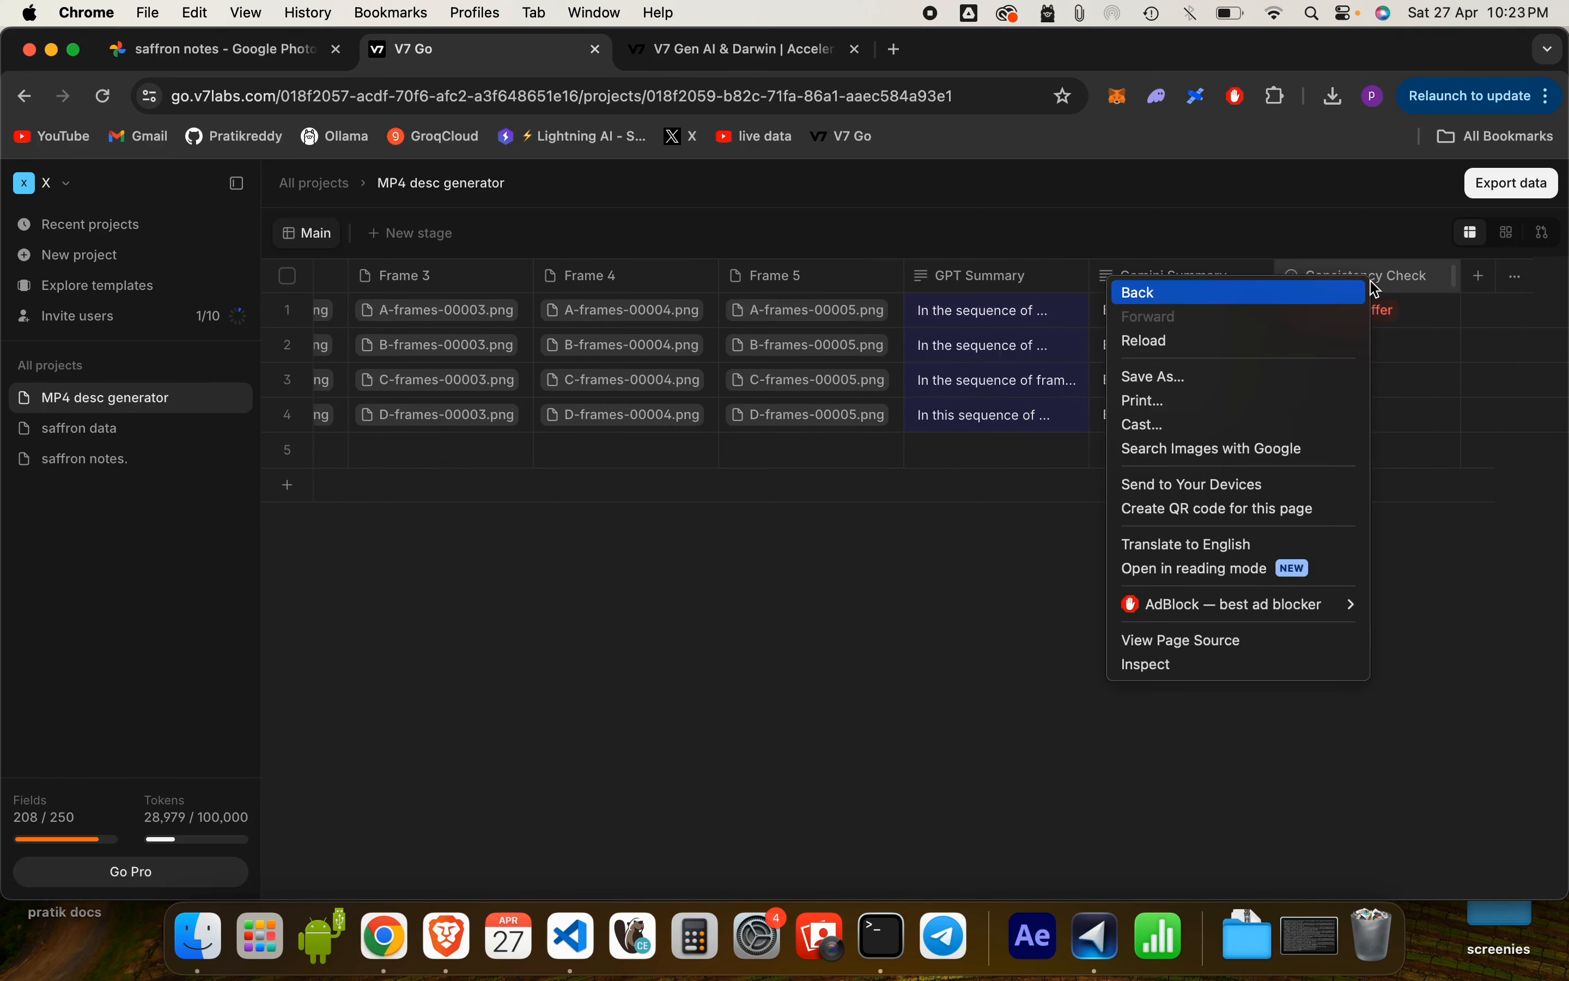
click(1411, 272)
click(1419, 279)
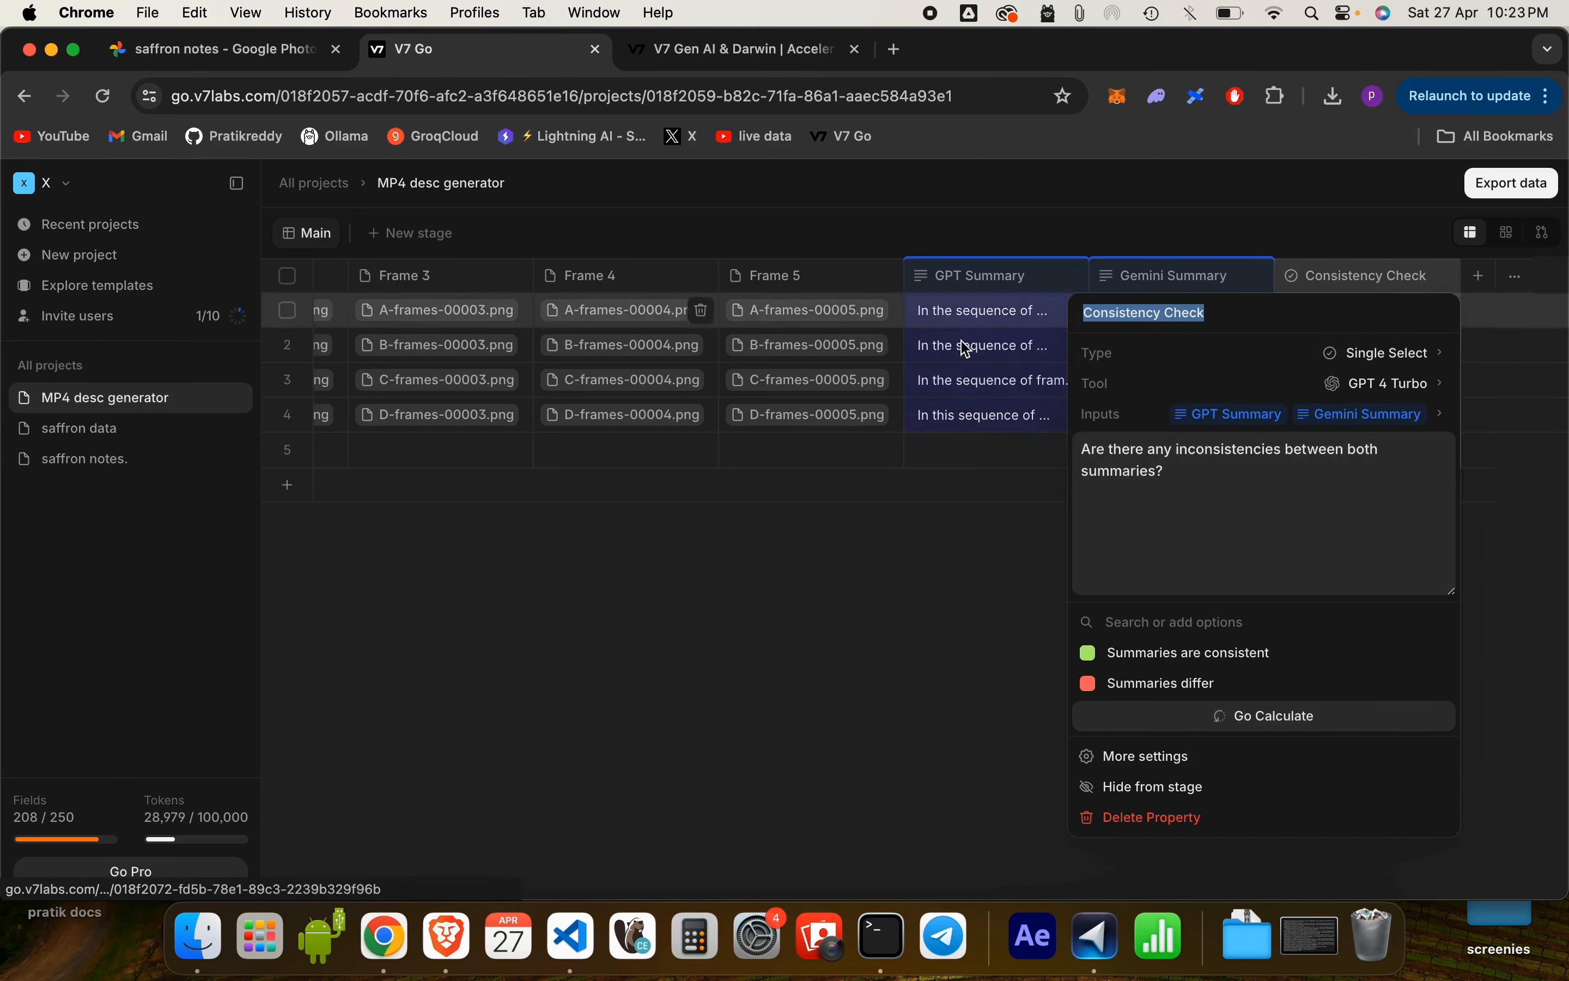
click(976, 371)
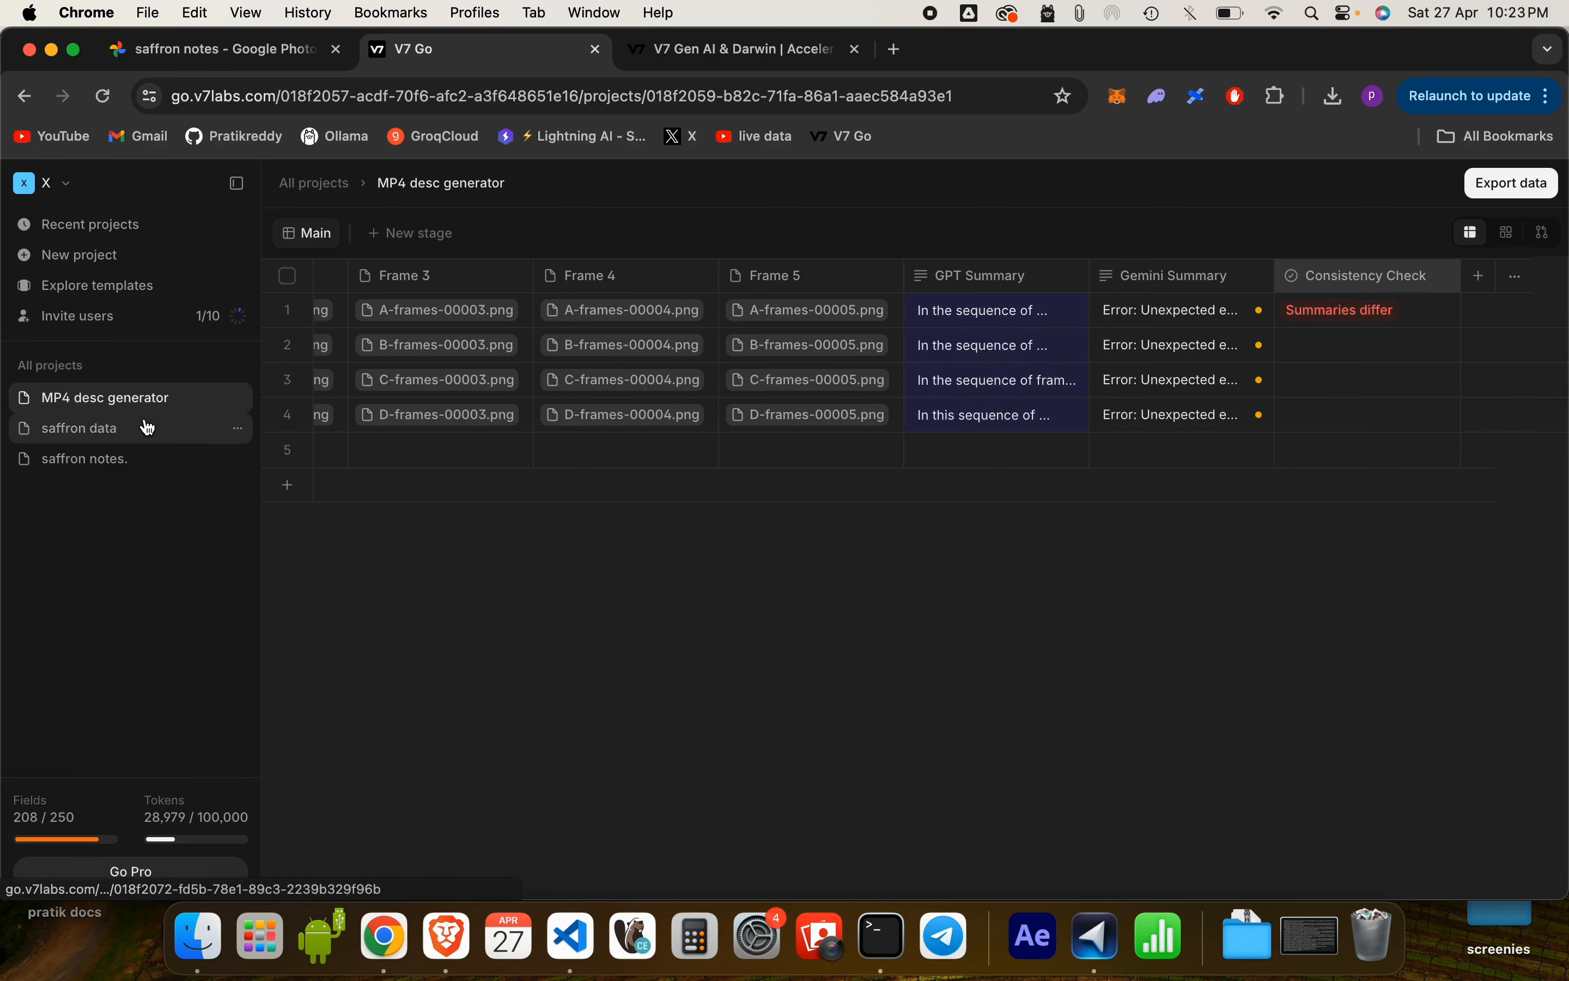
- Open the saffron data project in a separate browser tab and switch to it
right_click(146, 436)
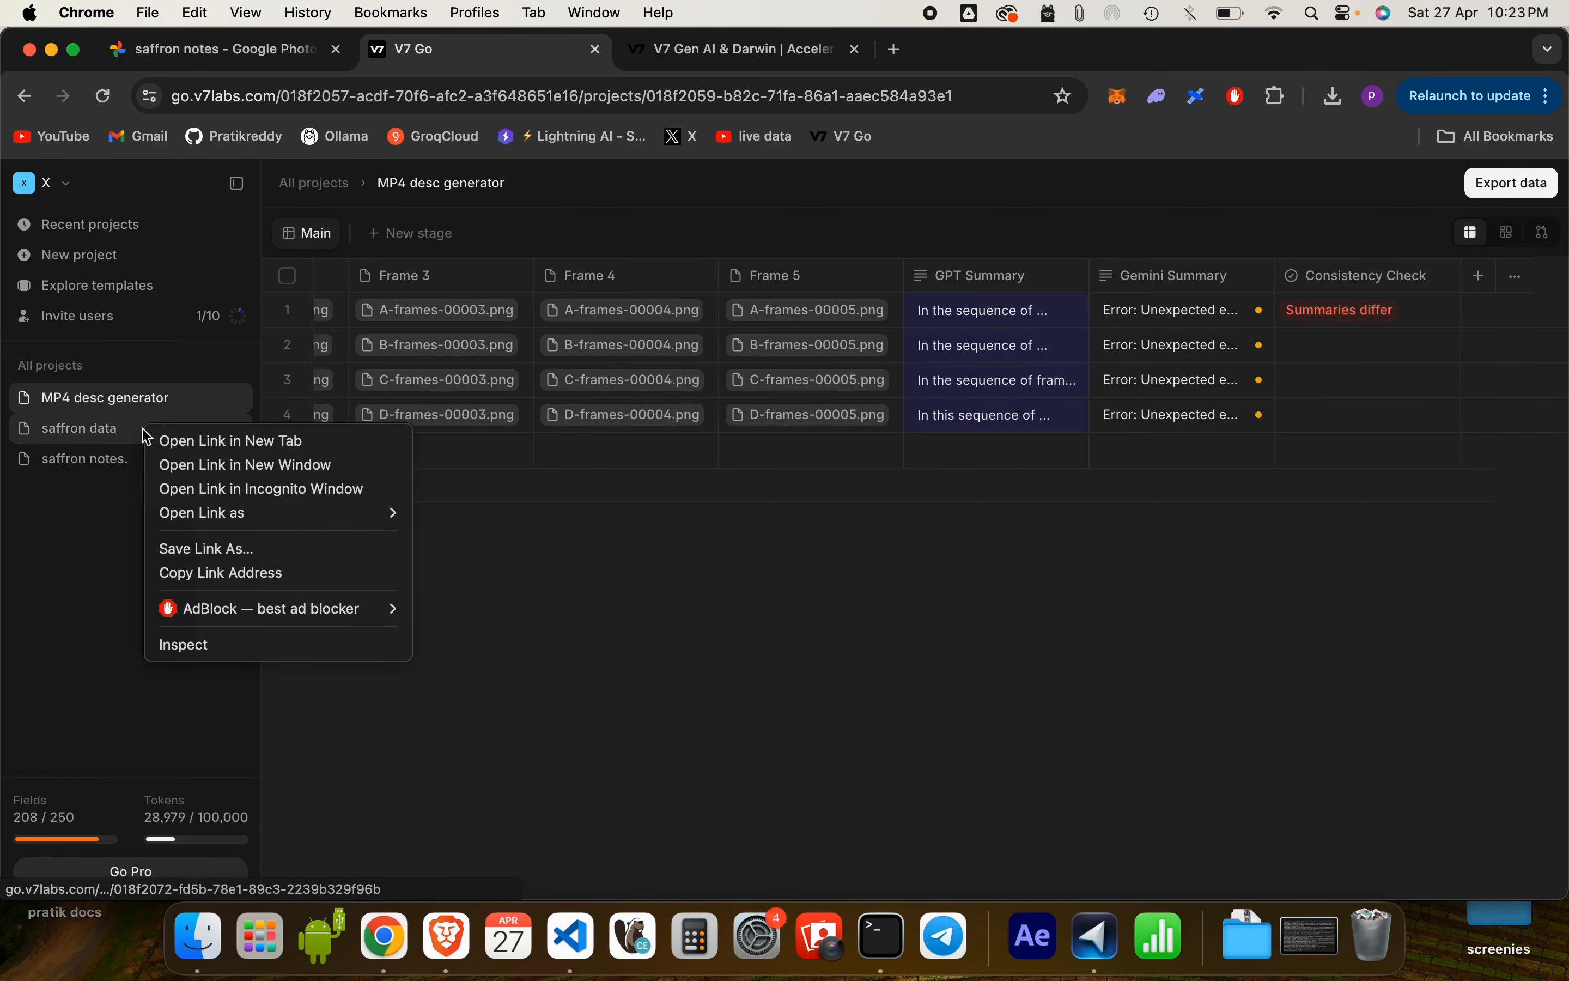
click(193, 443)
click(722, 60)
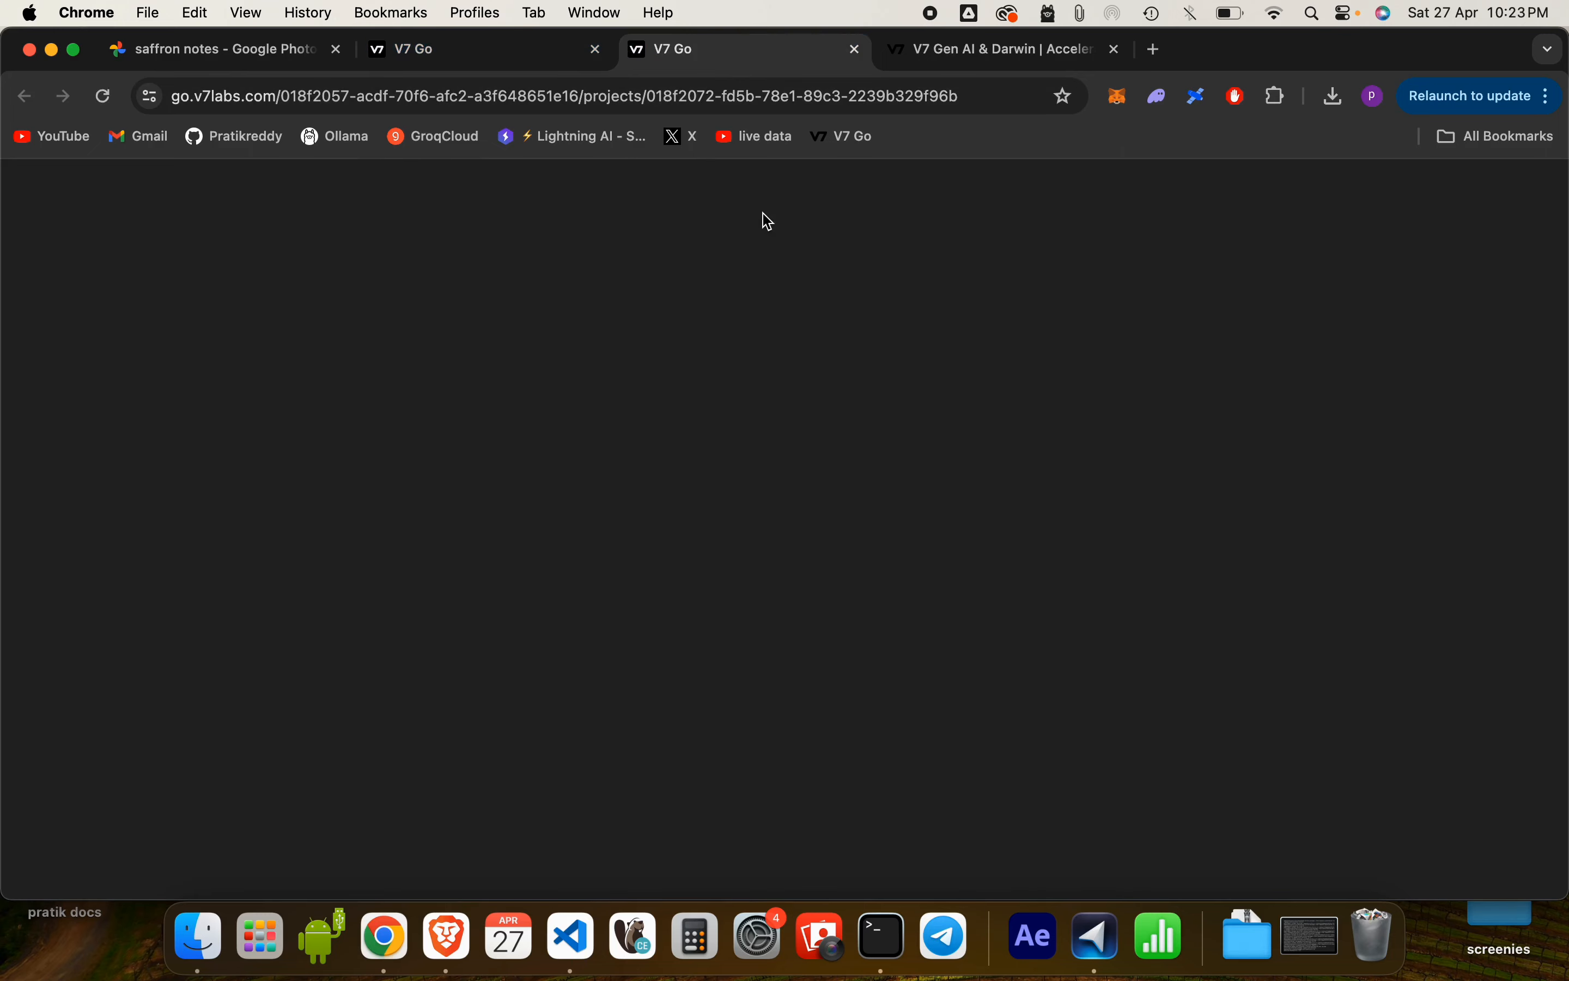
click(397, 55)
click(656, 54)
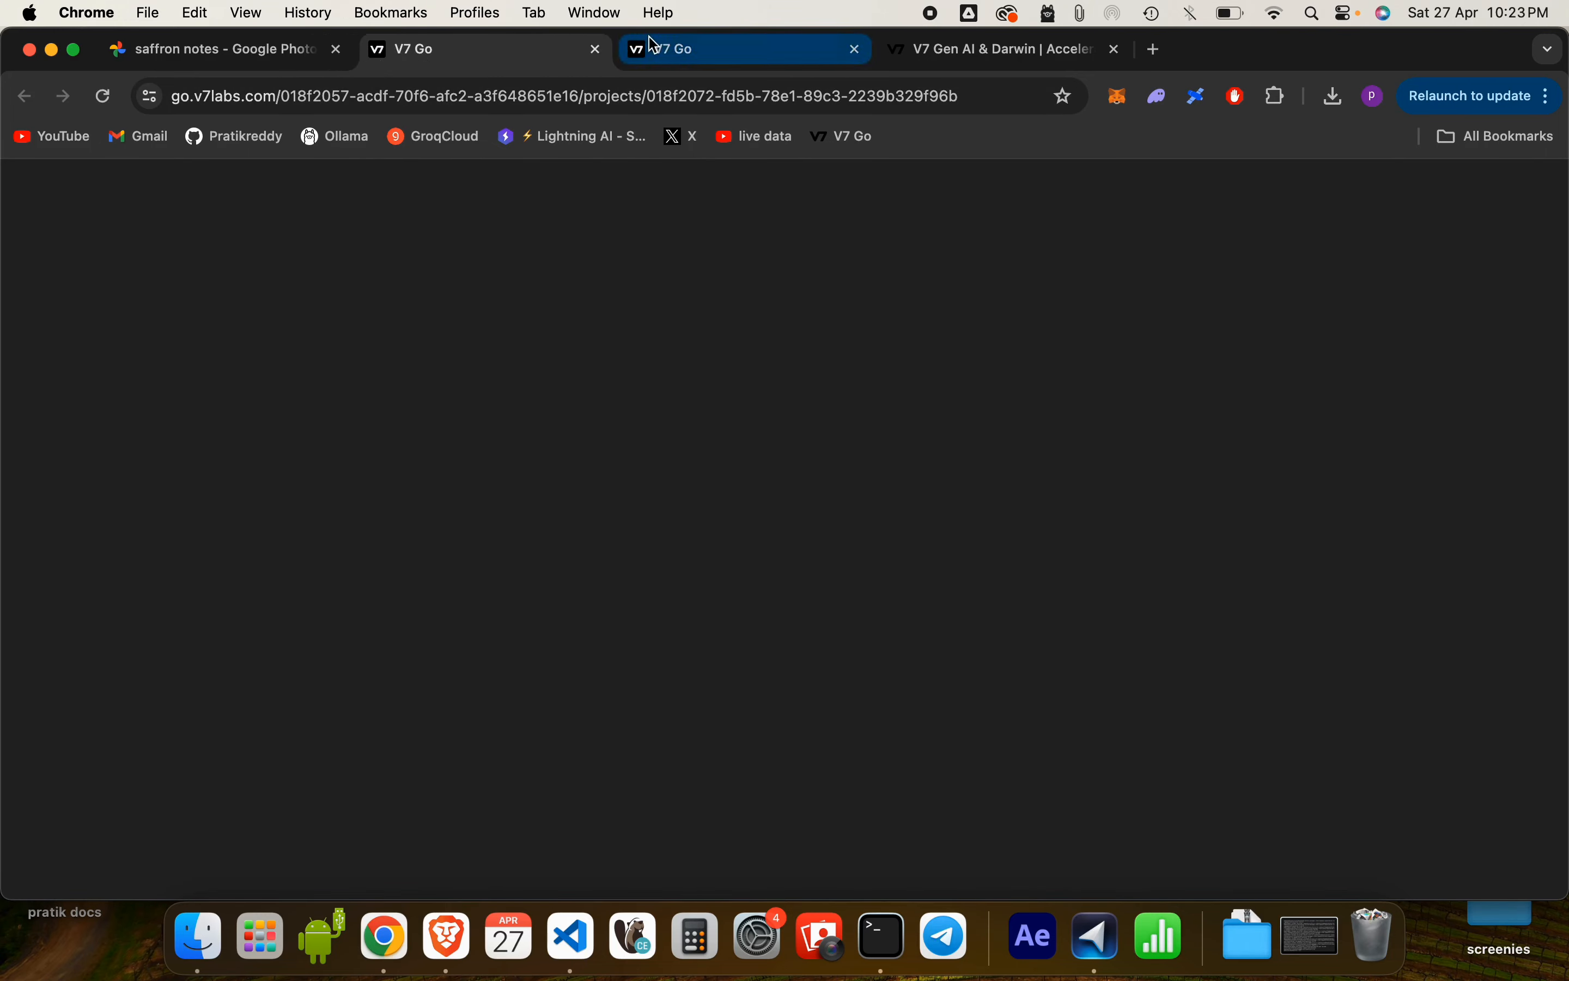
click(552, 53)
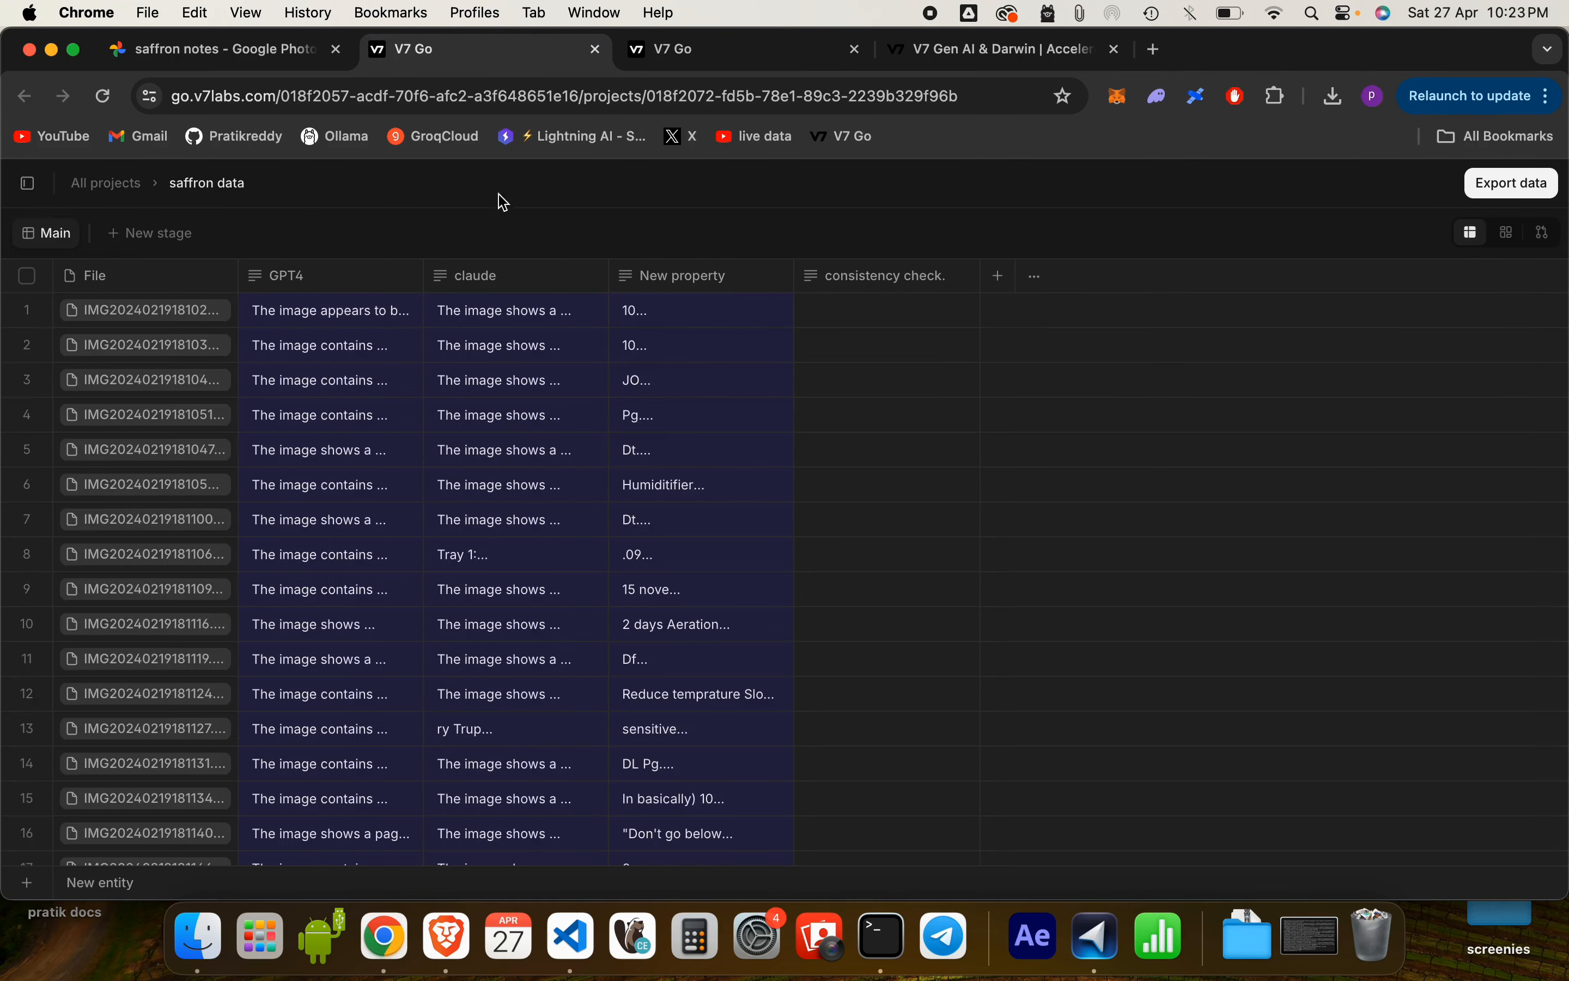
- Change the "consistency check." property's type to Collection and review its tool choices, keeping the property
right_click(849, 280)
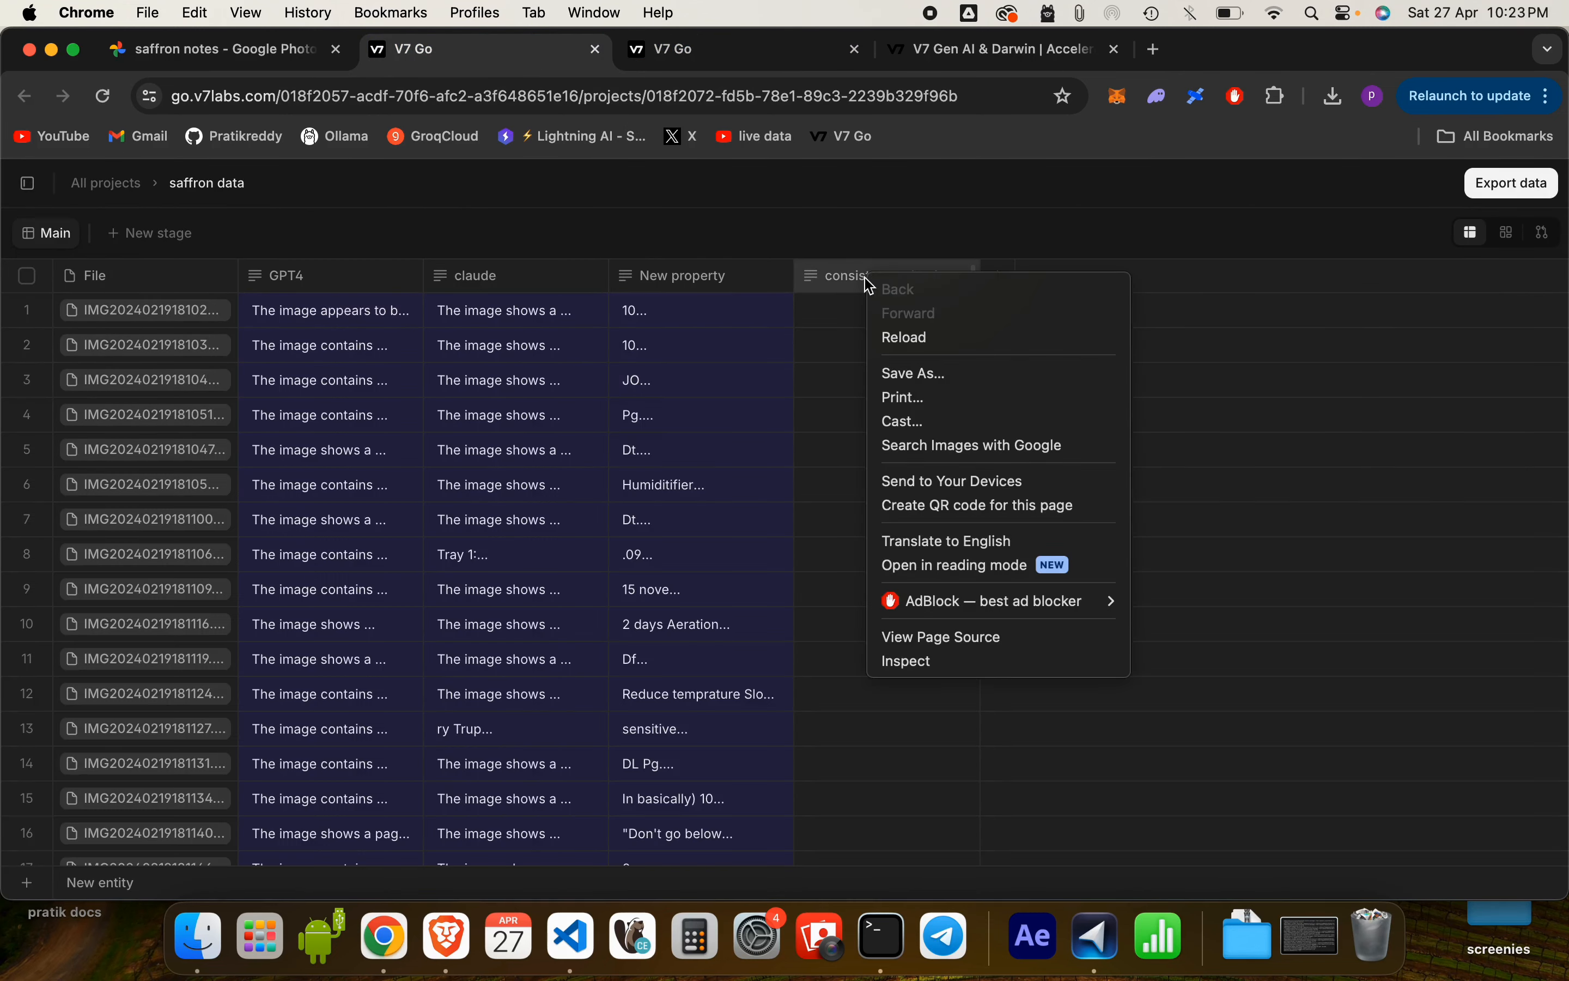
key(Escape)
click(838, 284)
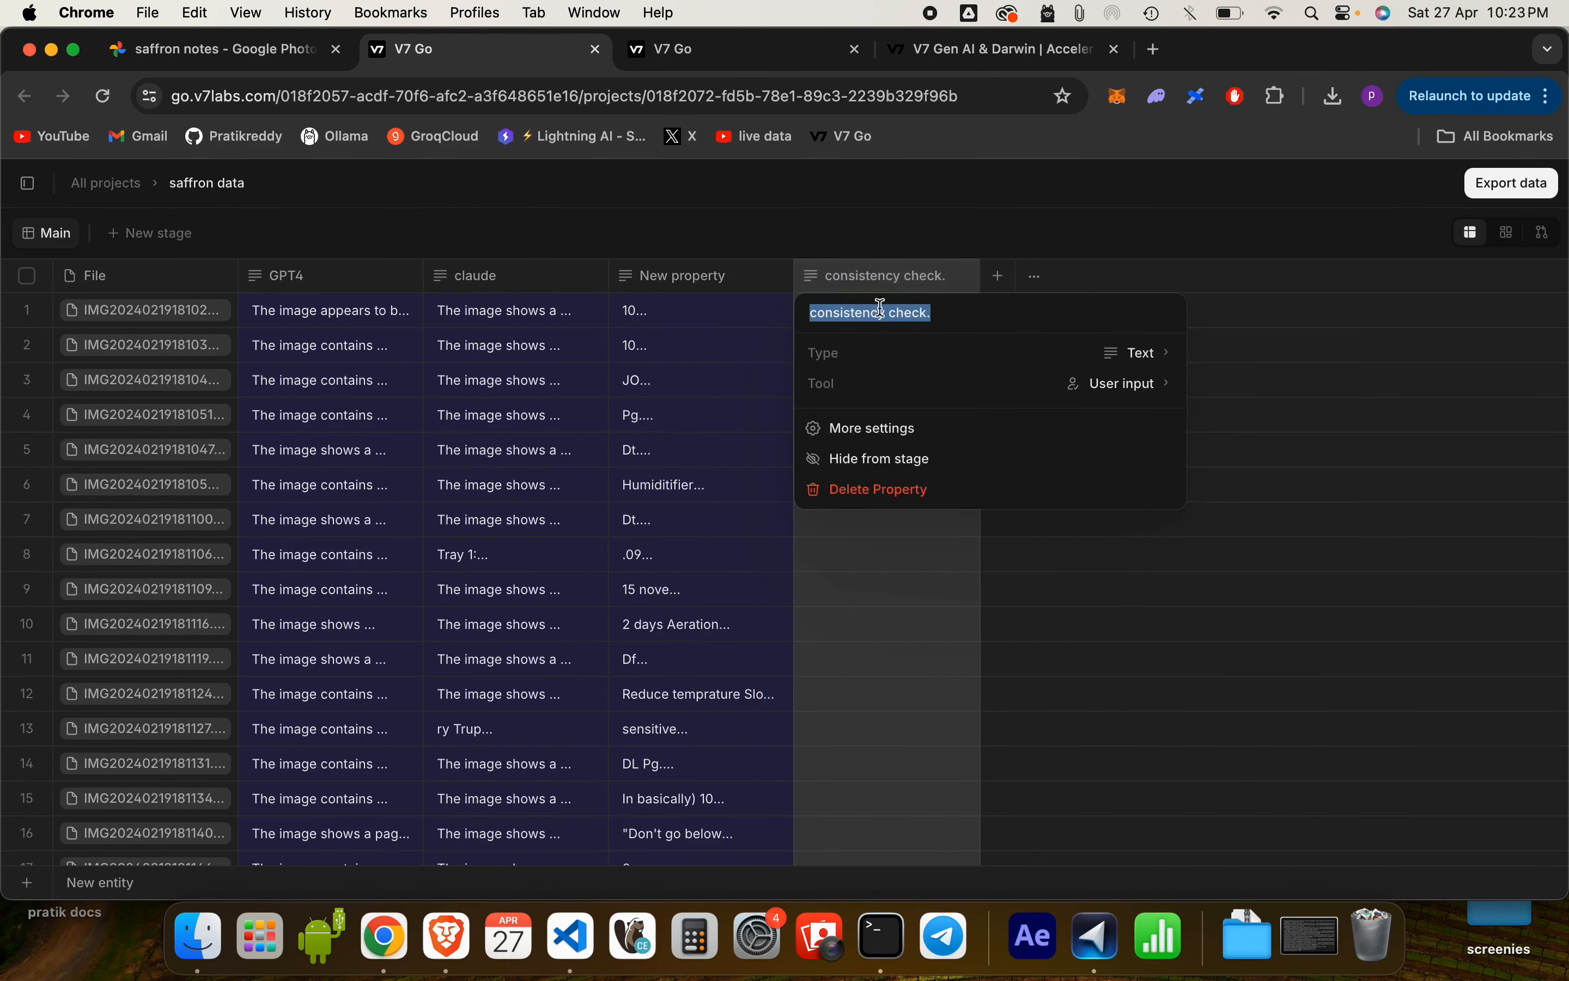
click(1106, 353)
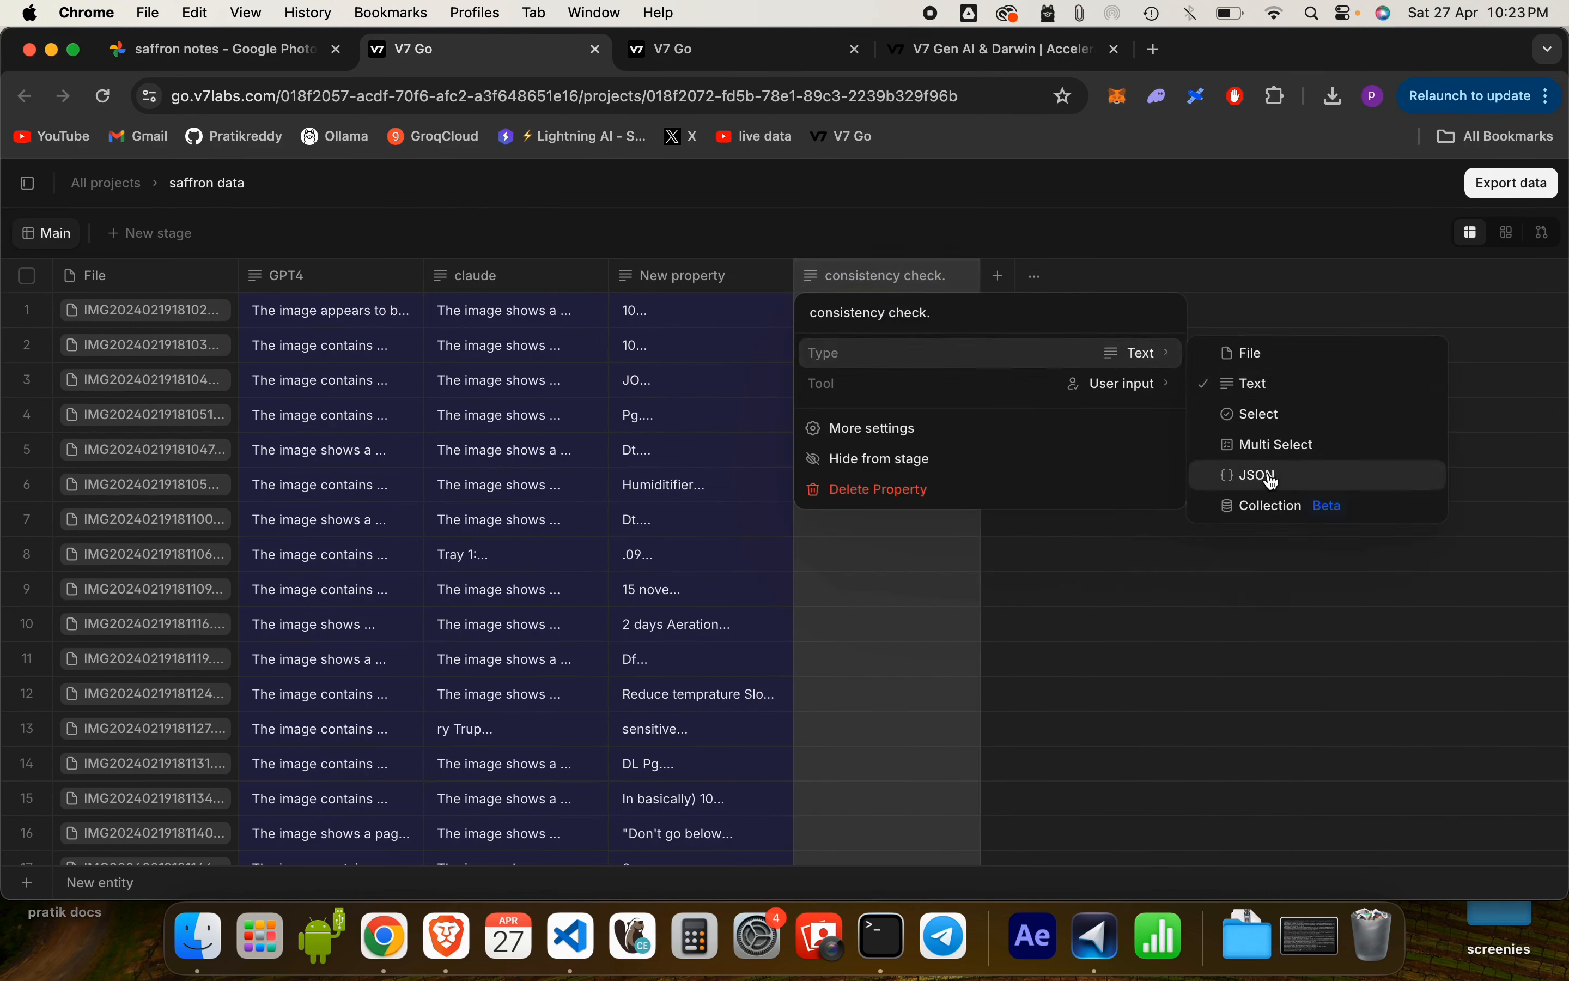
click(1271, 509)
click(1040, 388)
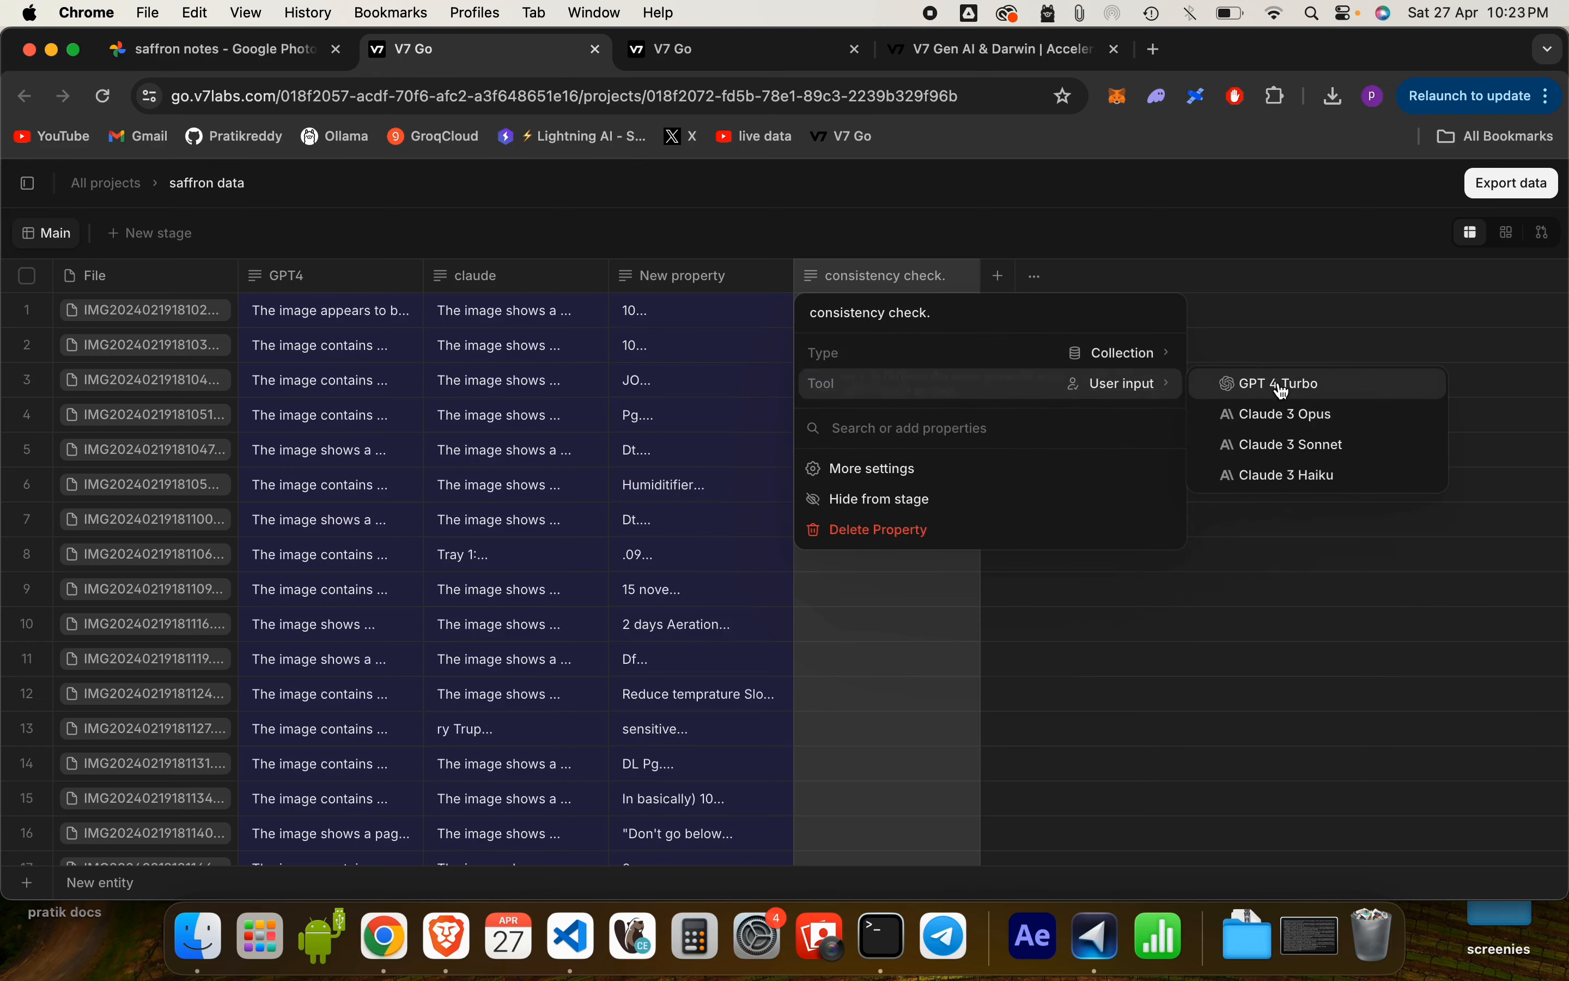
click(1139, 531)
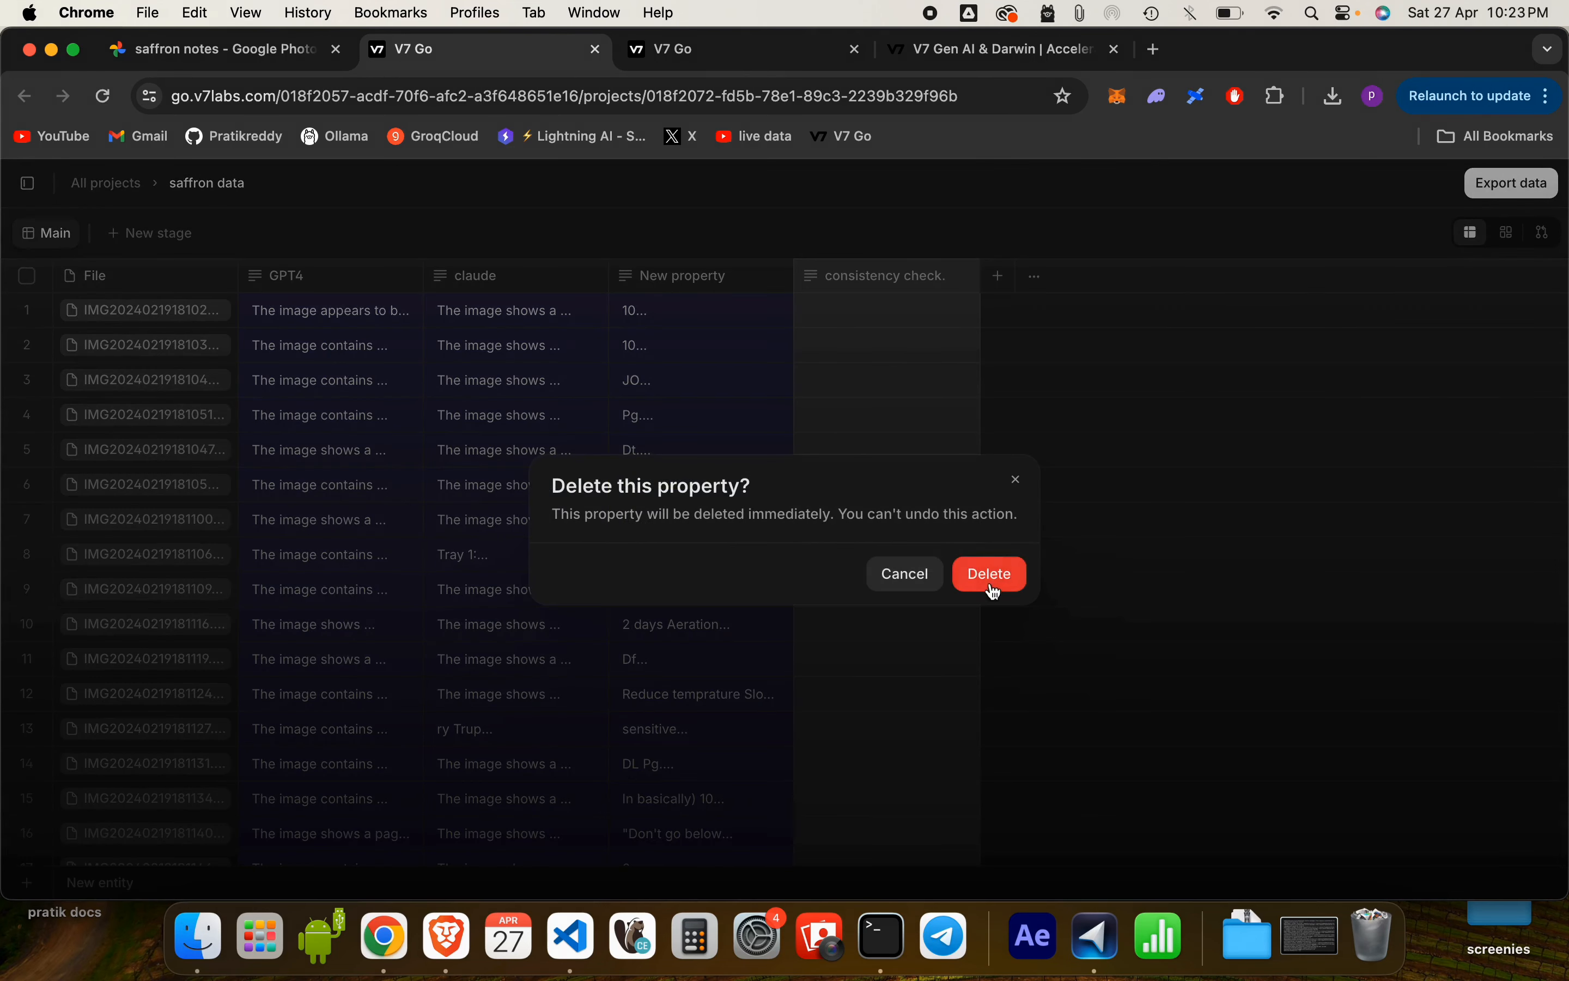
click(1016, 479)
- Try adding a "consitency check" sub-property to the "consistency check." collection, and remove it
click(937, 280)
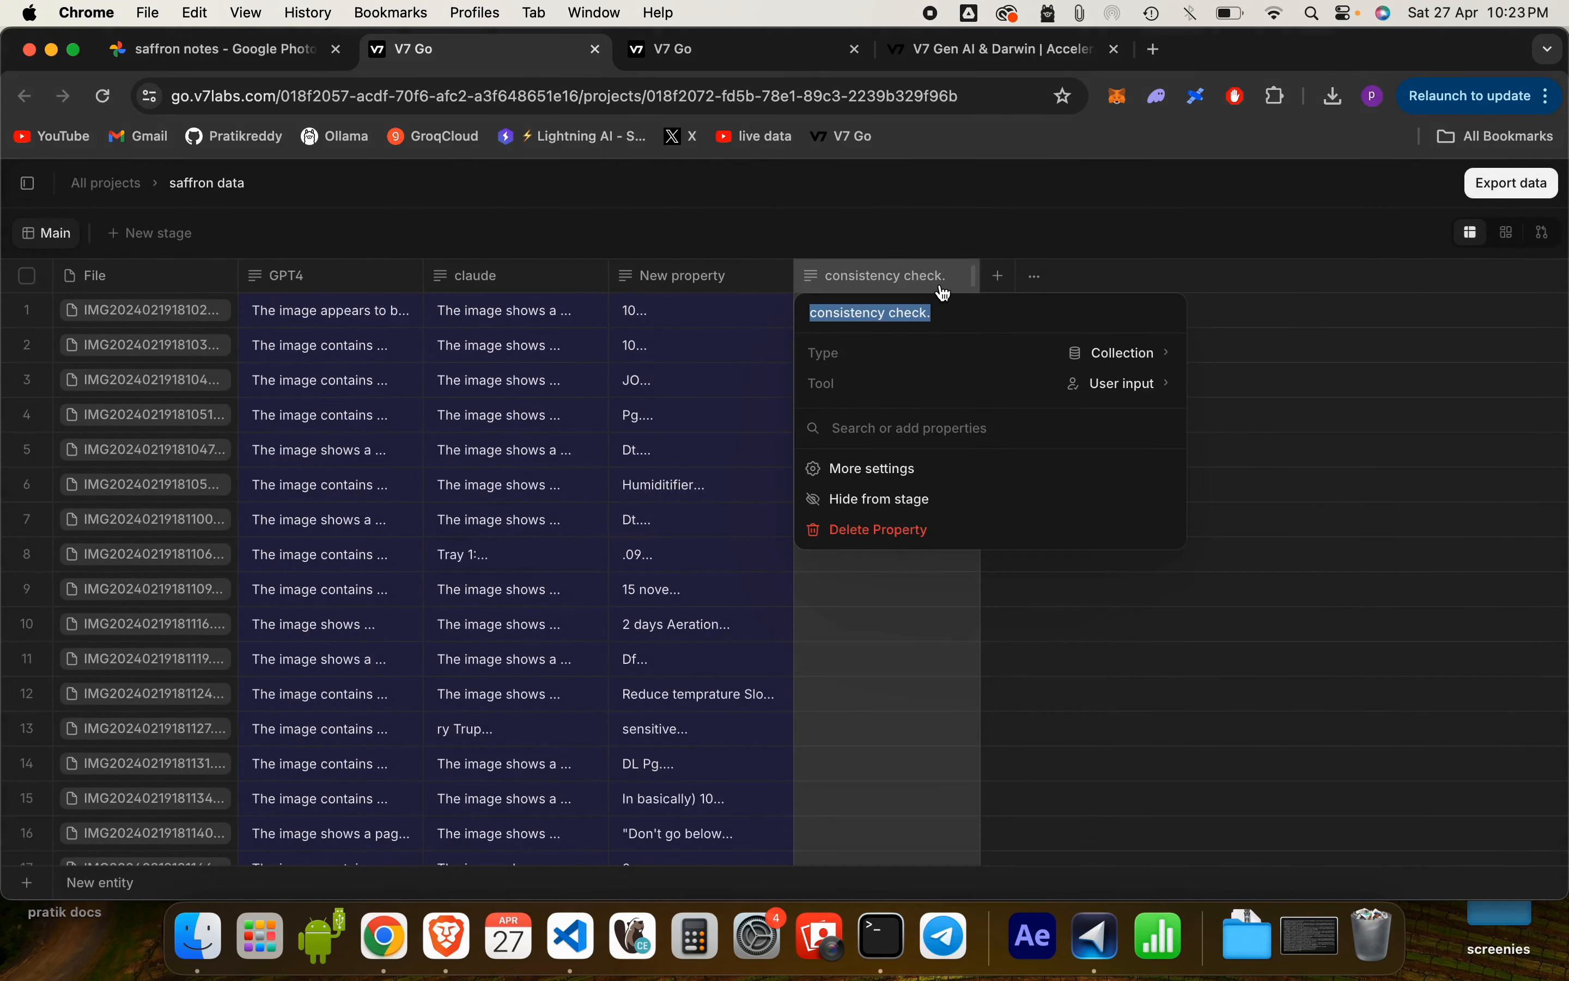
click(921, 428)
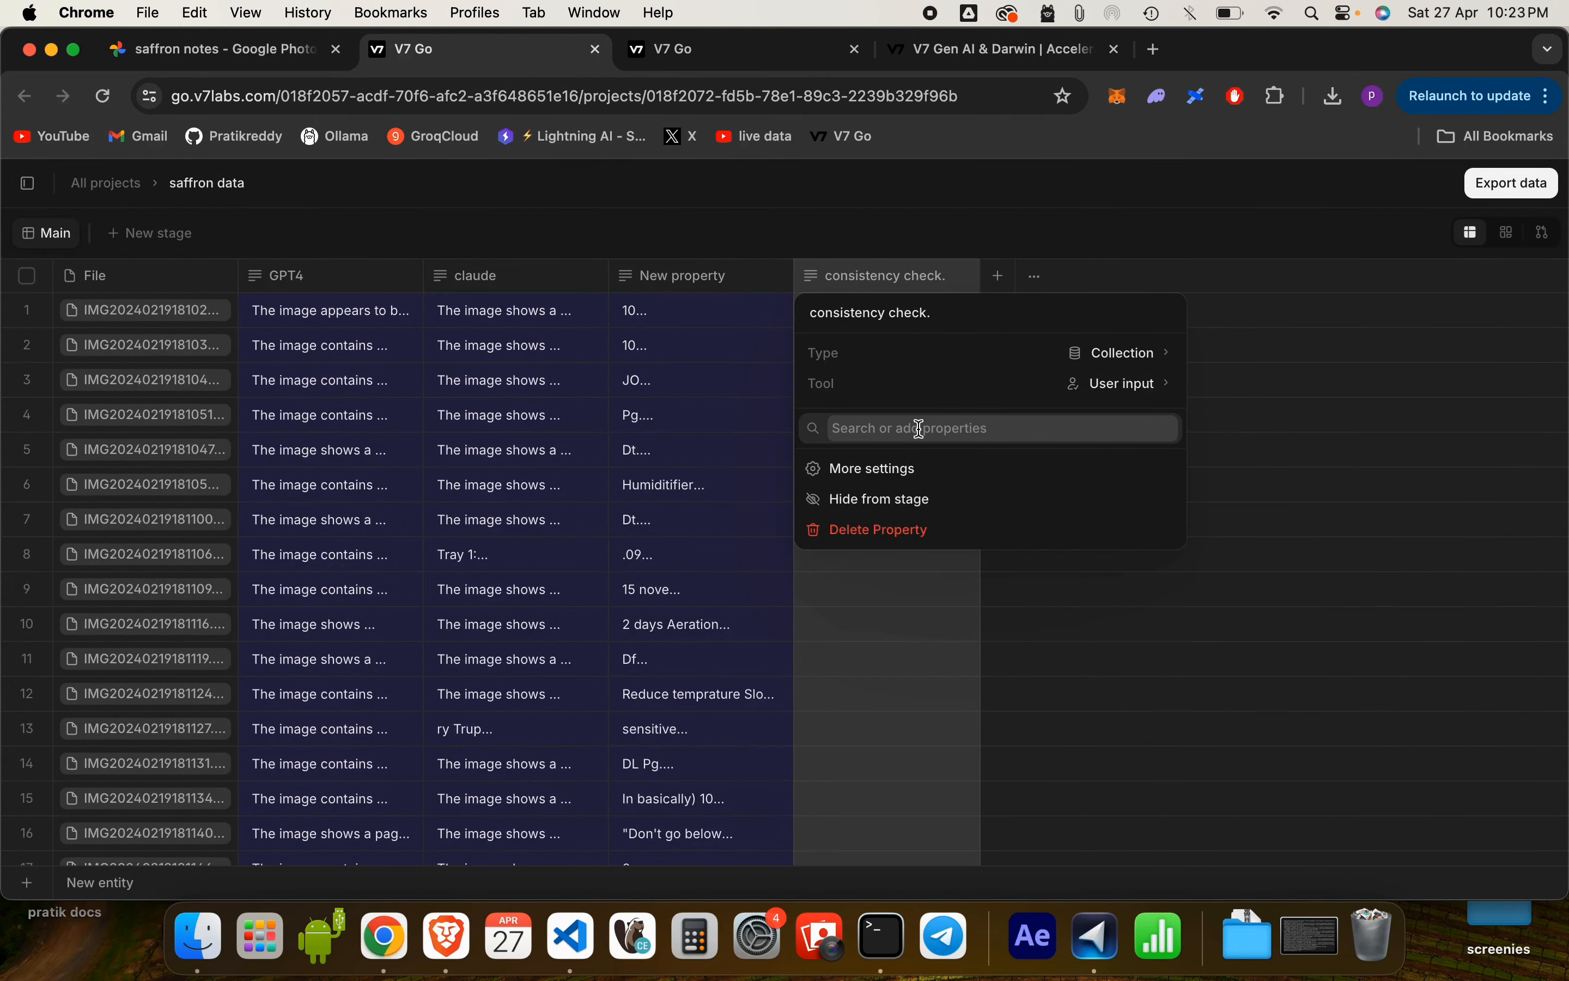
text(g)
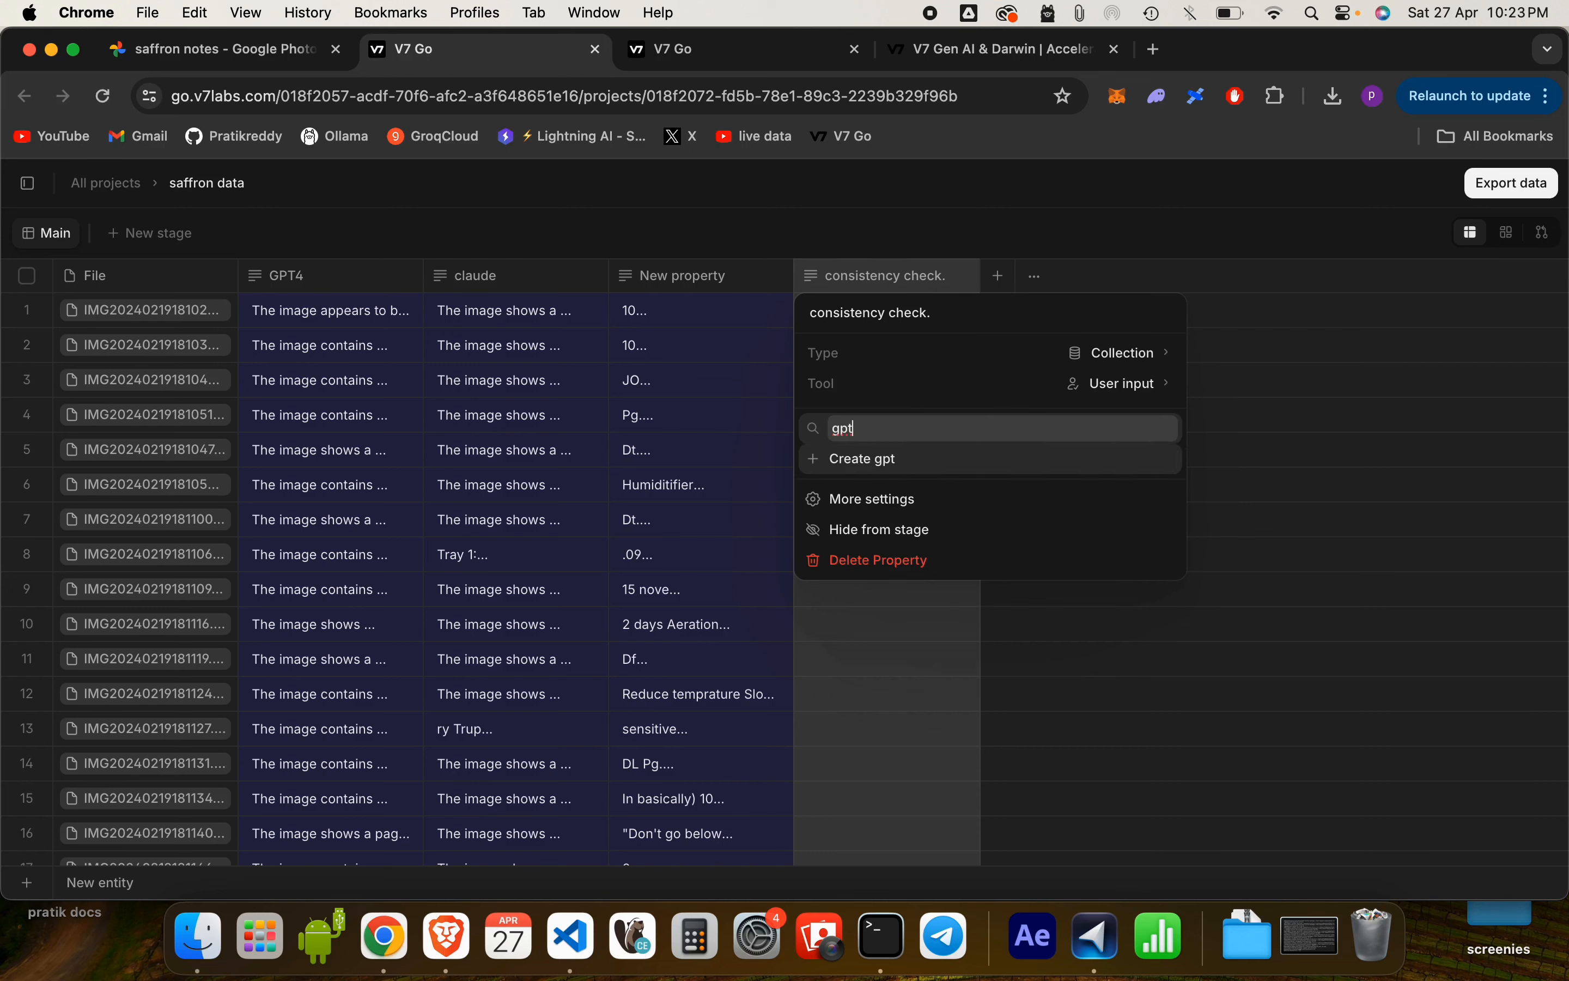
key(BackSpace)
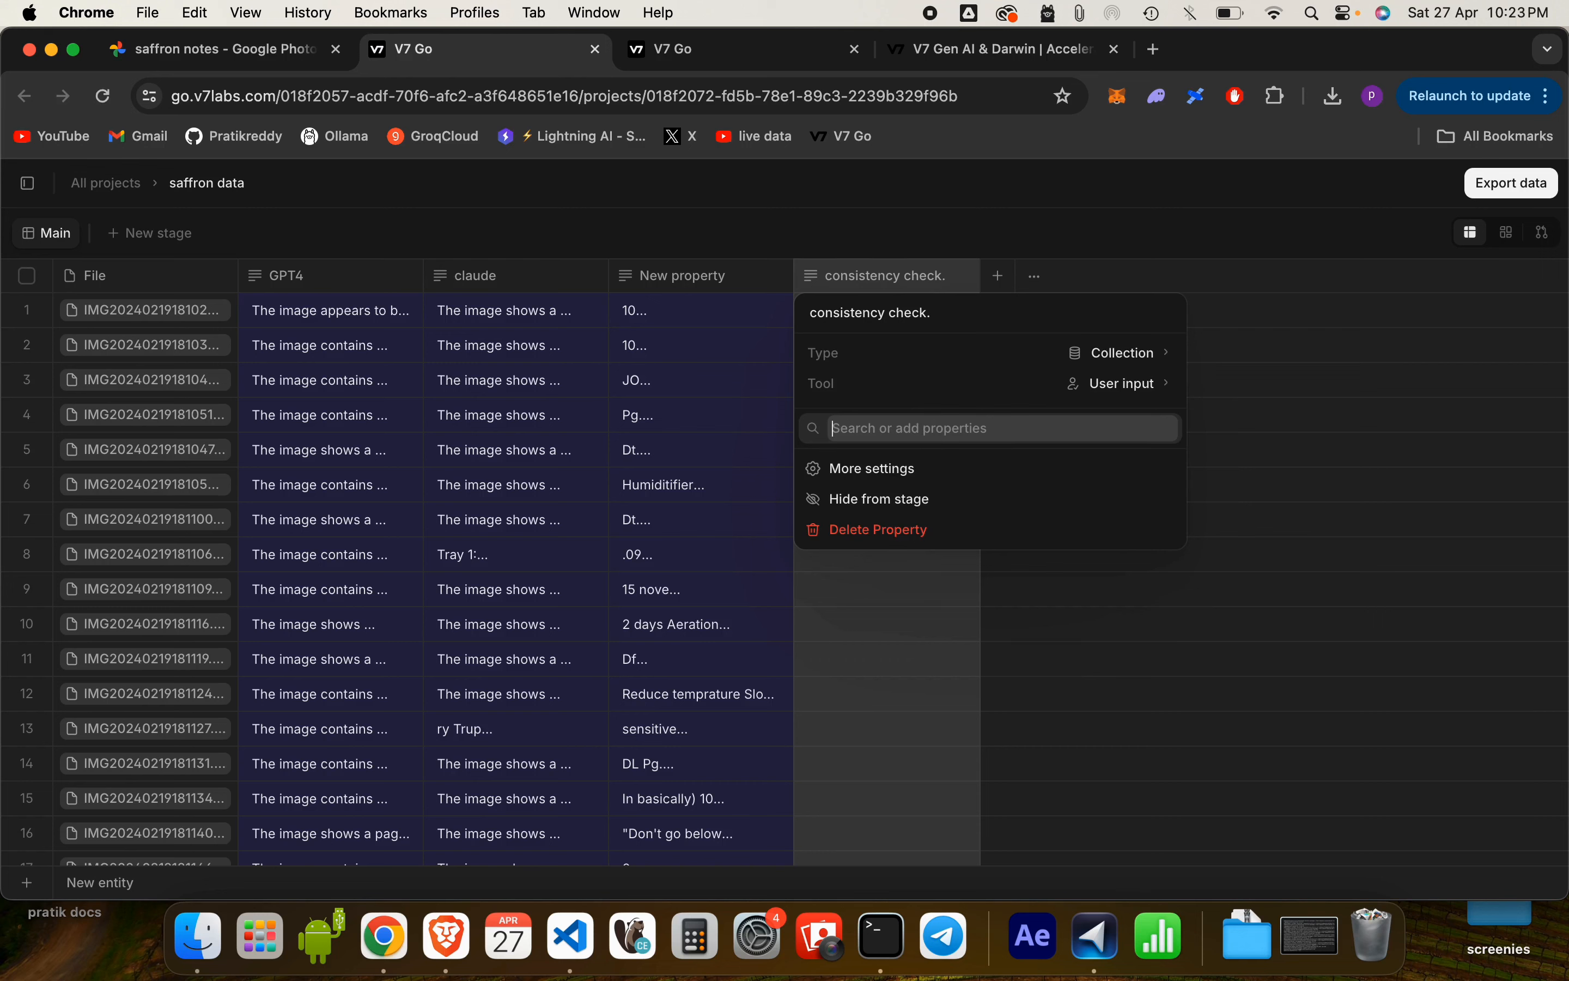
text(consitenc)
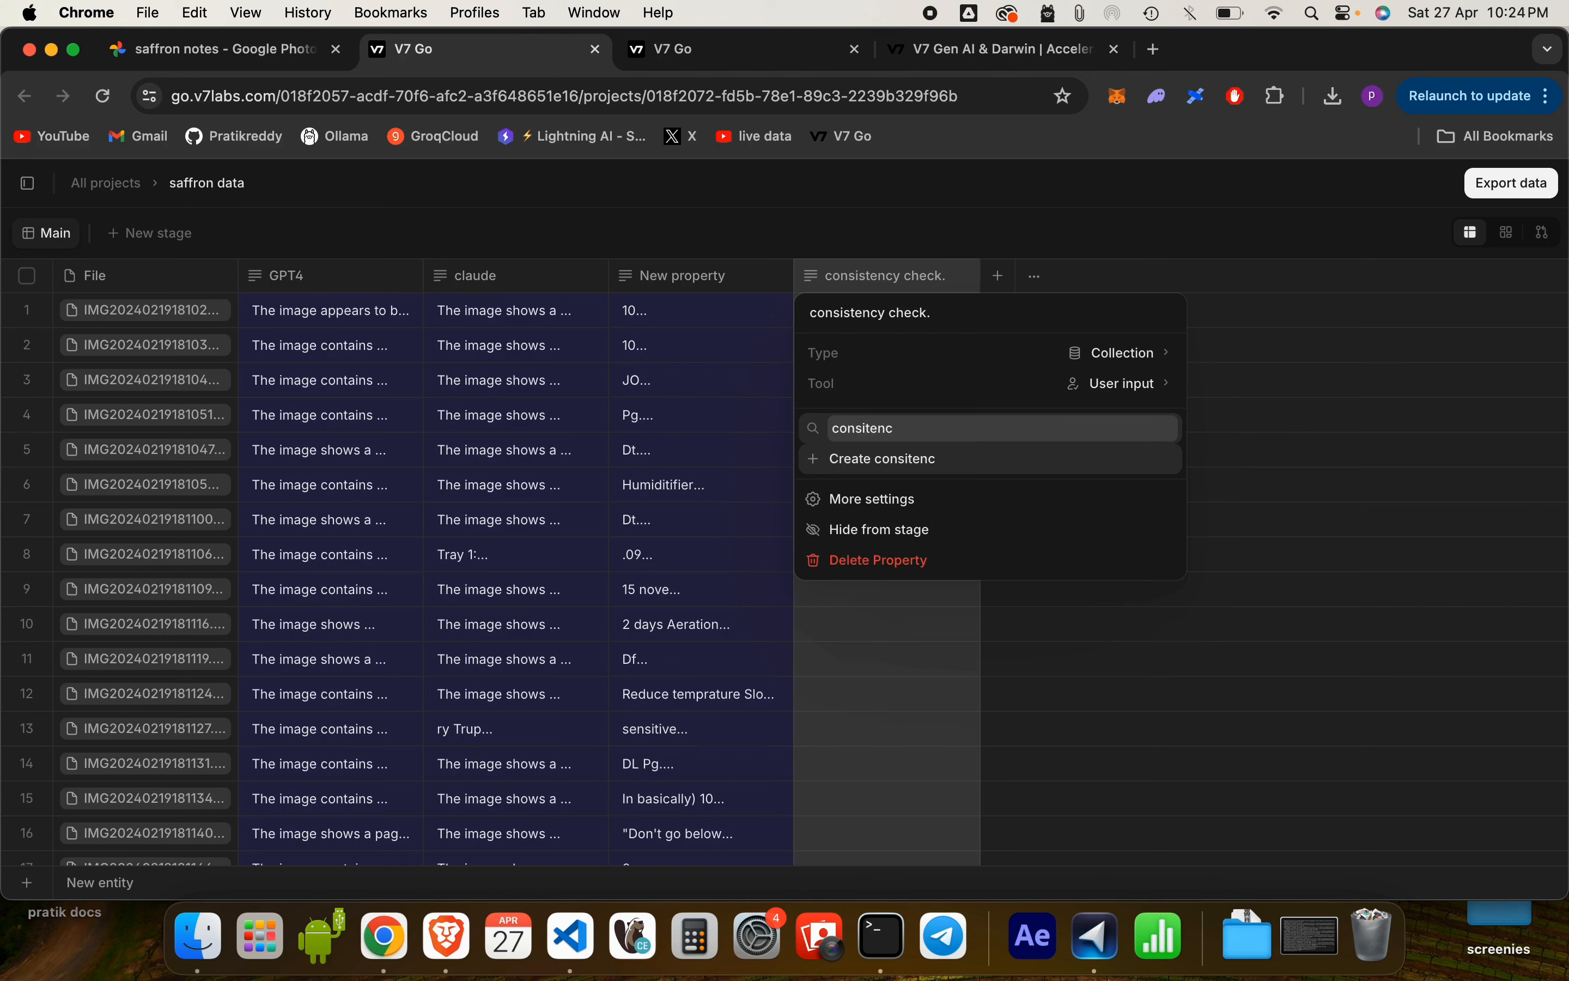
text(y check)
key(Return)
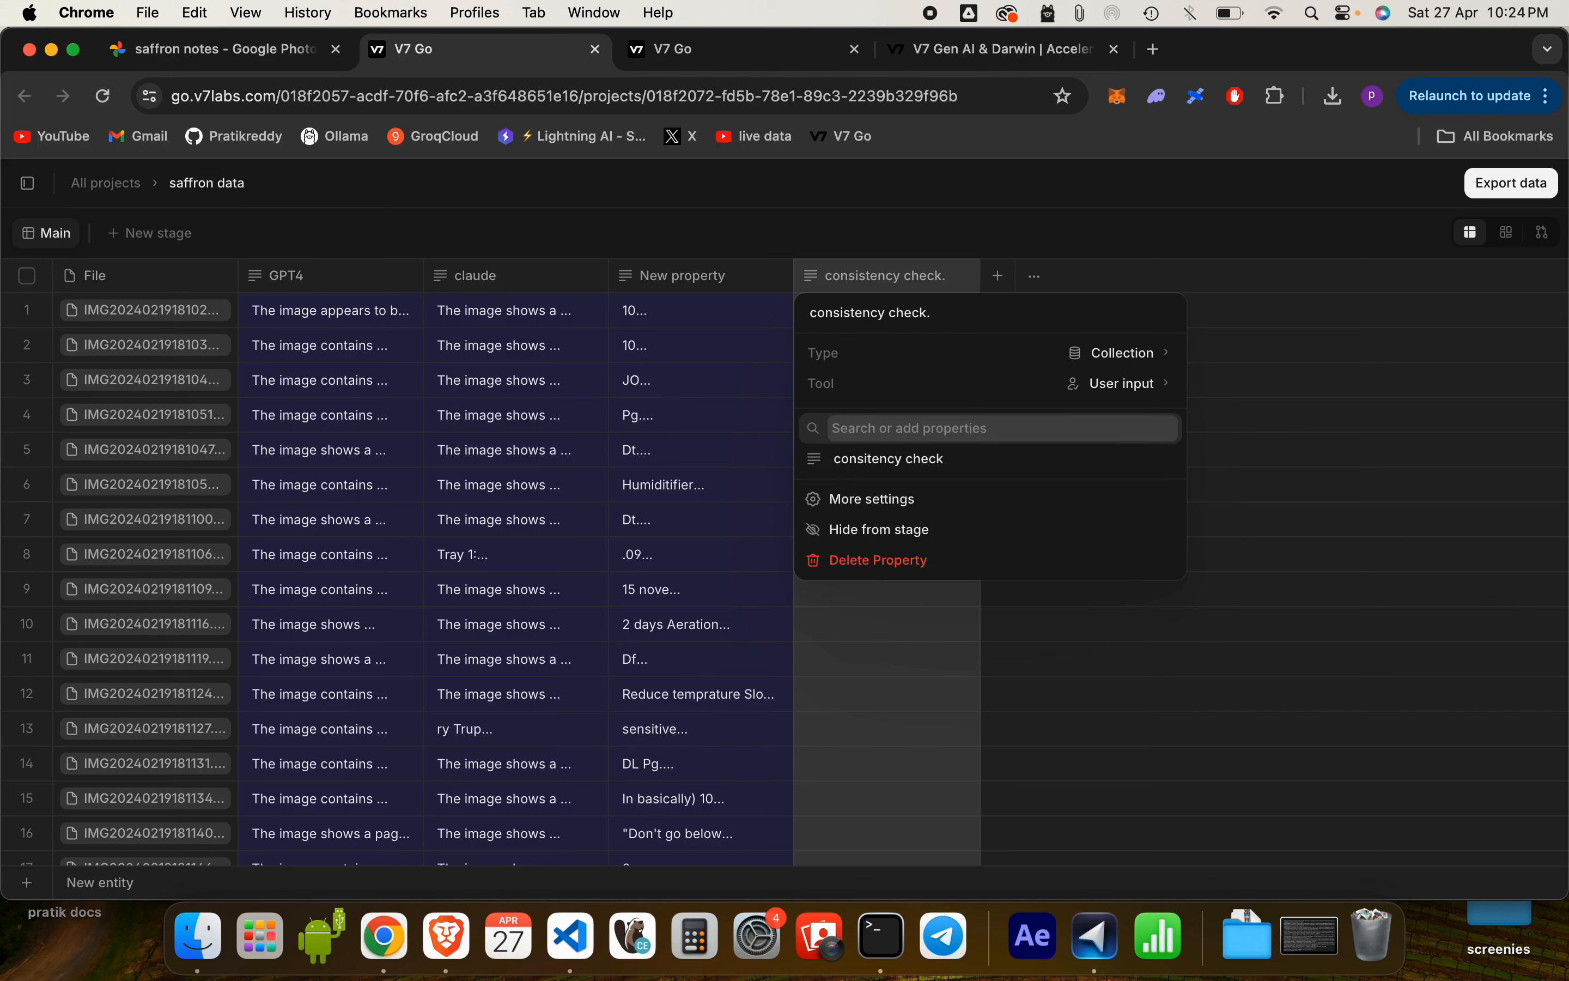
click(936, 459)
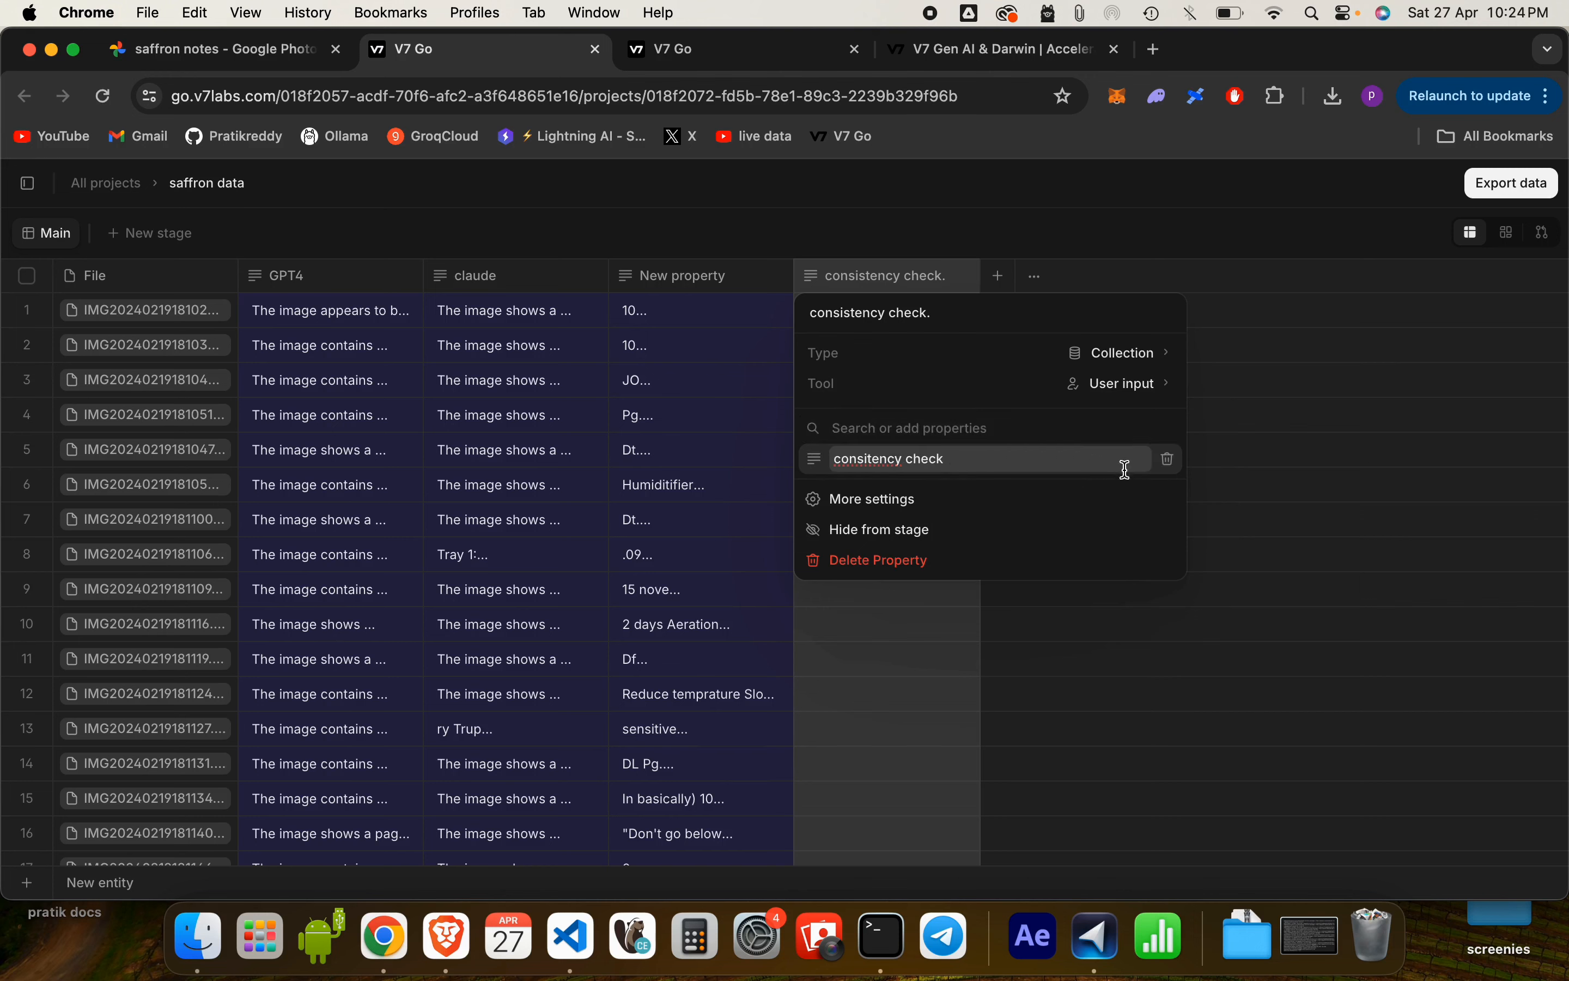
click(1168, 460)
- Examine the GPT4 property's type, tool, input and prompt for comparison, and close its configuration
click(1128, 352)
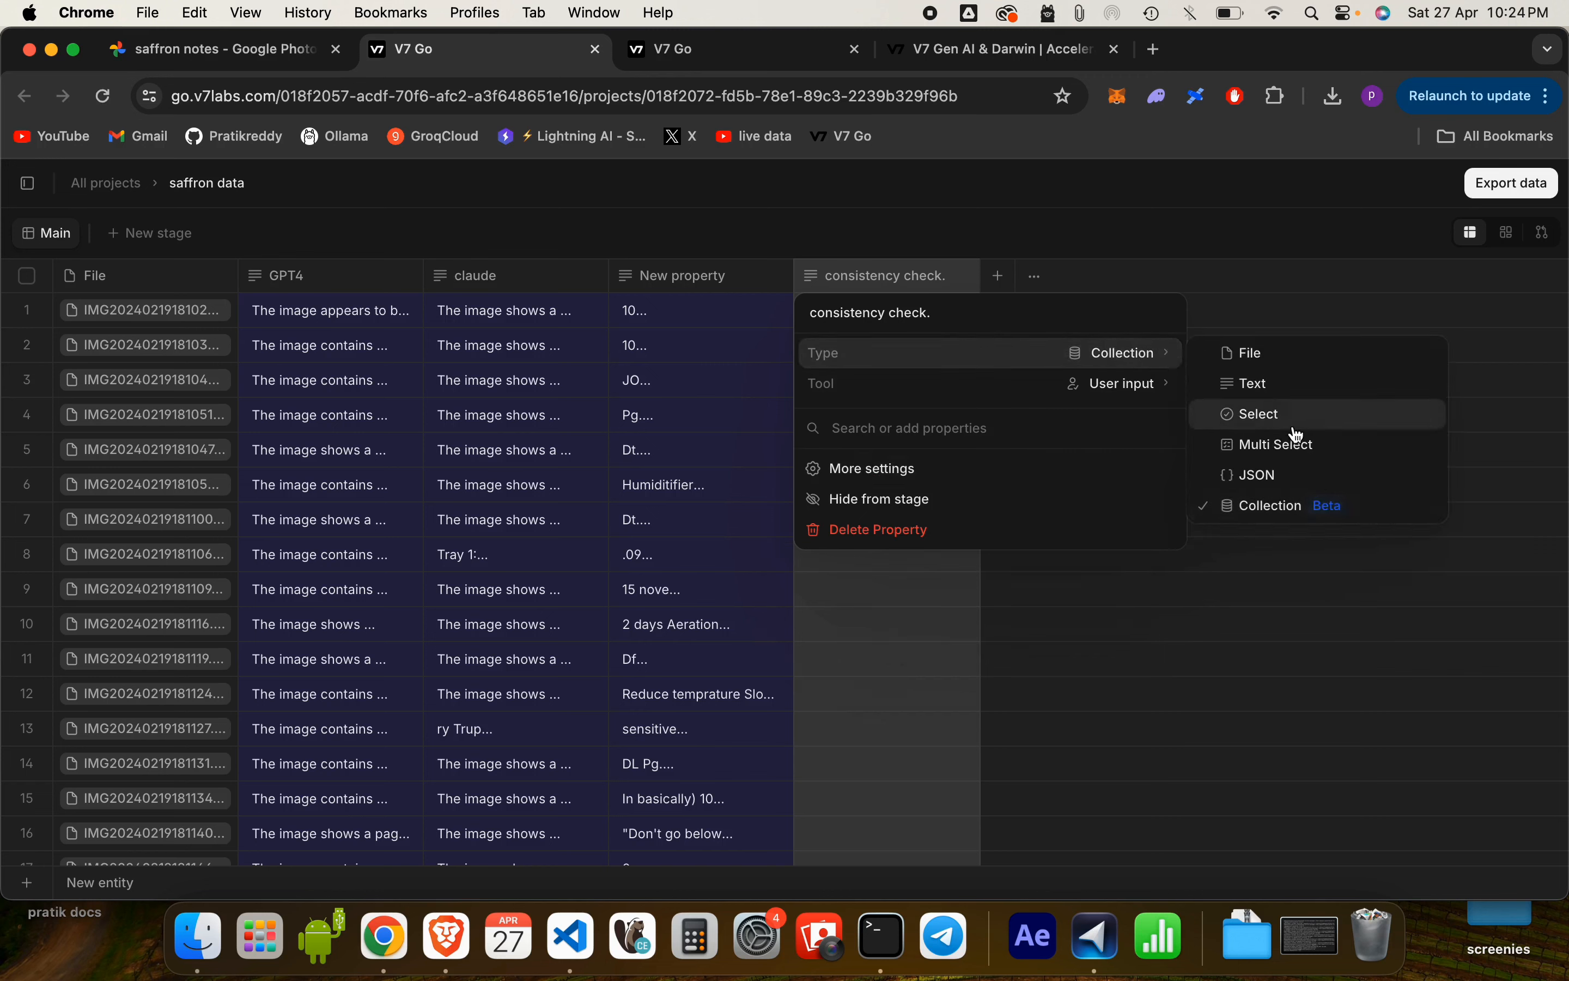
click(1080, 428)
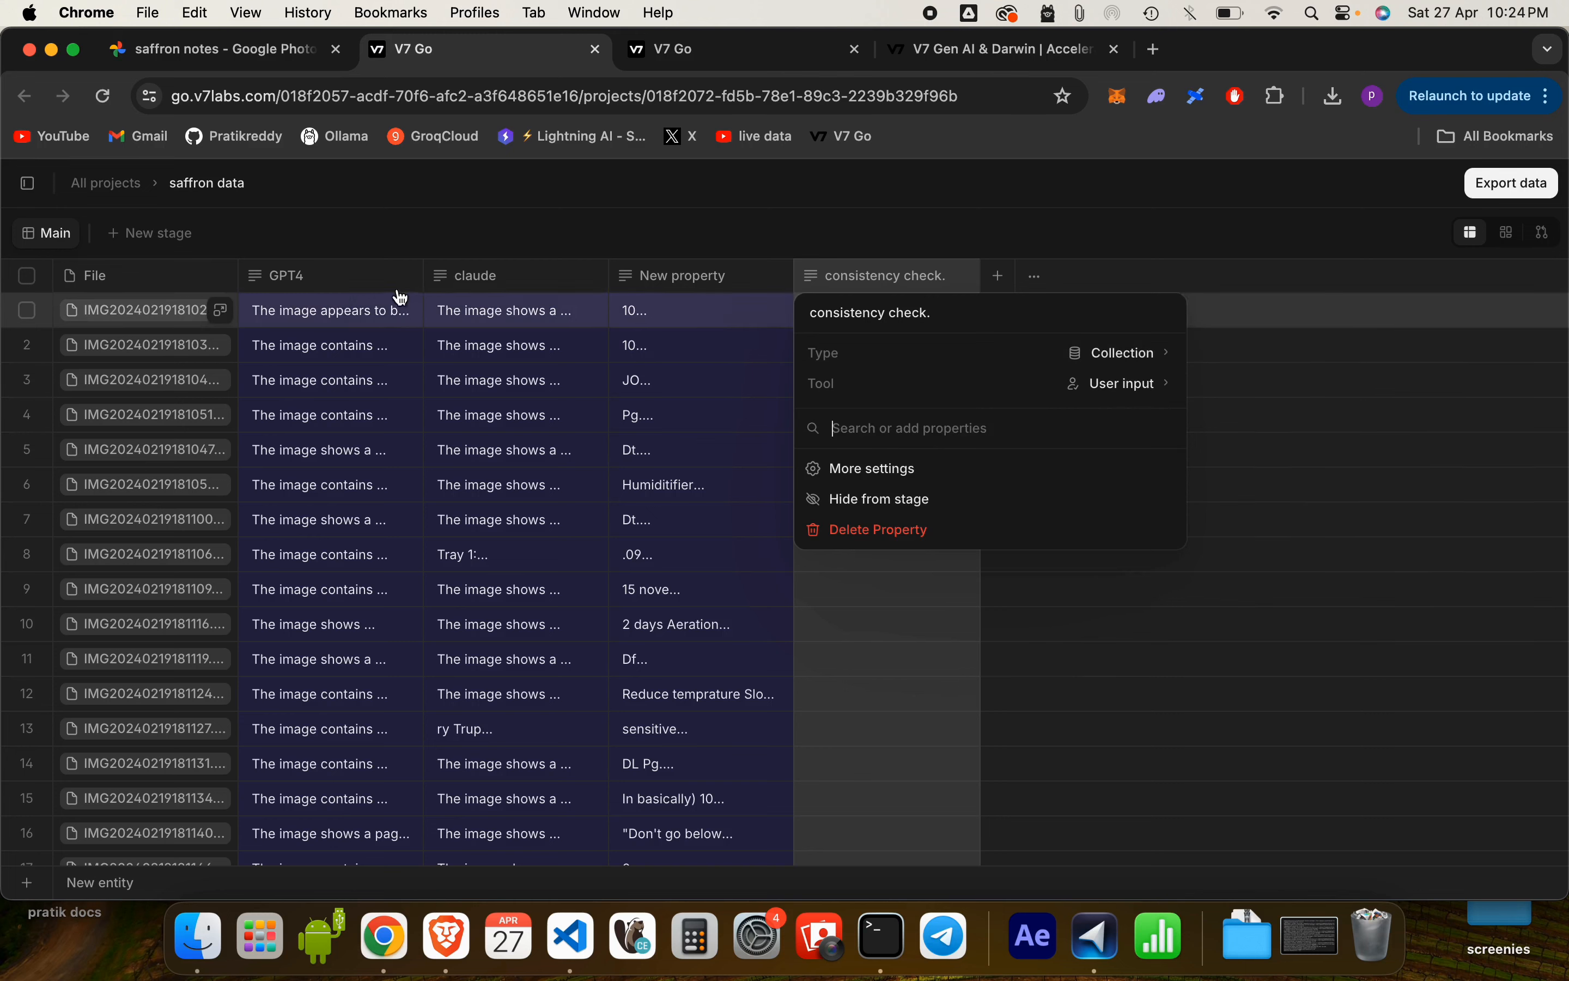
click(372, 284)
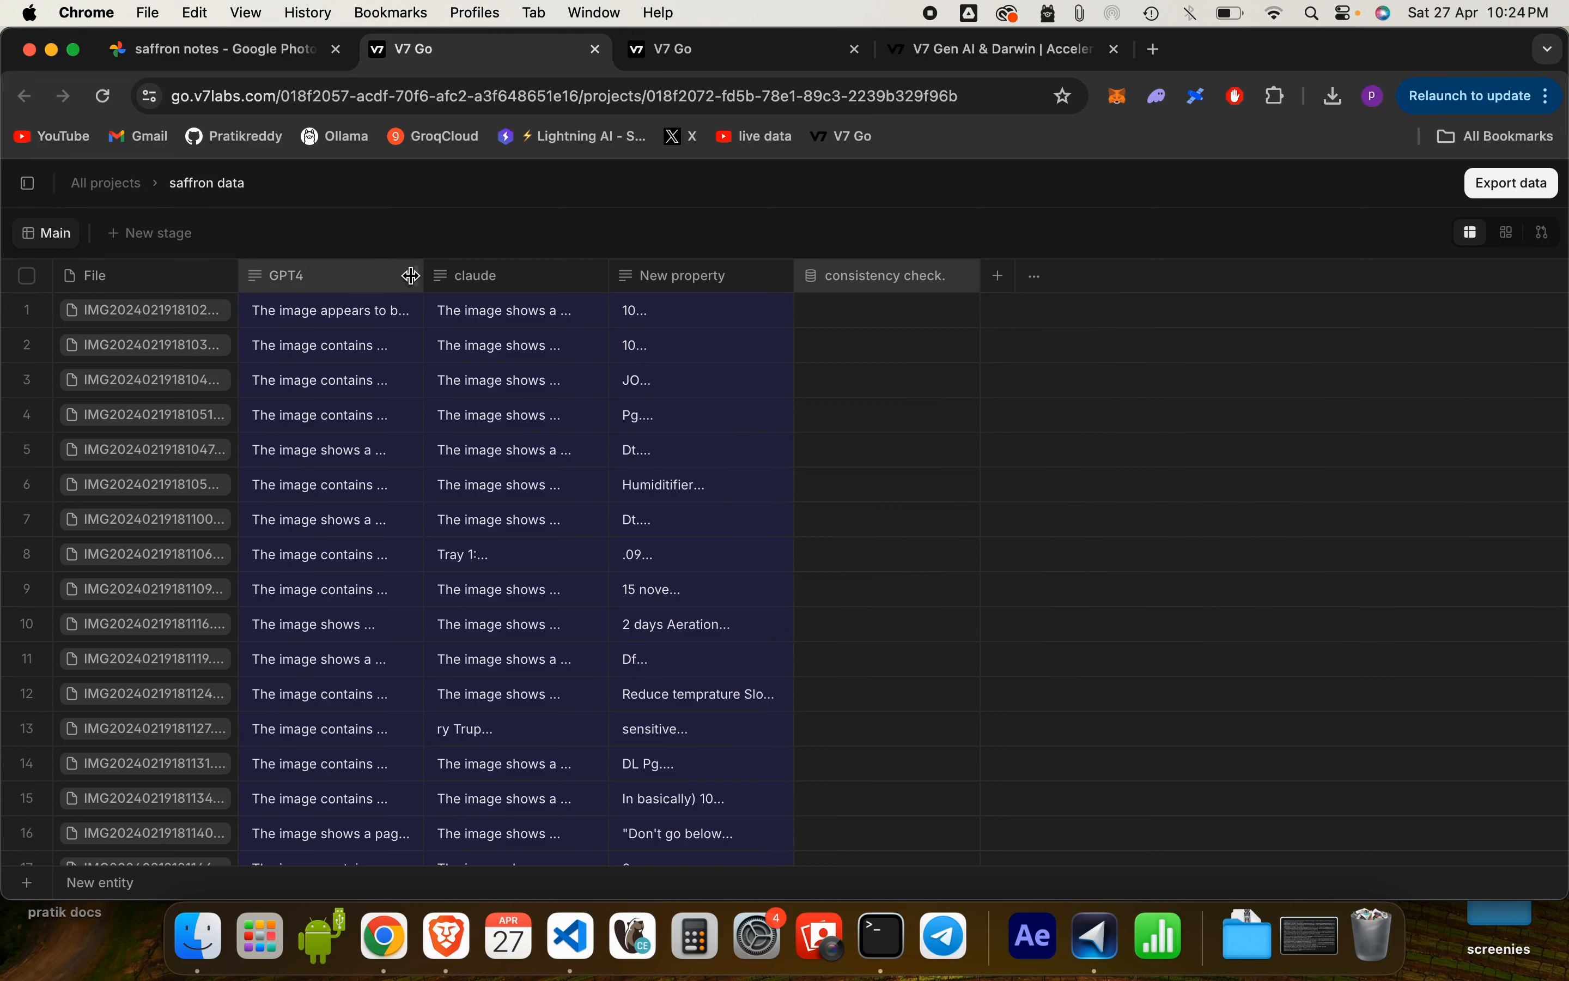
click(299, 284)
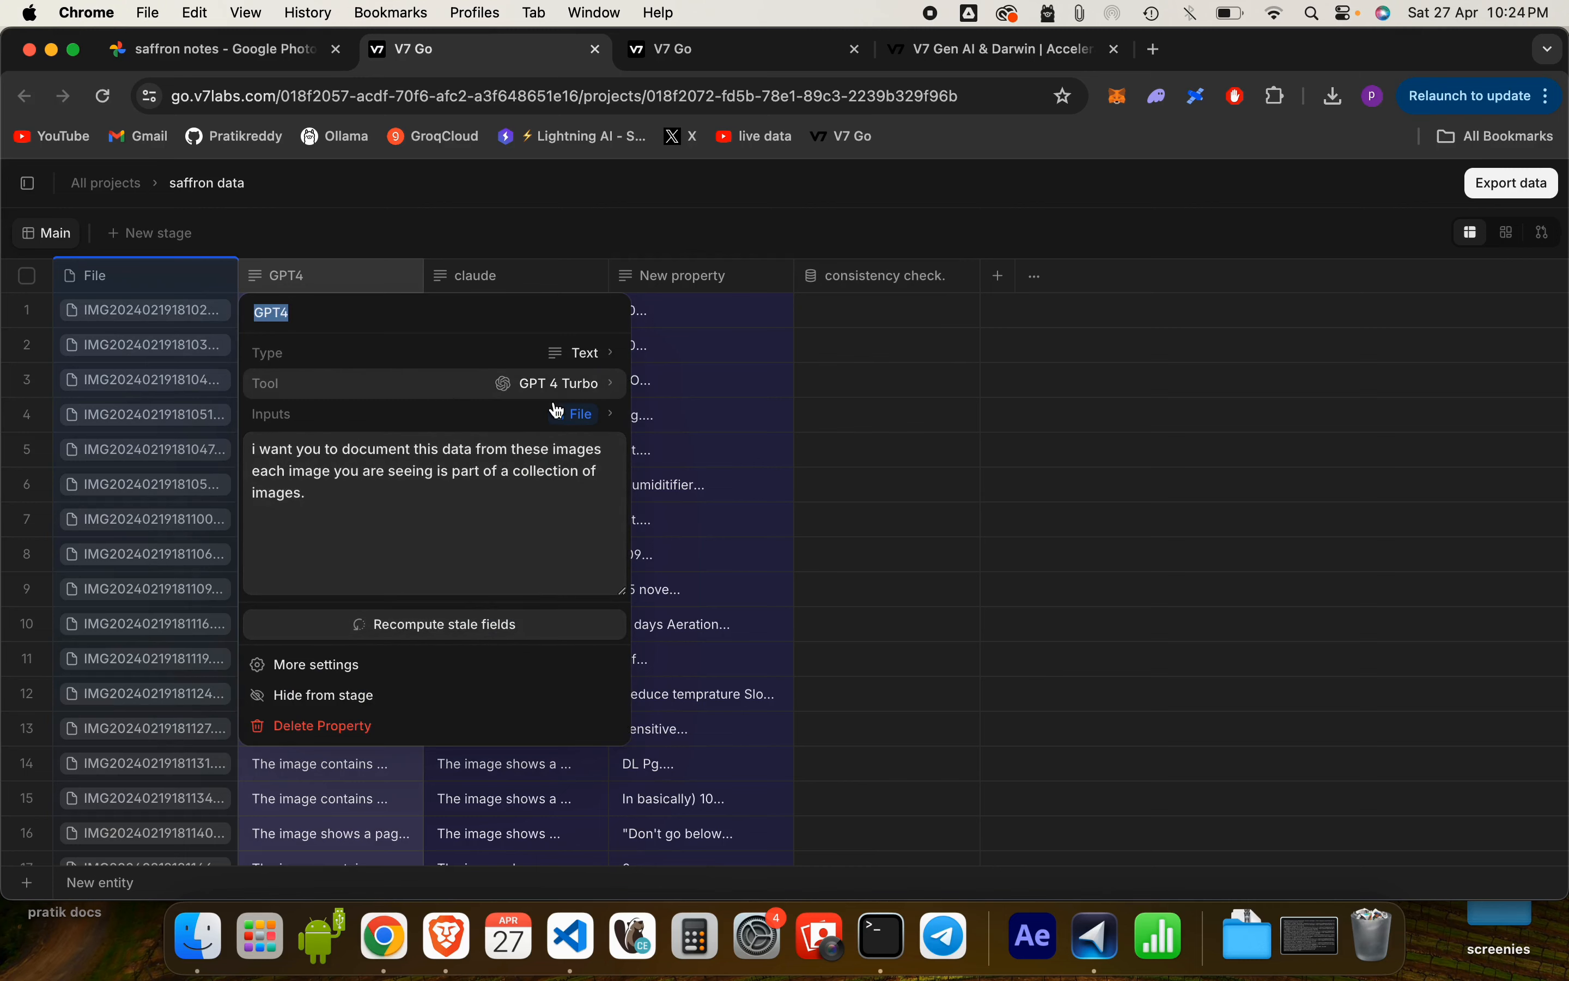
click(561, 246)
- Set the "consistency check." property's type to Multi Select, keeping User input as its tool
click(938, 267)
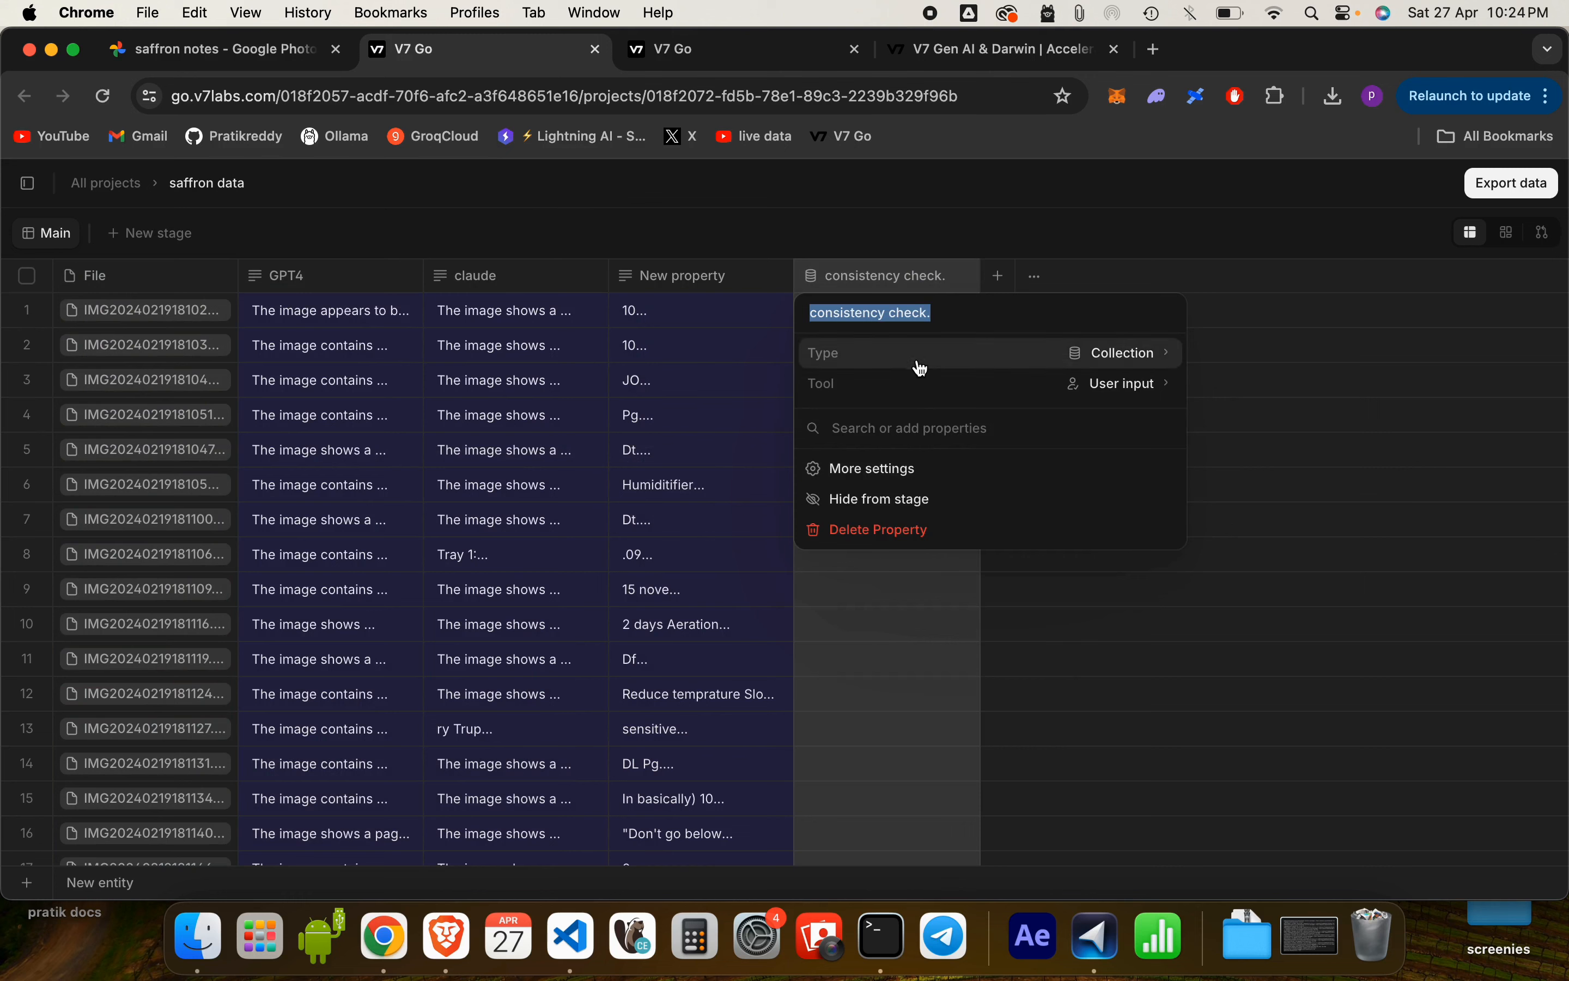
click(1110, 351)
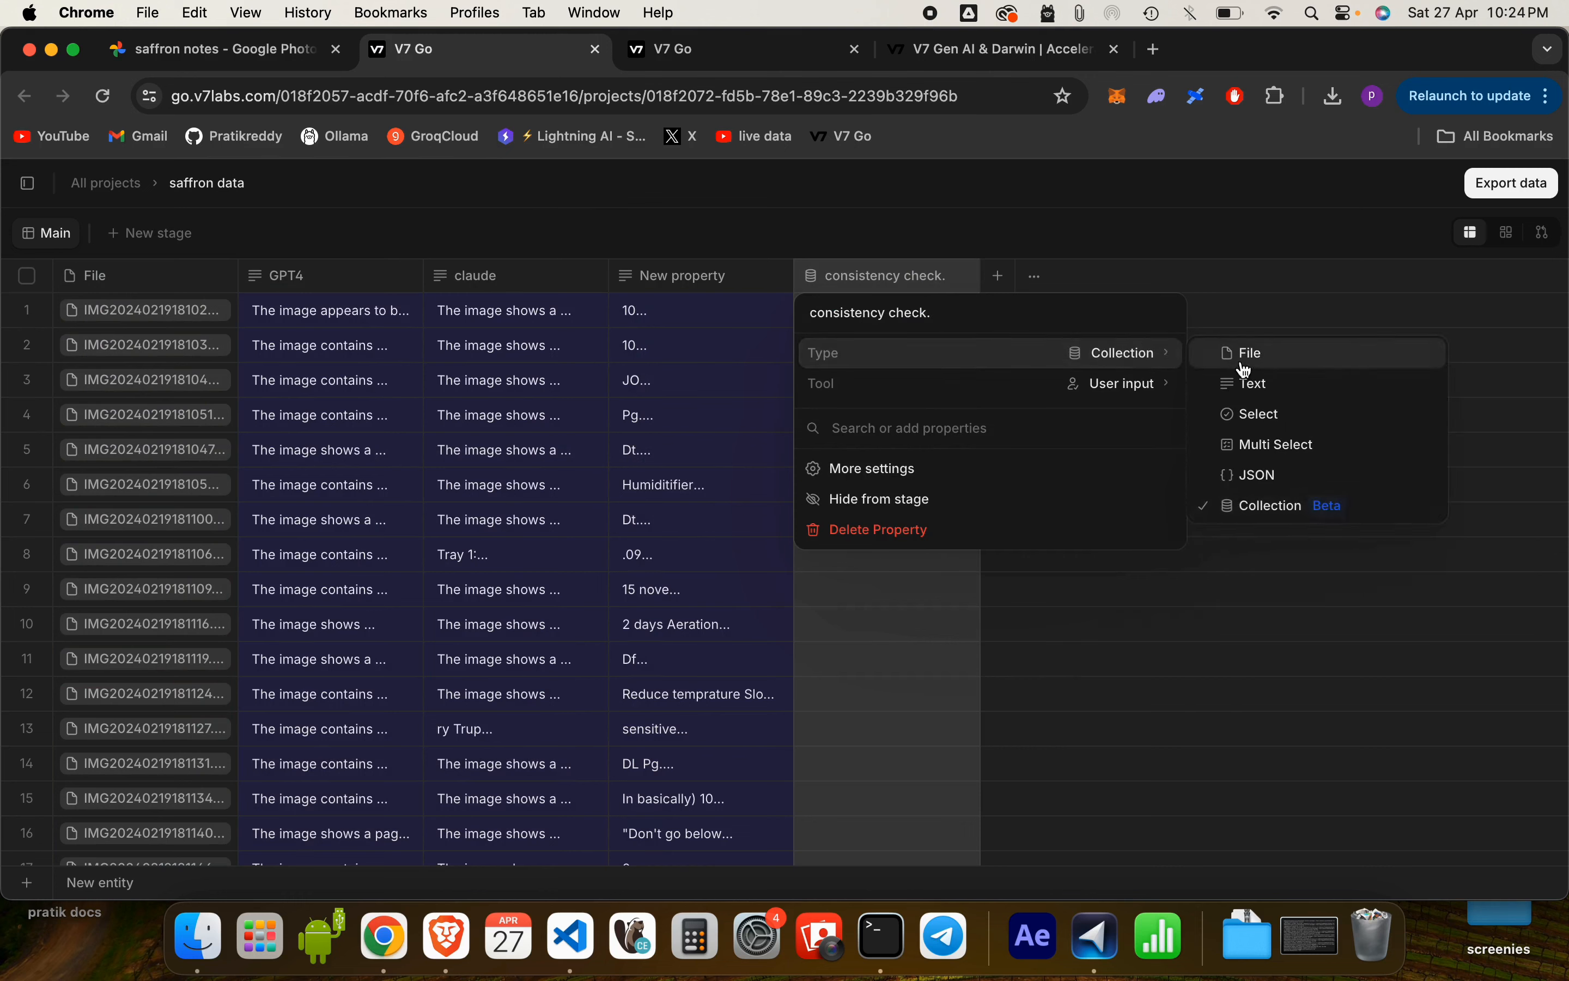
click(1242, 445)
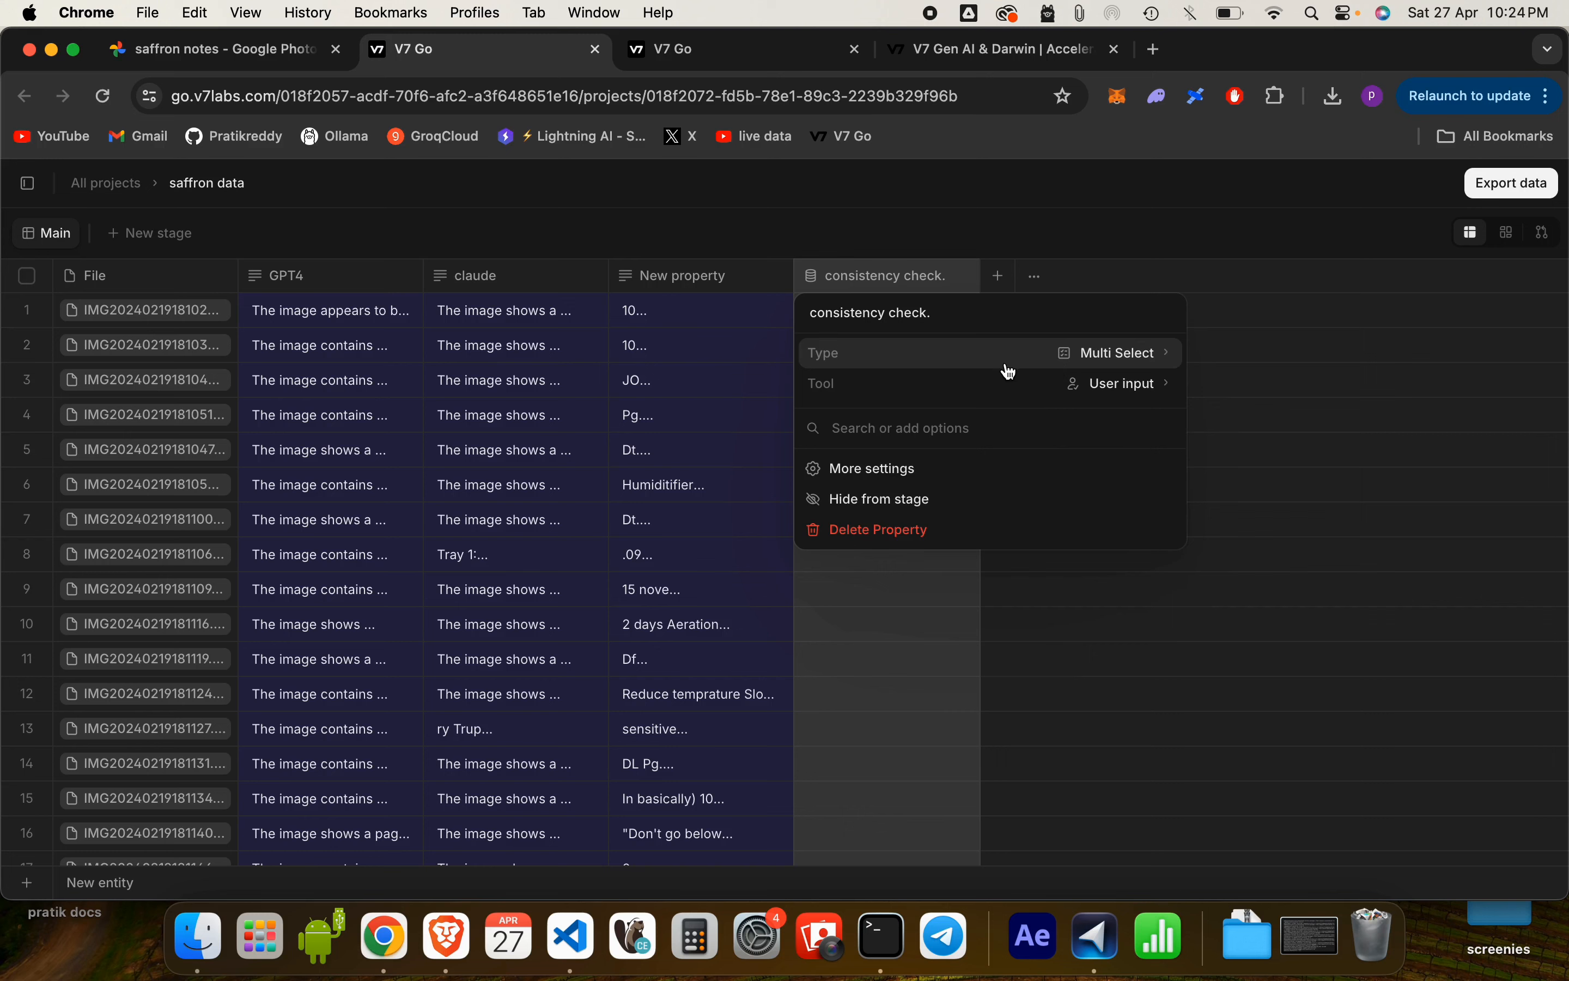
click(1012, 386)
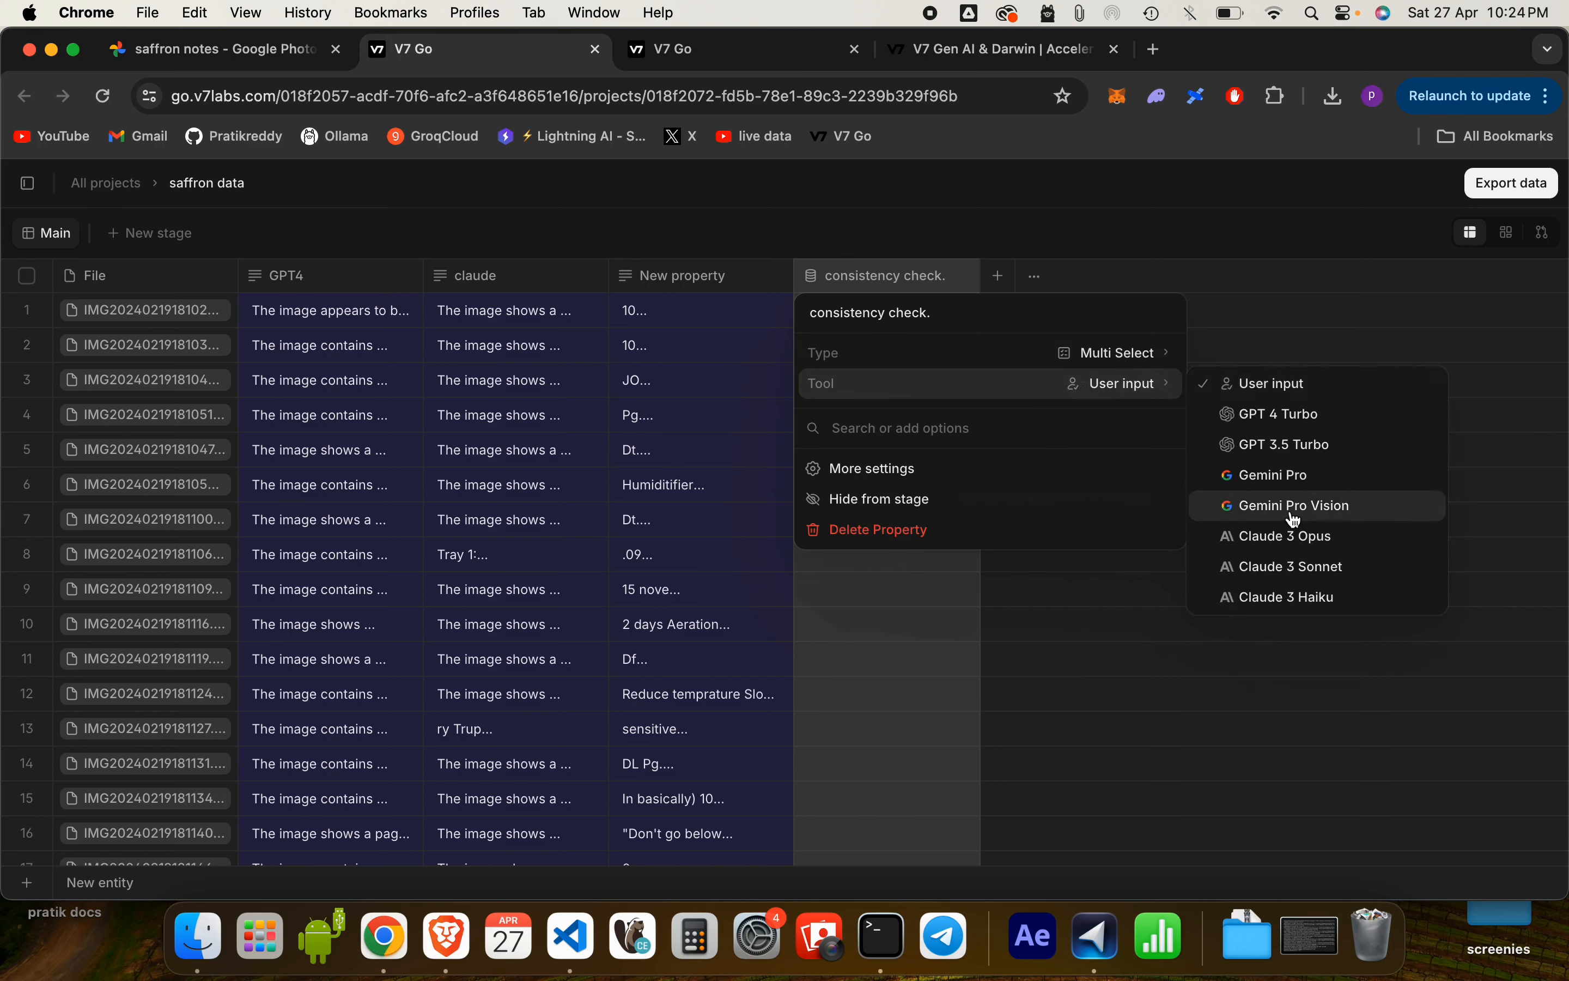
click(1275, 389)
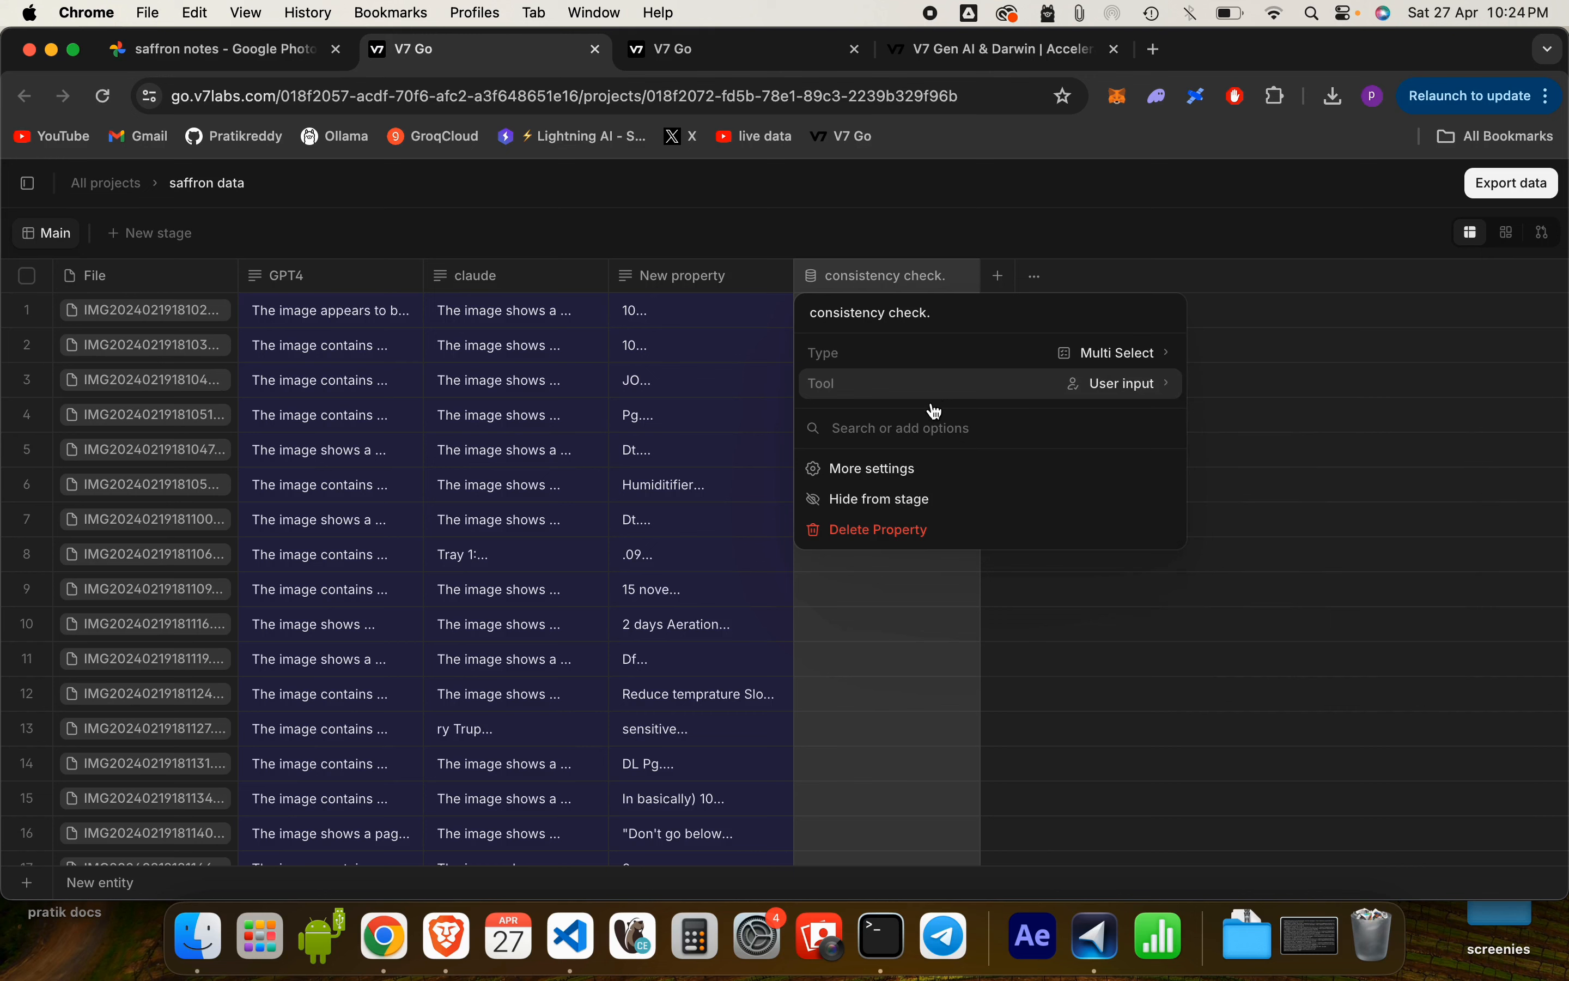
- Add the options "claude" and "gpt4" to the "consistency check." property
click(934, 425)
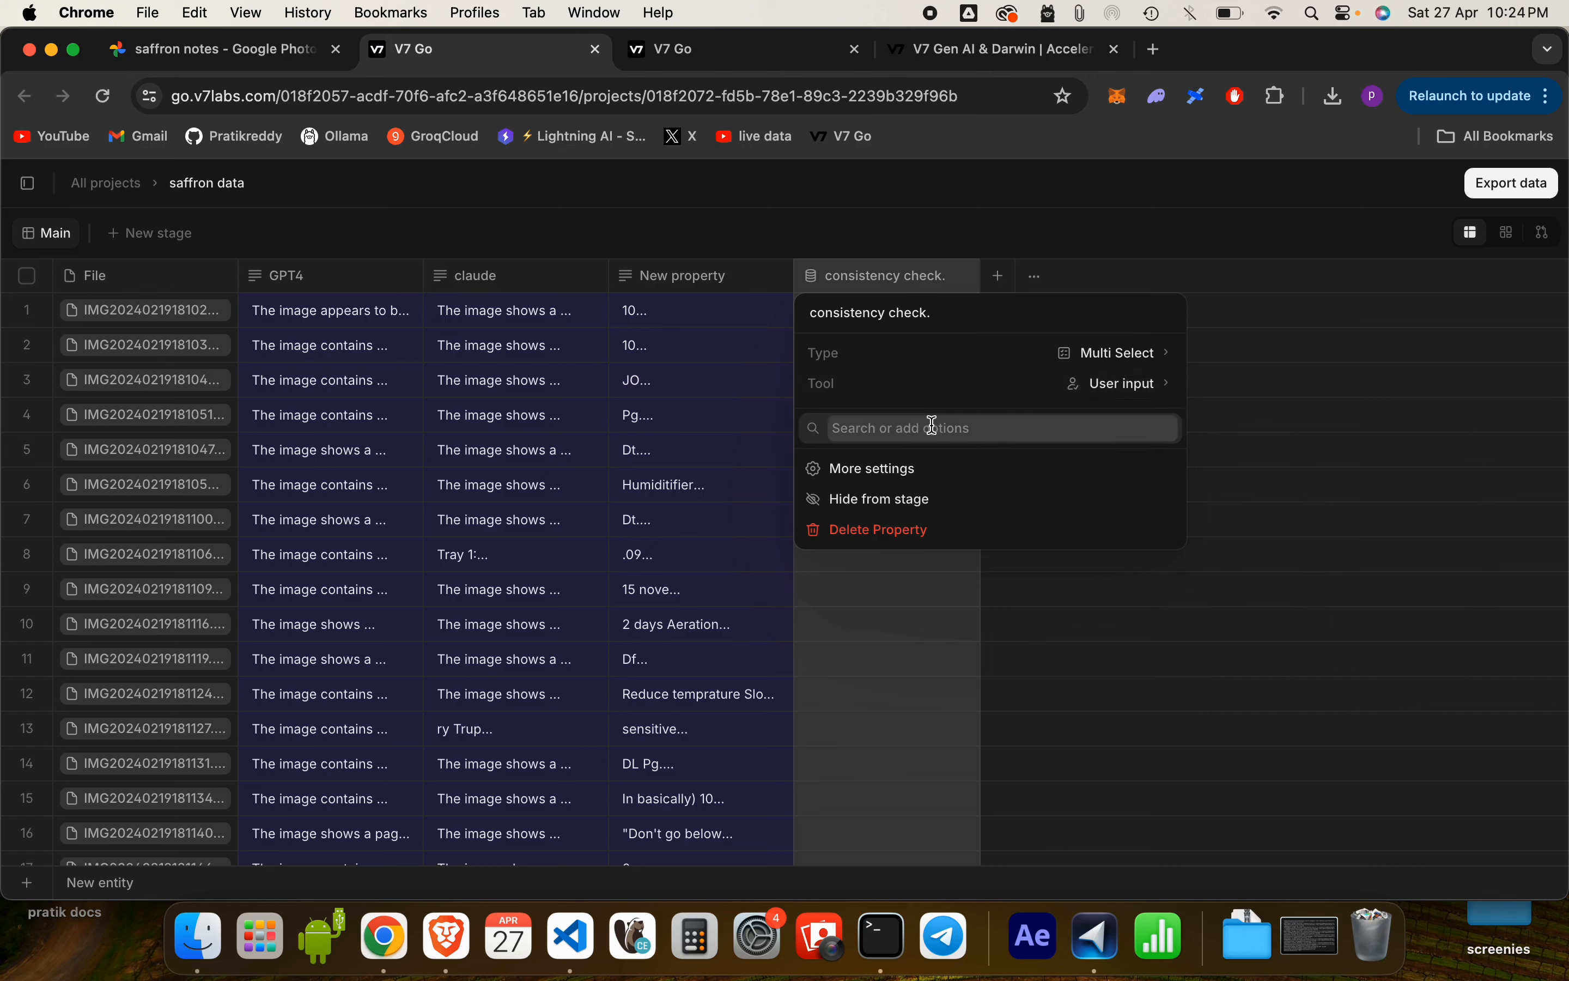
text(claude)
key(Return)
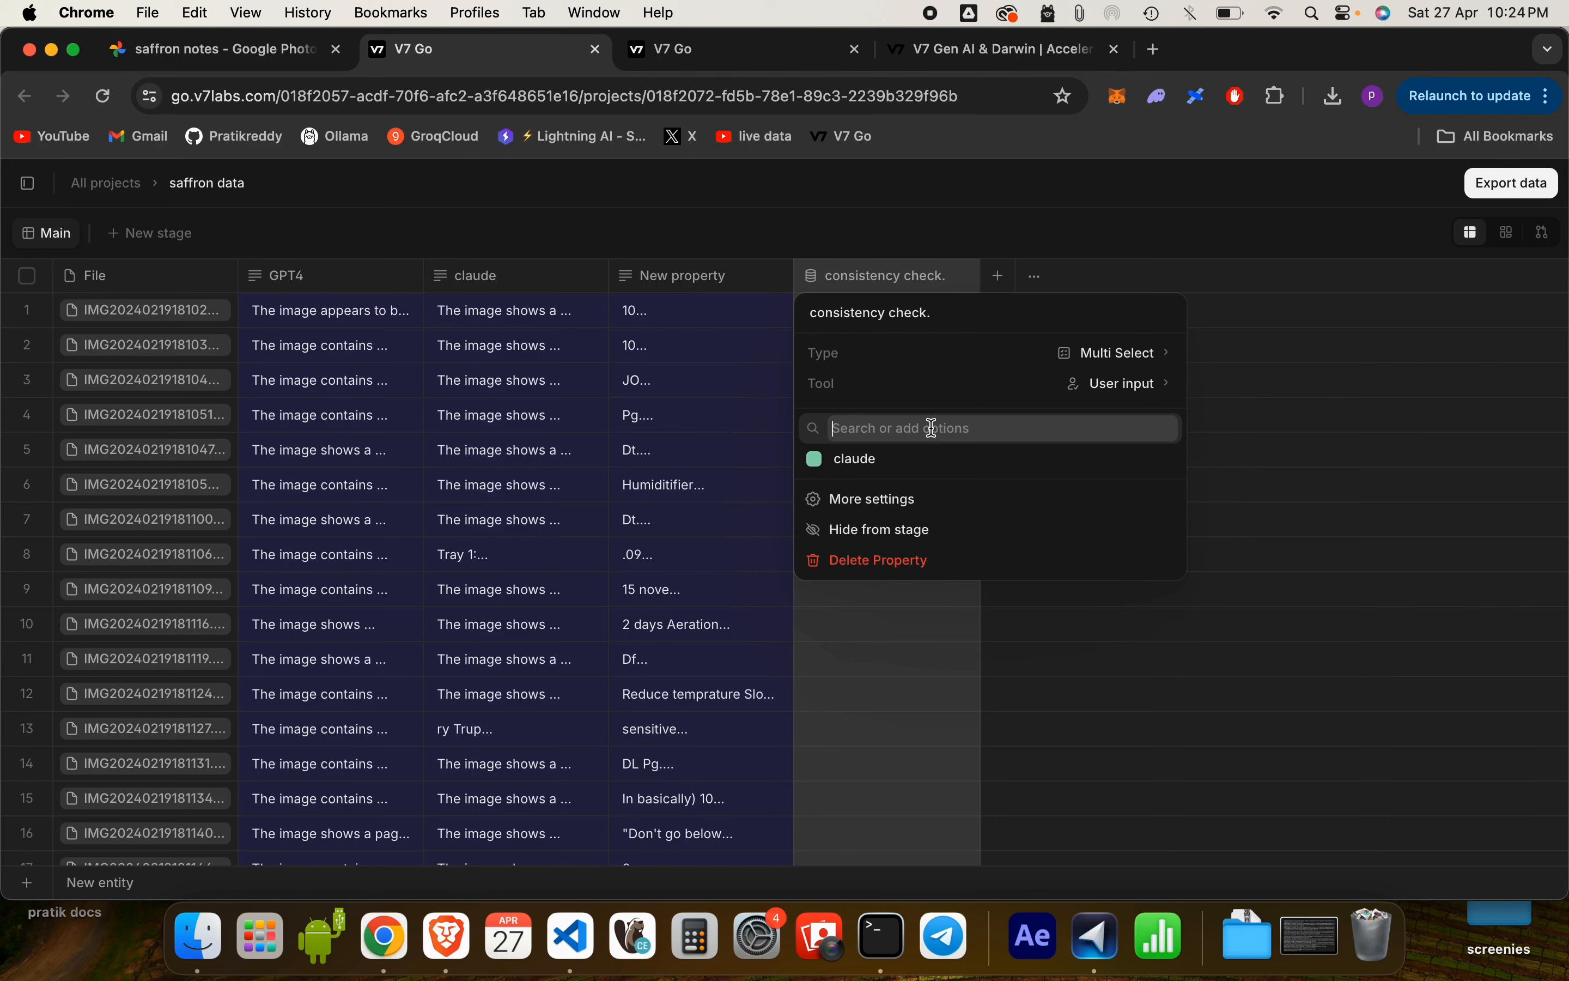
text(gpt4)
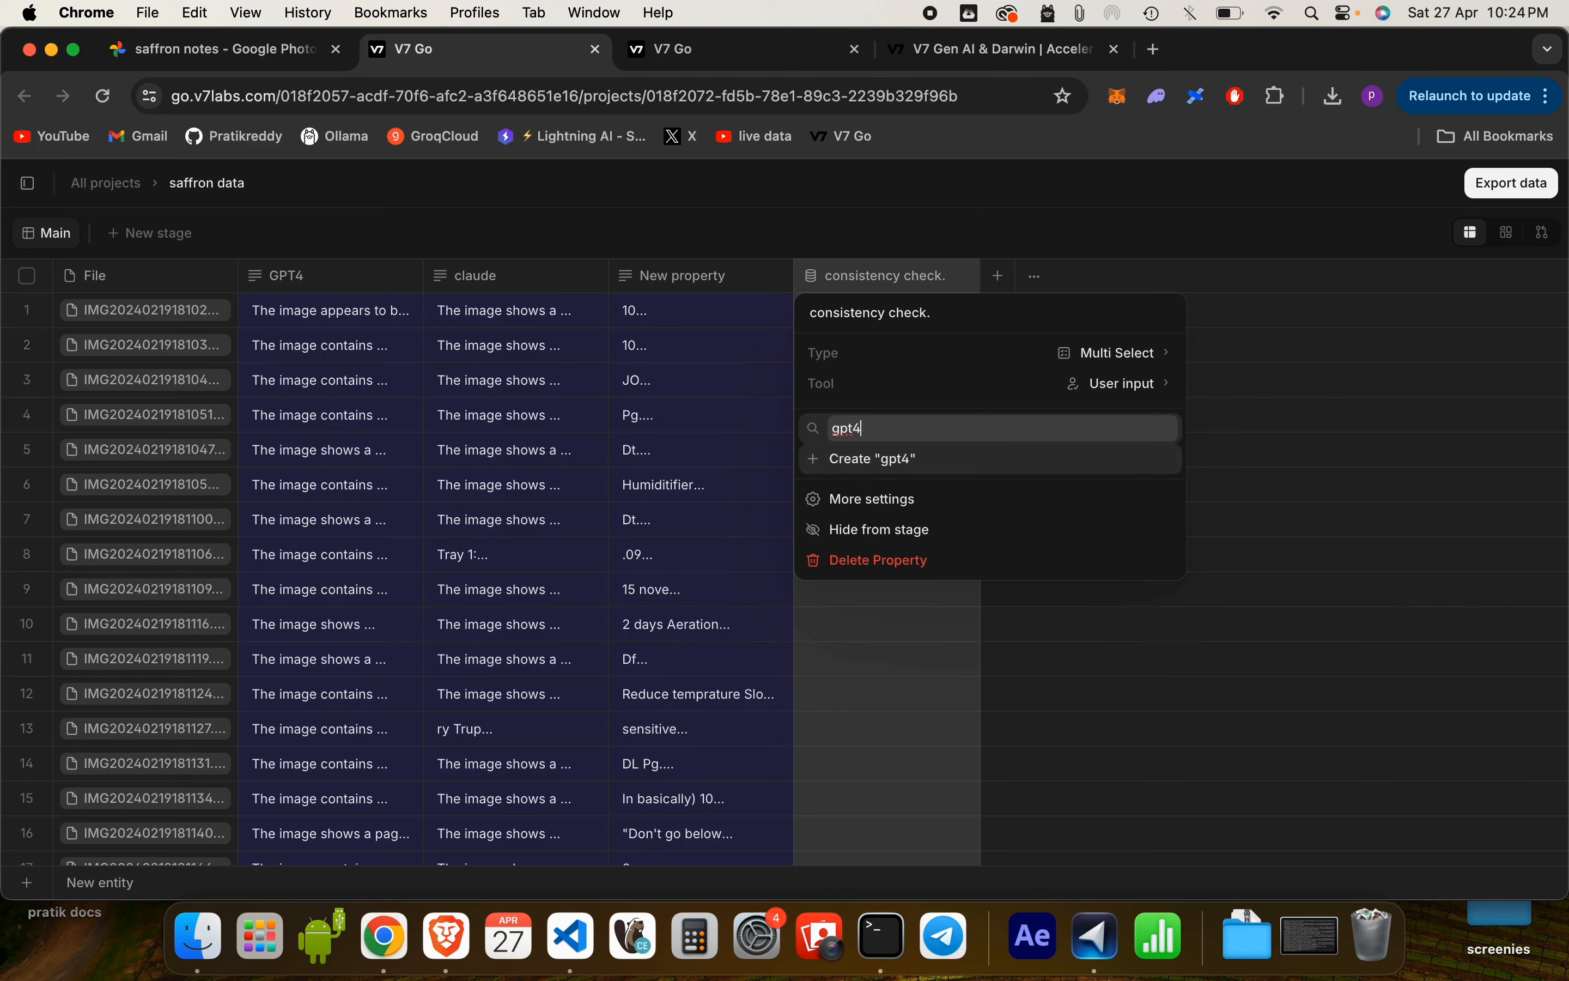
key(Return)
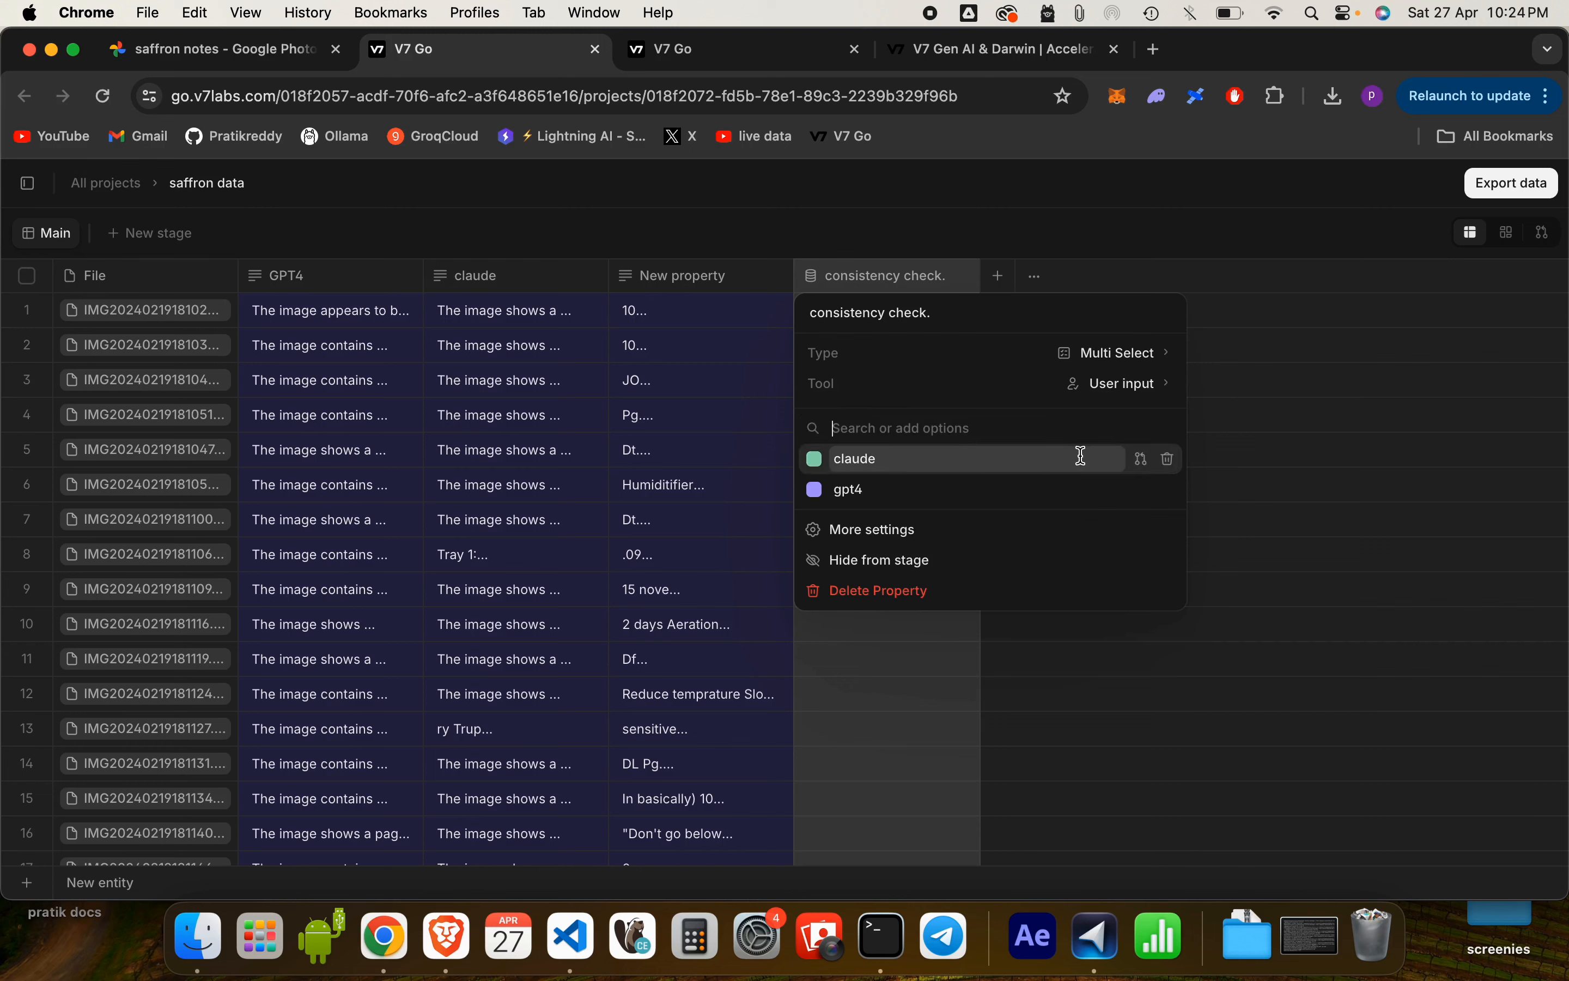
- Try to create a new stage "claude" for the claude option
click(1146, 458)
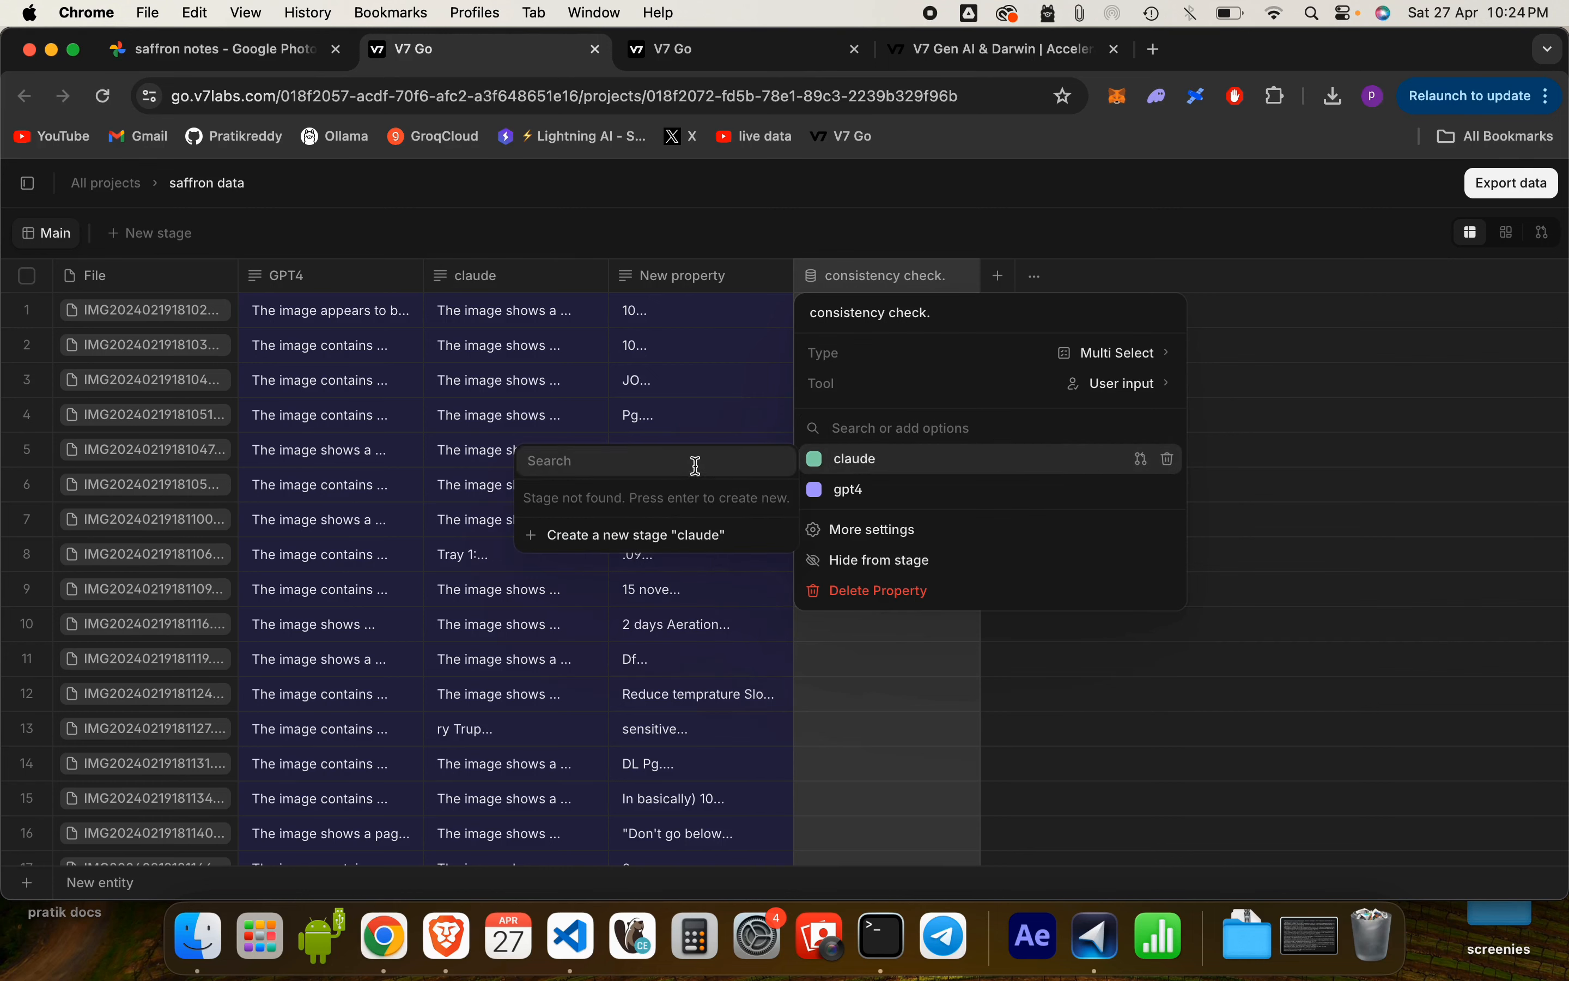
click(647, 544)
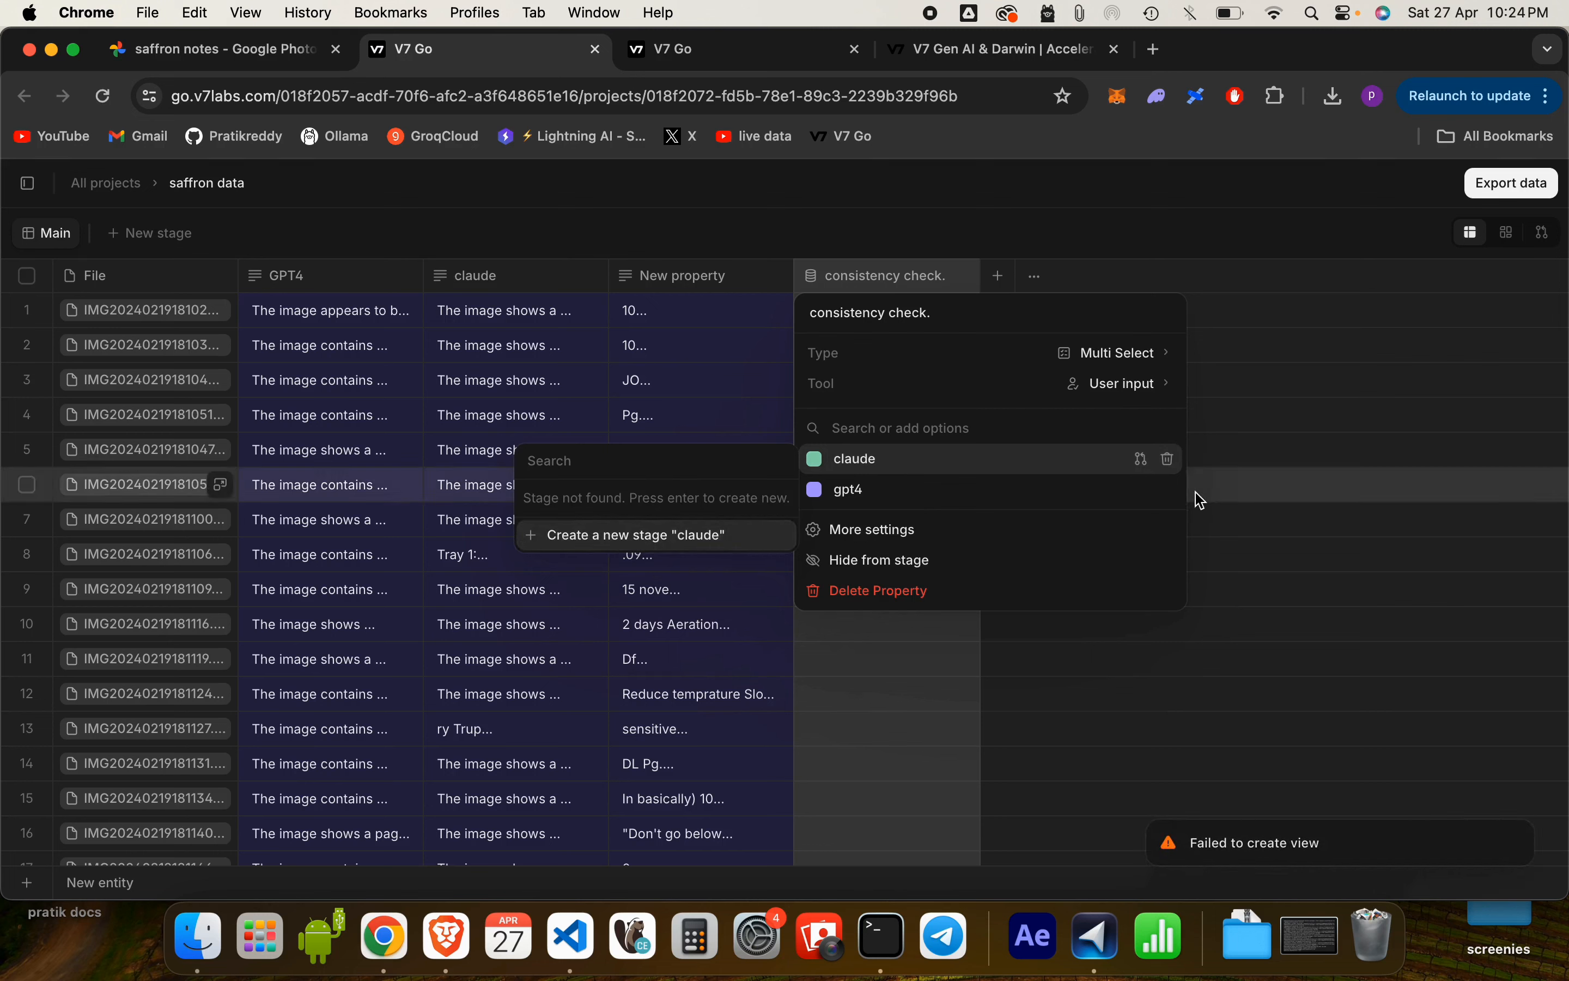
- Try to create a new stage "gpt4" for the gpt4 option of the "consistency check." property
click(1148, 496)
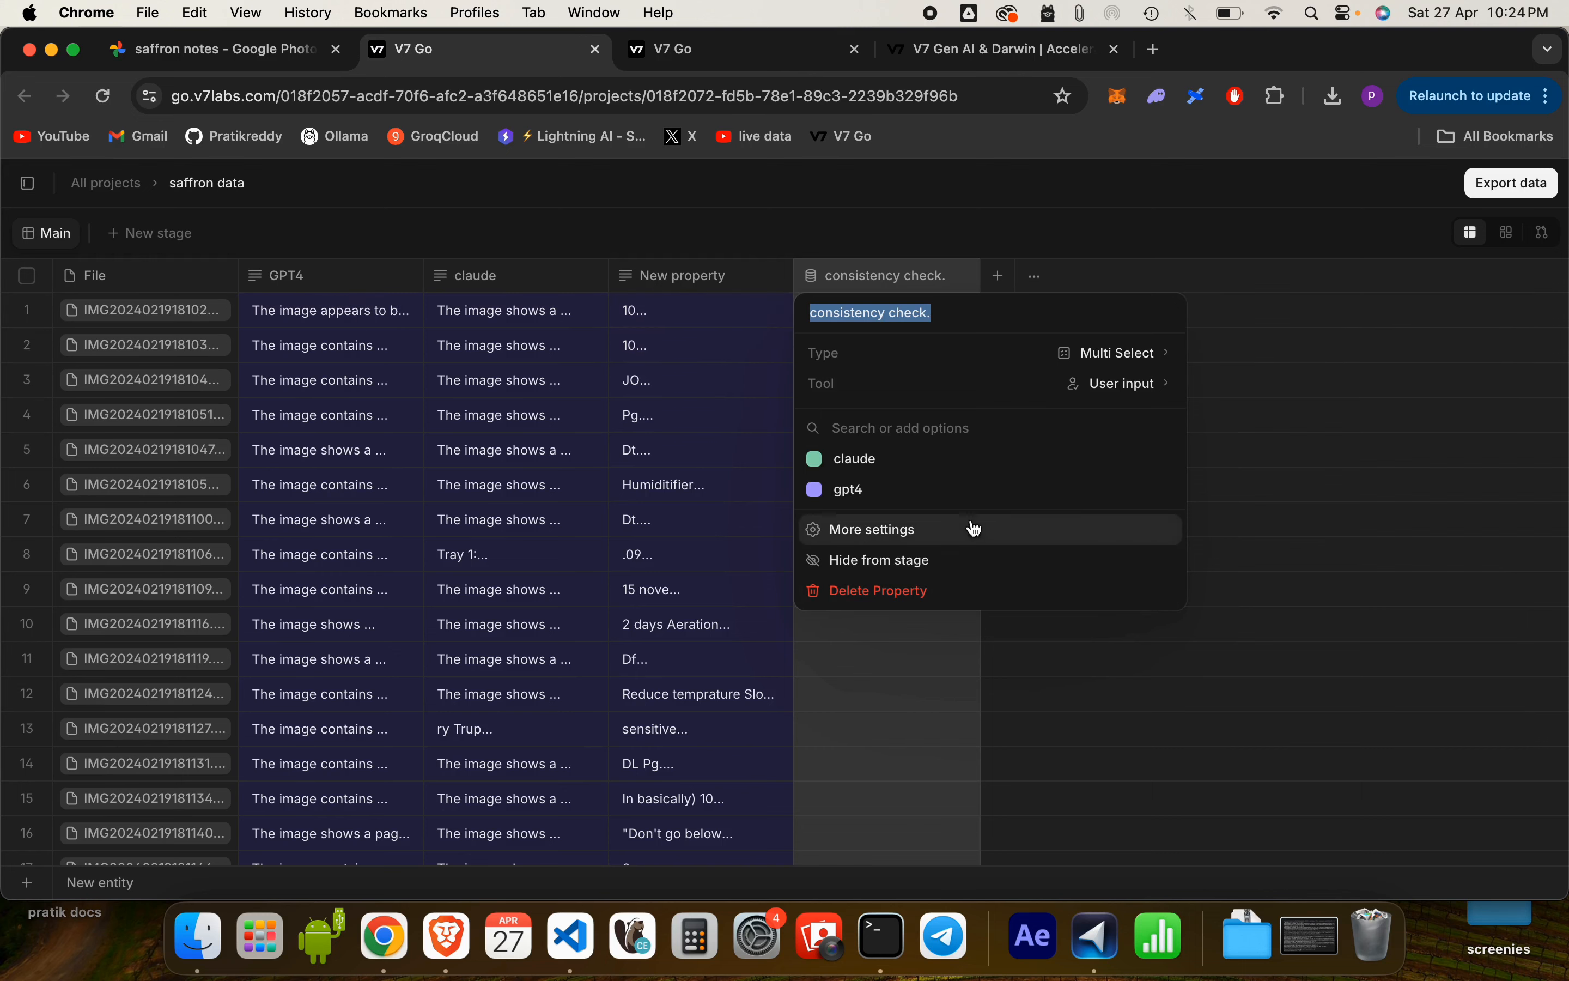
click(976, 492)
click(1148, 495)
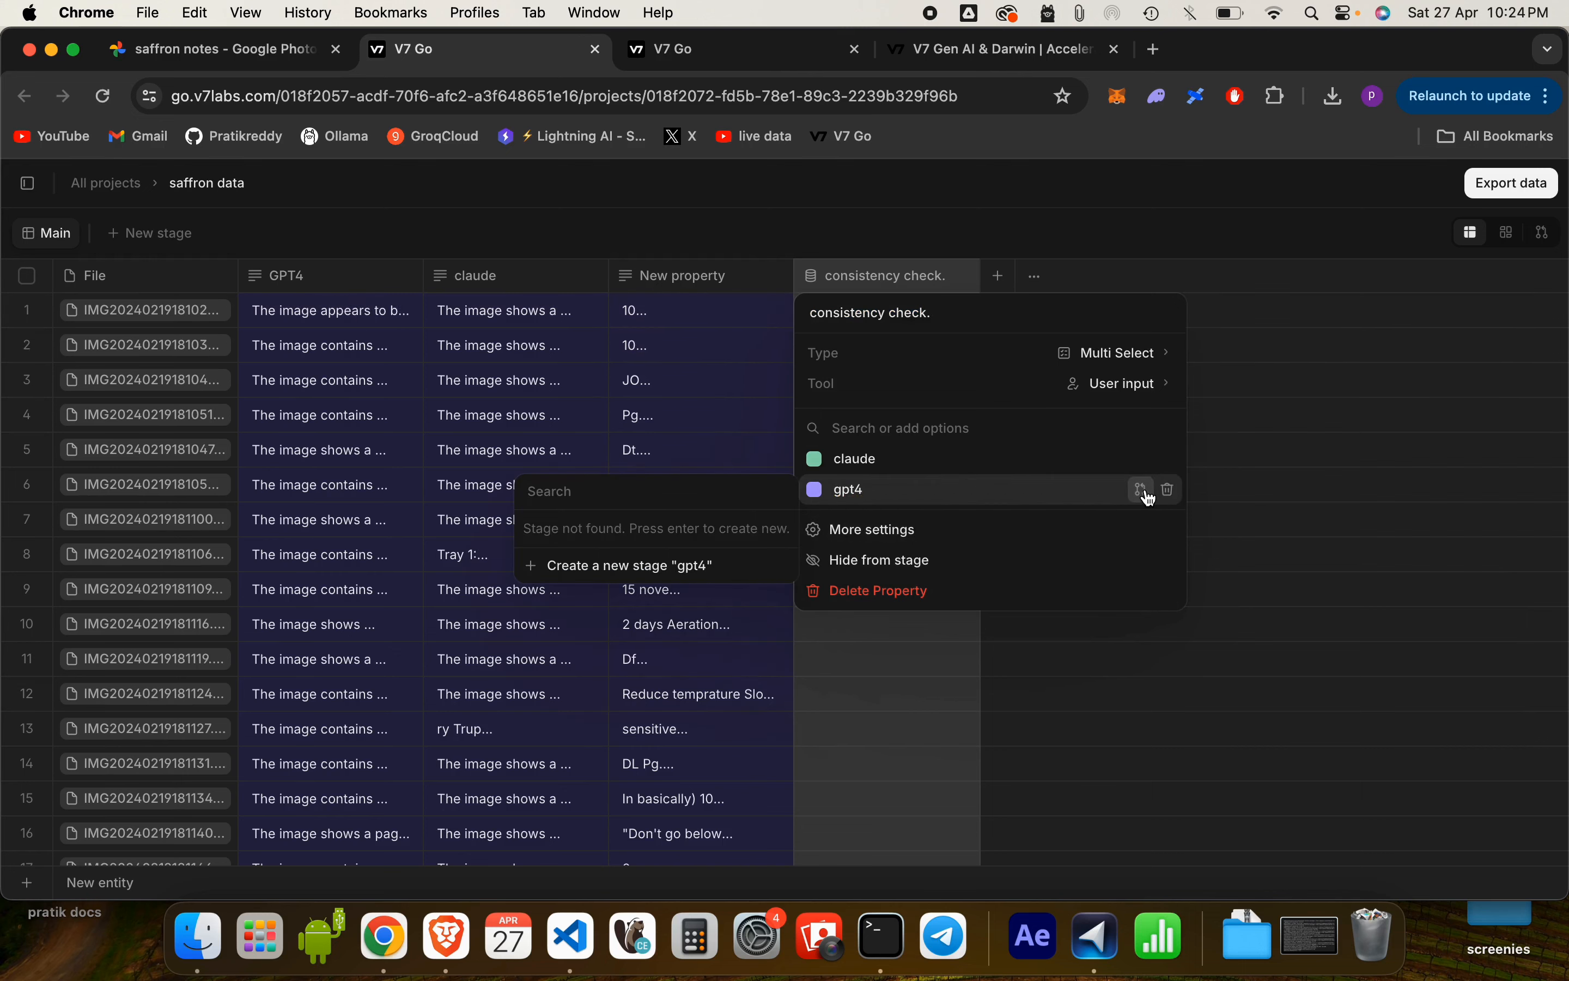
click(725, 582)
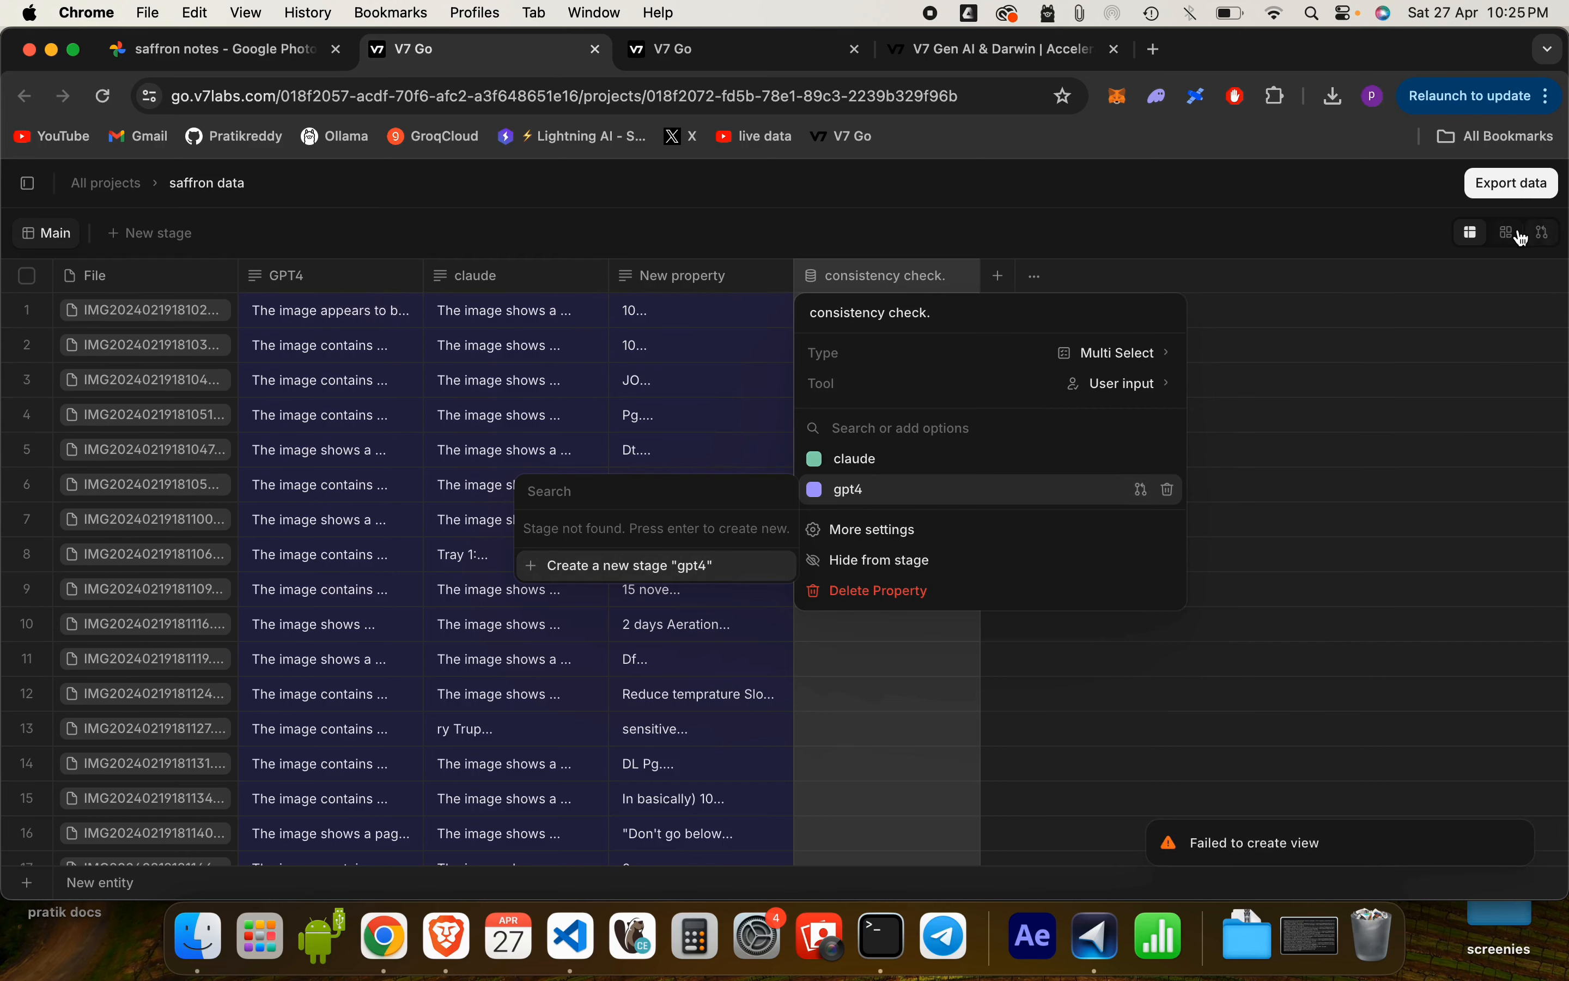
- Examine the Main stage in the project's workflow view
click(1547, 234)
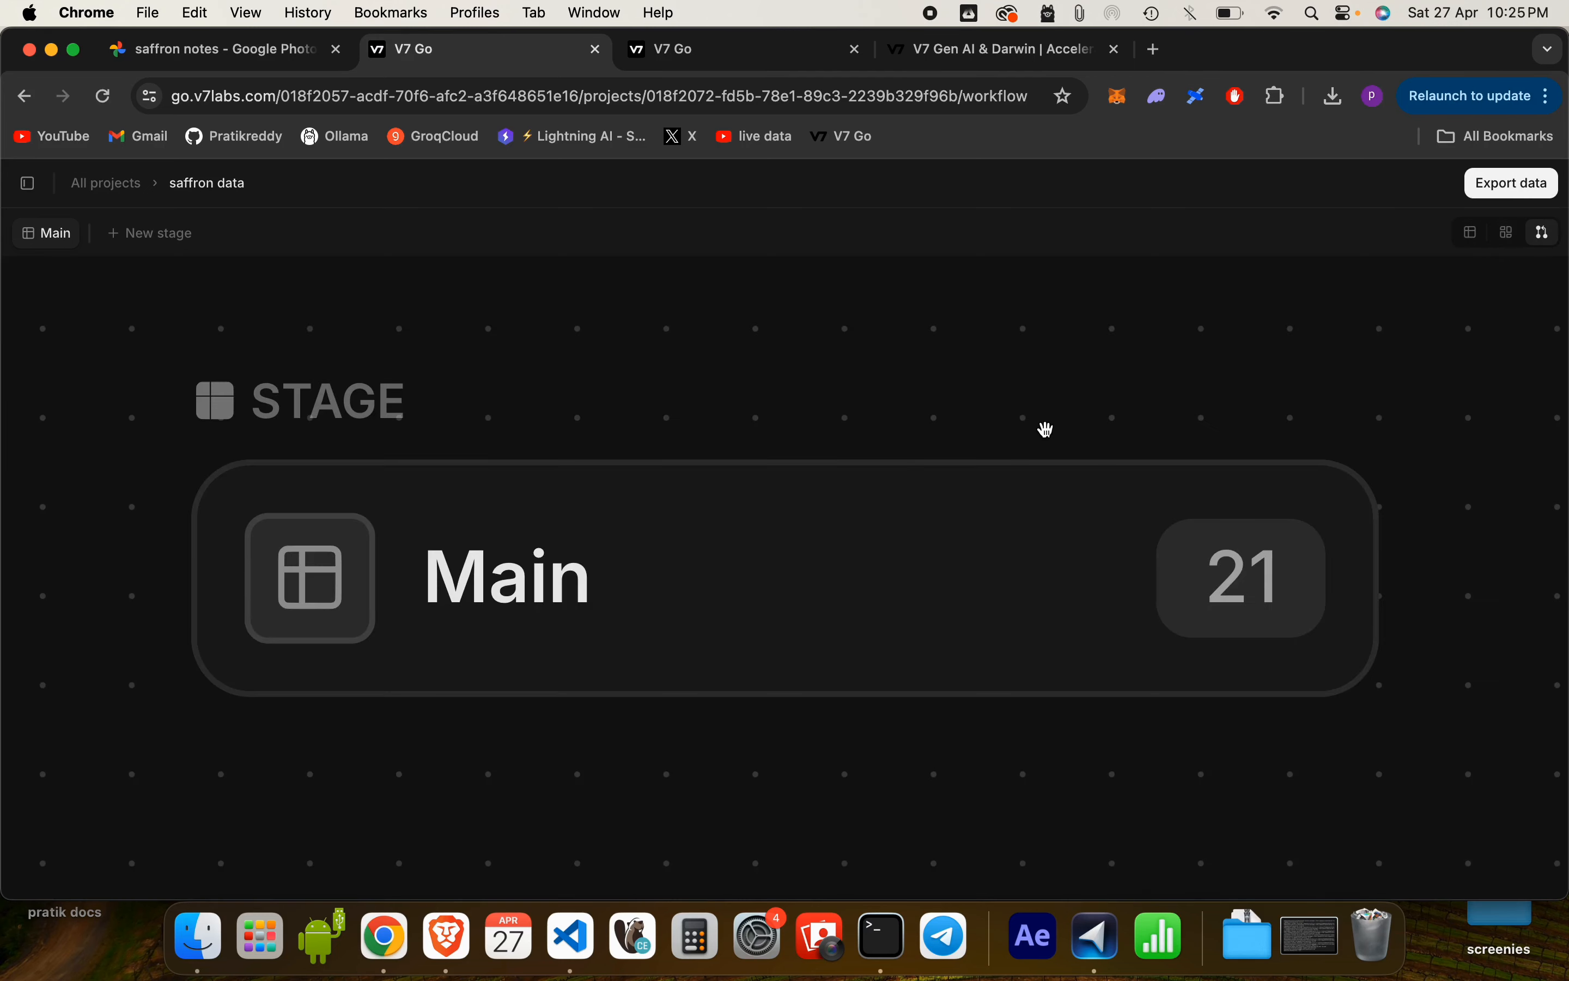
scroll(1044, 428, down, 5)
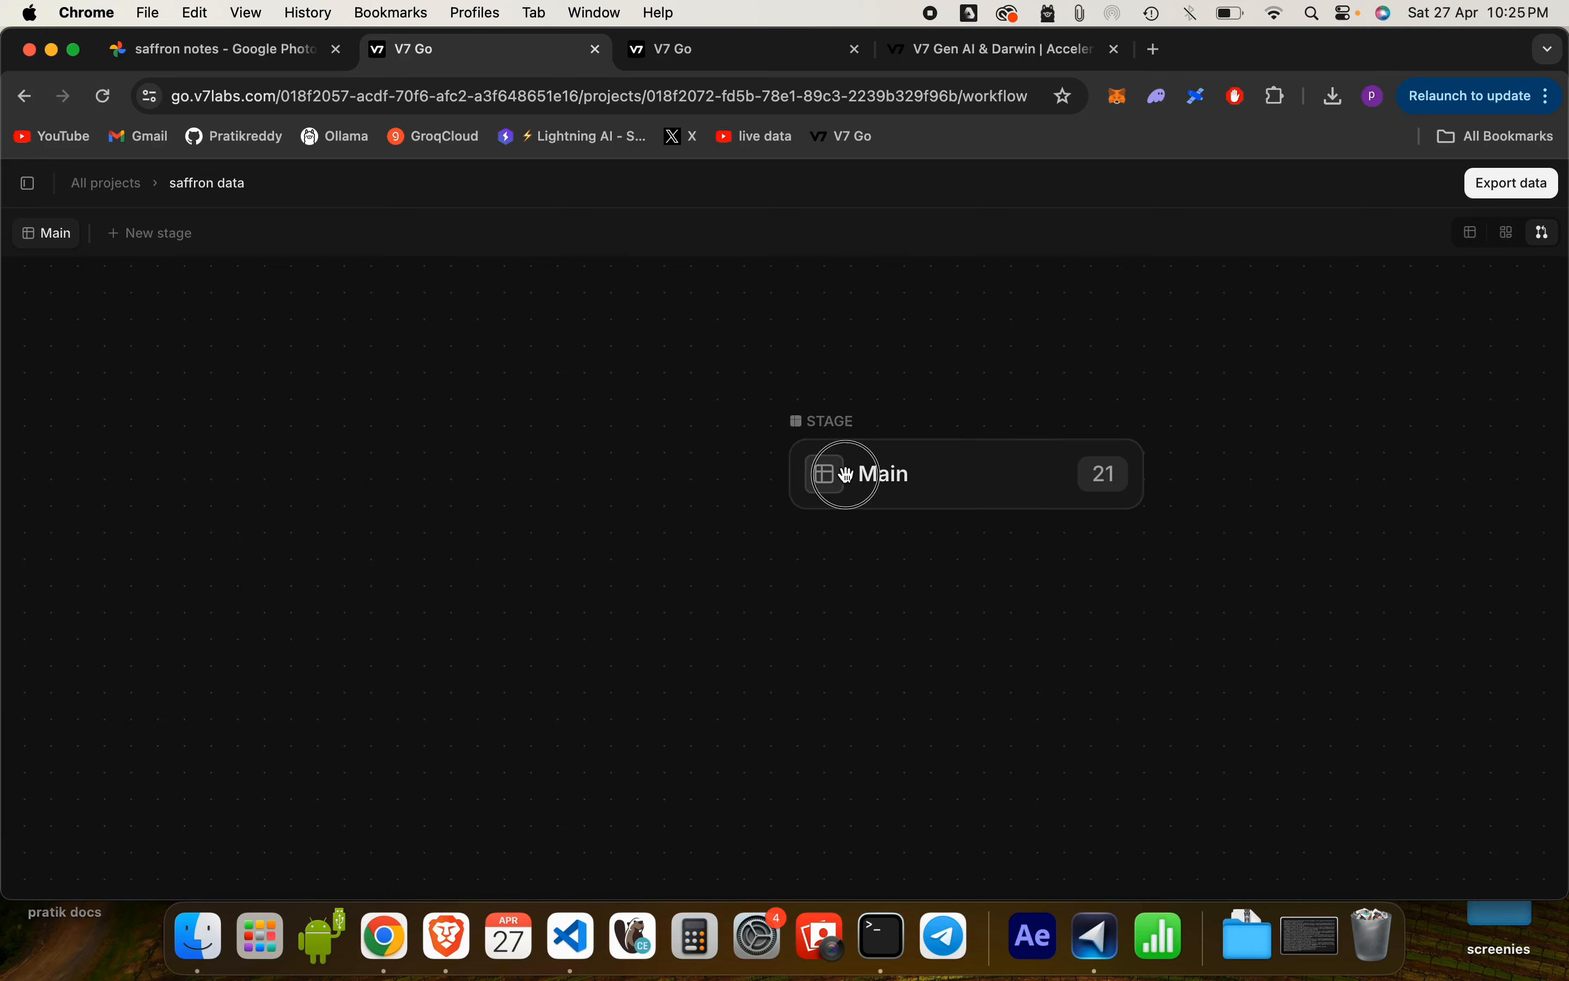
scroll(841, 470, up, 5)
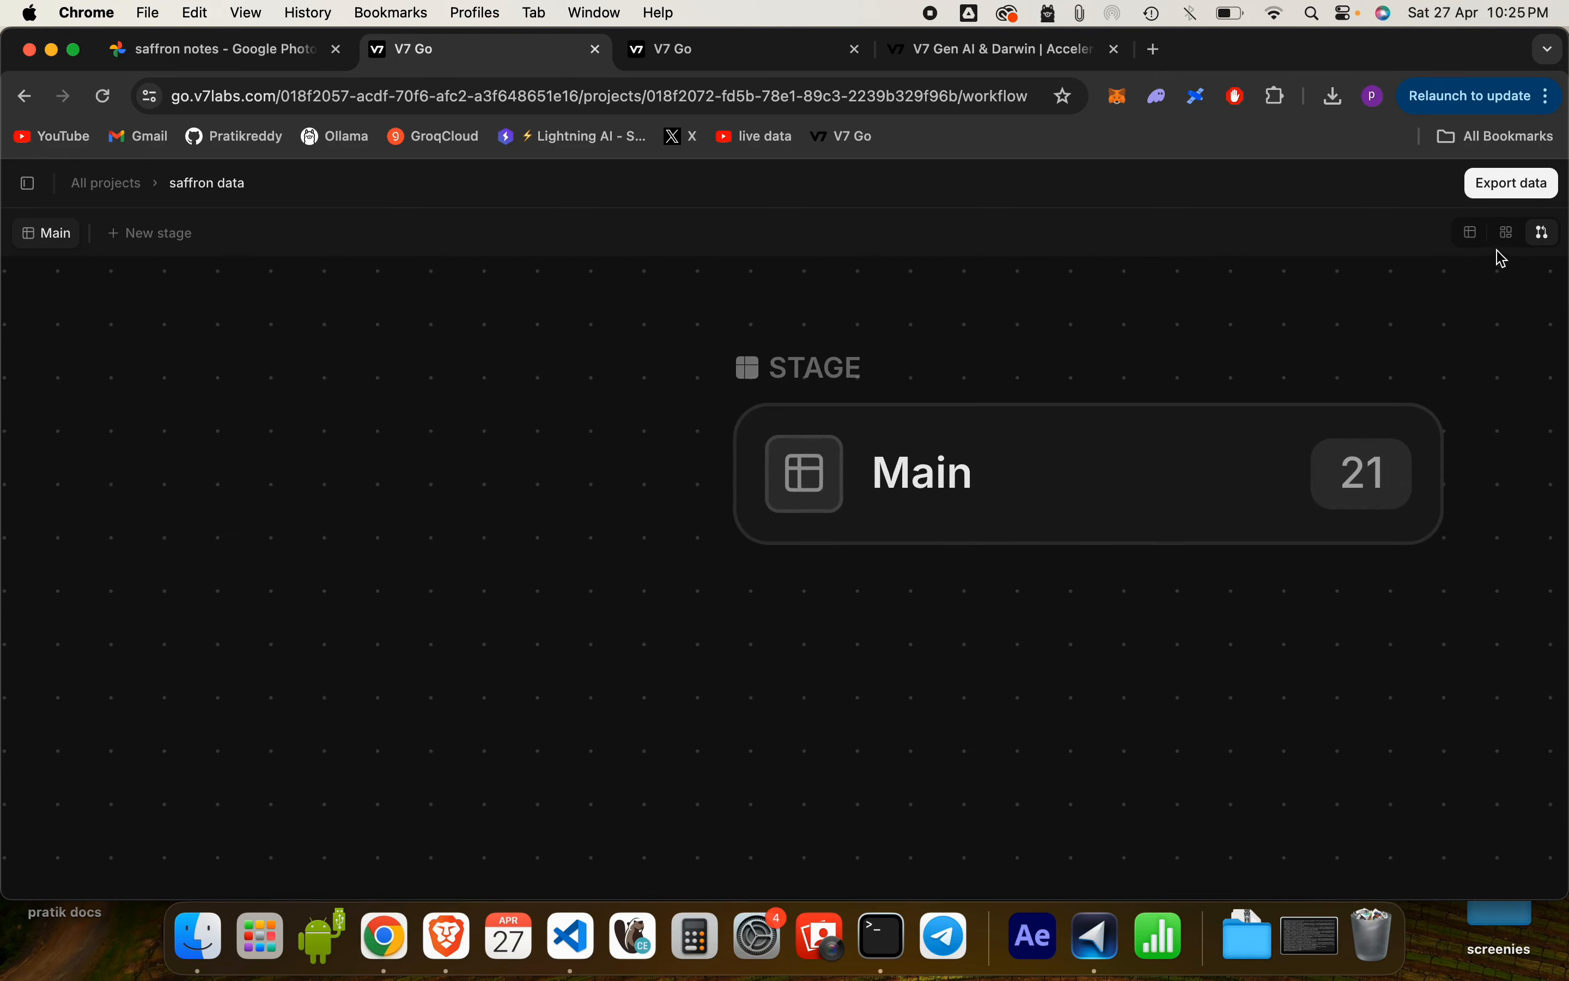
- Select only claude as the first entity's "consistency check." value in the entity view, and return to the table
click(1508, 232)
scroll(747, 403, down, 2)
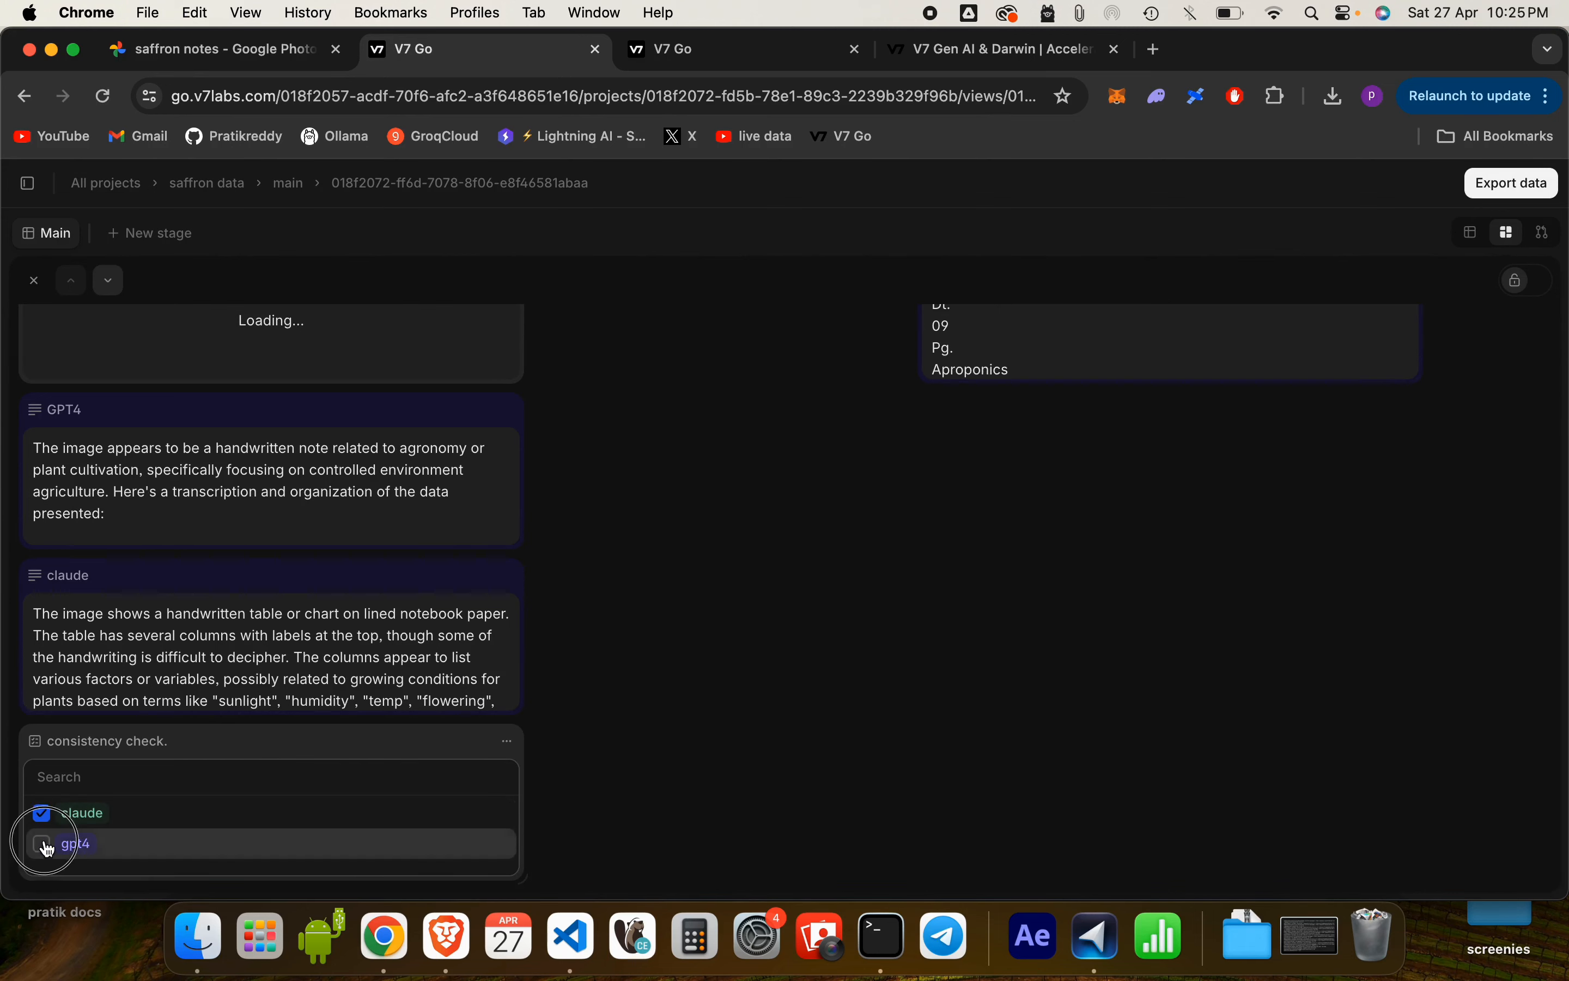
click(82, 842)
click(75, 818)
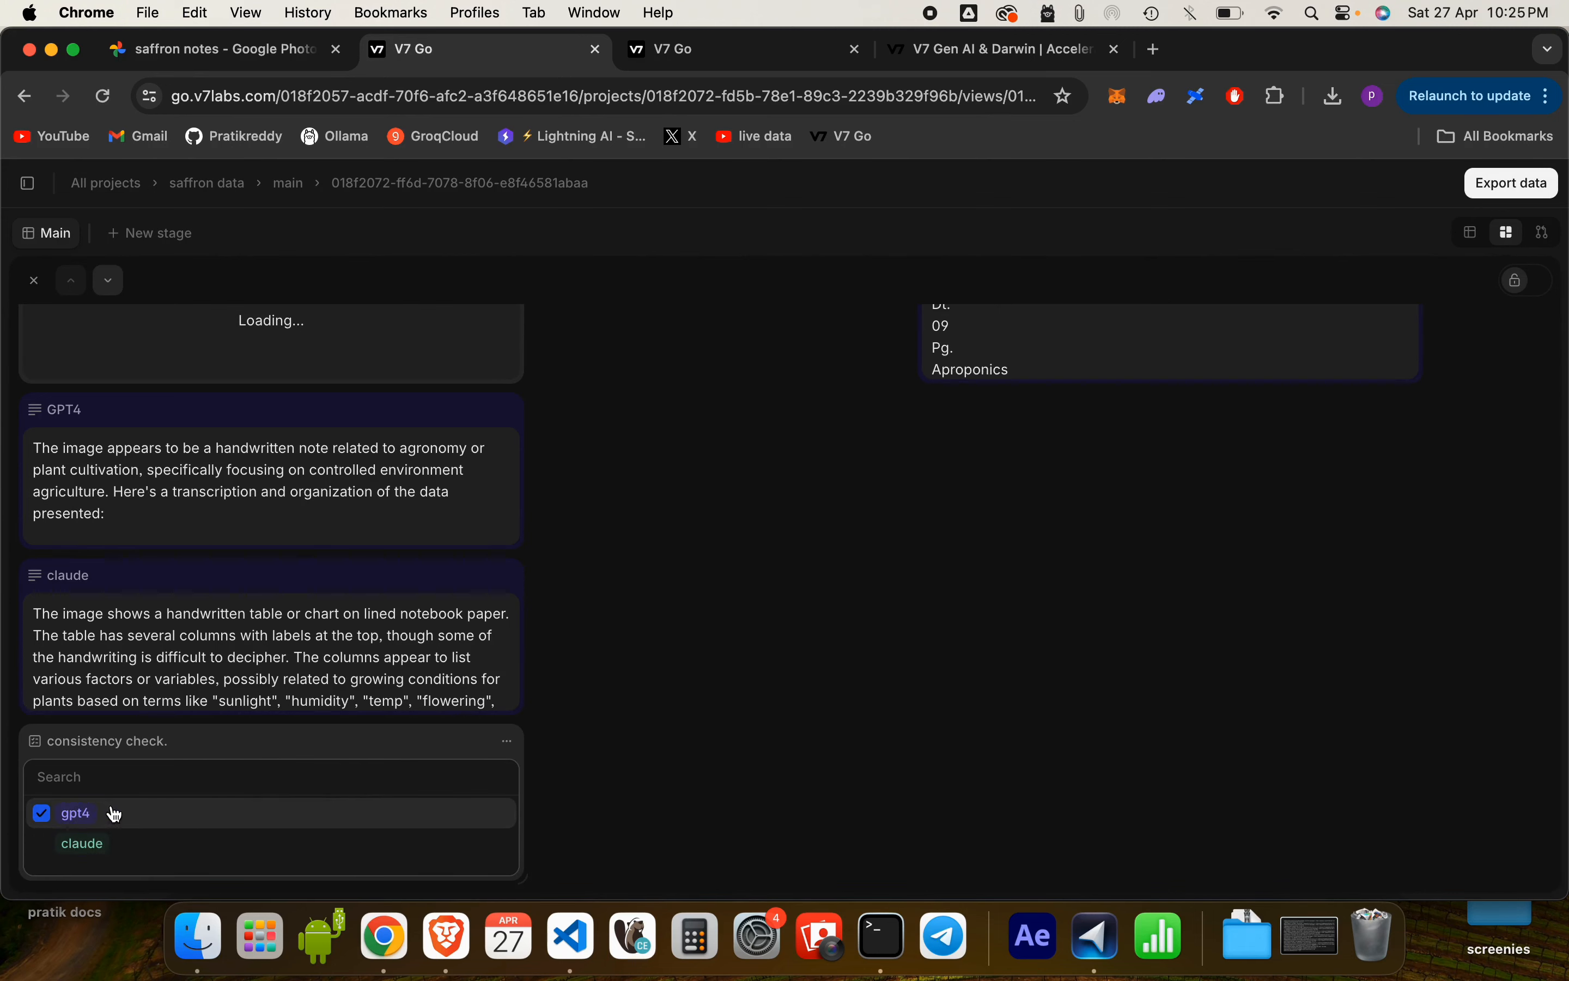
click(114, 814)
click(91, 817)
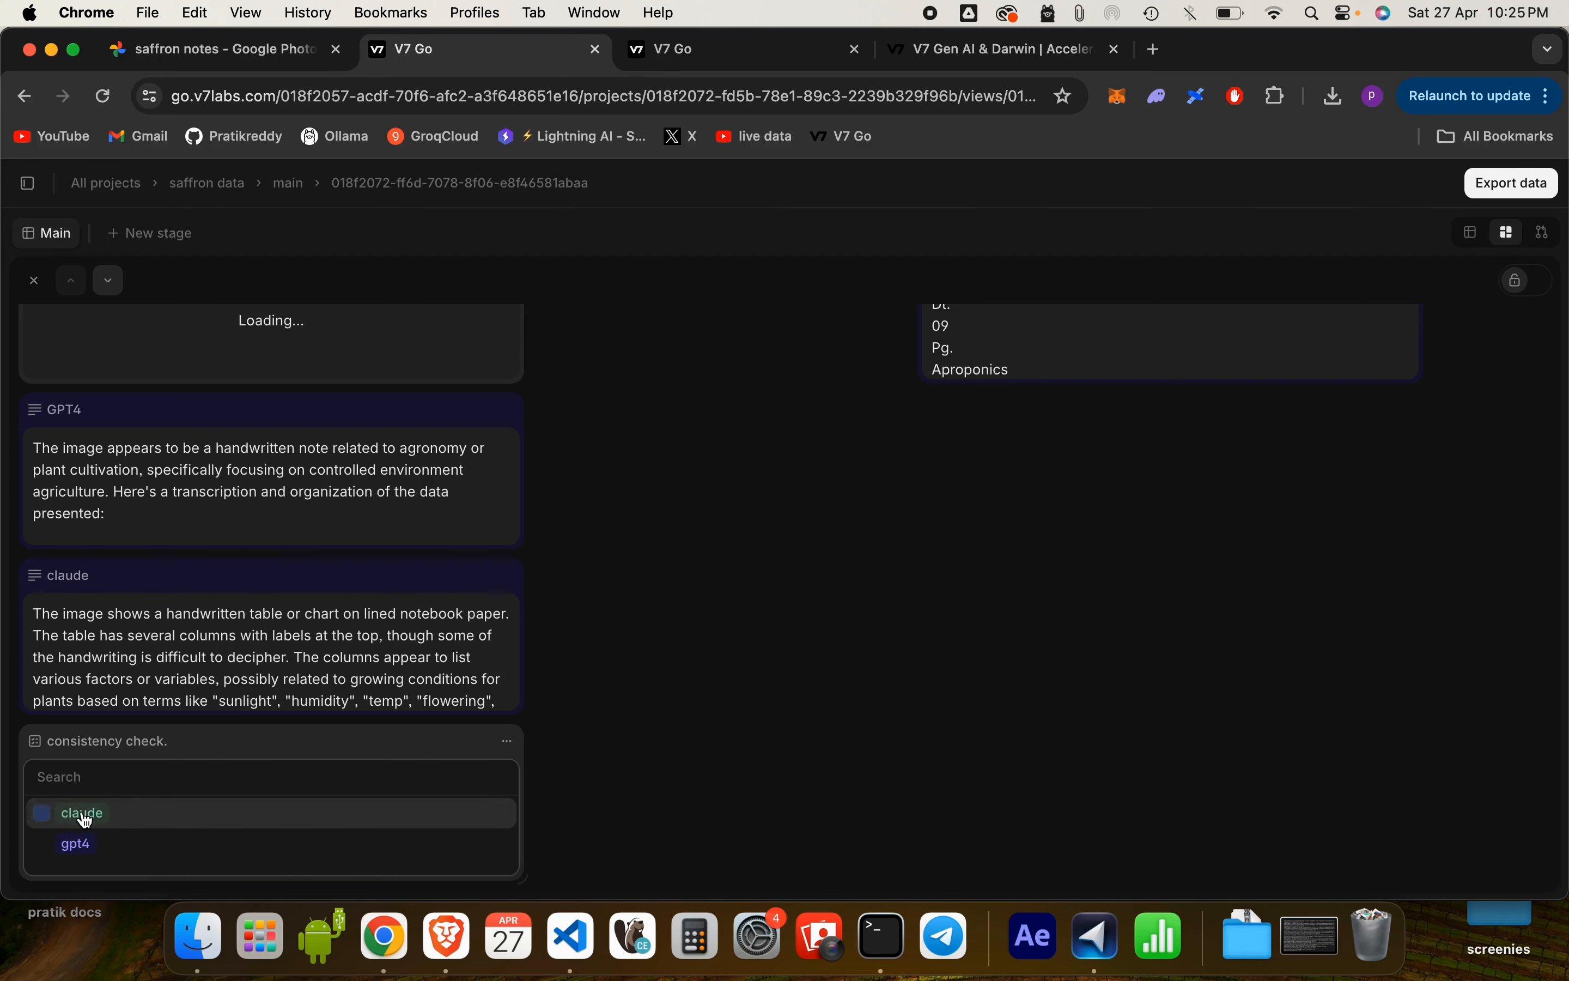
click(86, 821)
click(1477, 249)
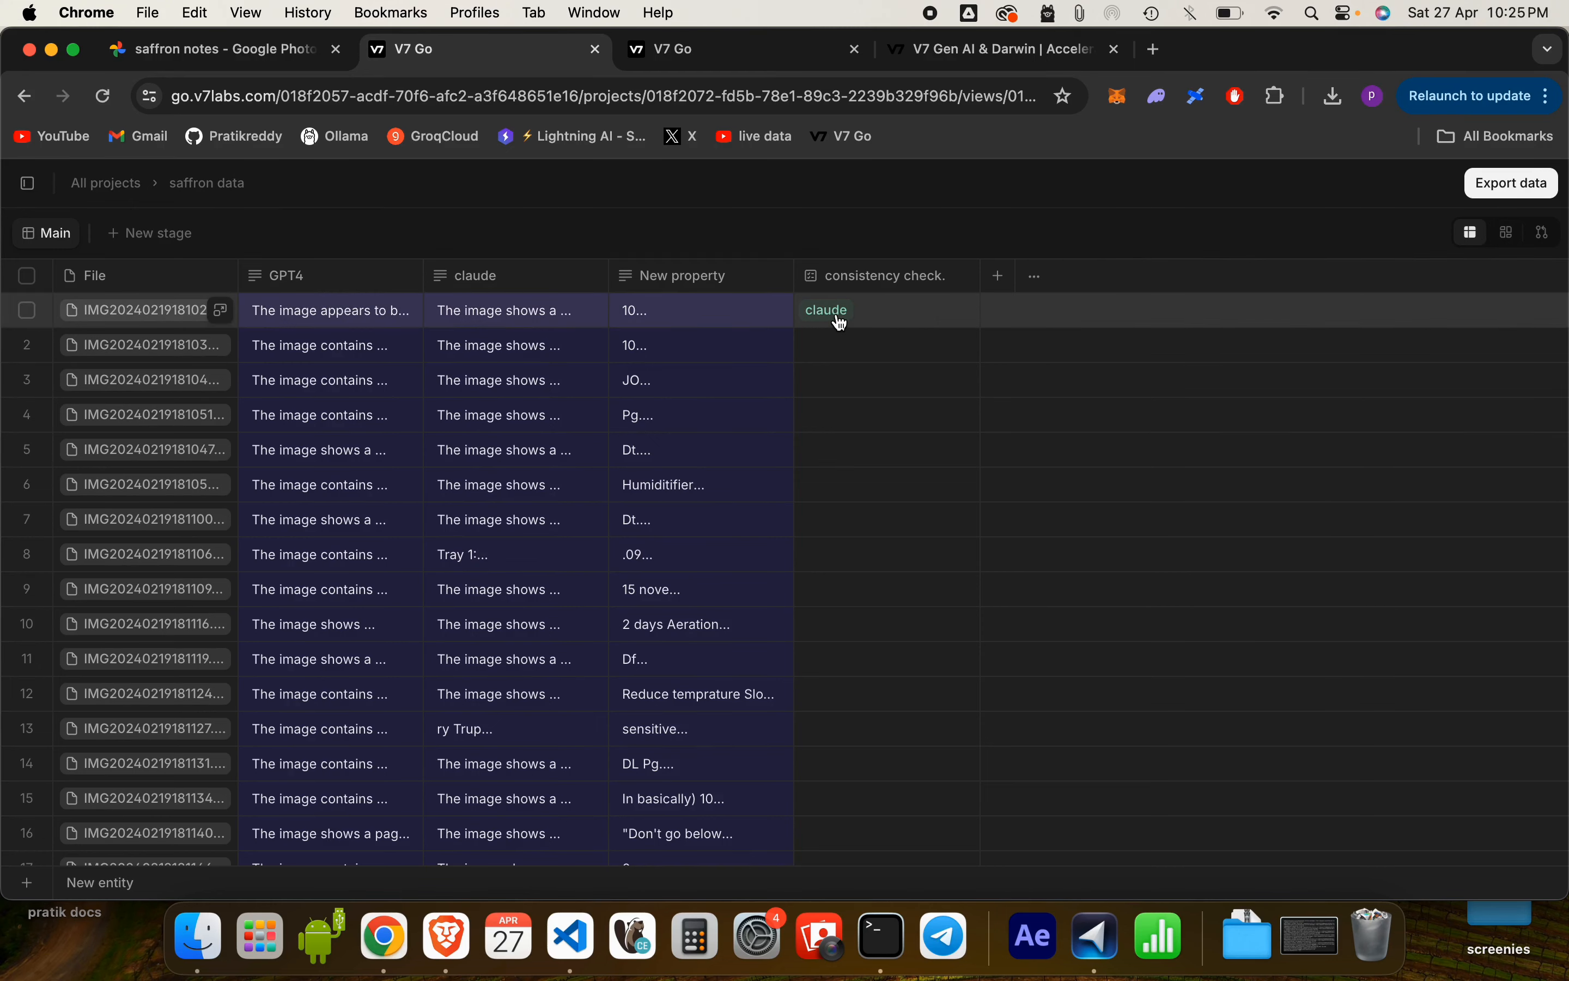
- Set "consistency check." to gpt4 for the second entity and claude for the third, and return to the table
click(1504, 240)
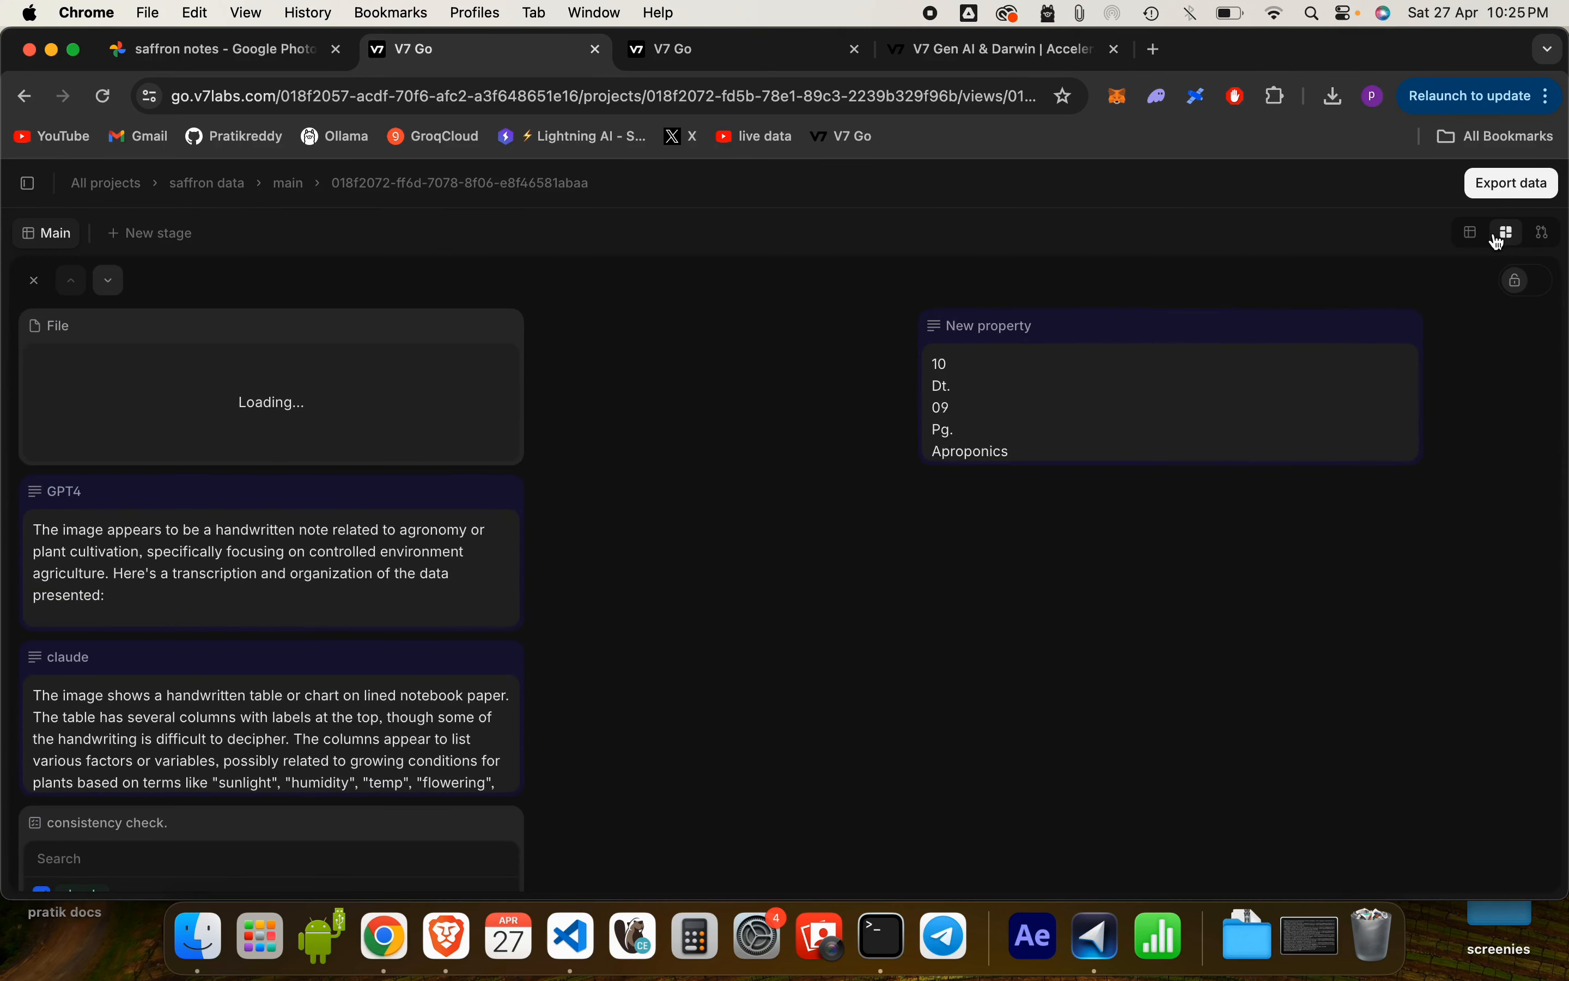
click(1472, 232)
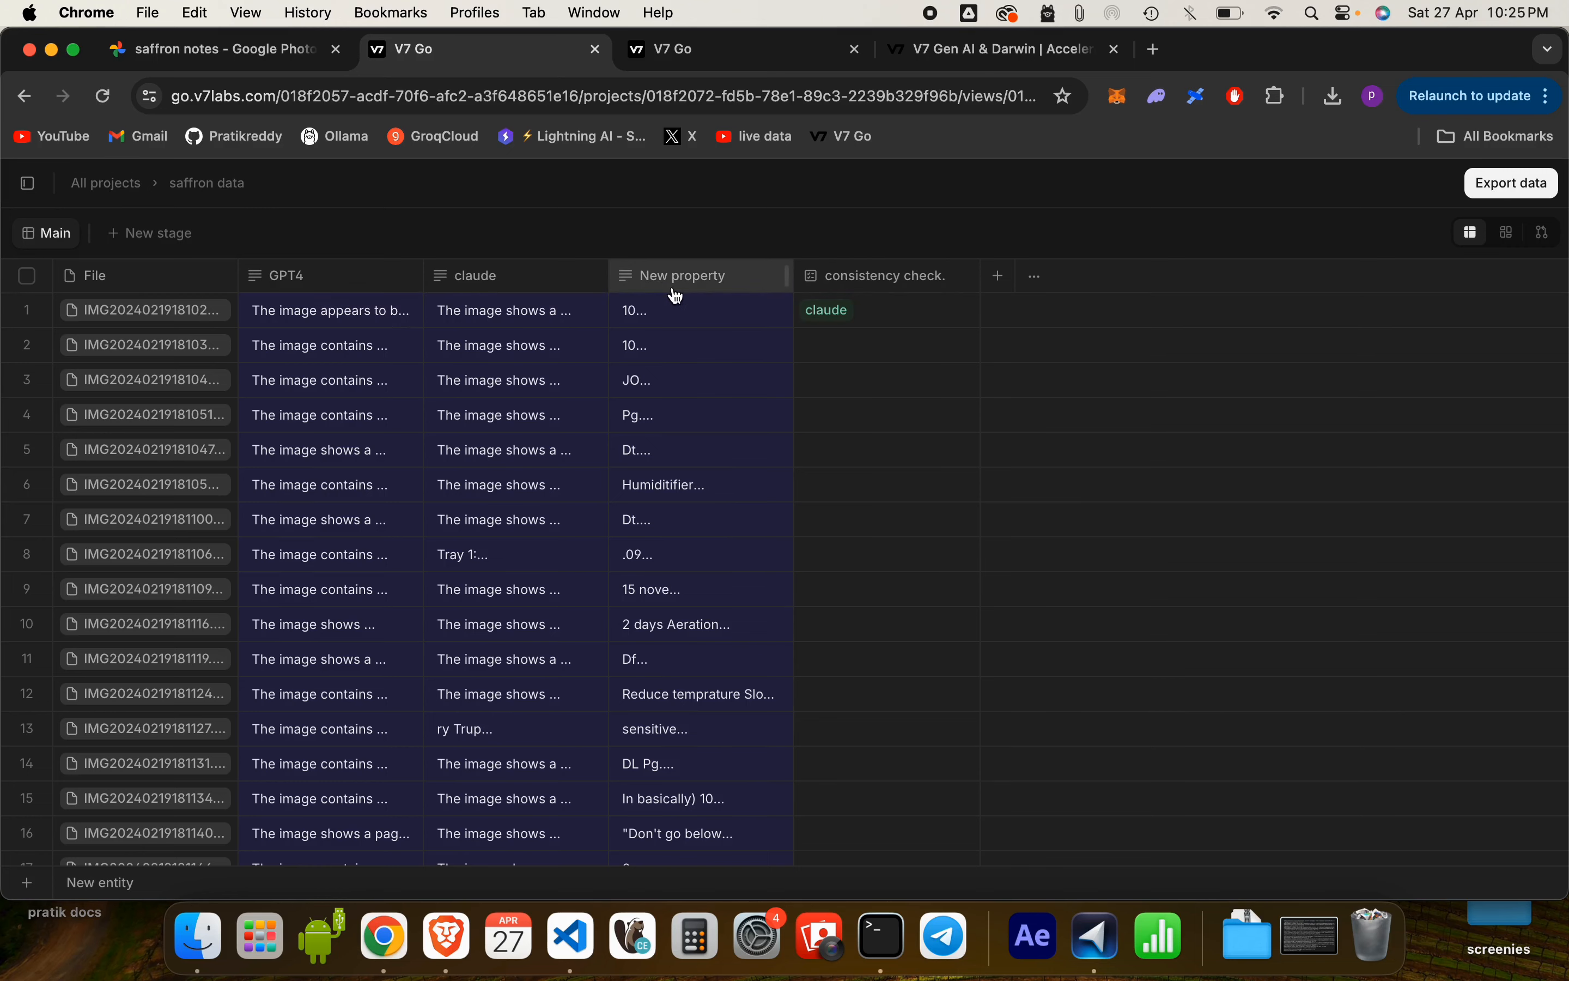
click(1509, 231)
scroll(374, 473, down, 3)
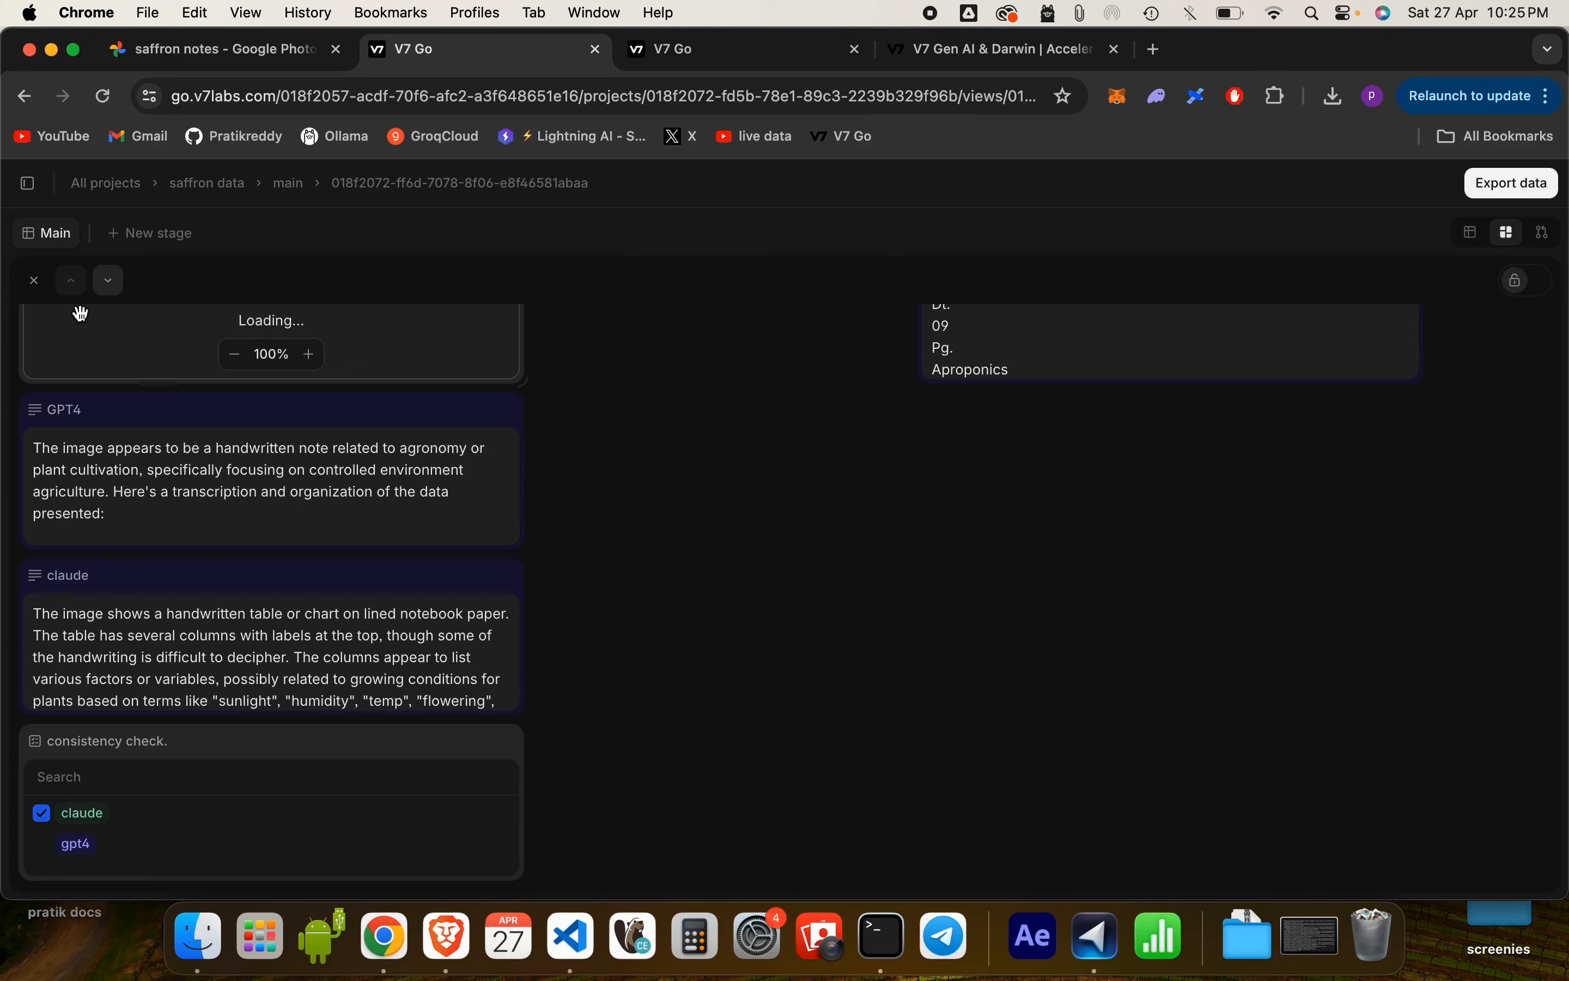
click(114, 290)
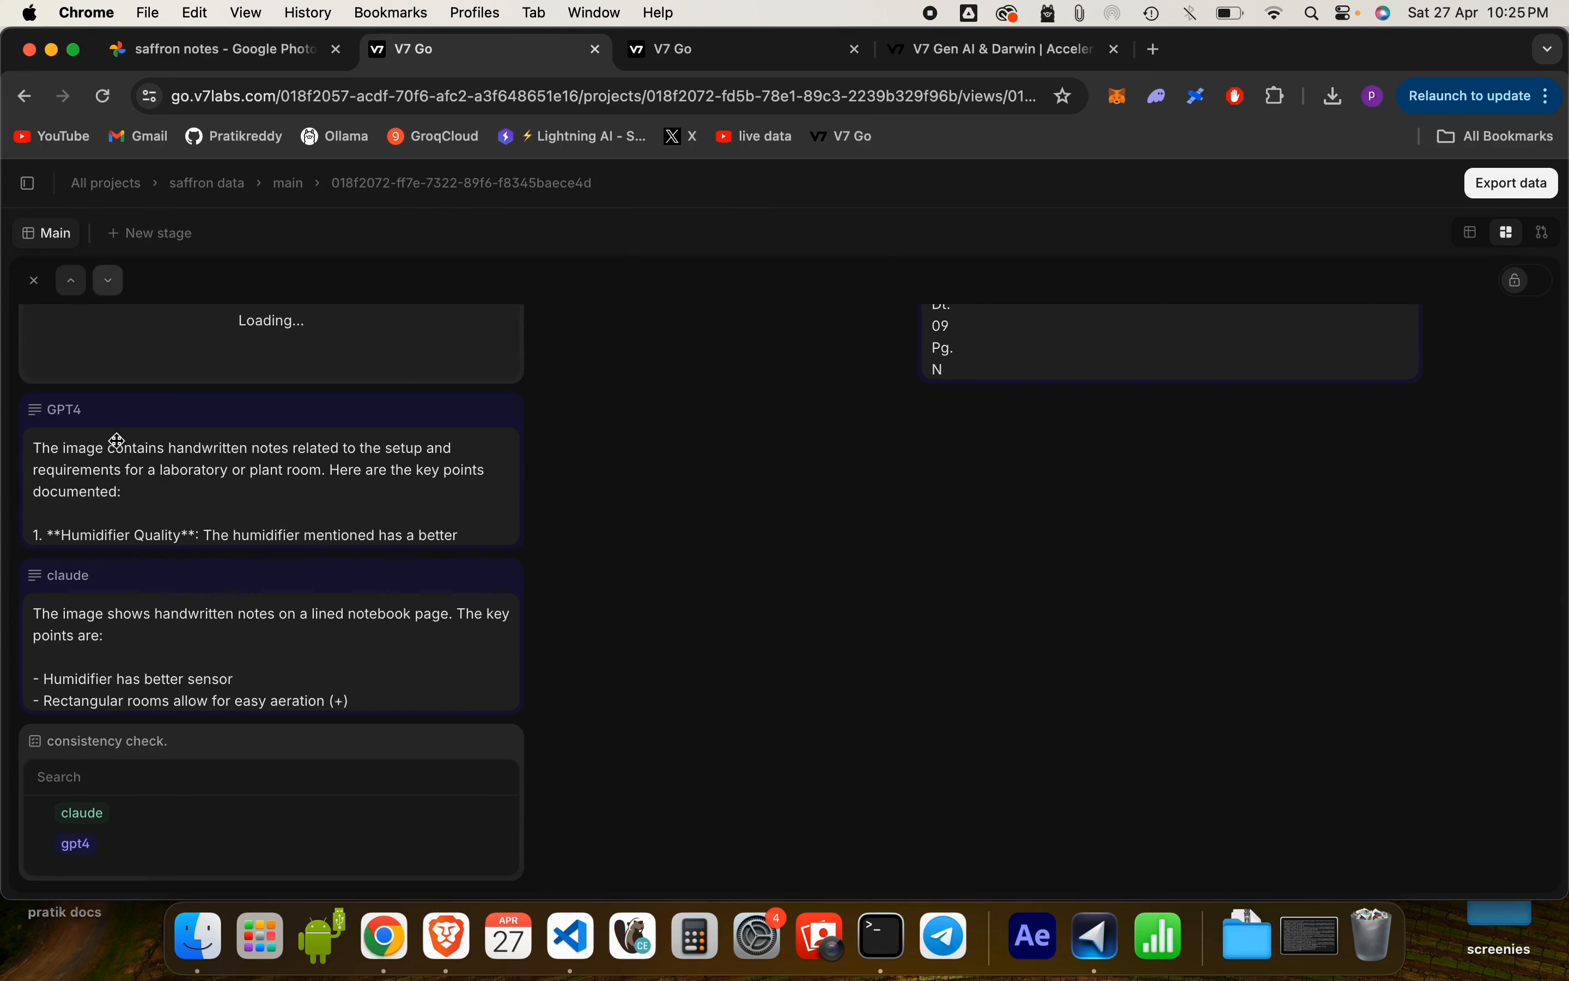
click(74, 844)
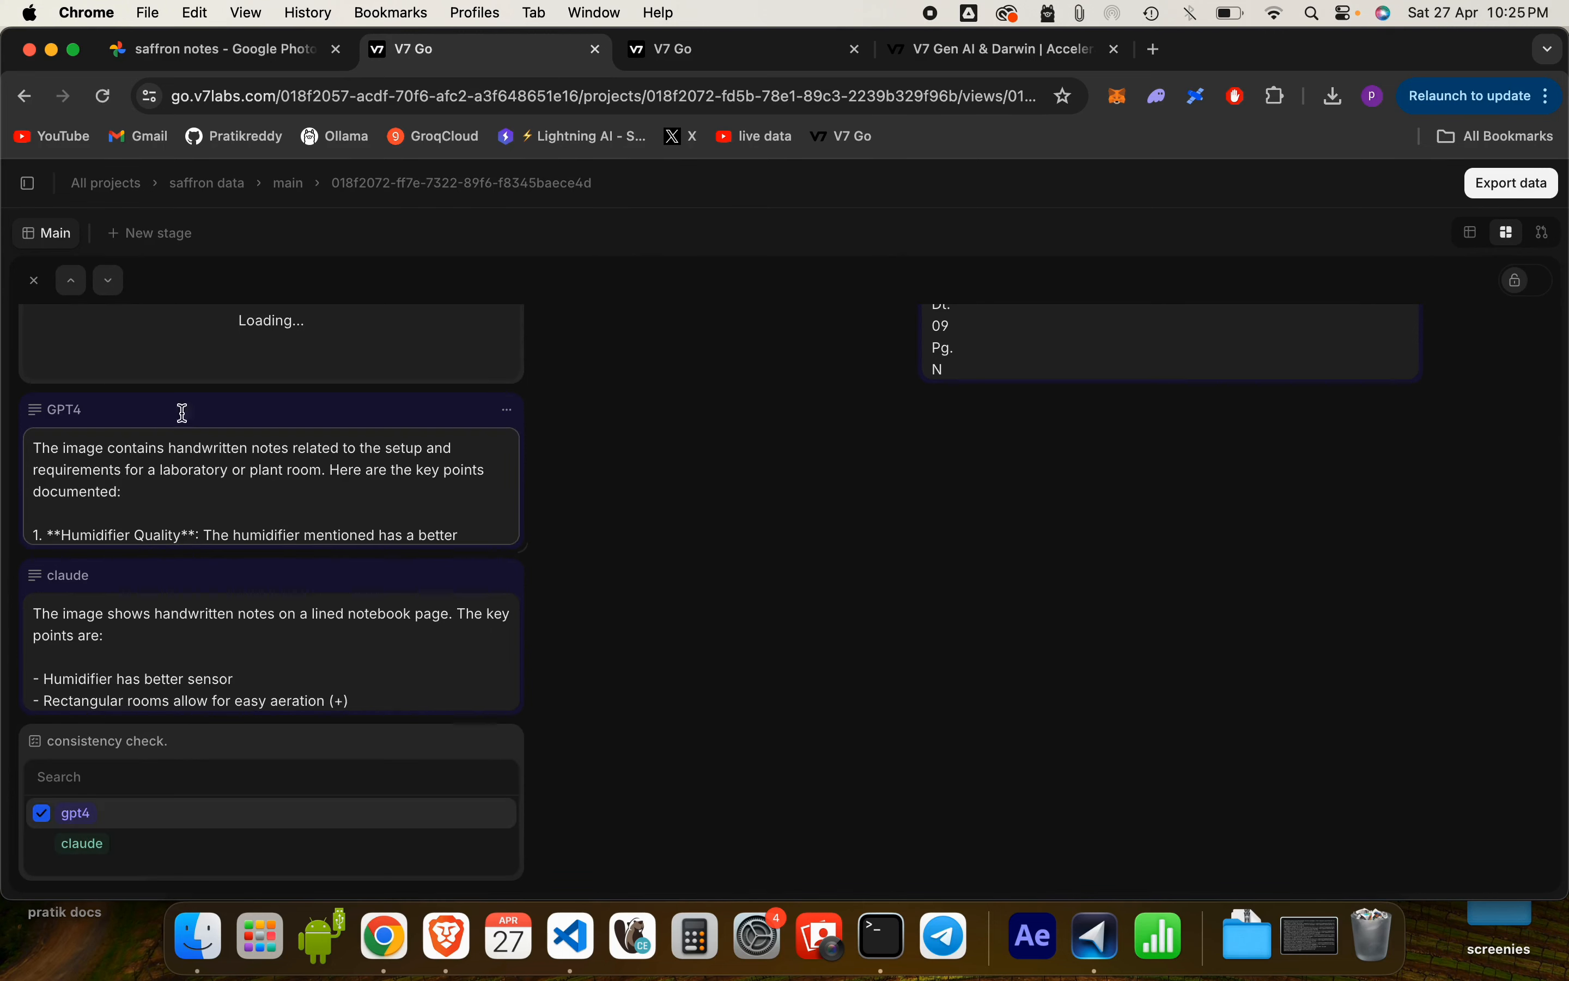
click(111, 284)
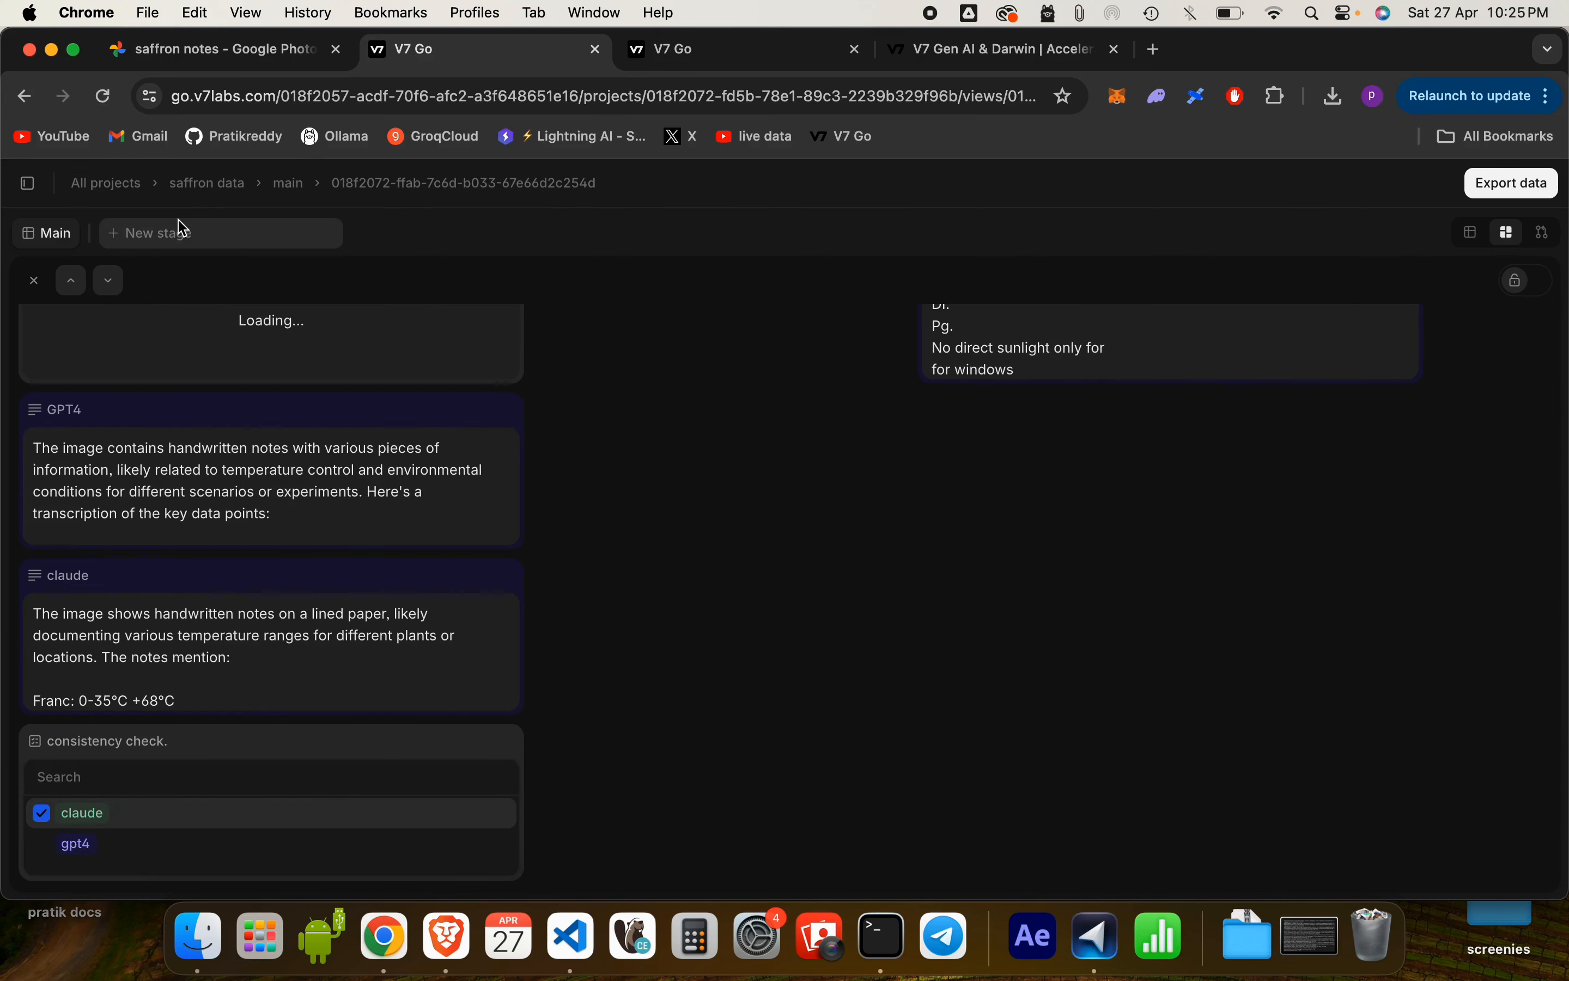
click(1473, 235)
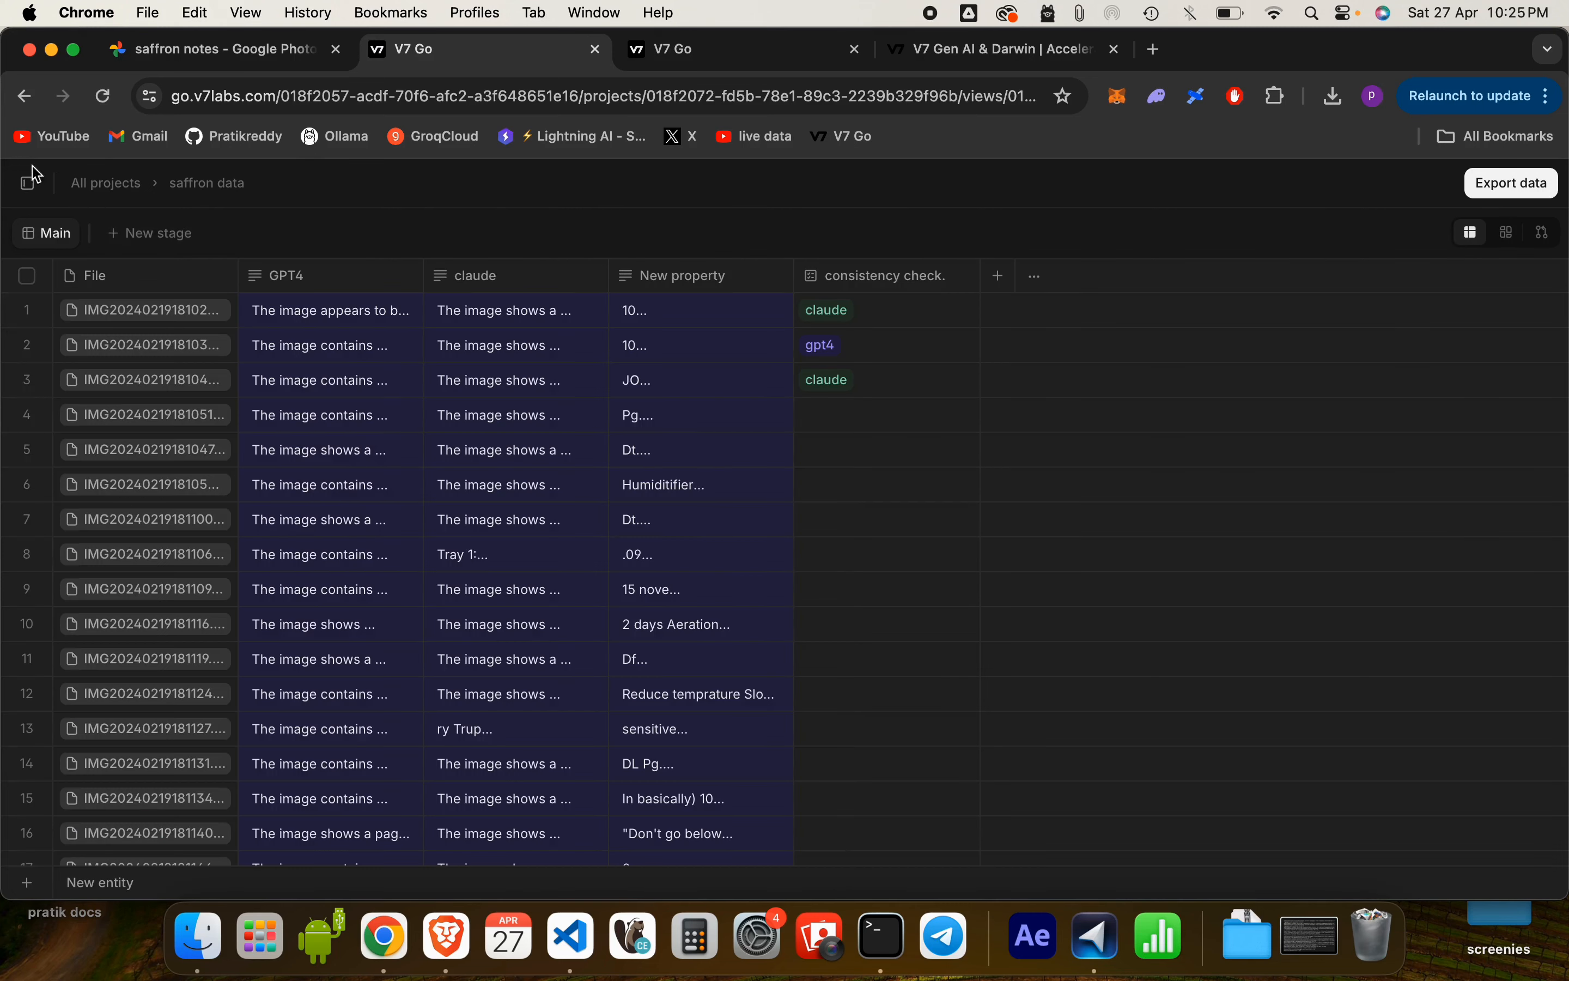
double_click(184, 183)
right_click(187, 184)
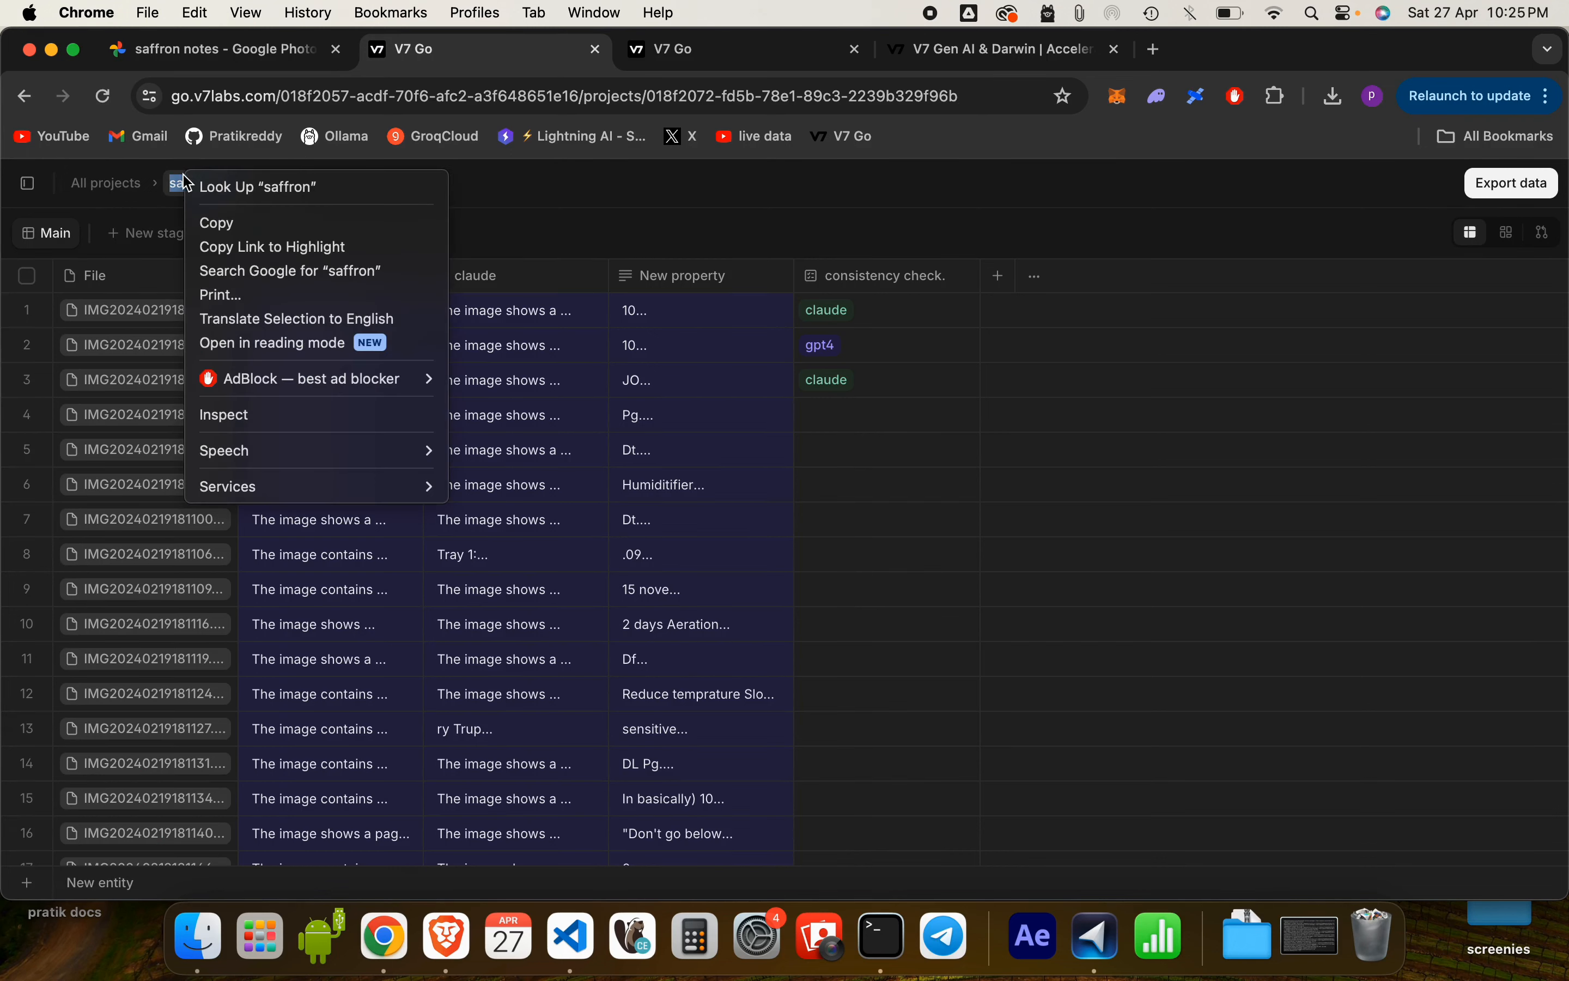
click(186, 183)
right_click(186, 183)
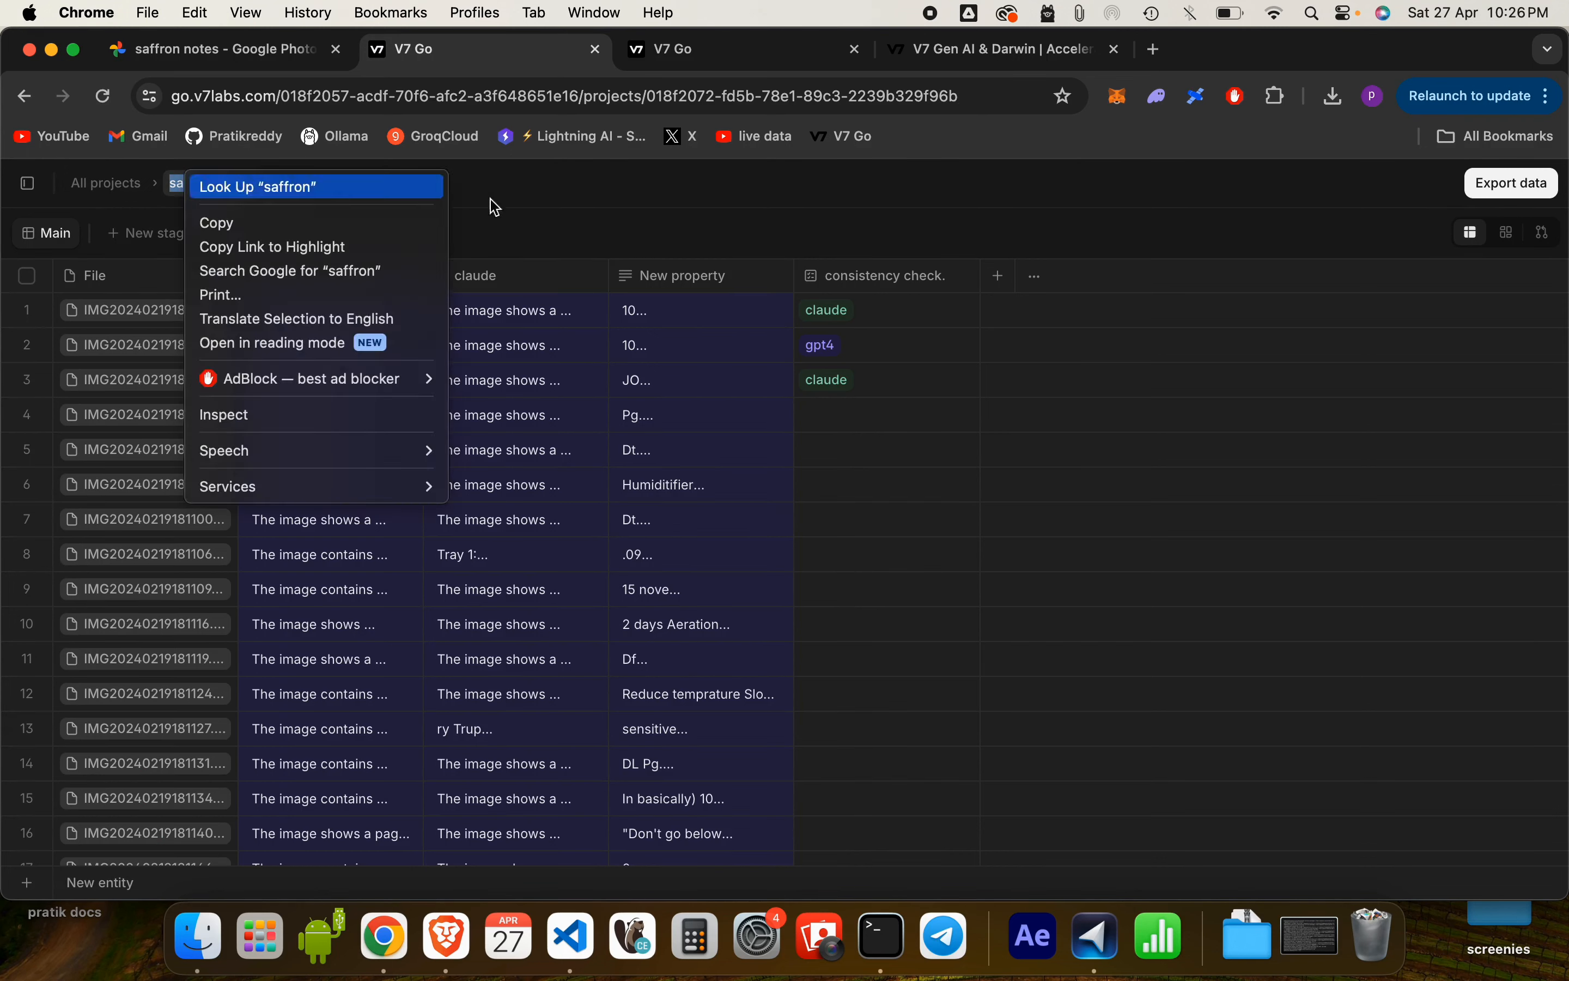
click(496, 206)
- Export the saffron data project and open the downloaded file in Numbers
click(194, 184)
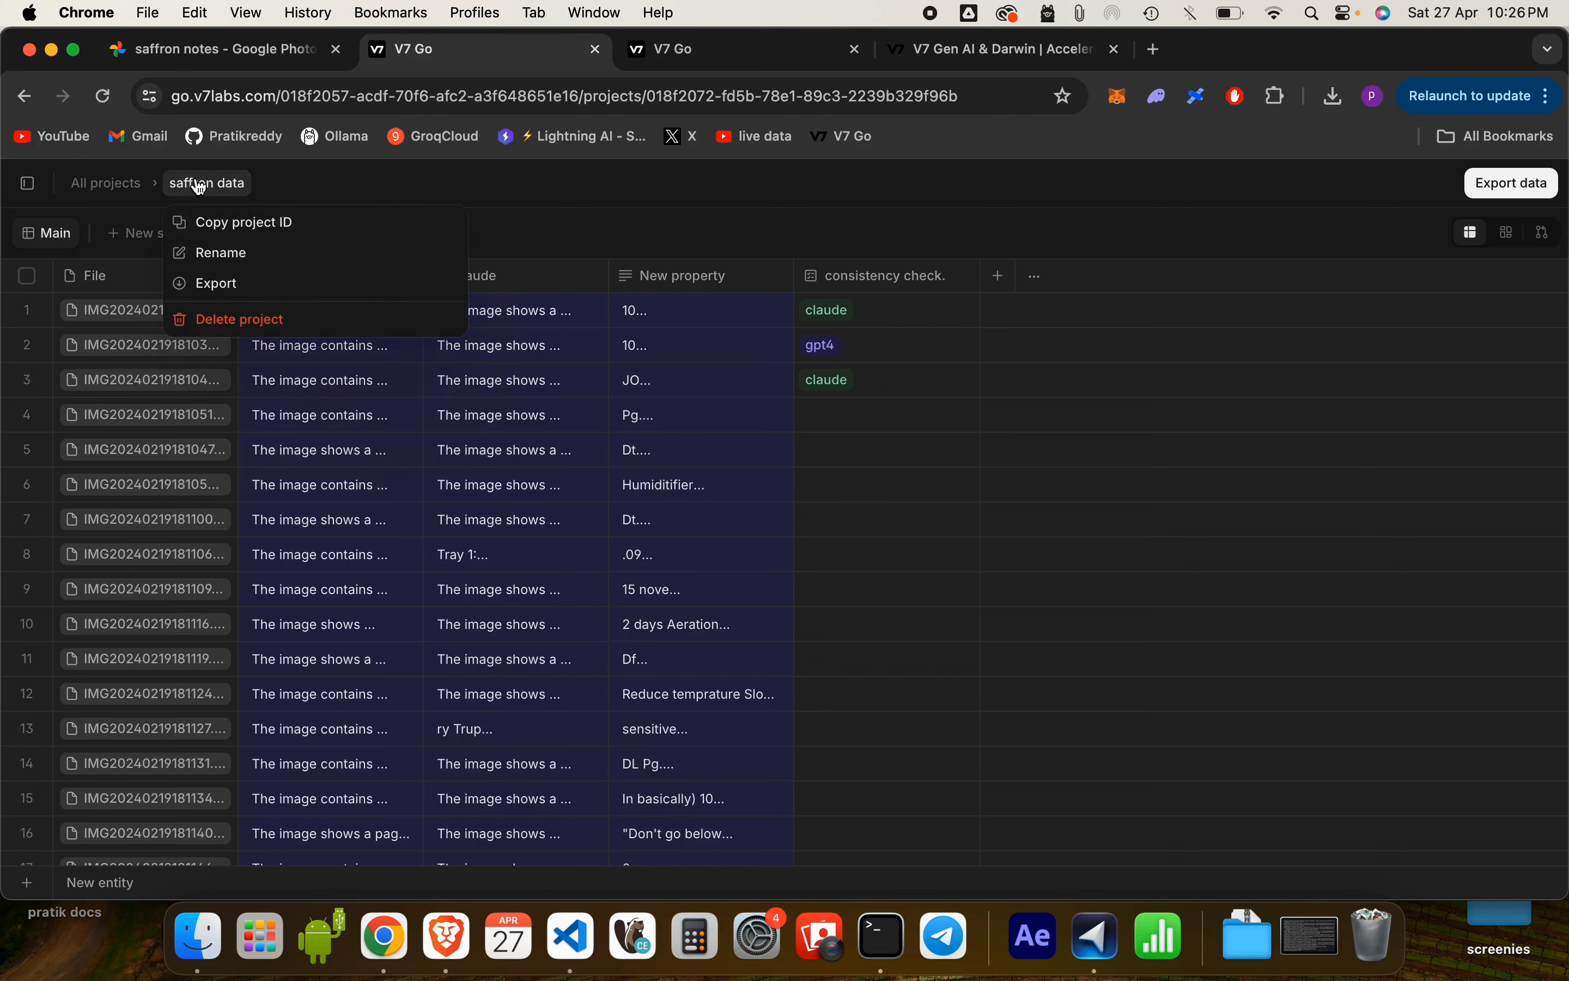
click(205, 284)
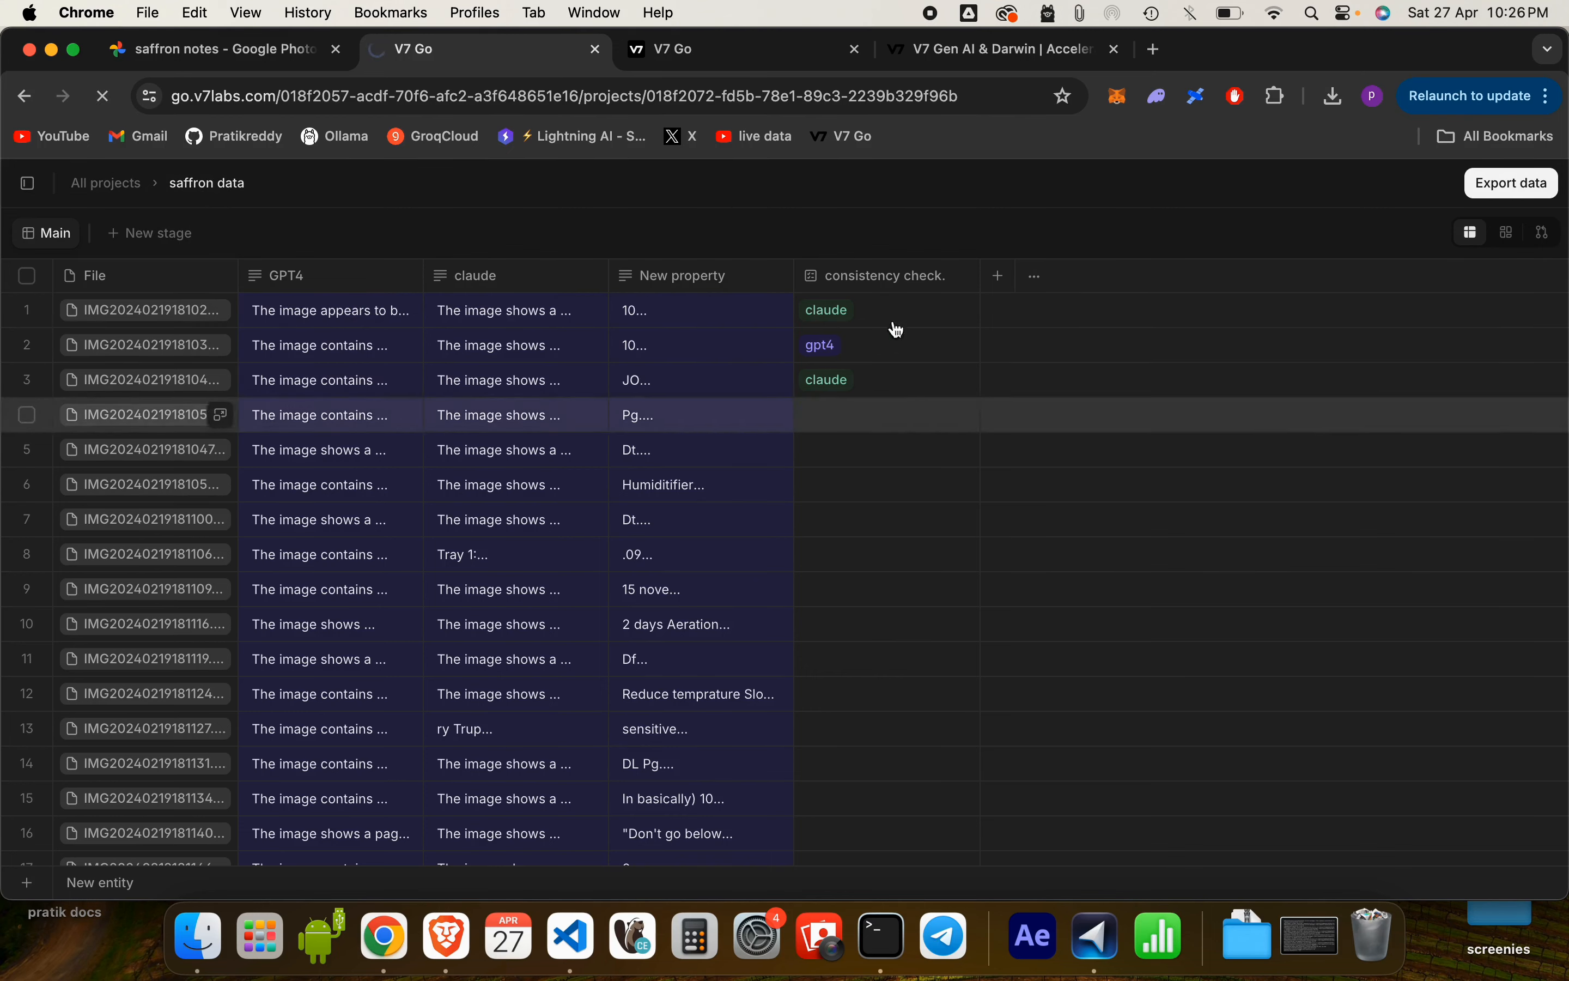
click(1353, 102)
click(1240, 172)
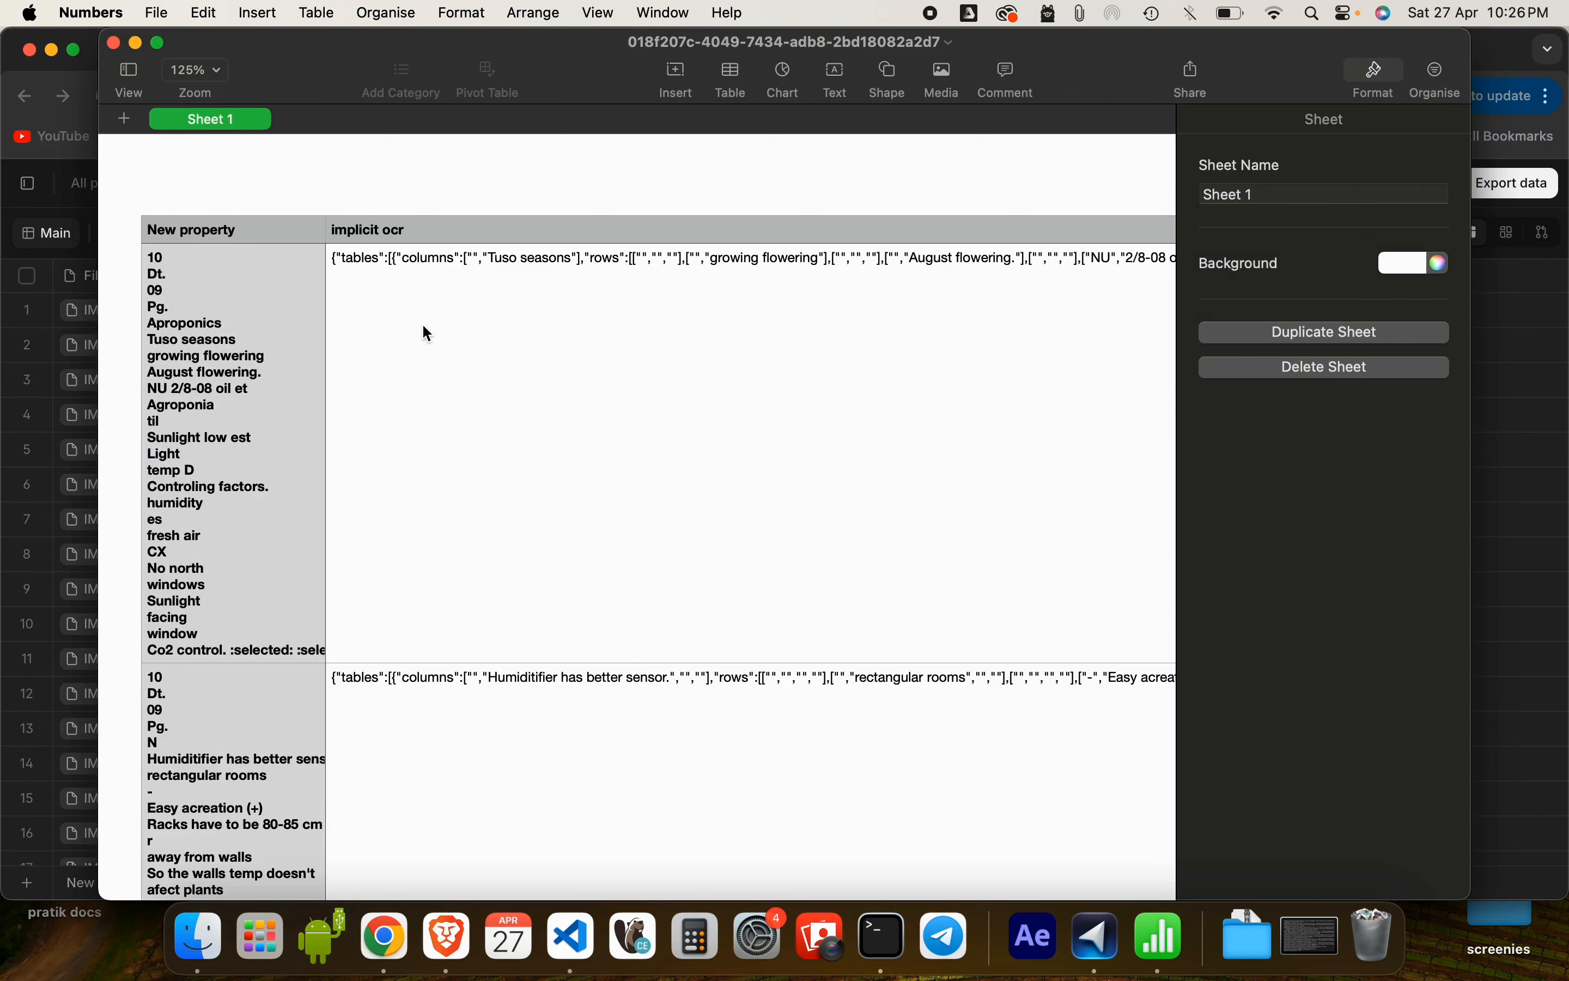
- Examine the exported sheet's columns from New property and implicit ocr through GPT4 and claude to "consistency check."
scroll(423, 326, right, 5)
scroll(423, 326, left, 5)
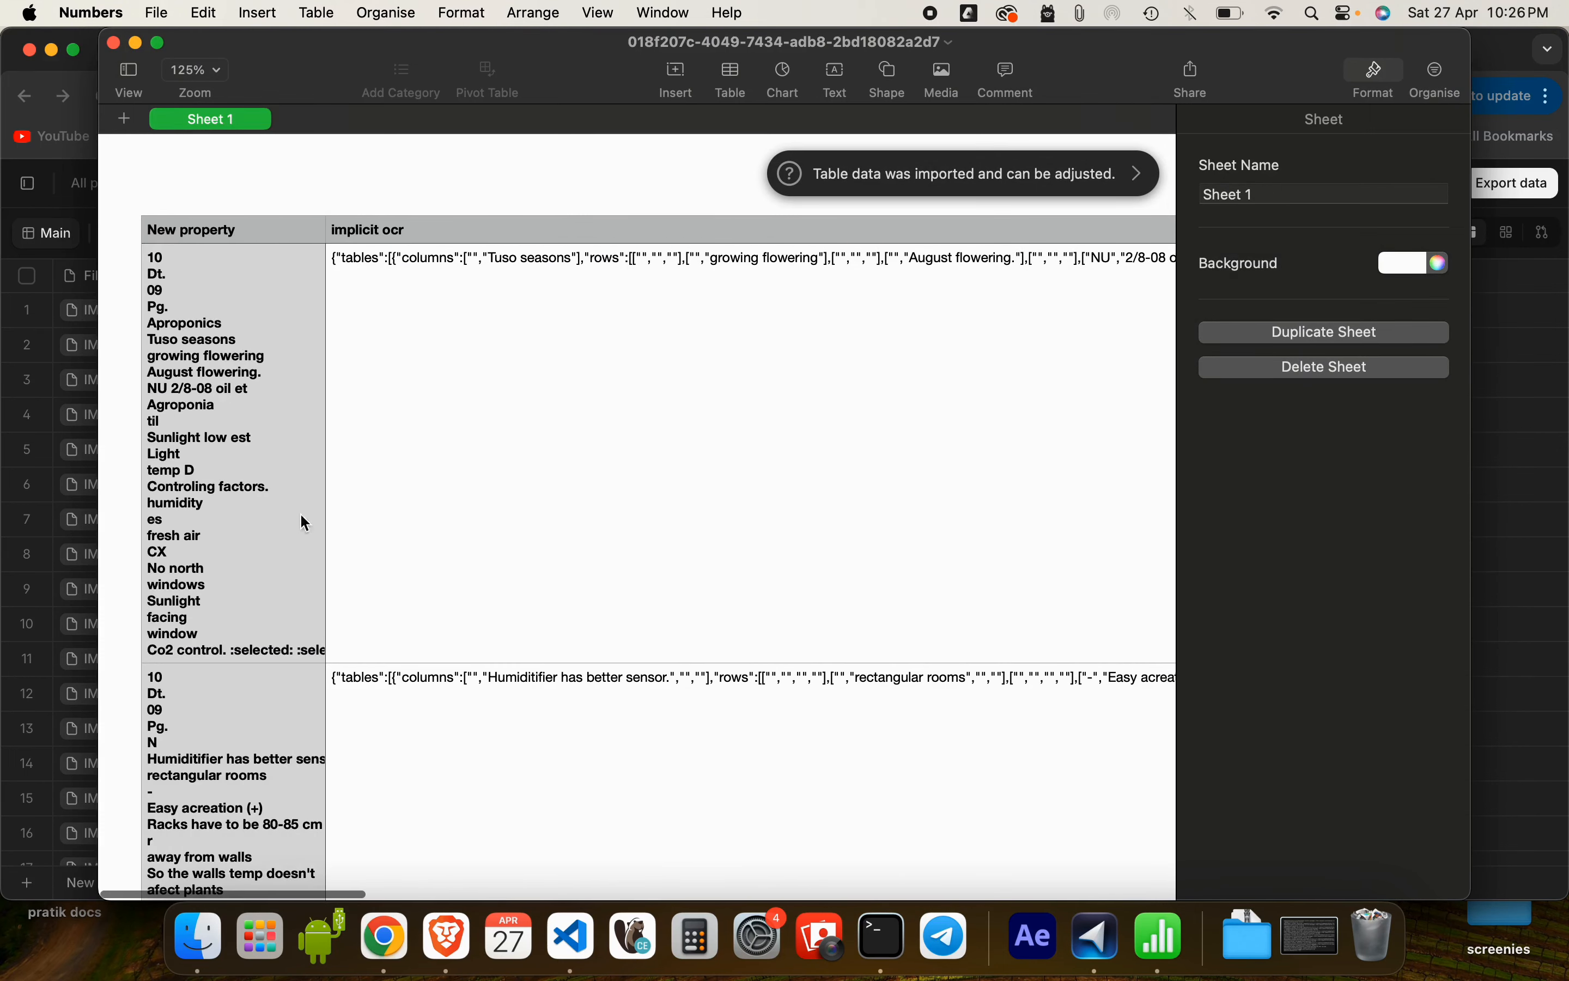
scroll(306, 536, right, 5)
scroll(306, 539, right, 10)
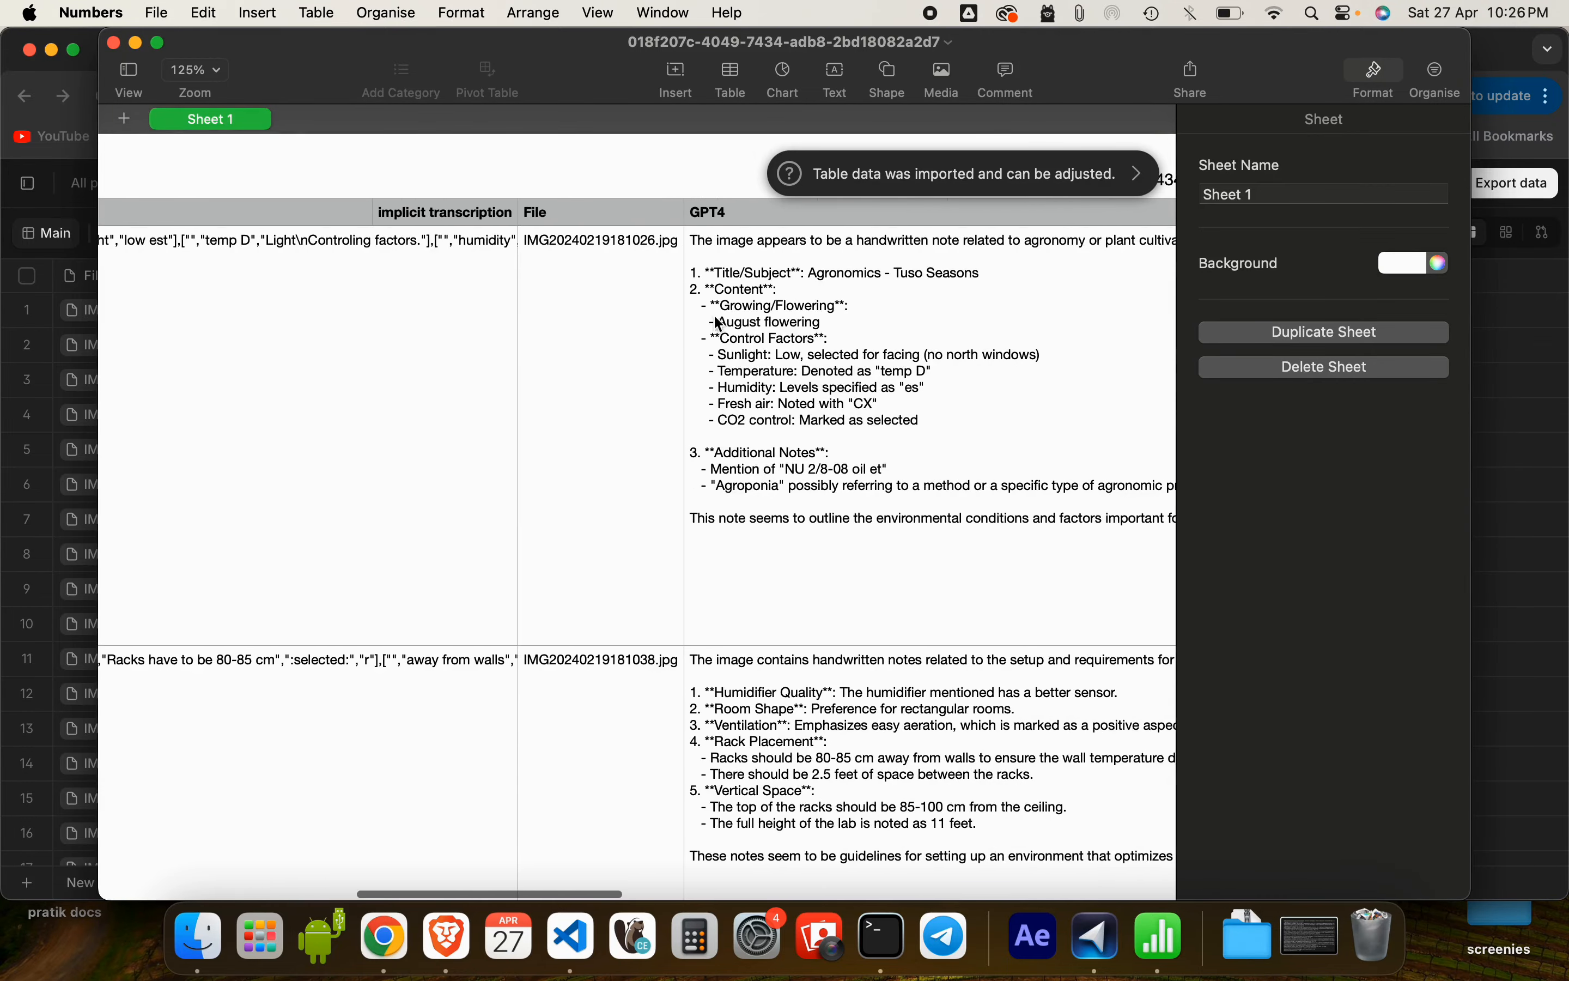
scroll(631, 319, right, 8)
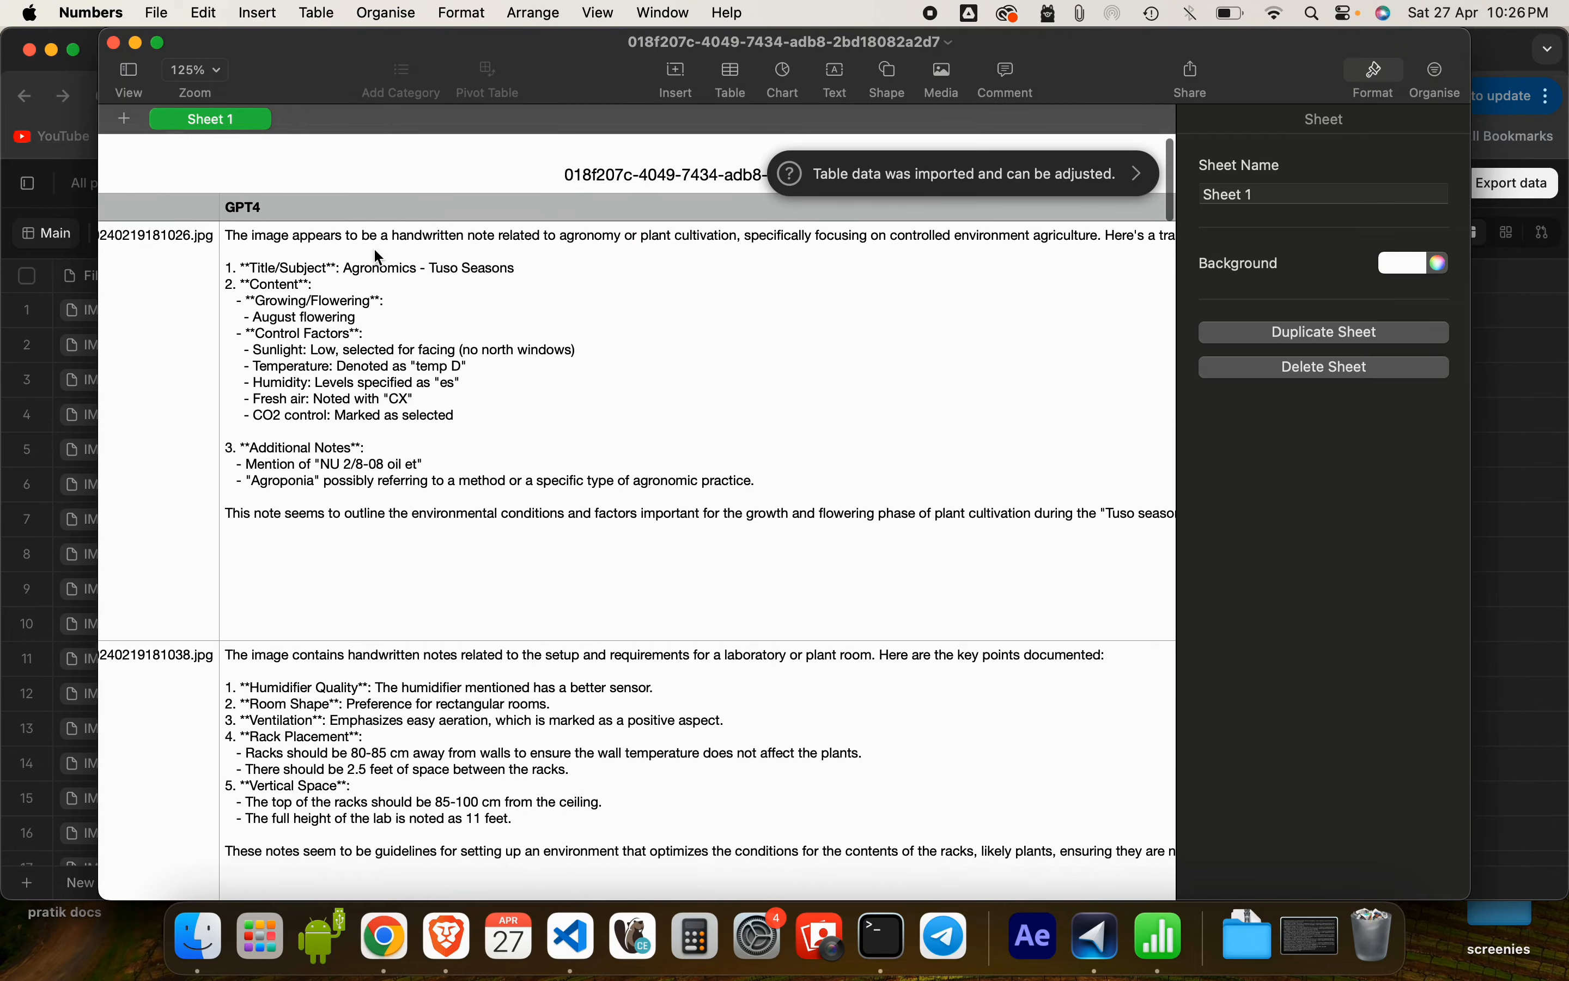
scroll(658, 452, right, 10)
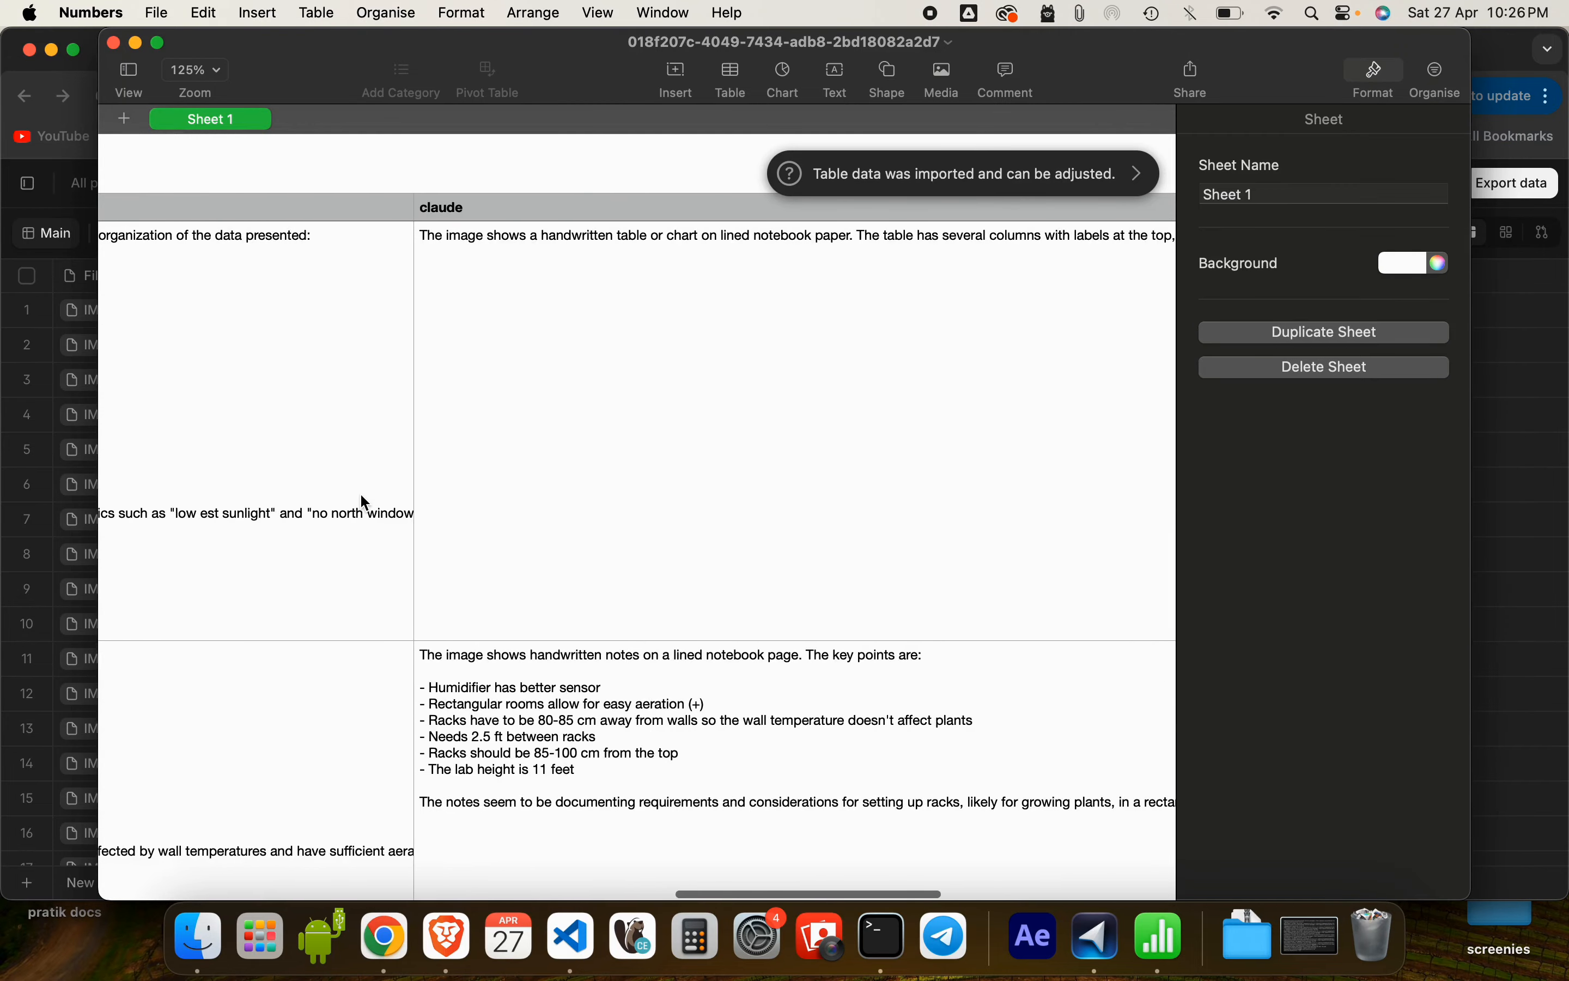
scroll(359, 492, right, 10)
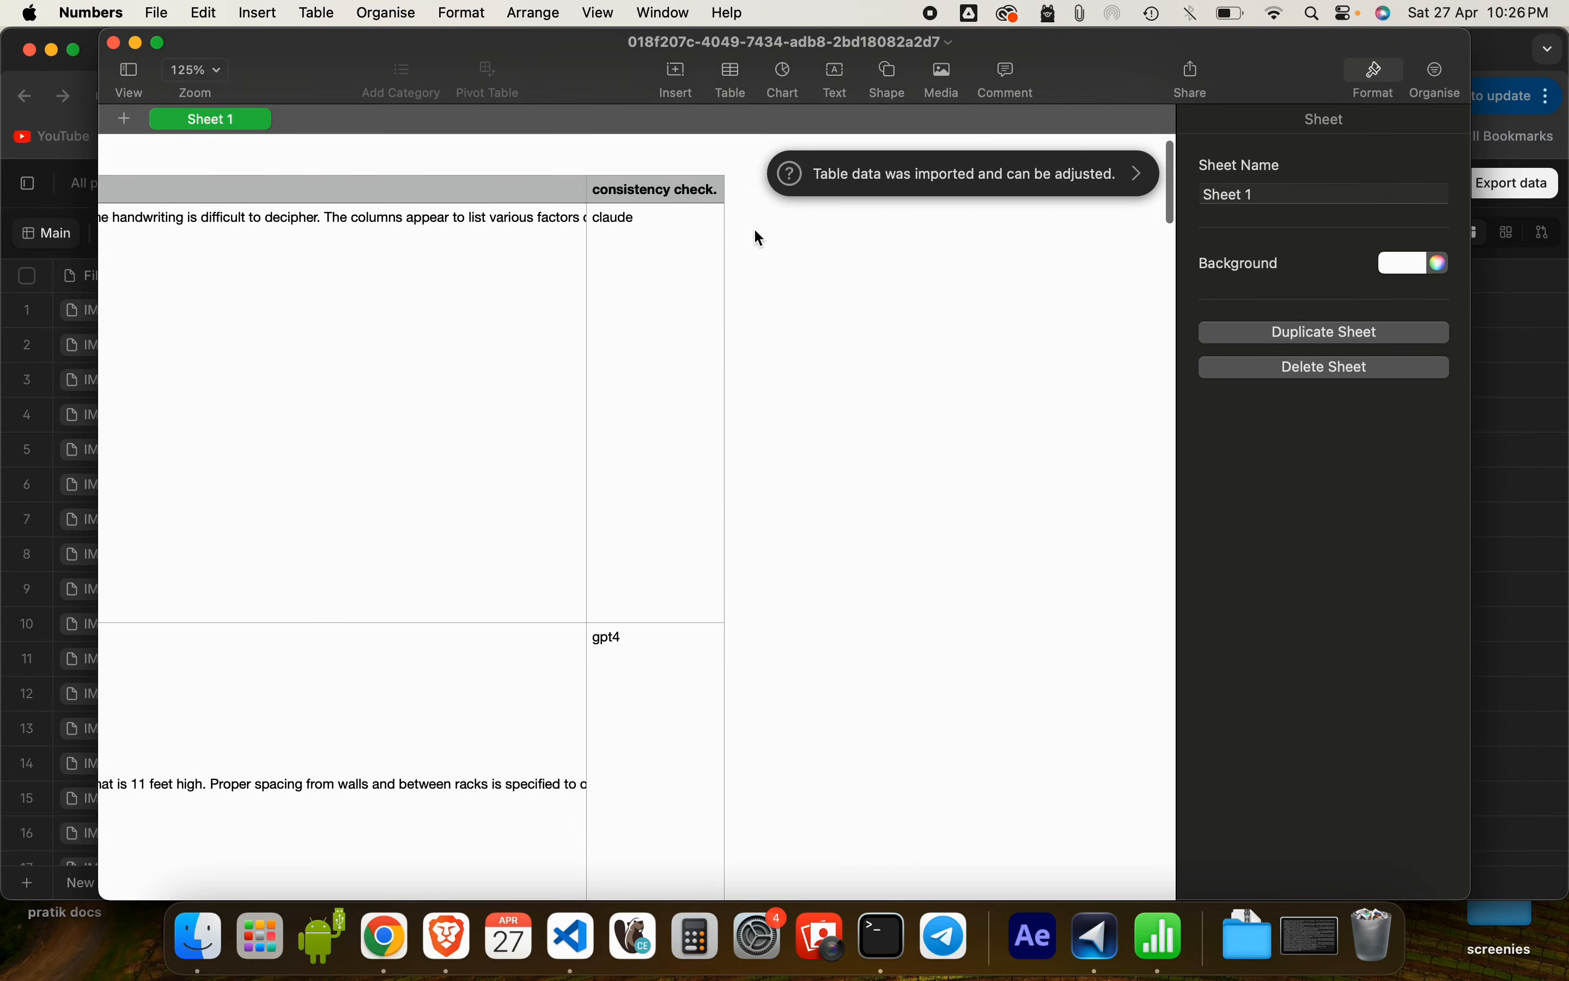
- Review the exported "consistency check." values alongside the claude texts, close the spreadsheet and return to the V7 Go project
scroll(608, 504, down, 5)
scroll(608, 504, left, 3)
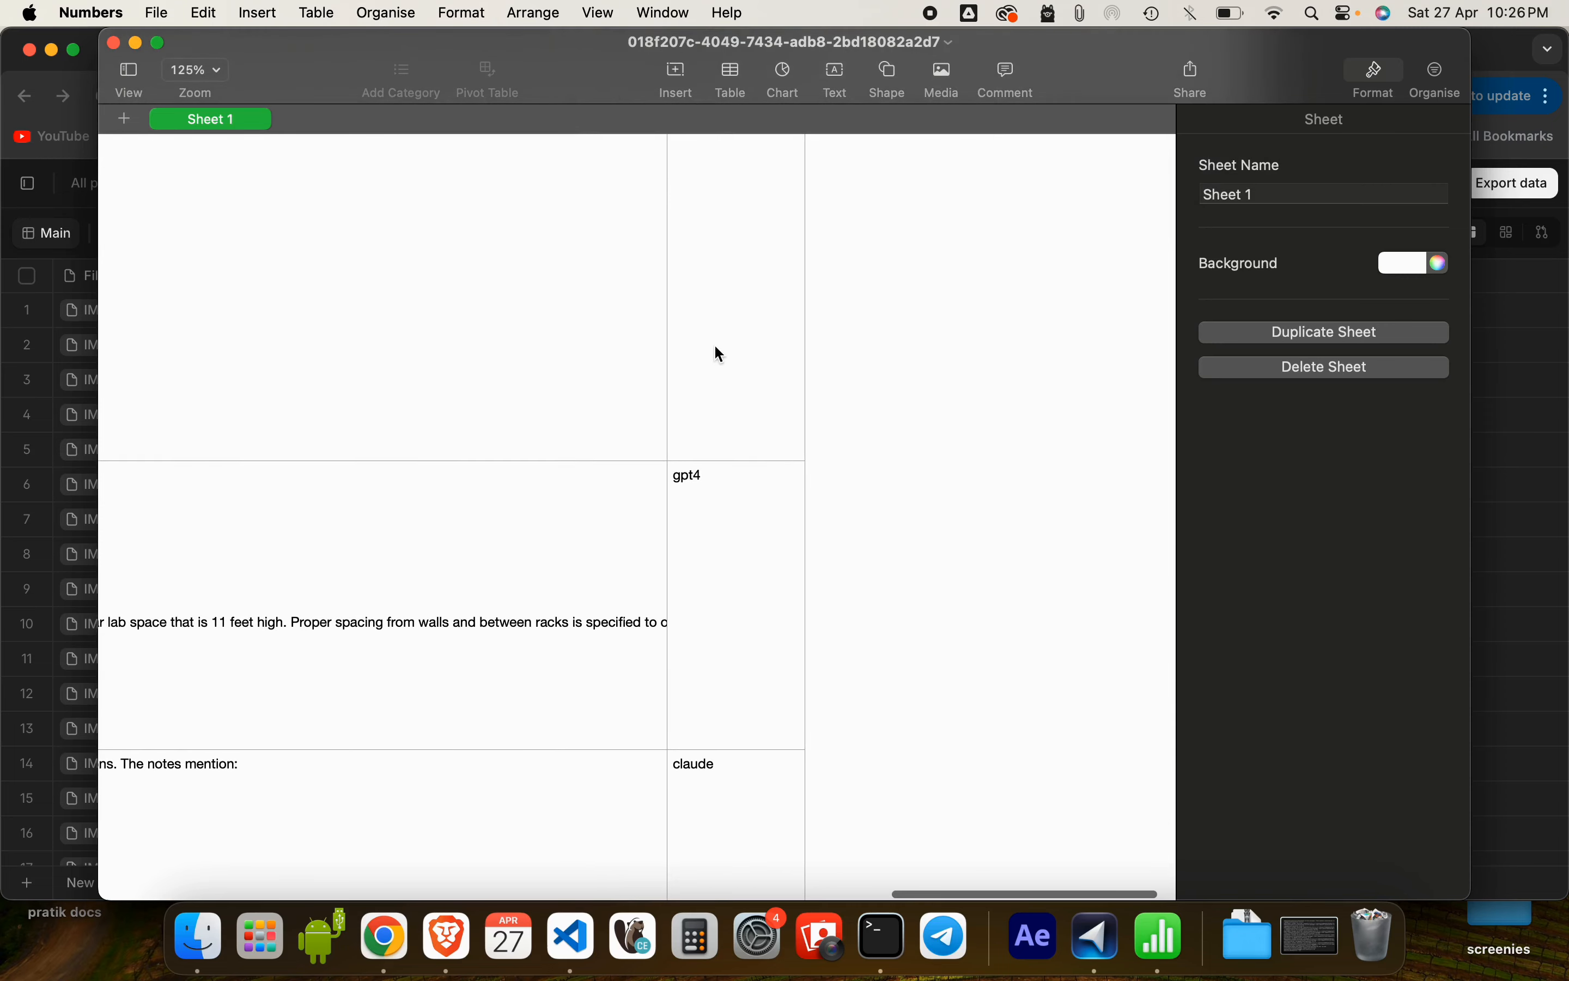
scroll(714, 344, up, 7)
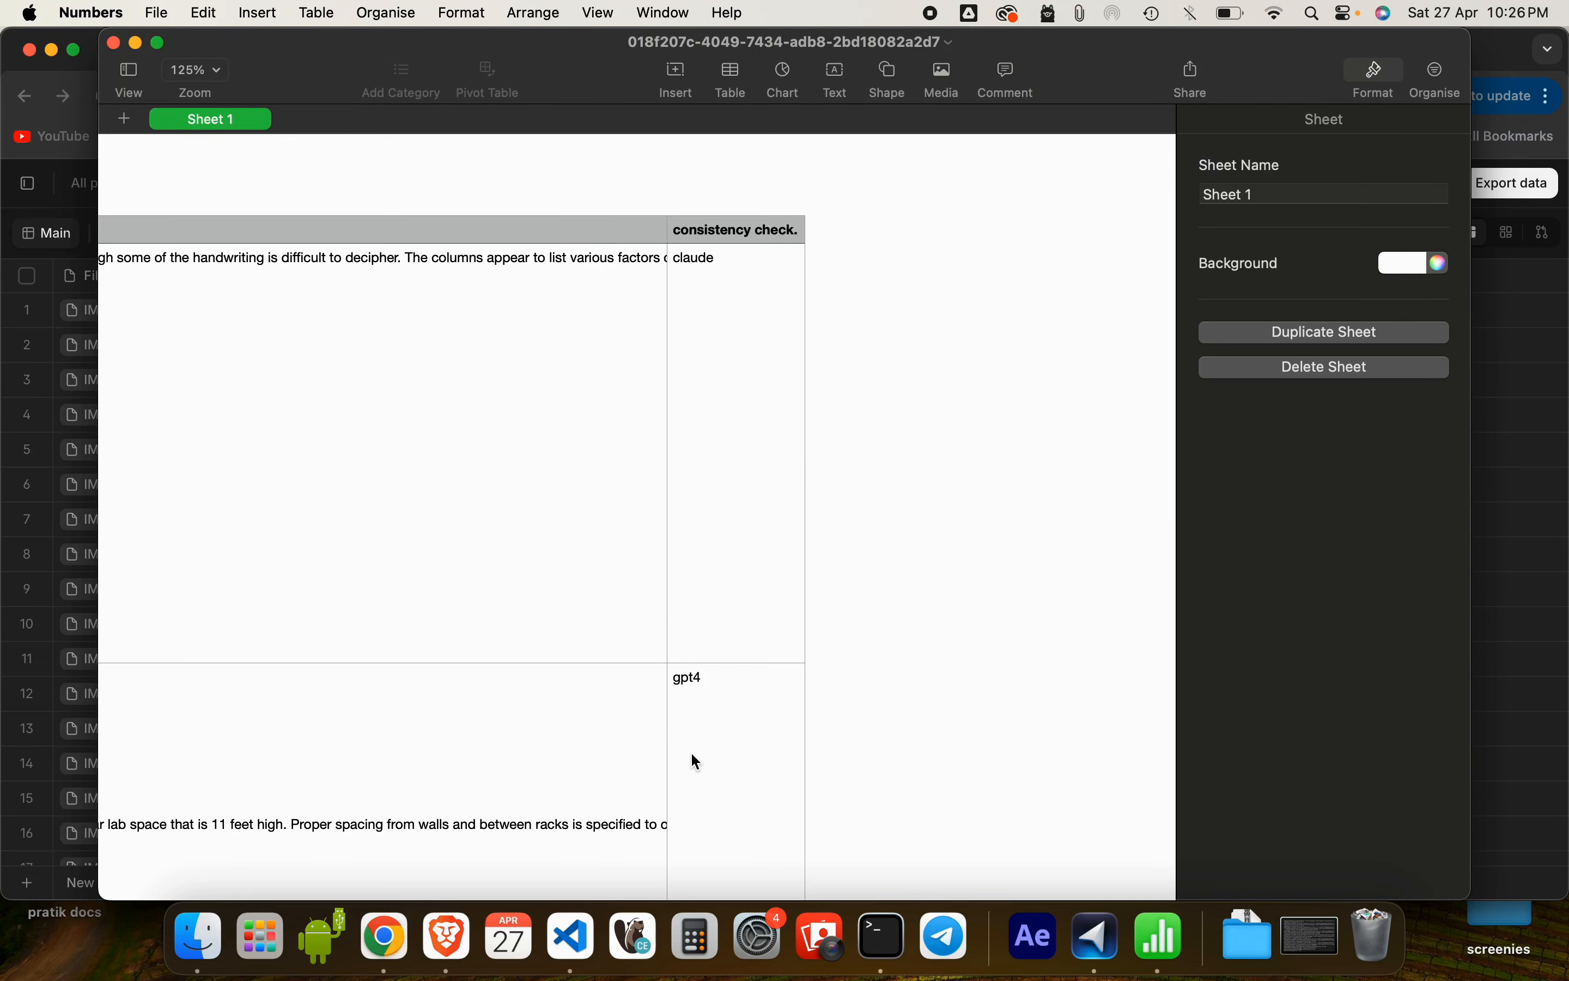
scroll(692, 755, down, 5)
scroll(692, 754, right, 10)
scroll(689, 750, left, 10)
scroll(689, 750, up, 2)
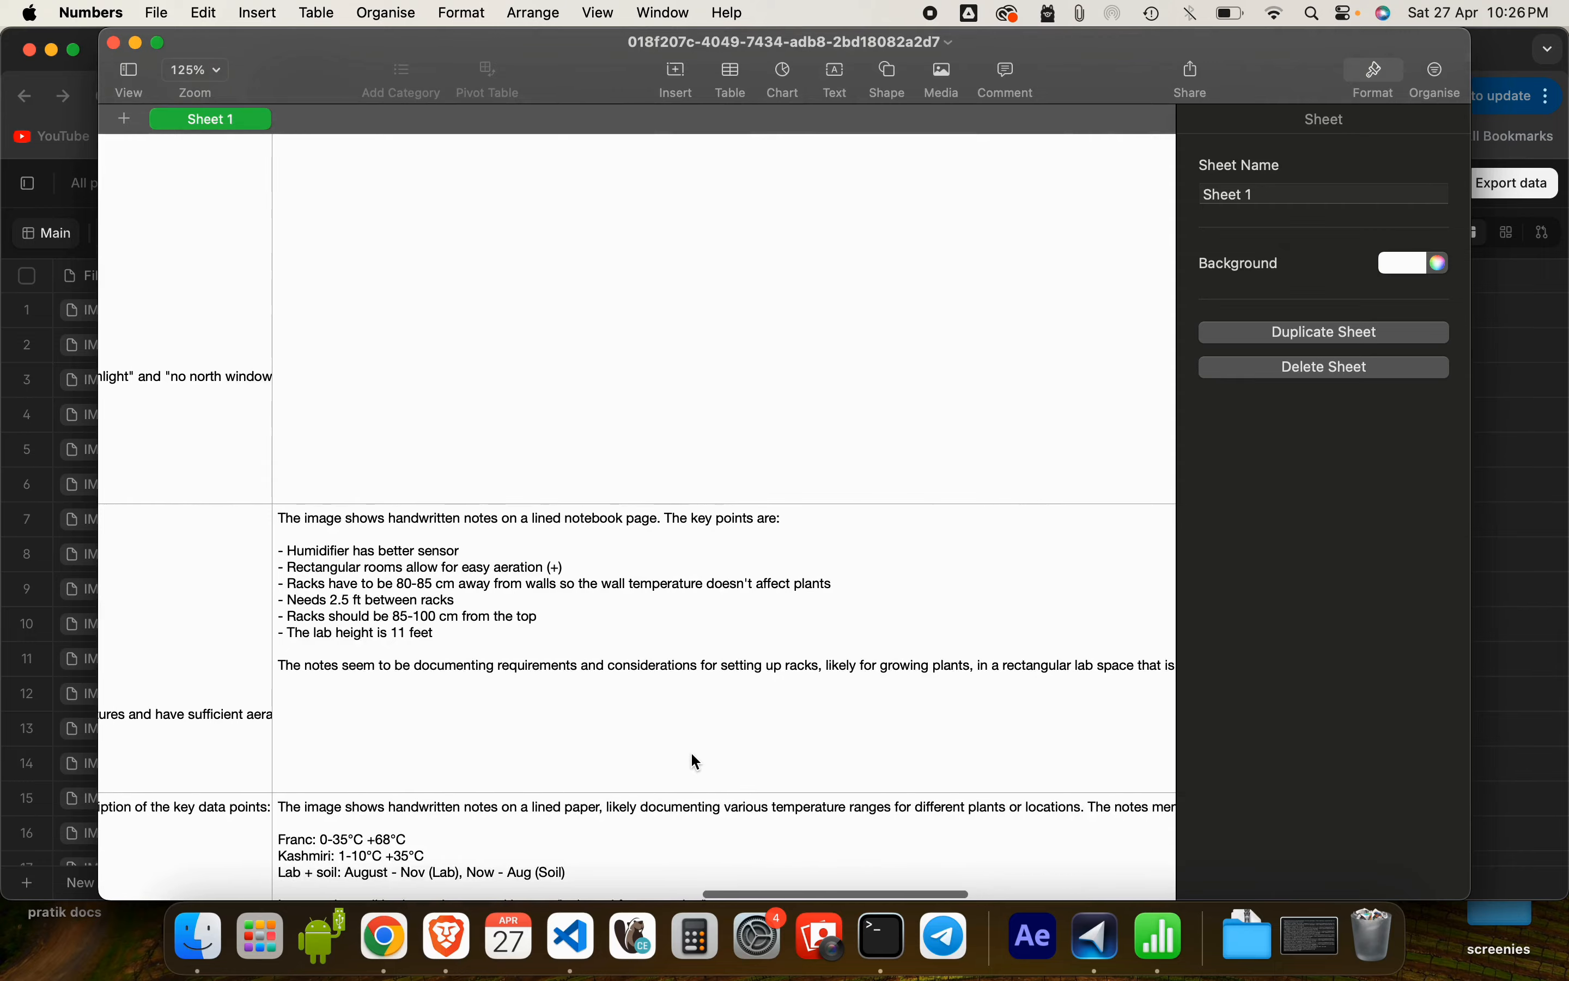
scroll(457, 647, right, 10)
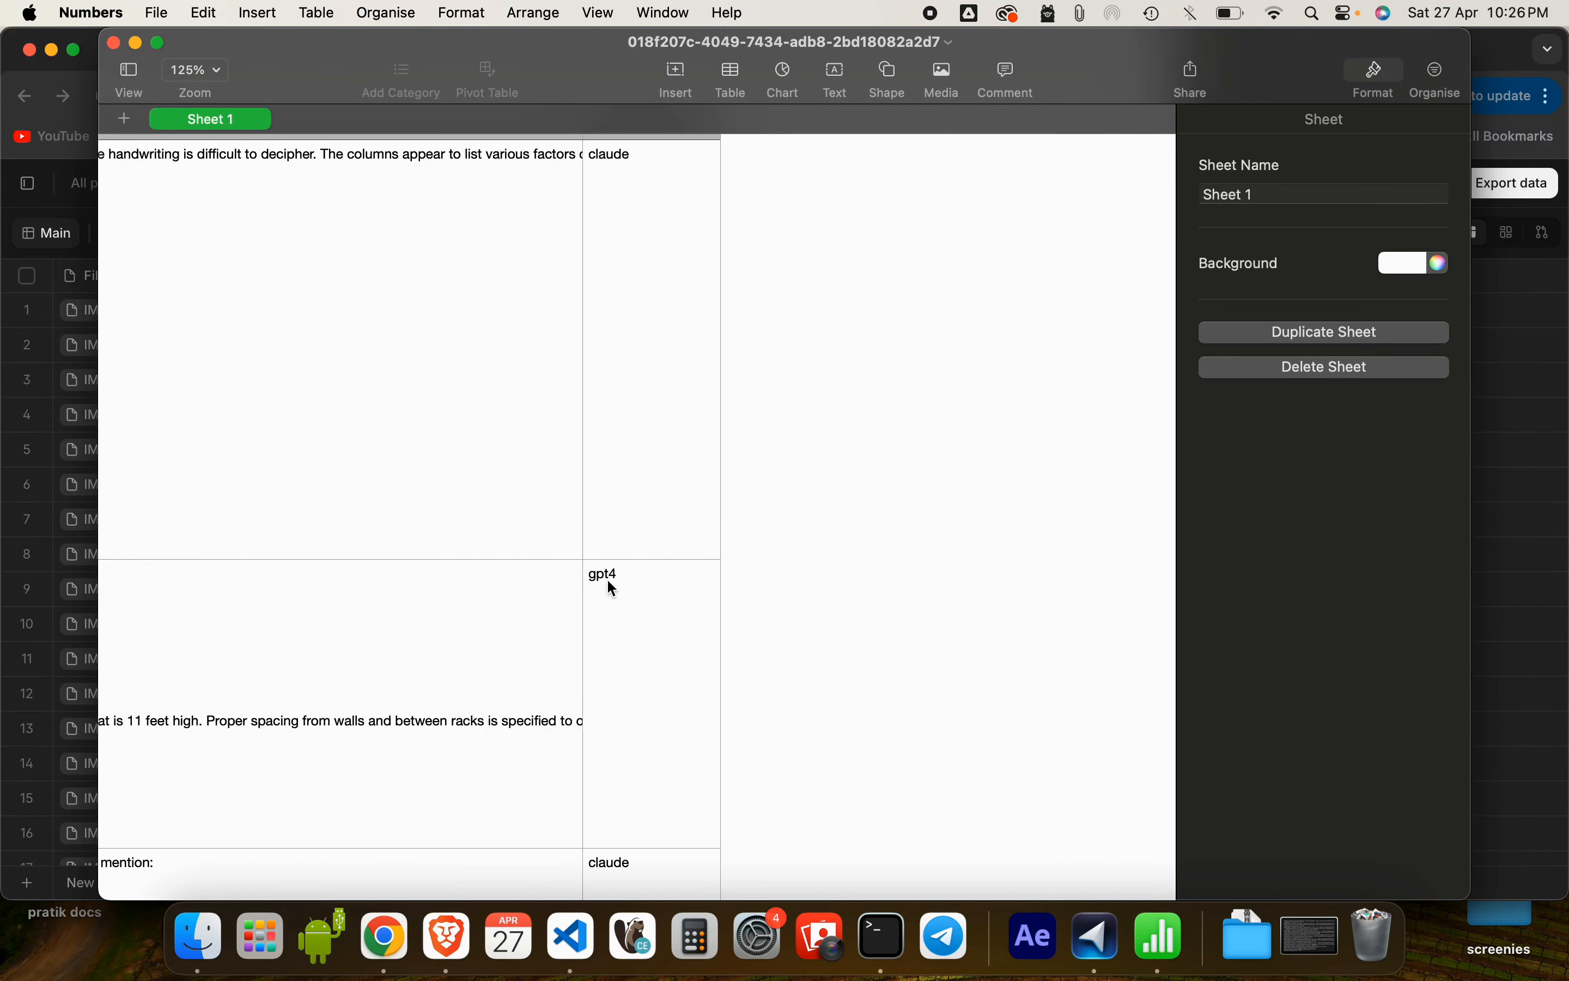
scroll(607, 578, up, 3)
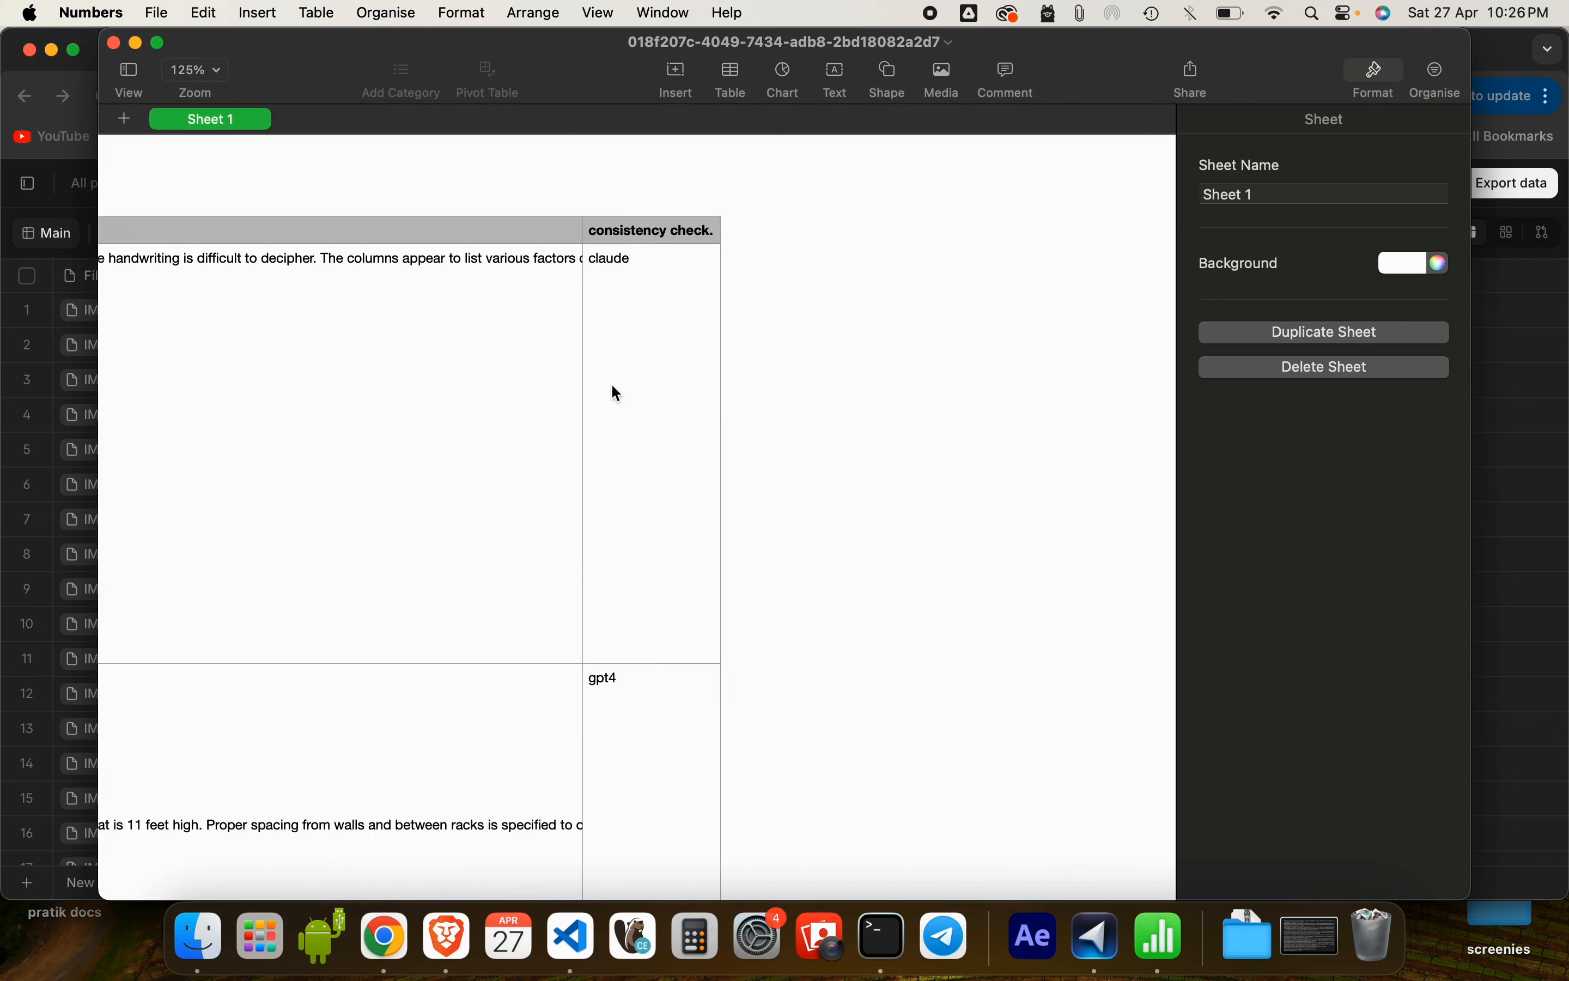
scroll(616, 392, down, 5)
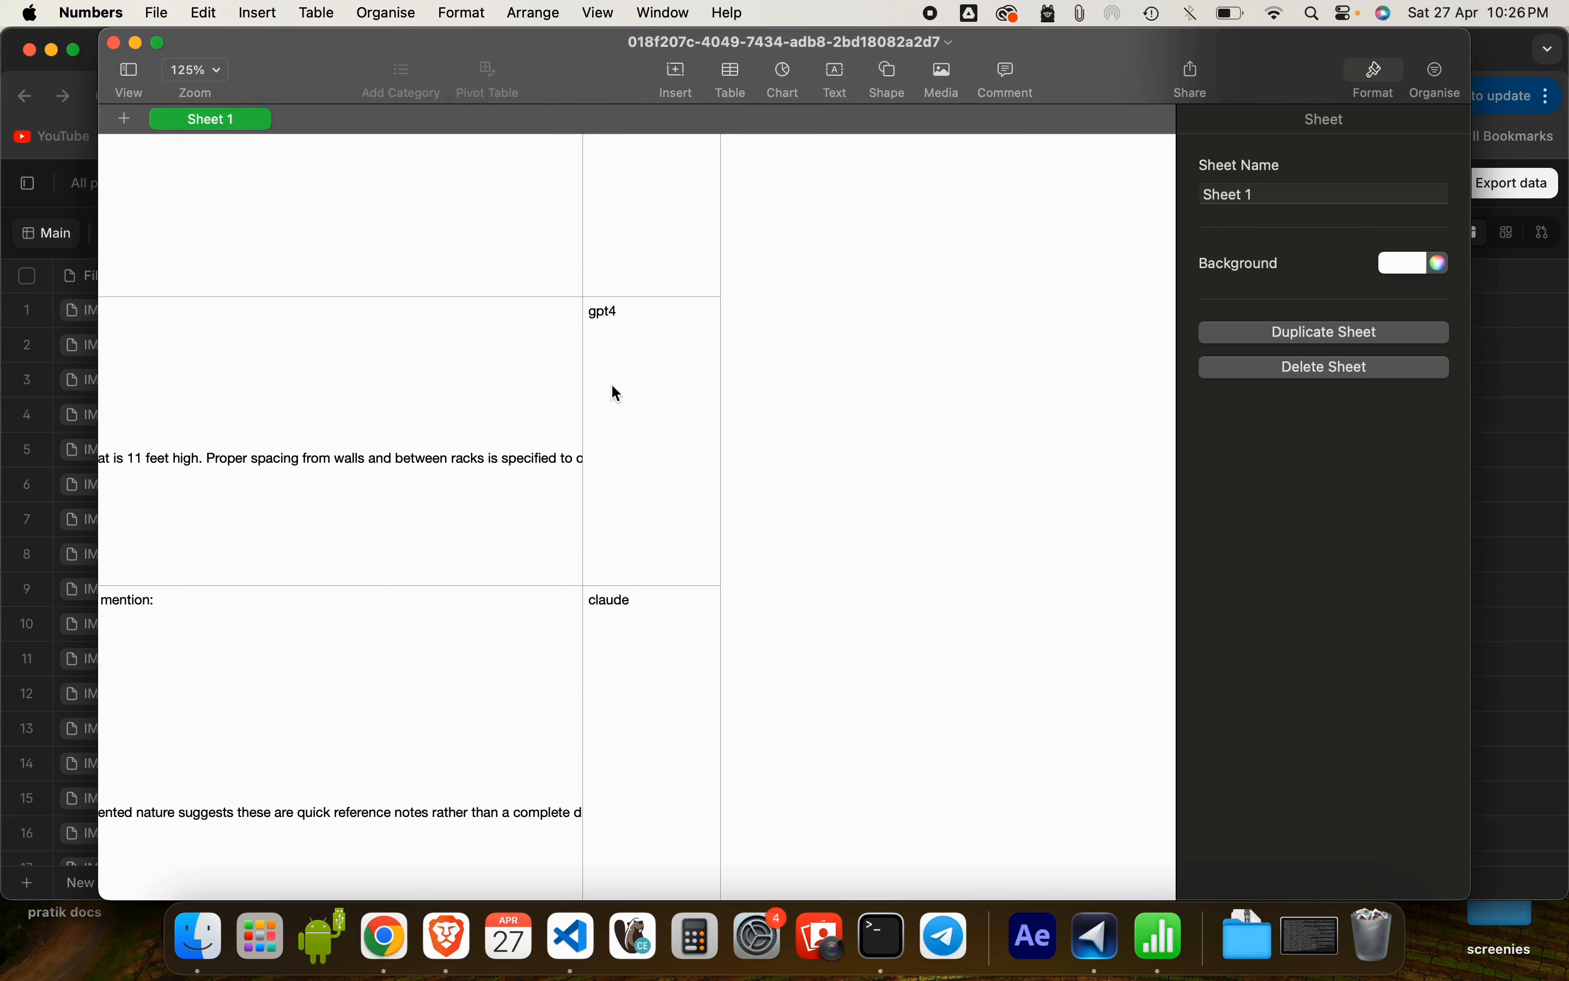
click(112, 44)
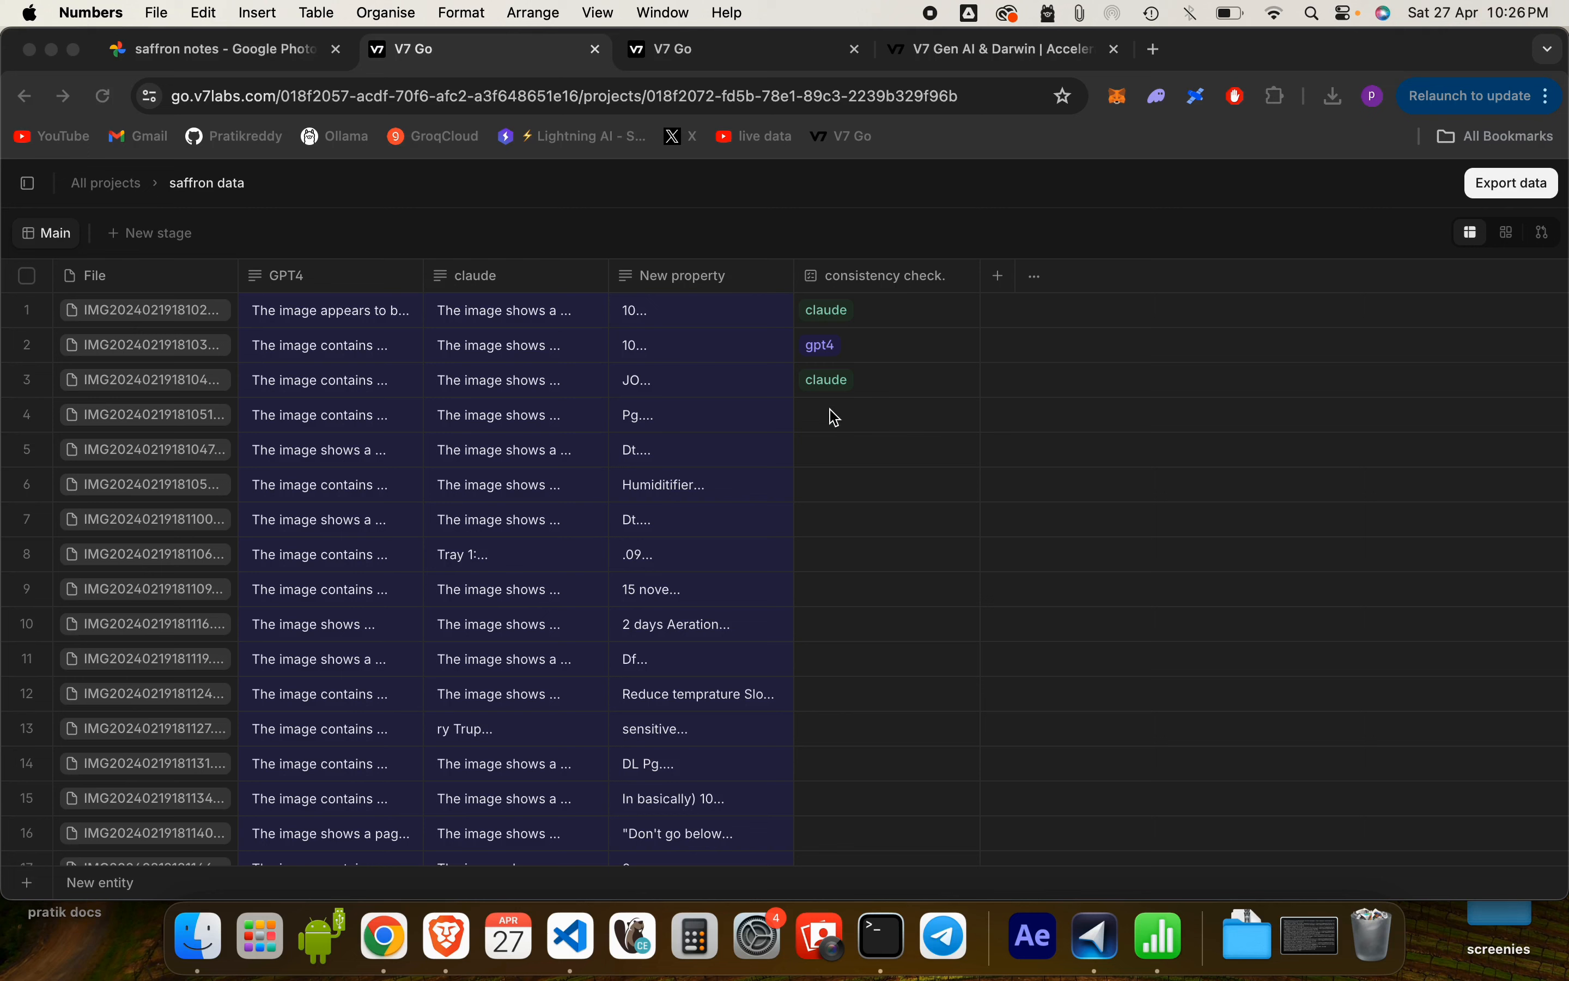
click(1519, 243)
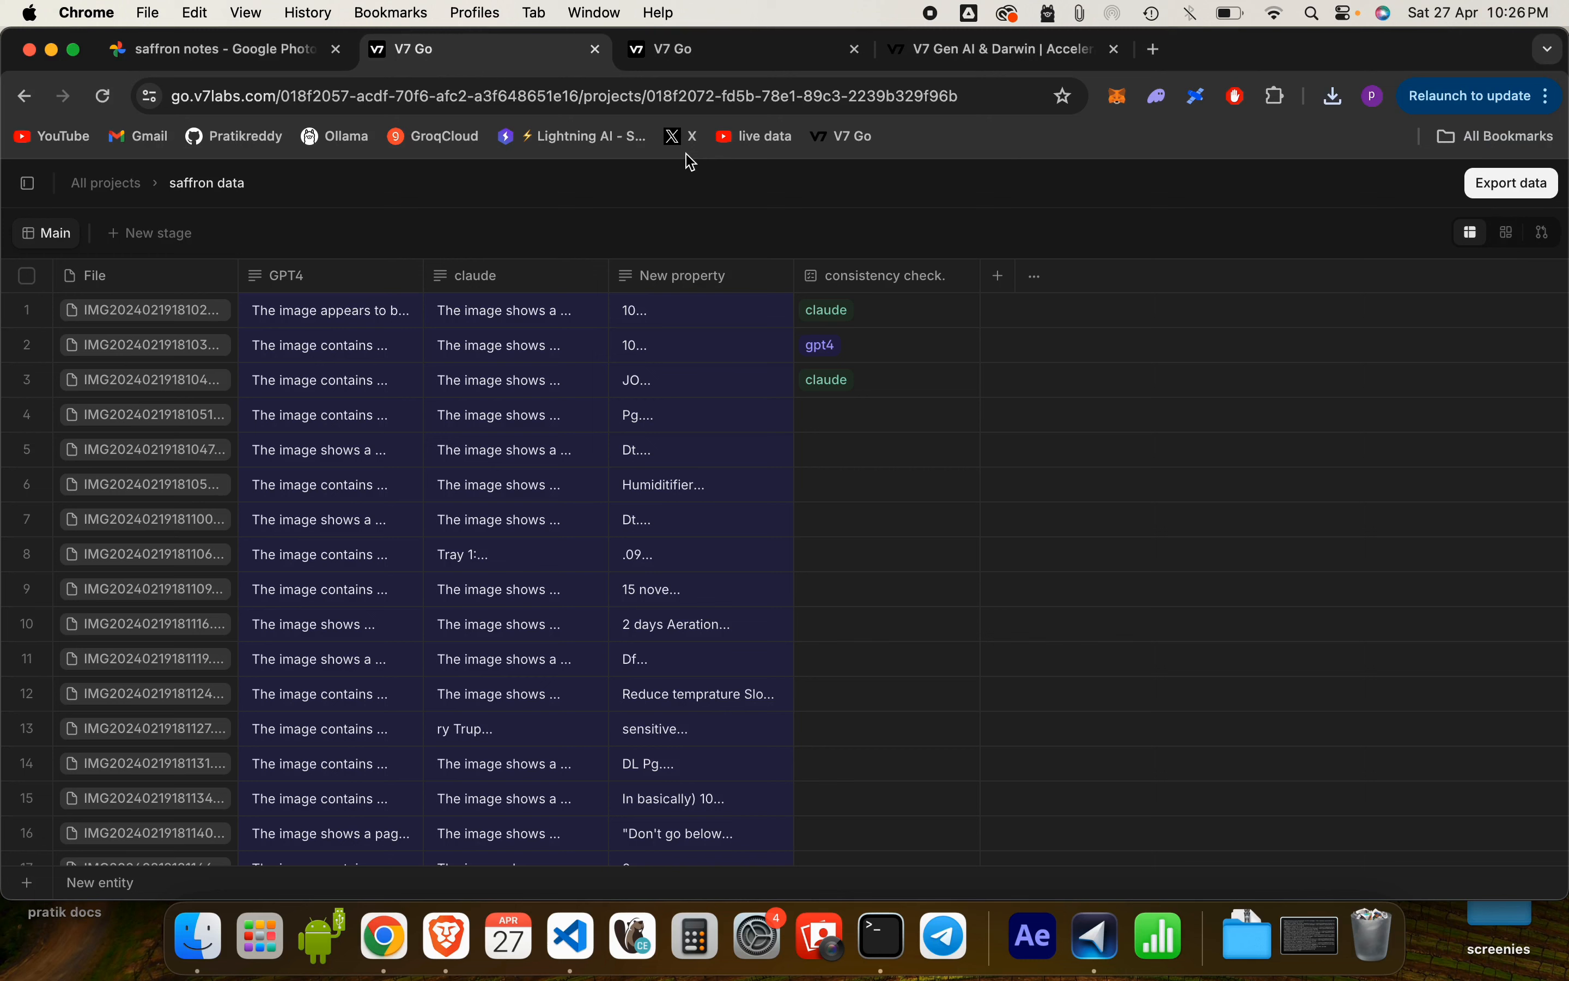
- Revisit the MP4 desc generator and saffron data projects, and review the industry use cases on the V7 website, from Healthcare to Retail
click(696, 71)
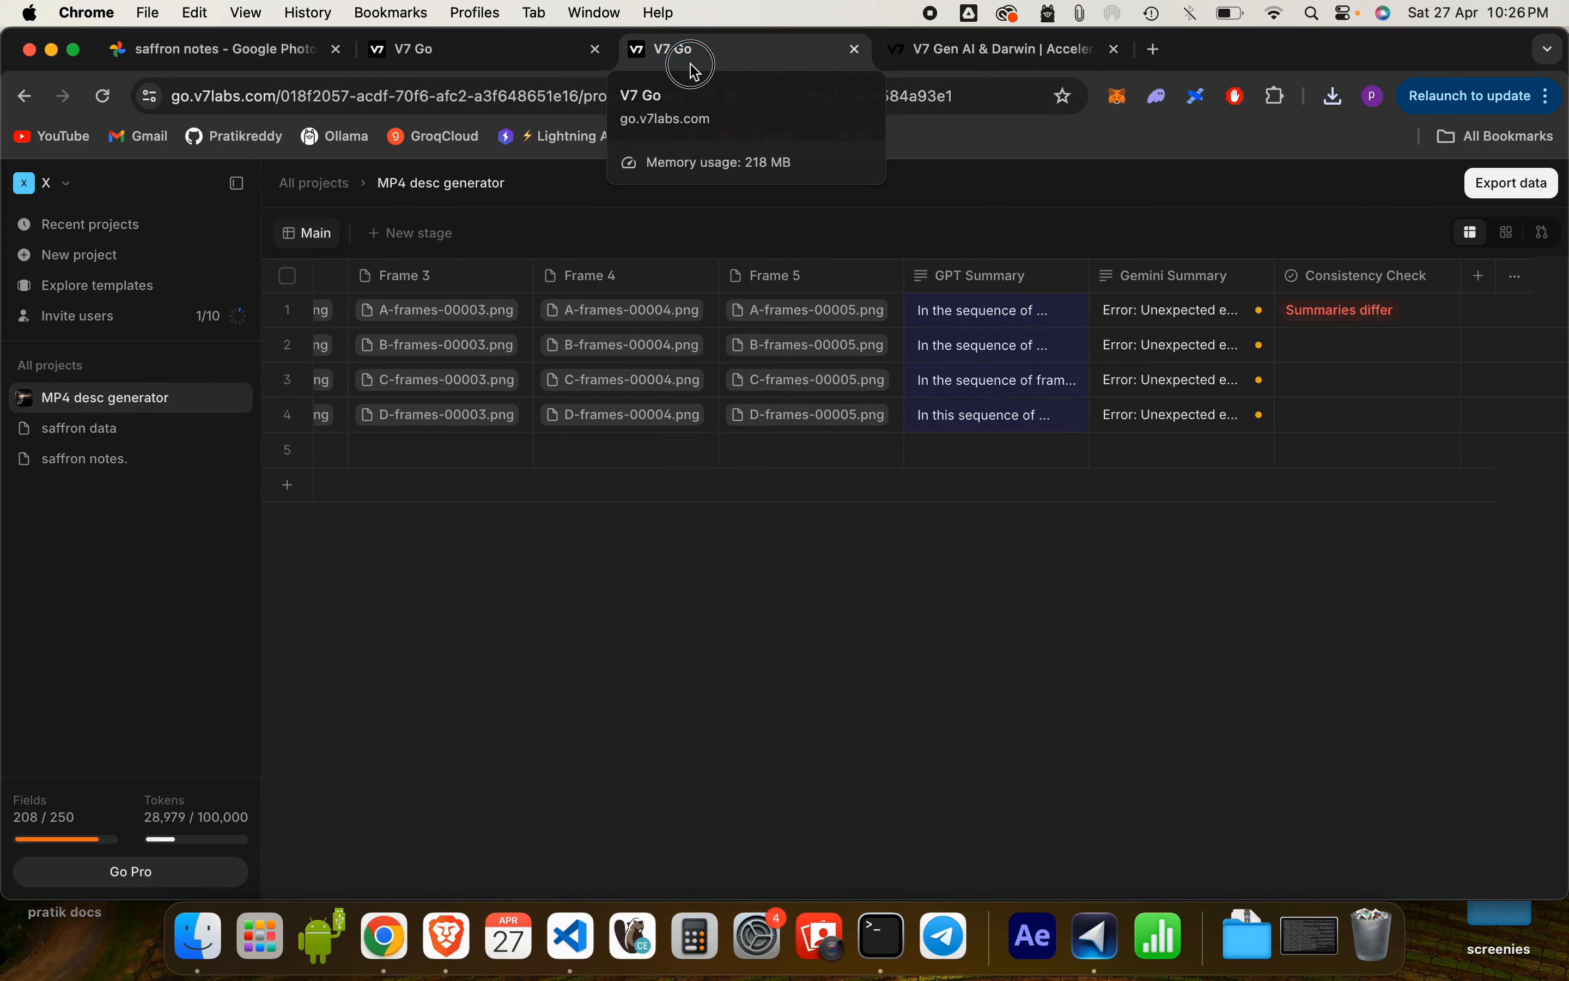
click(479, 64)
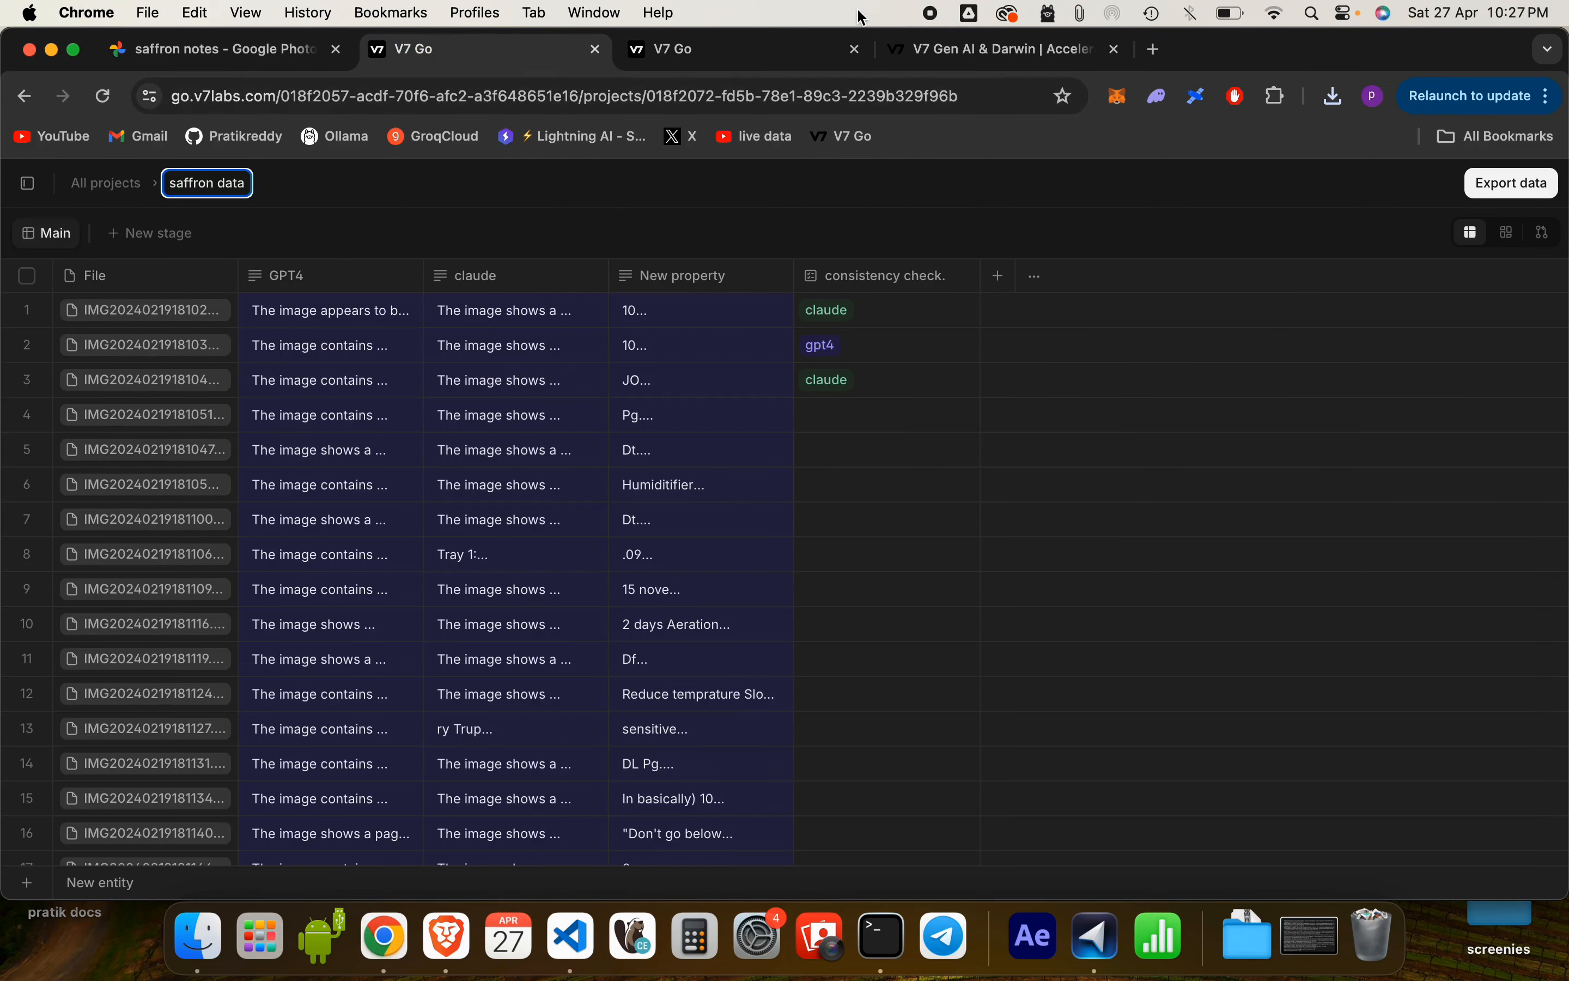
click(953, 40)
scroll(840, 525, up, 5)
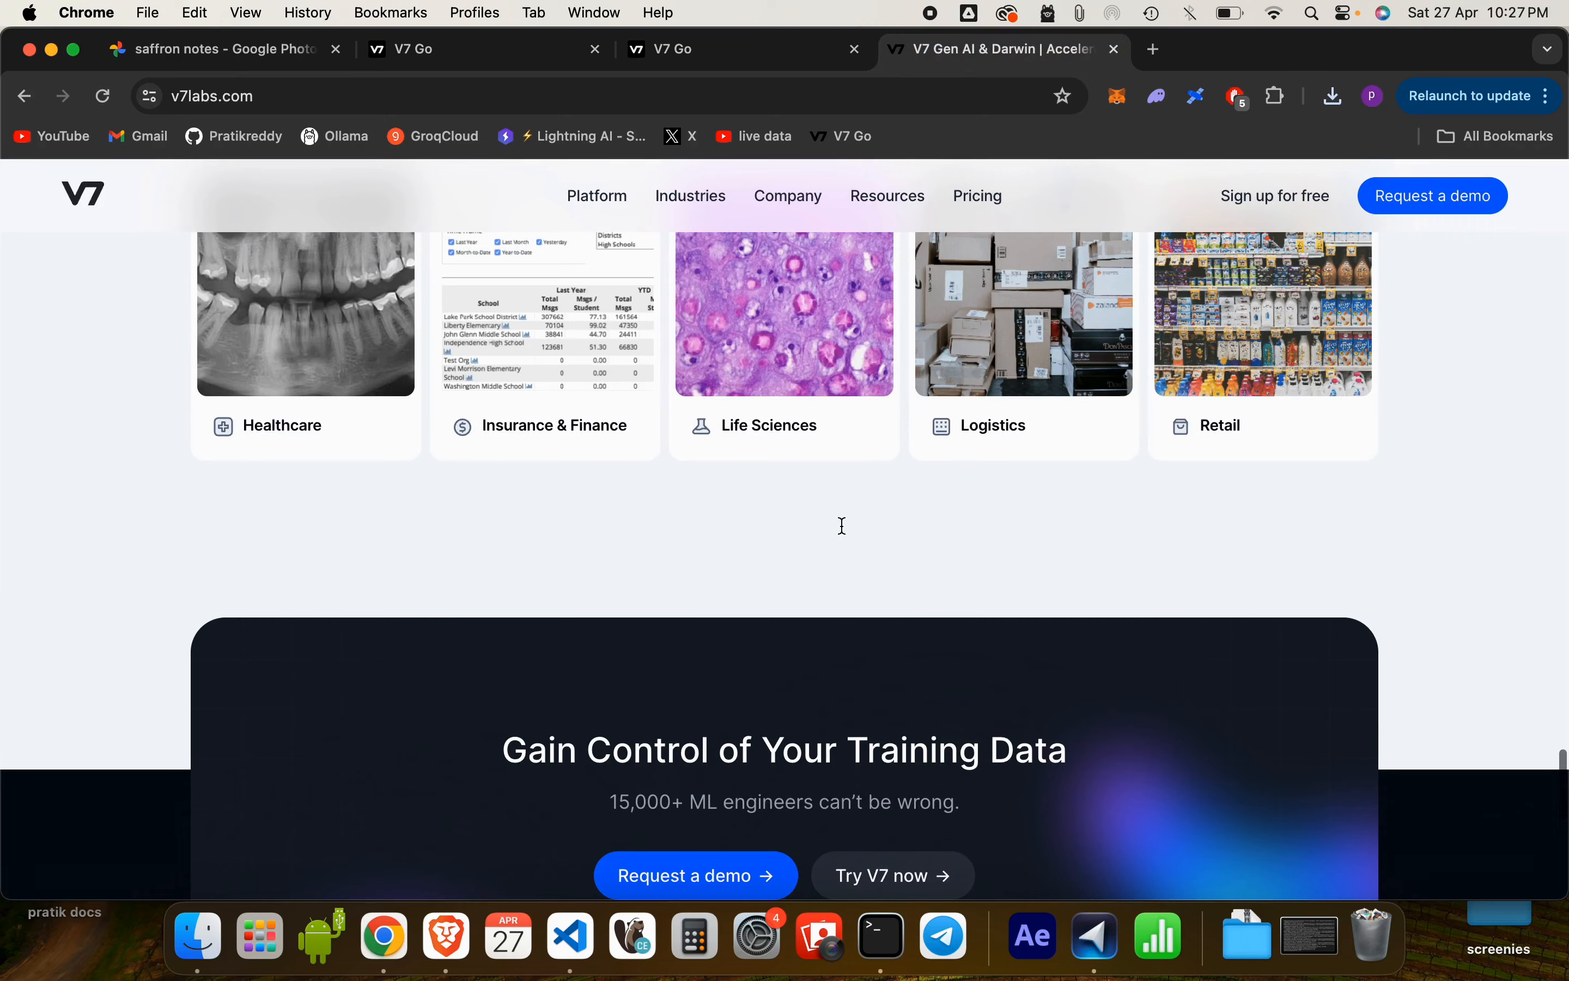
scroll(841, 527, up, 2)
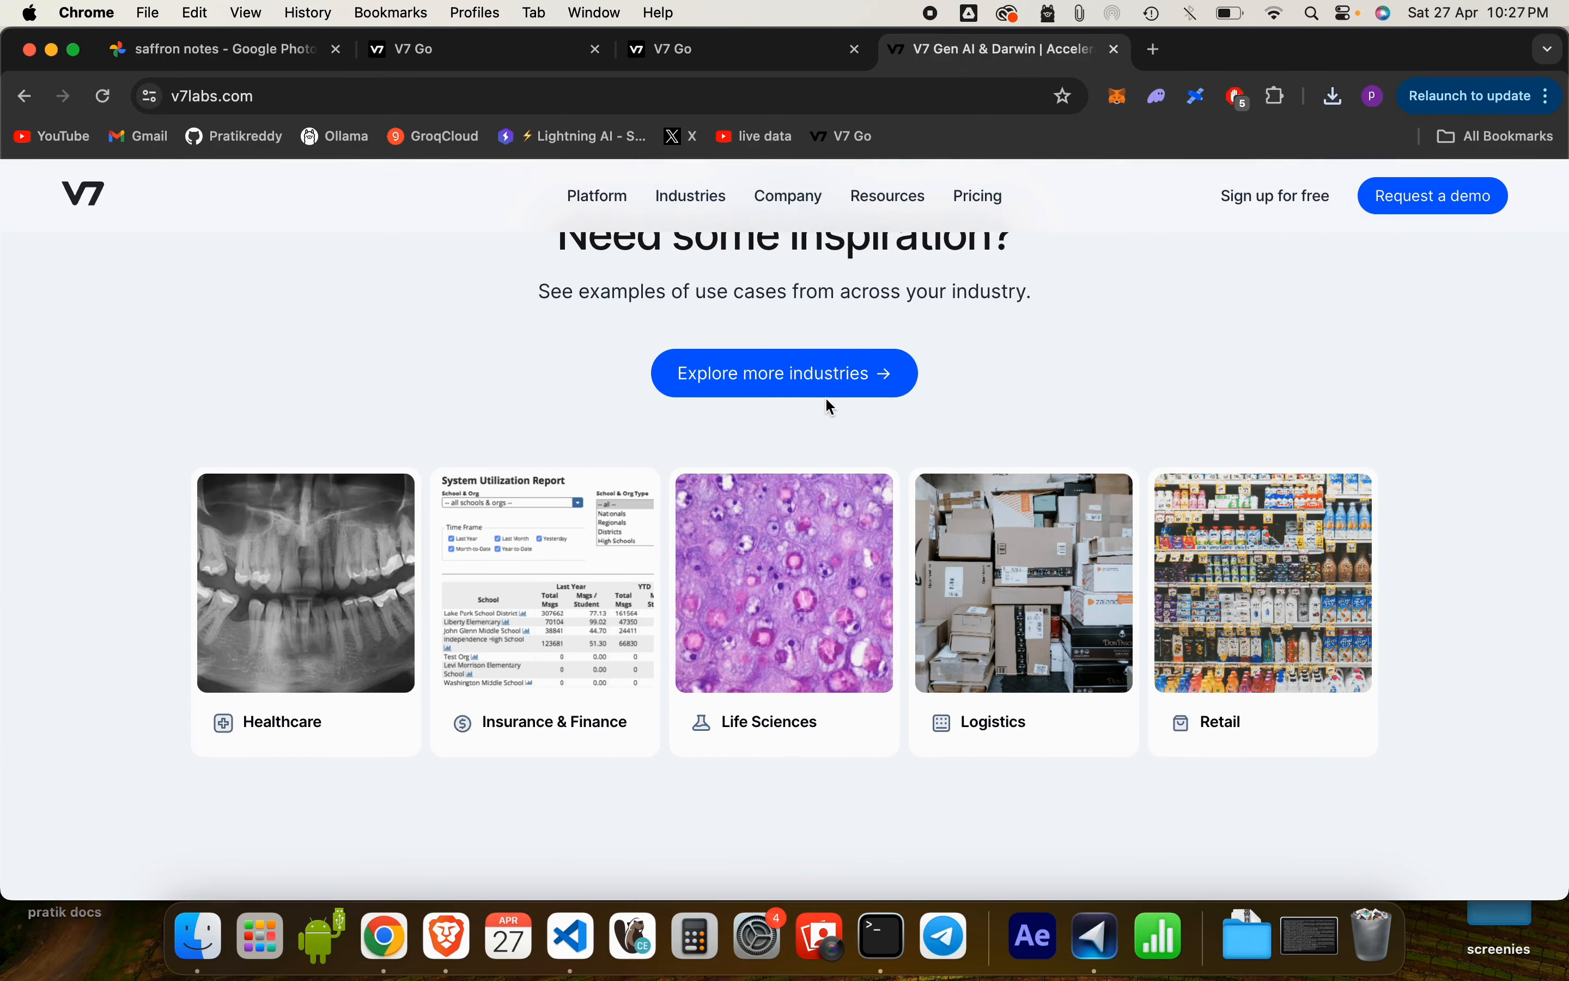
scroll(827, 406, up, 2)
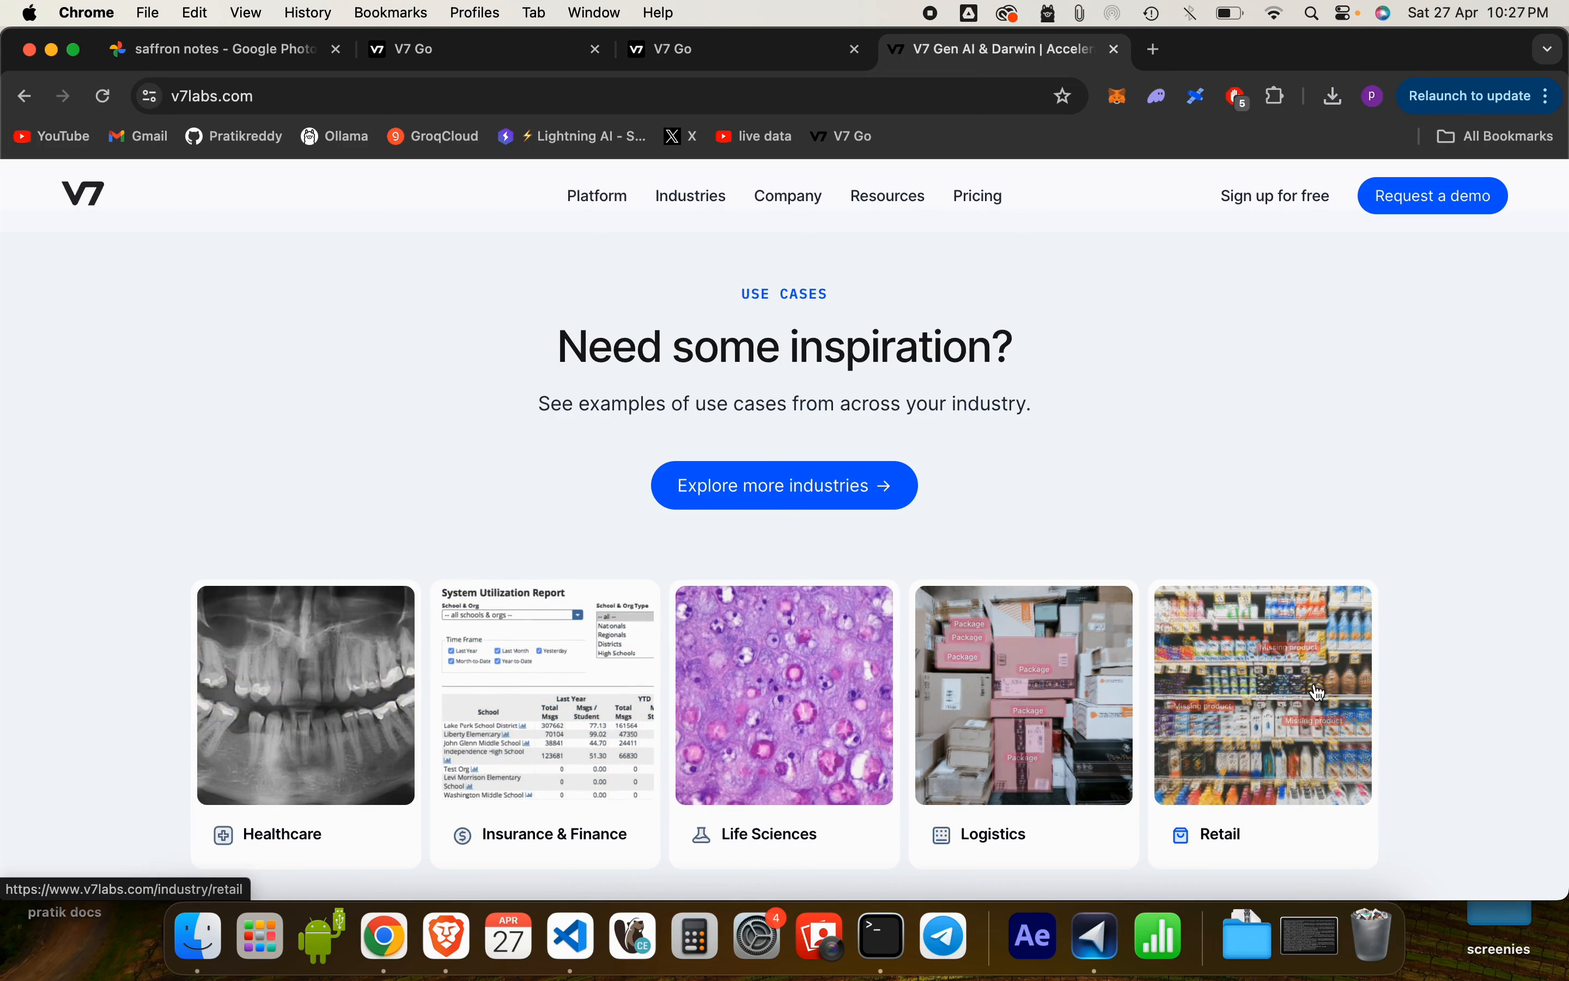
scroll(1319, 692, down, 3)
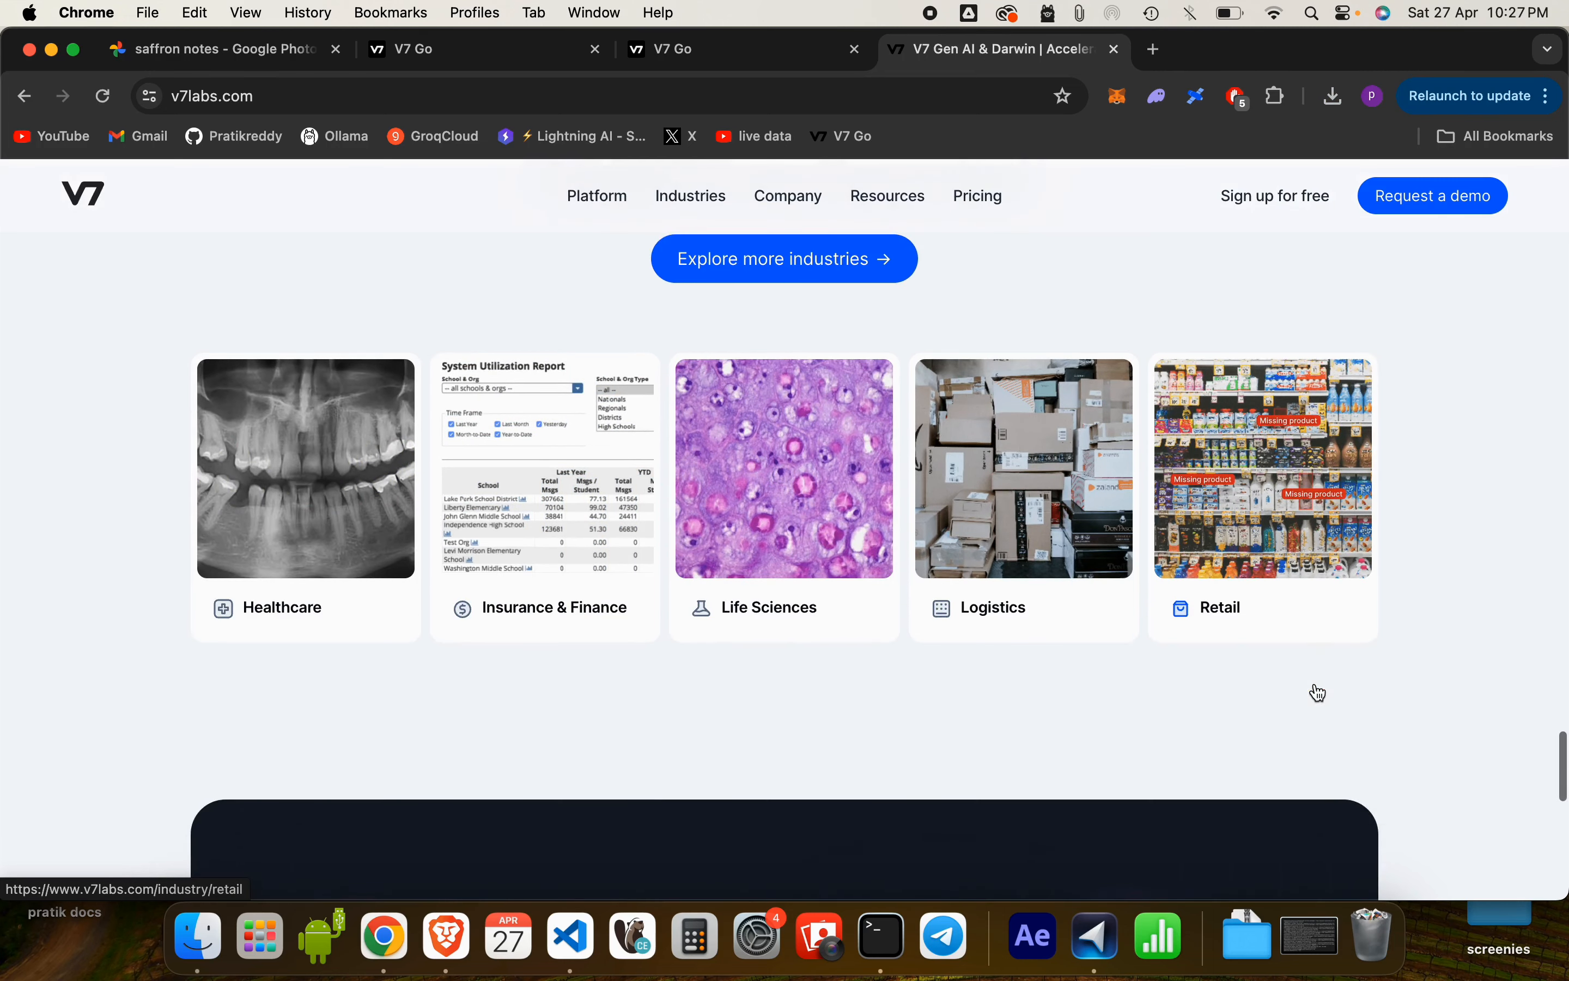